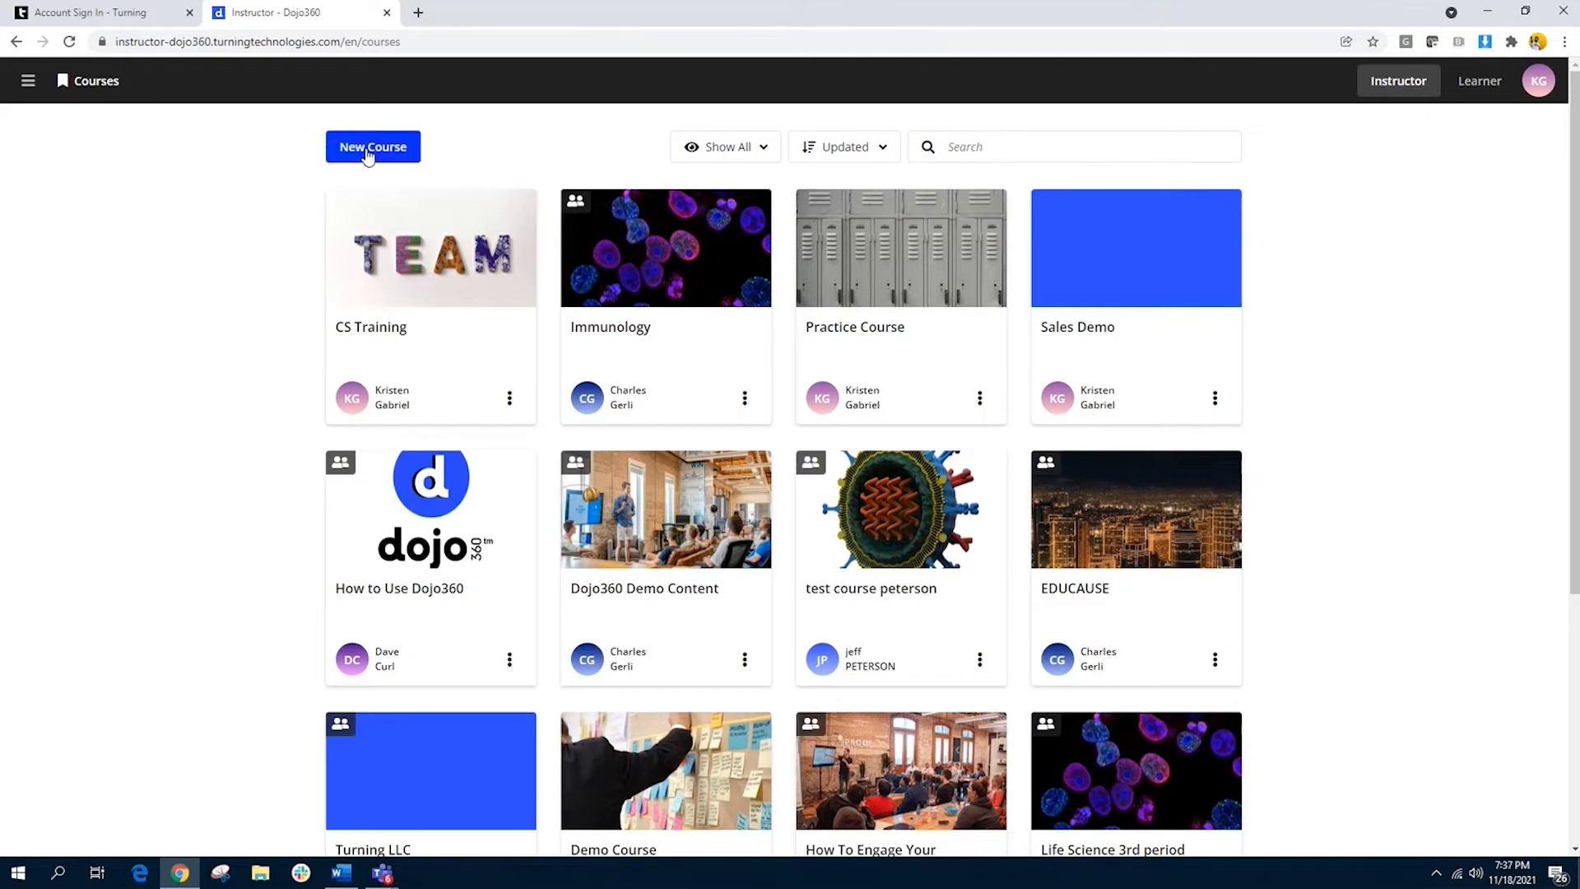
Step: Create a new course from scratch named "Demo Course" instead of importing one from an LMS
left_click(368, 155)
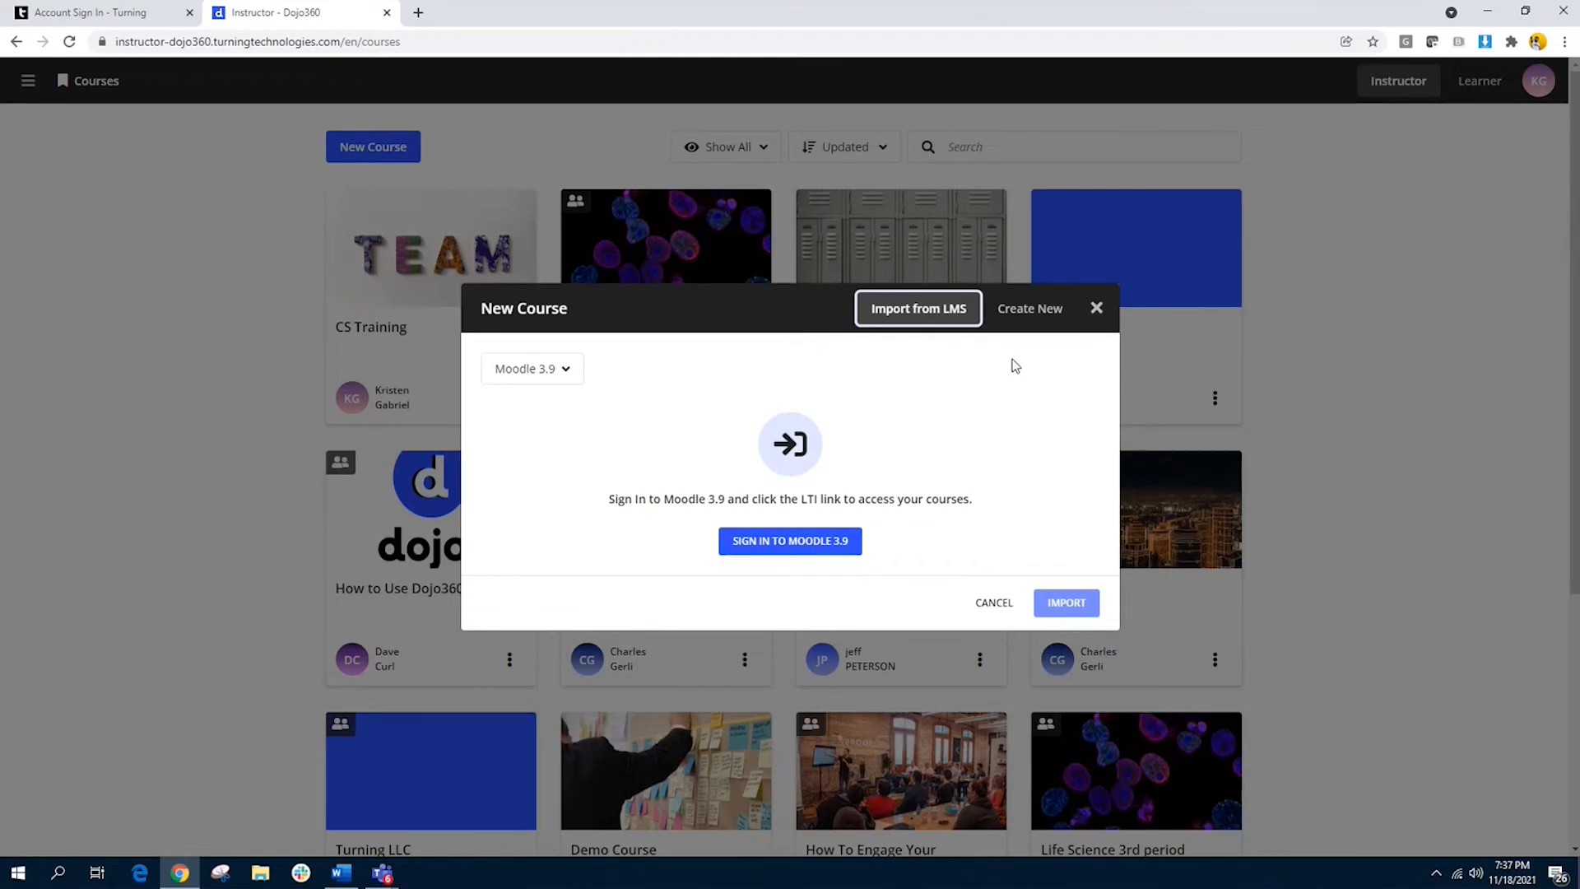
left_click(564, 382)
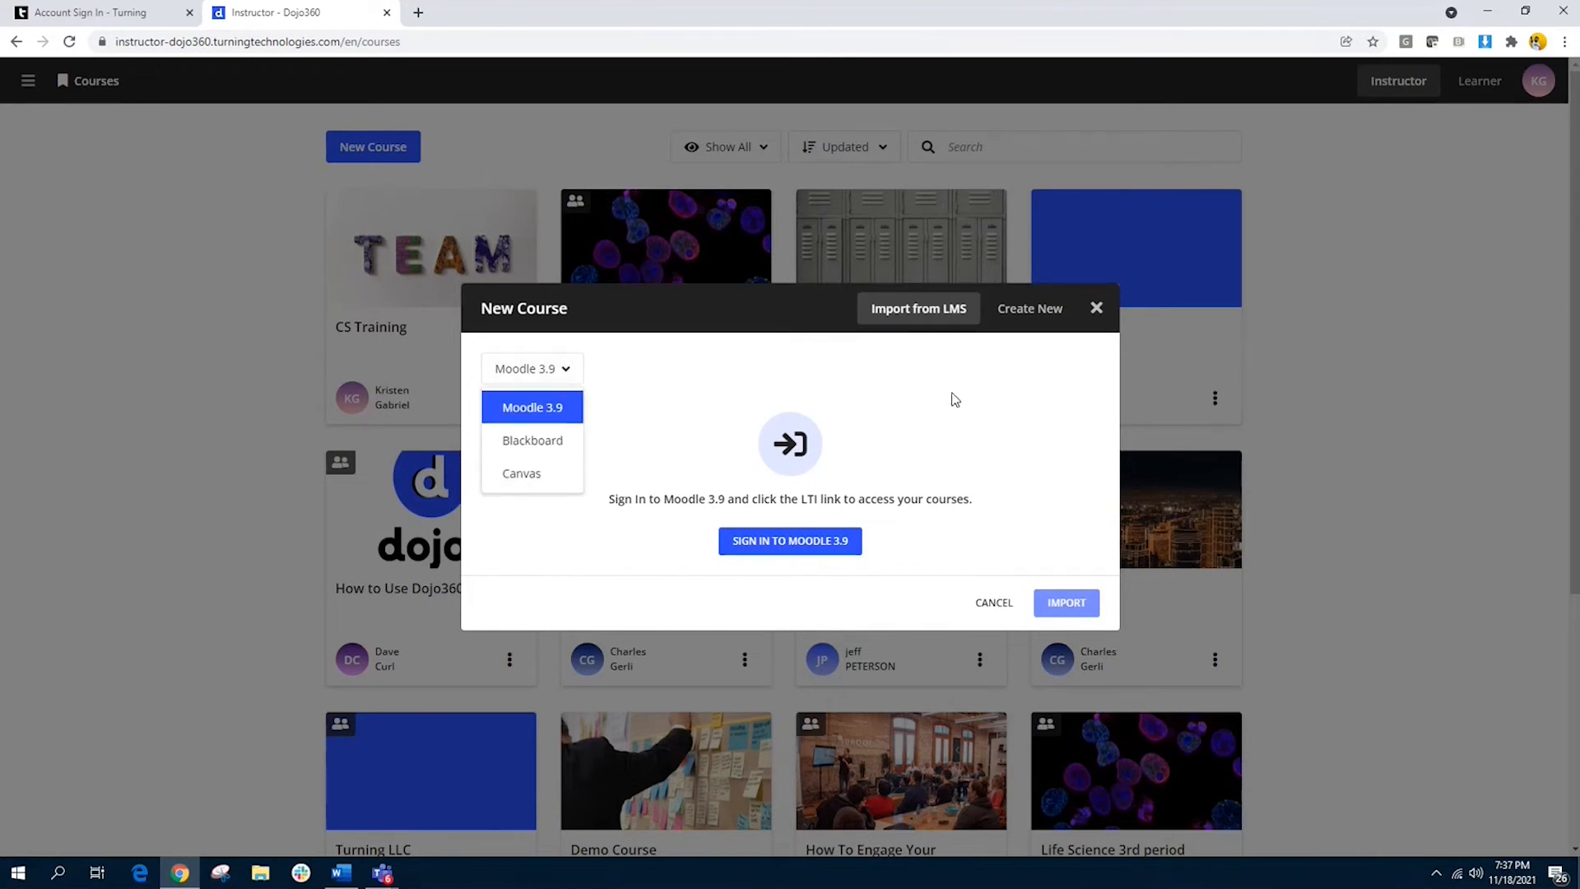
left_click(1048, 313)
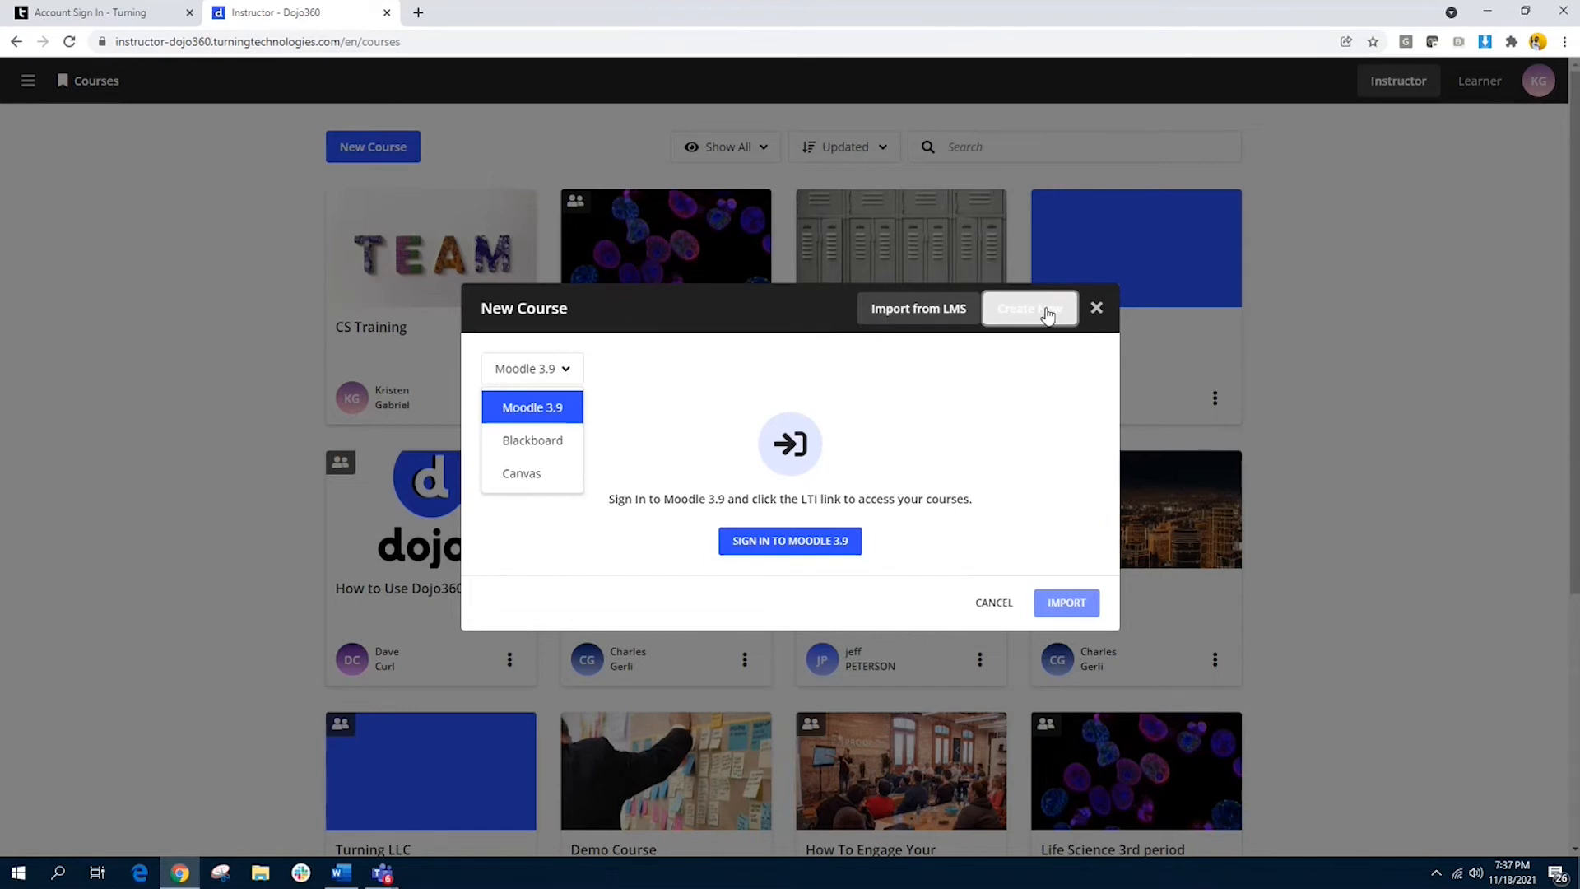
left_click(511, 453)
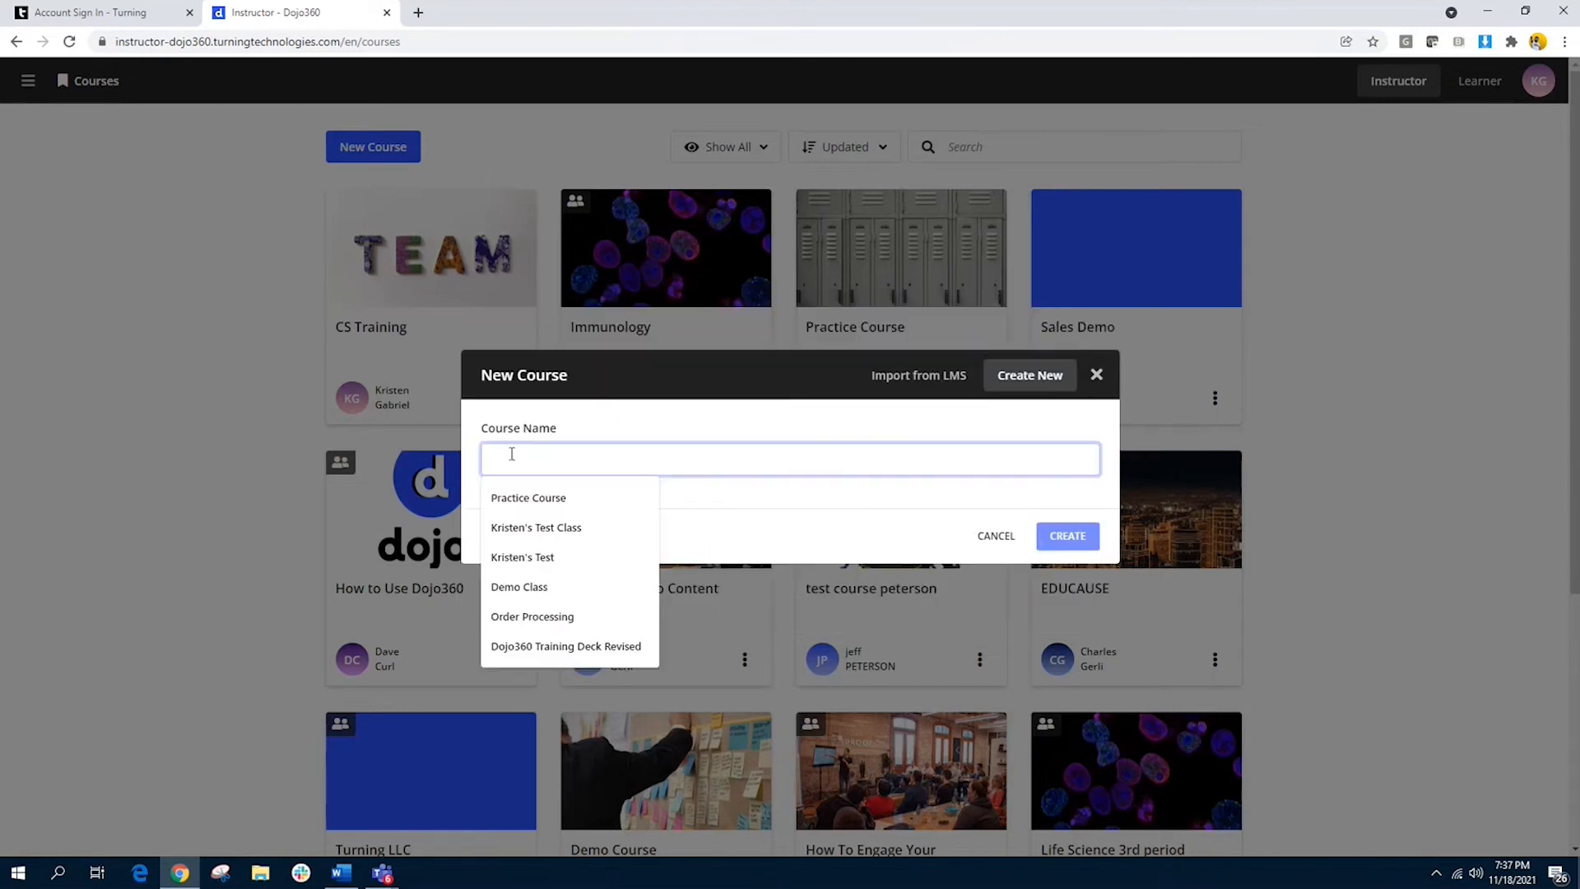
type("Demo ")
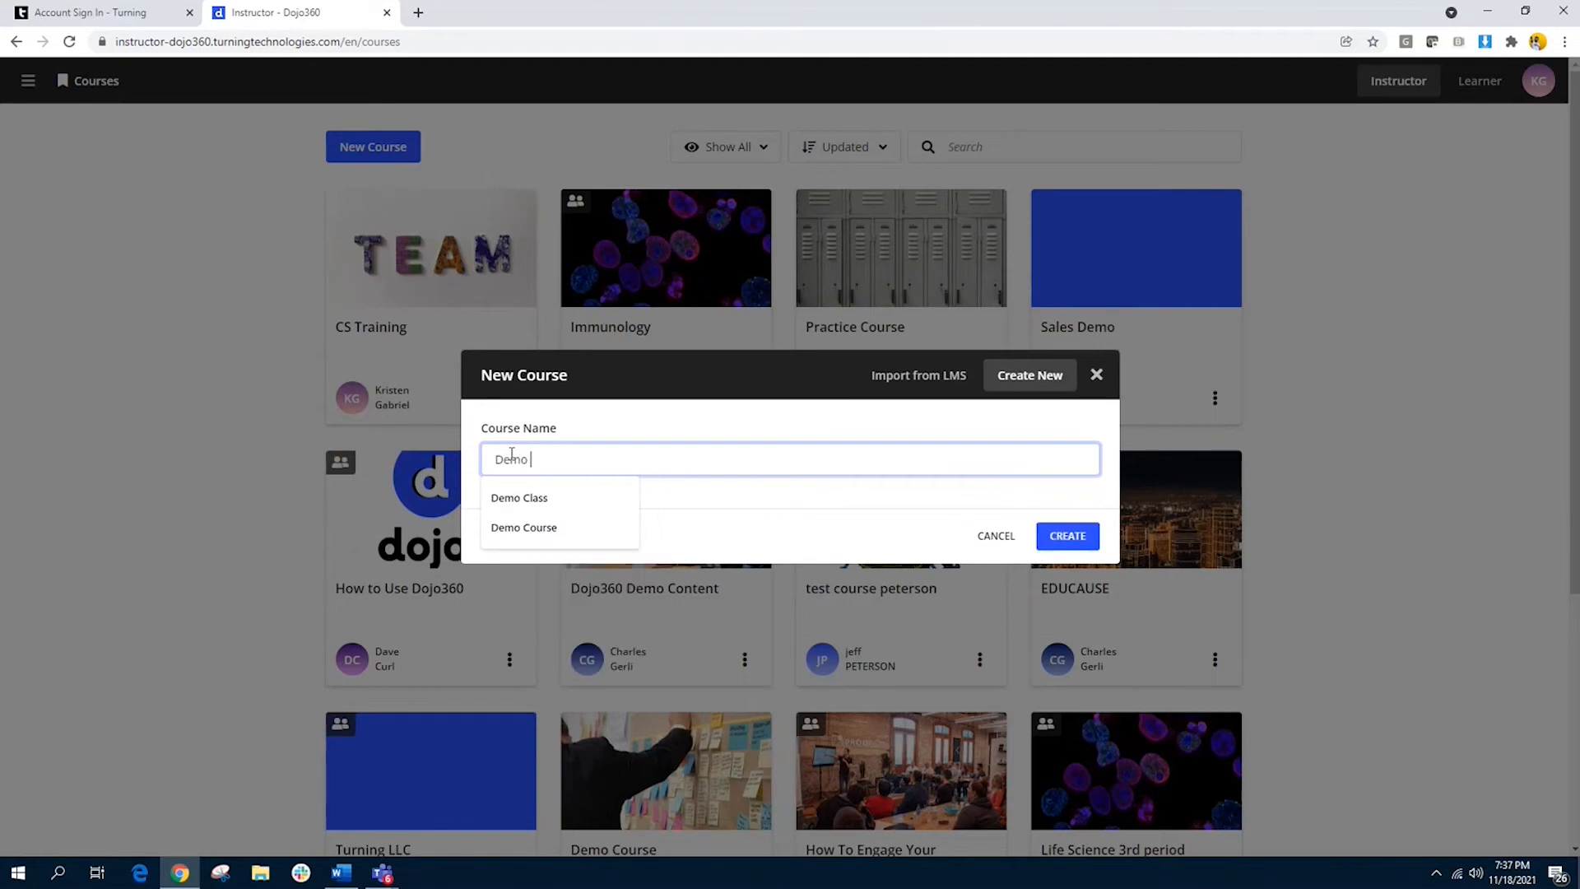
type("Course")
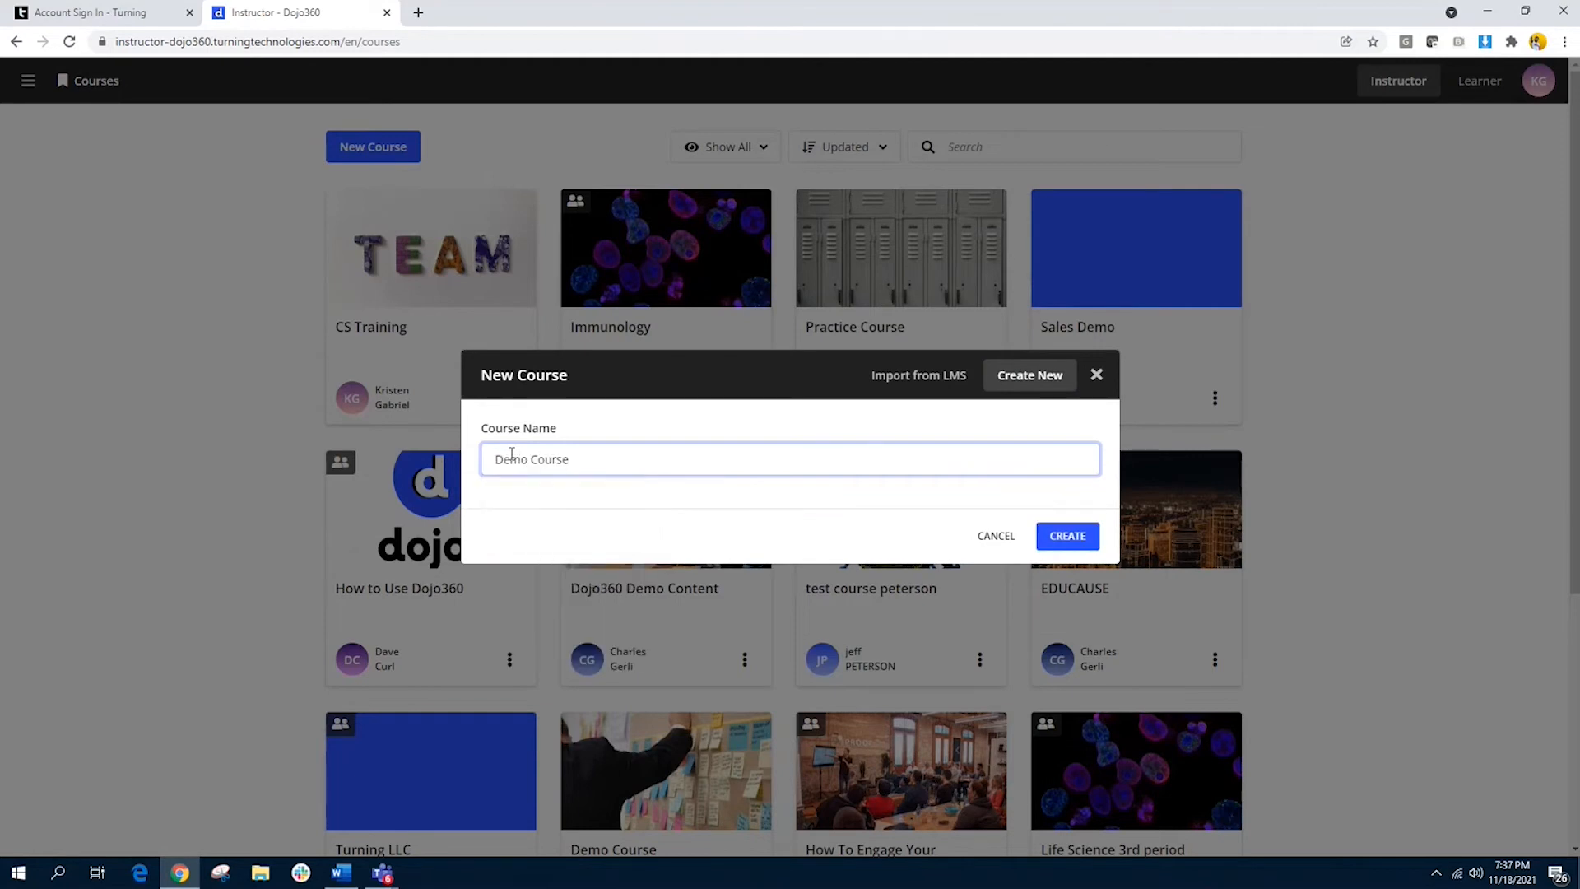
left_click(1075, 545)
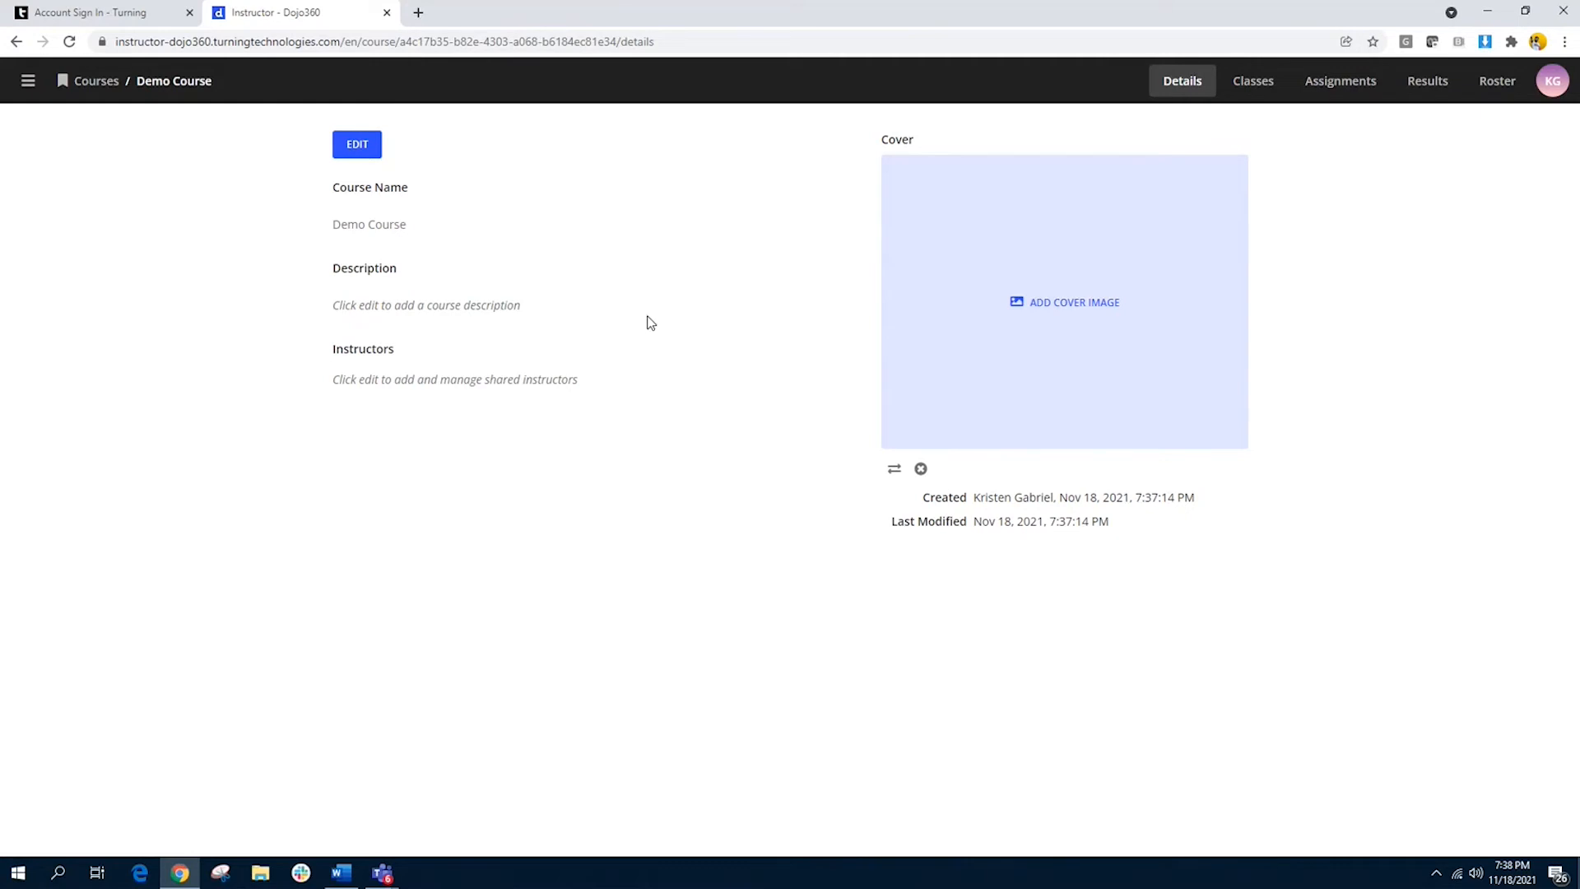
Step: Edit the course details and enter the description "A course for Dojo360 Demo"
left_click(354, 145)
left_click(400, 293)
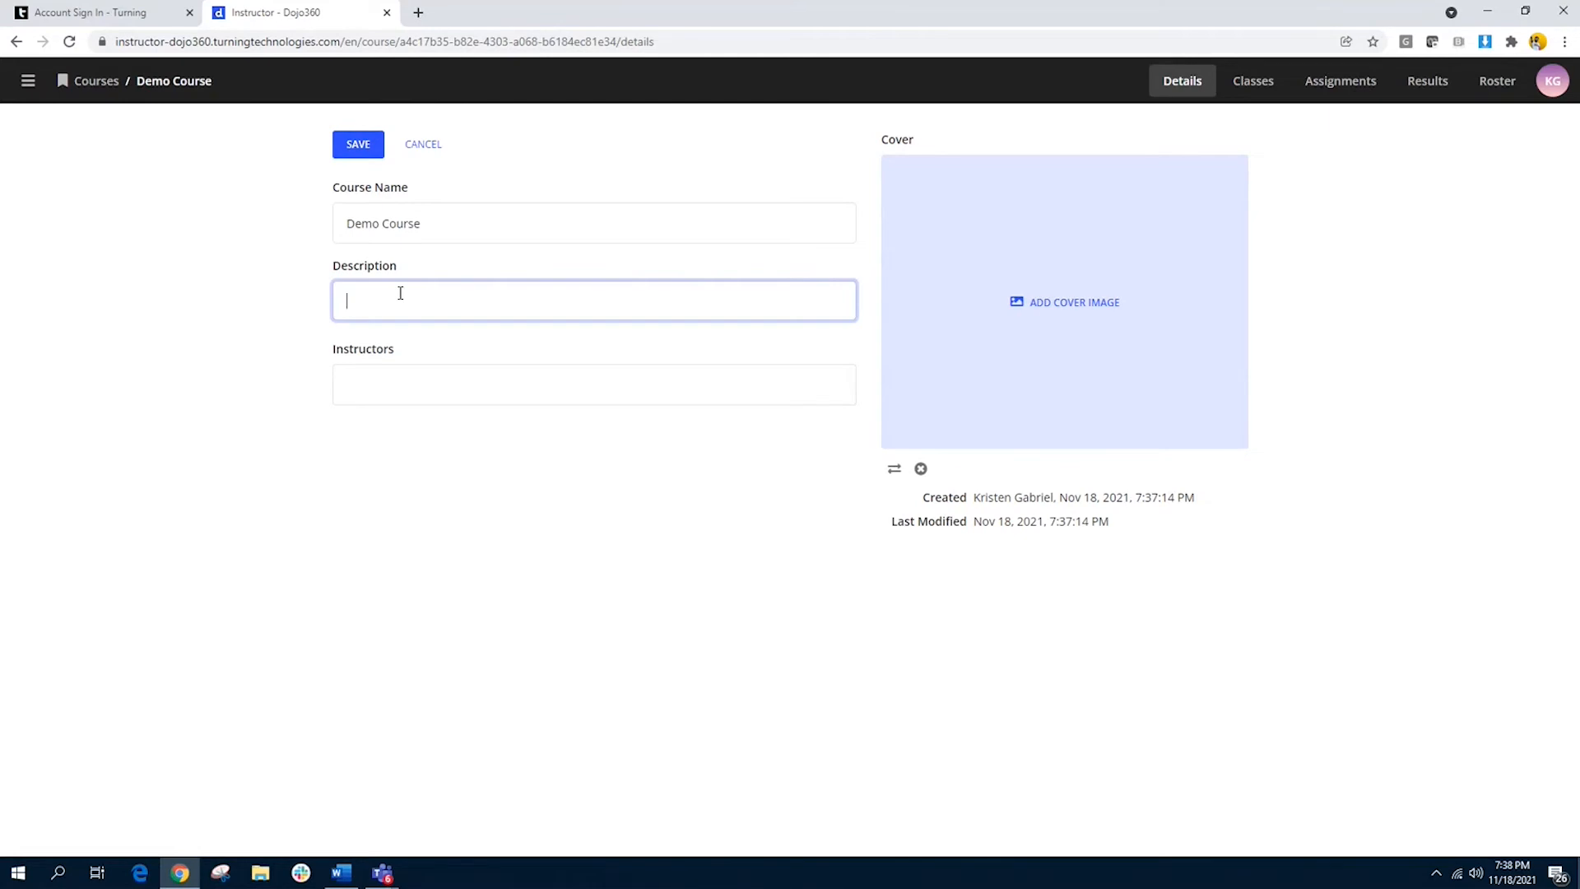
type("A course for Dojo360 Demo")
Step: Find and add two shared instructors by first name, then save the course details
left_click(412, 387)
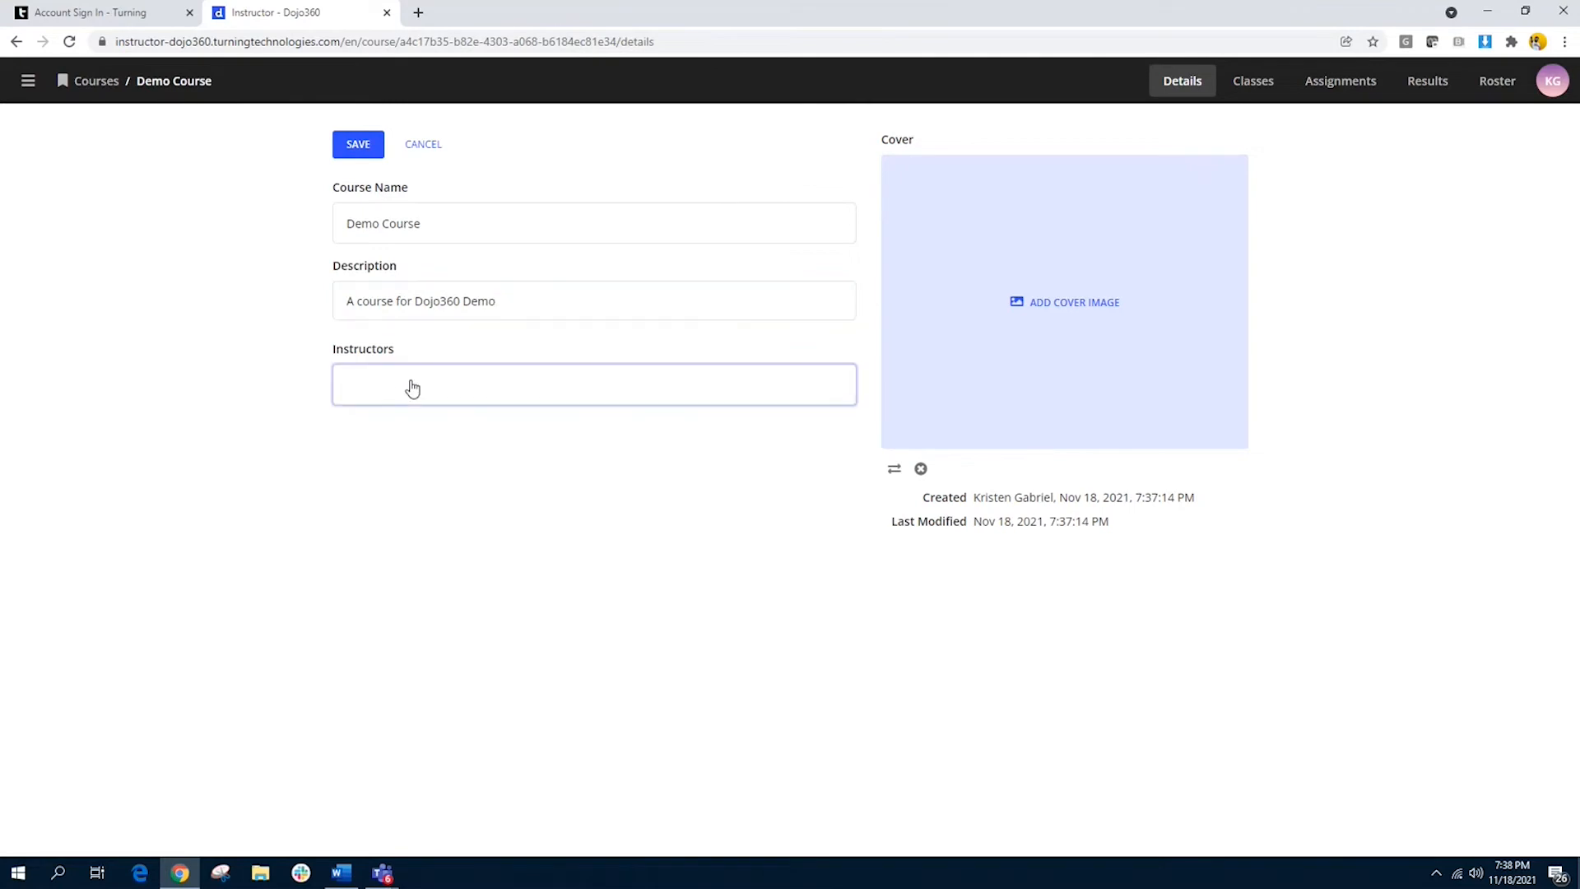
left_click(414, 388)
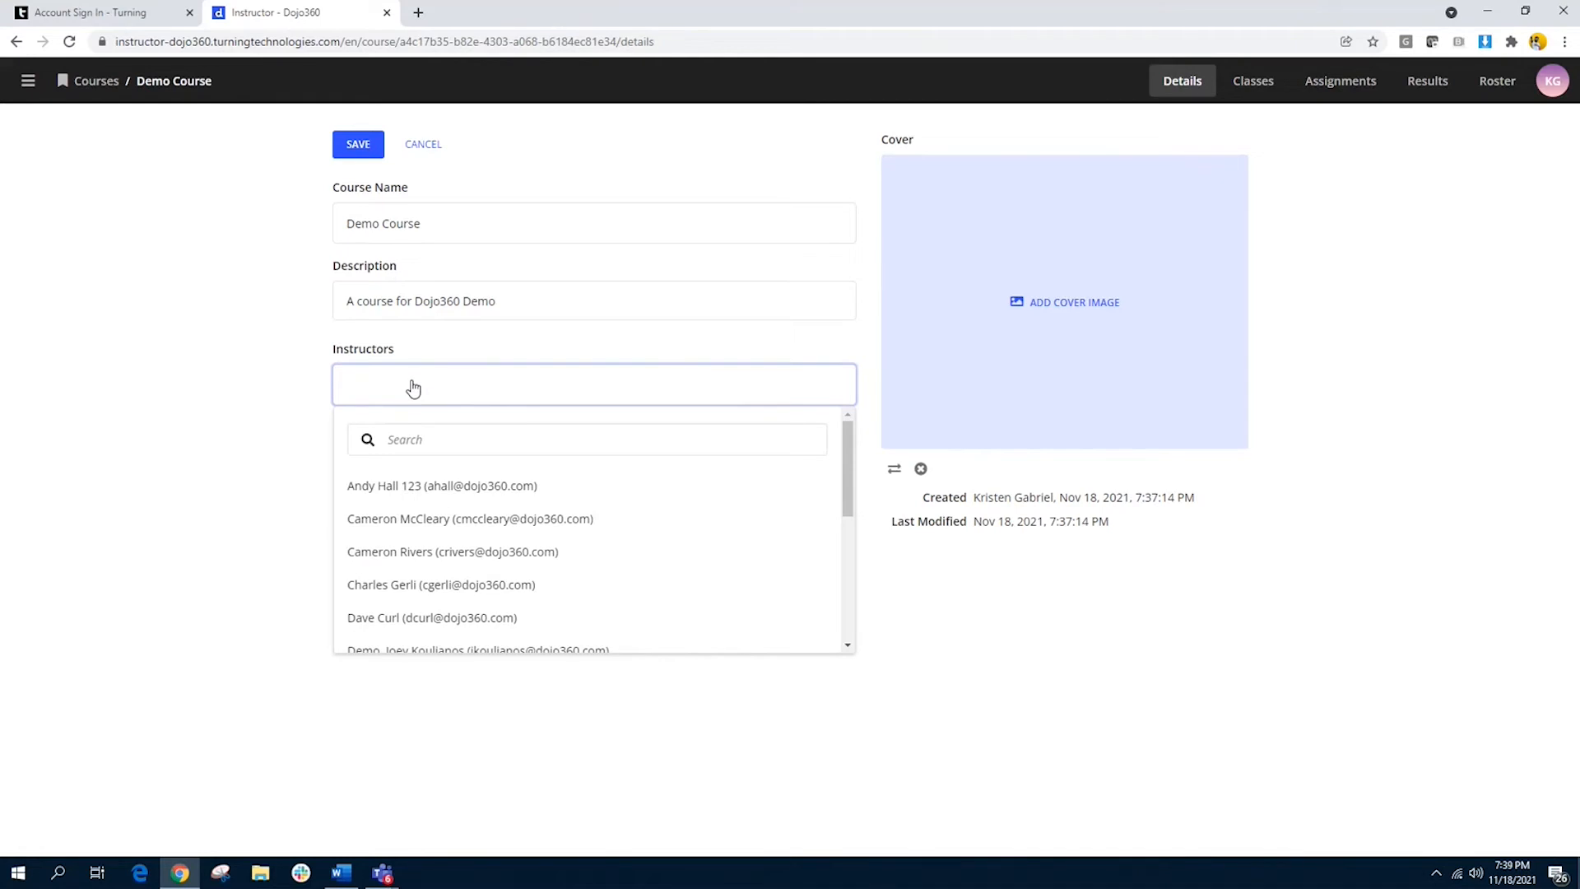
left_click(424, 441)
type("dav")
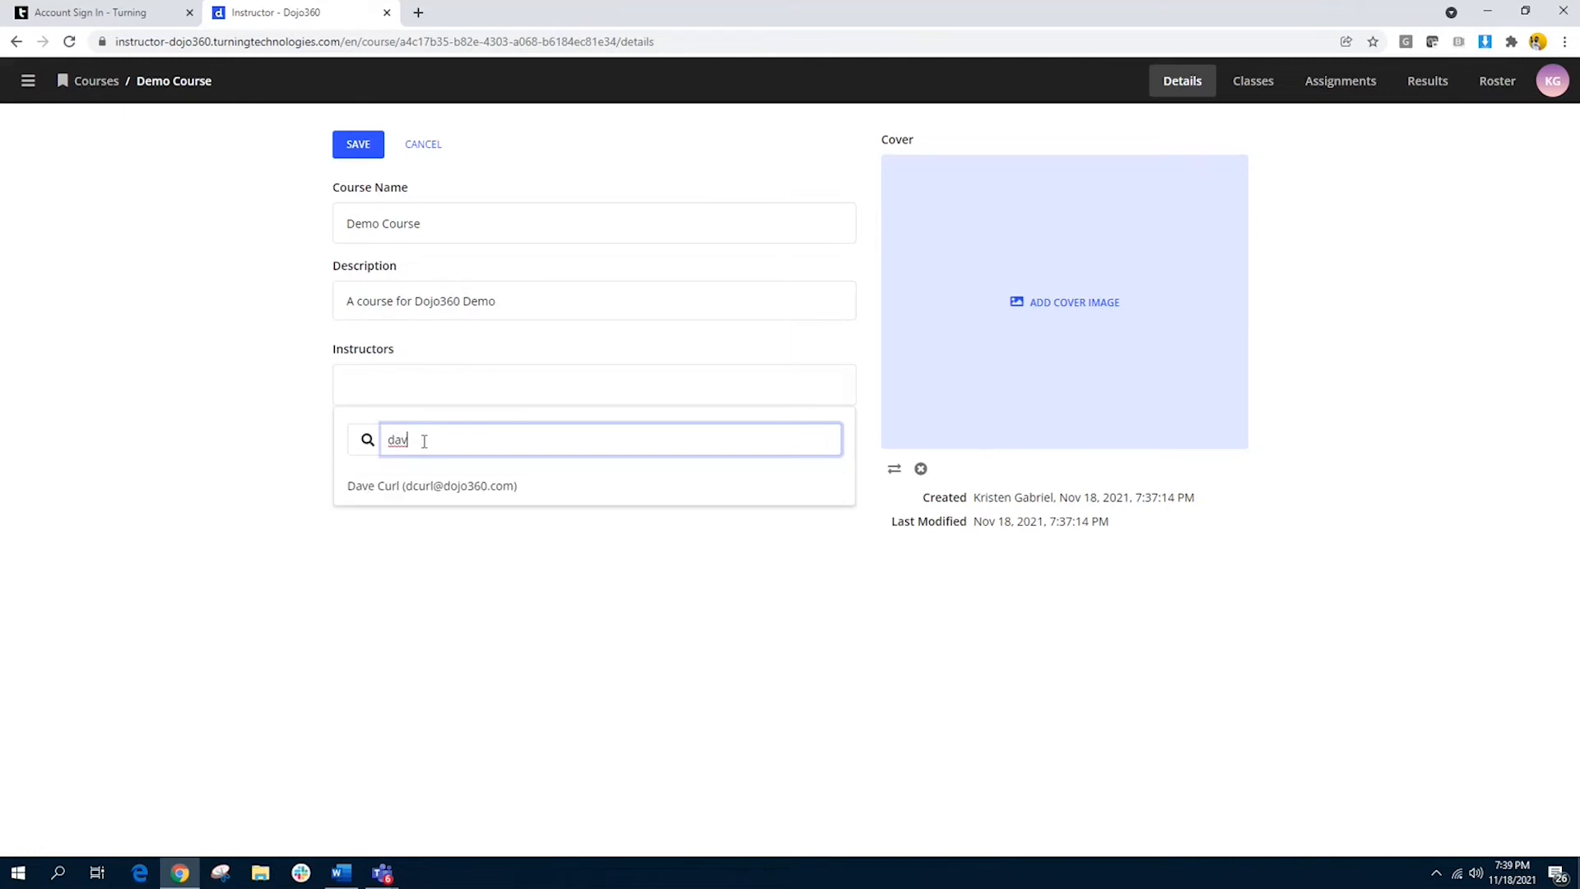
left_click(423, 489)
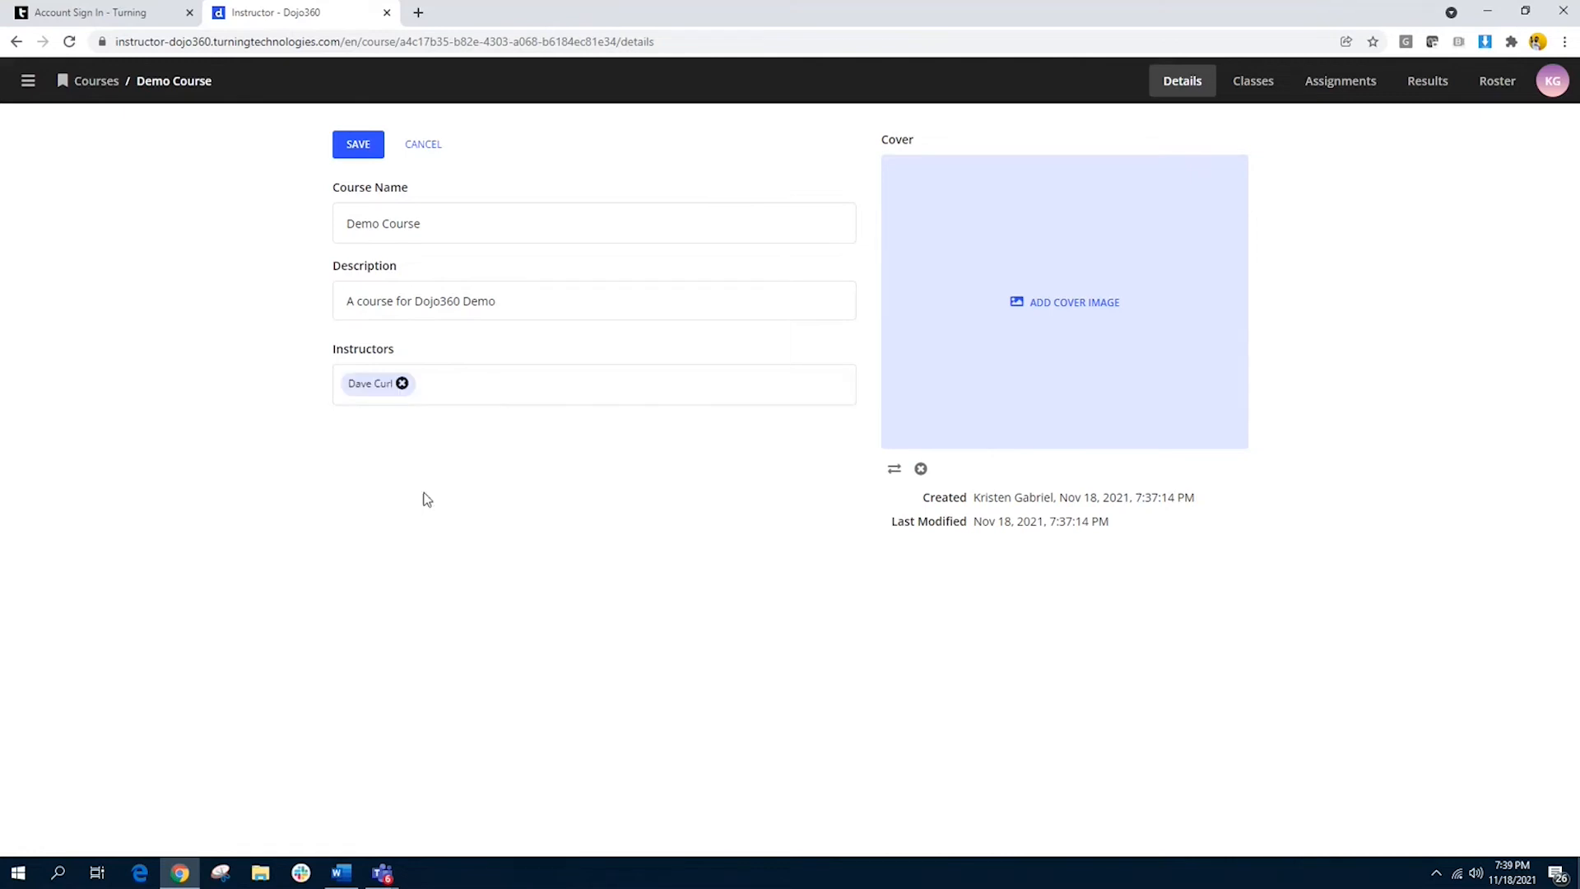
left_click(468, 405)
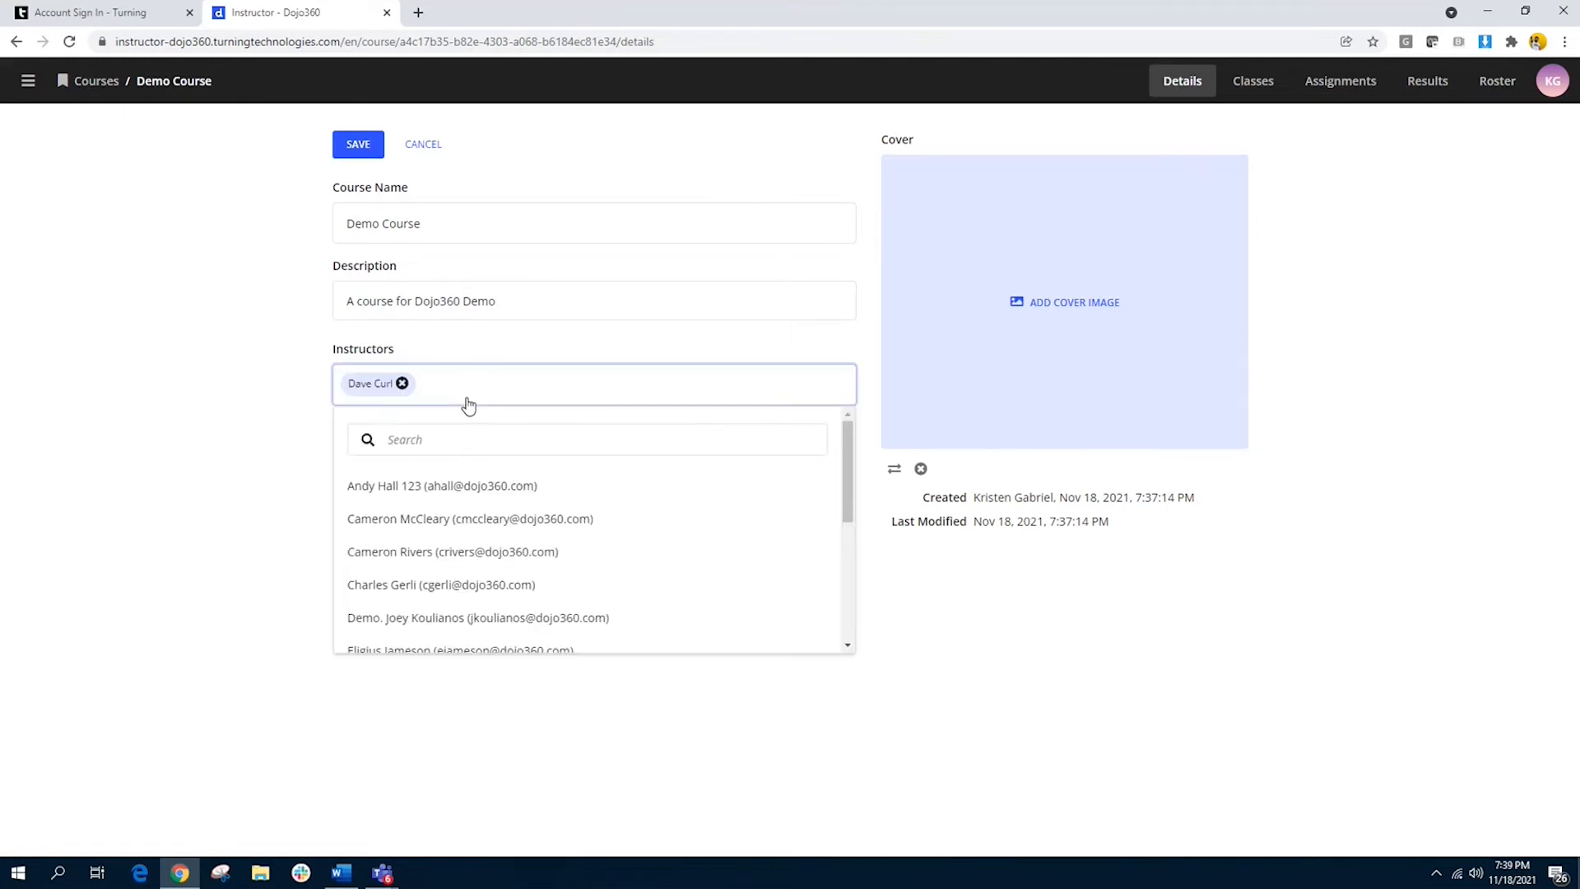
left_click(469, 440)
type("Joey")
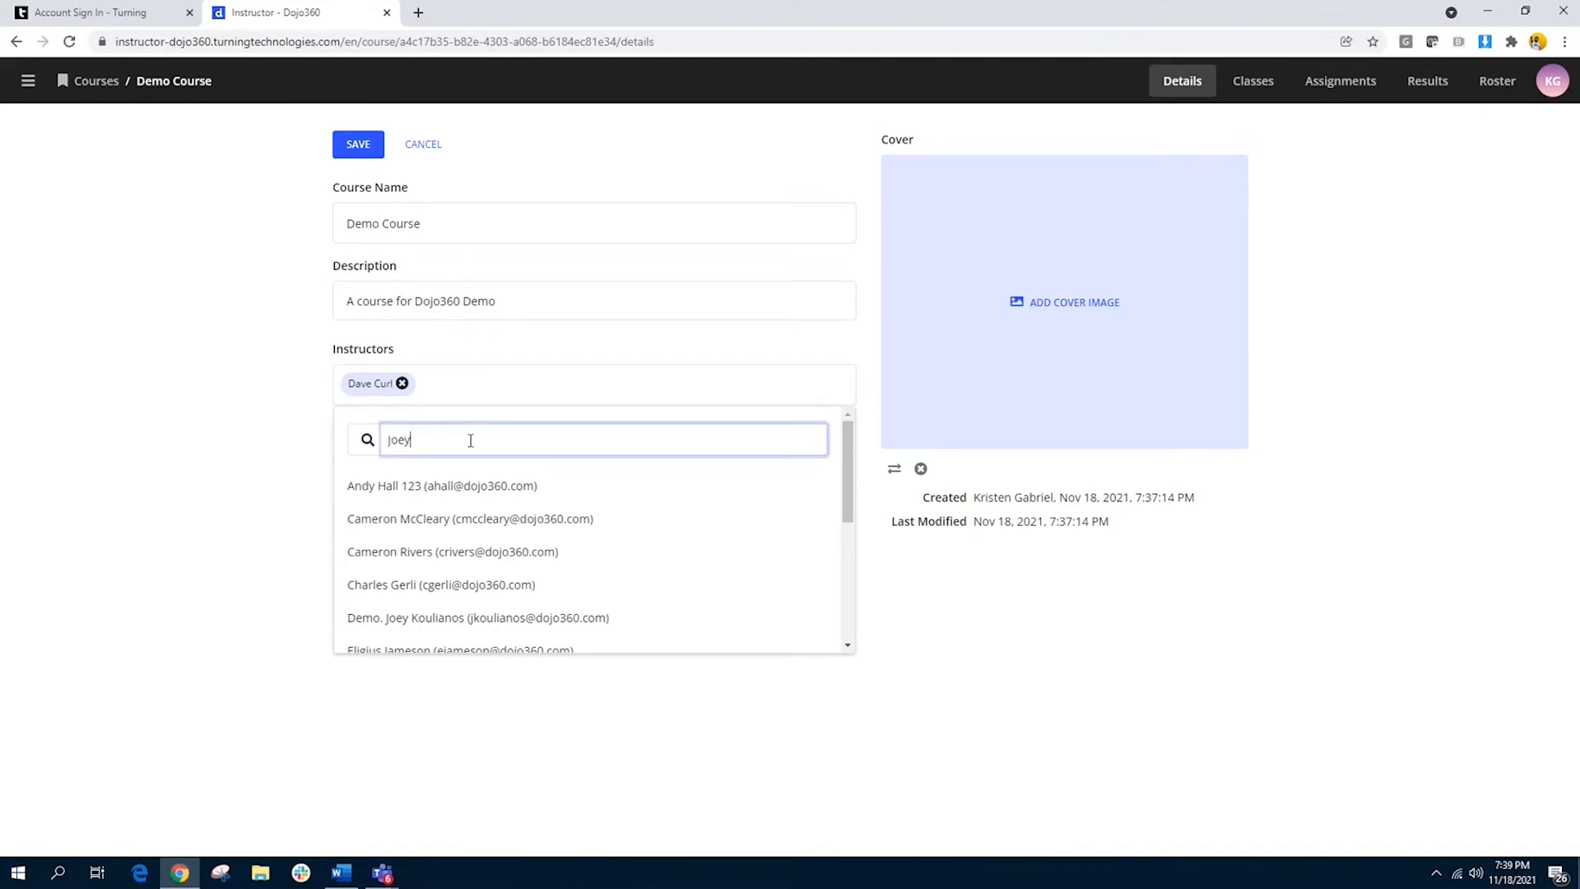
left_click(482, 485)
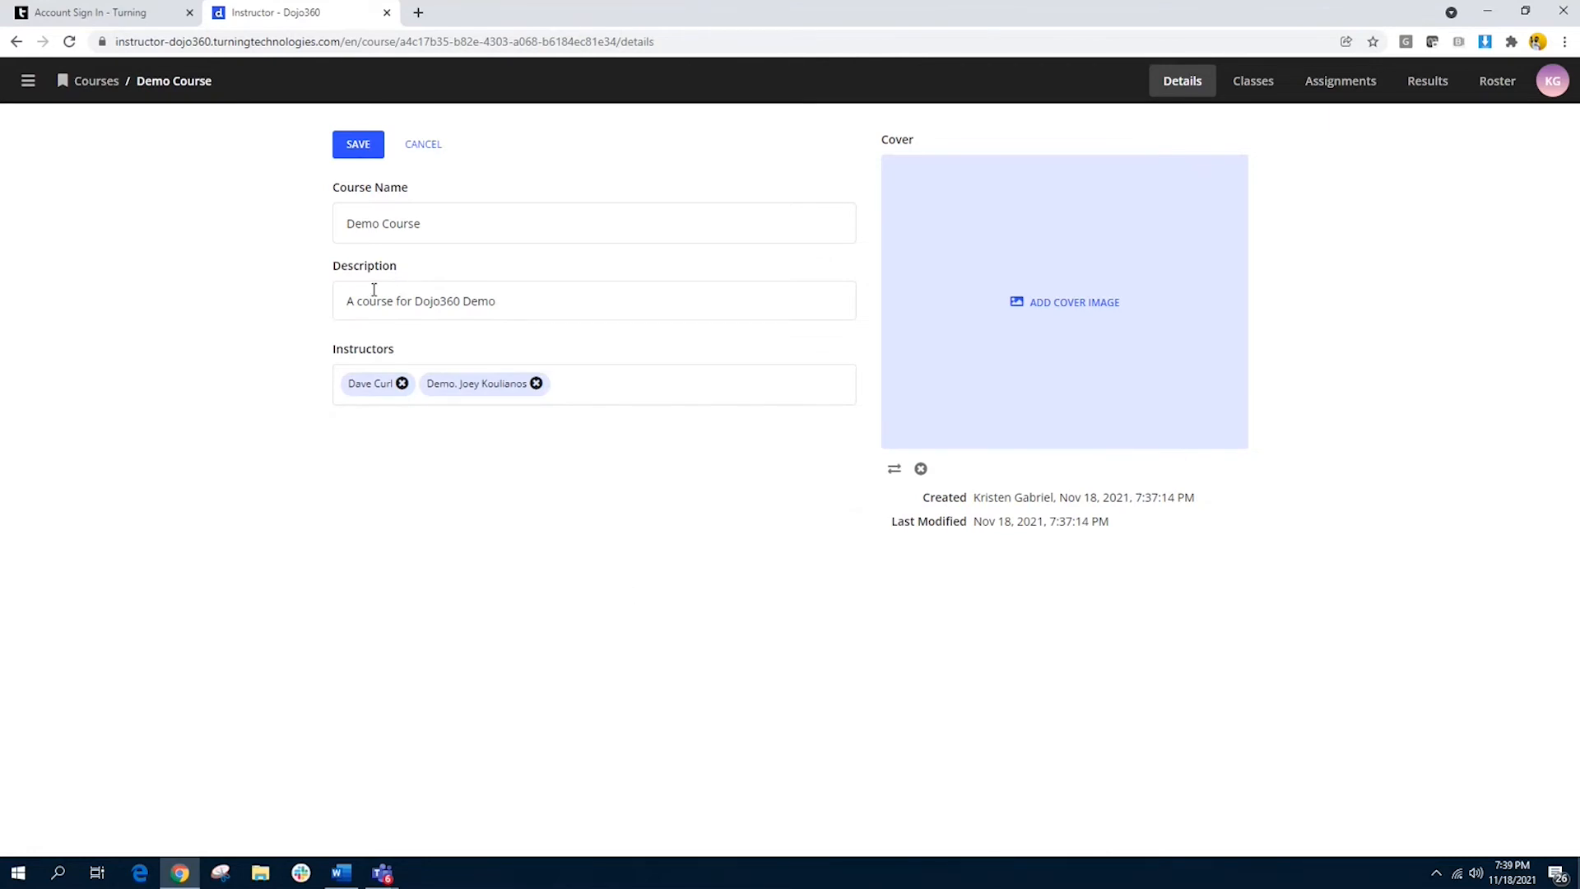
left_click(358, 146)
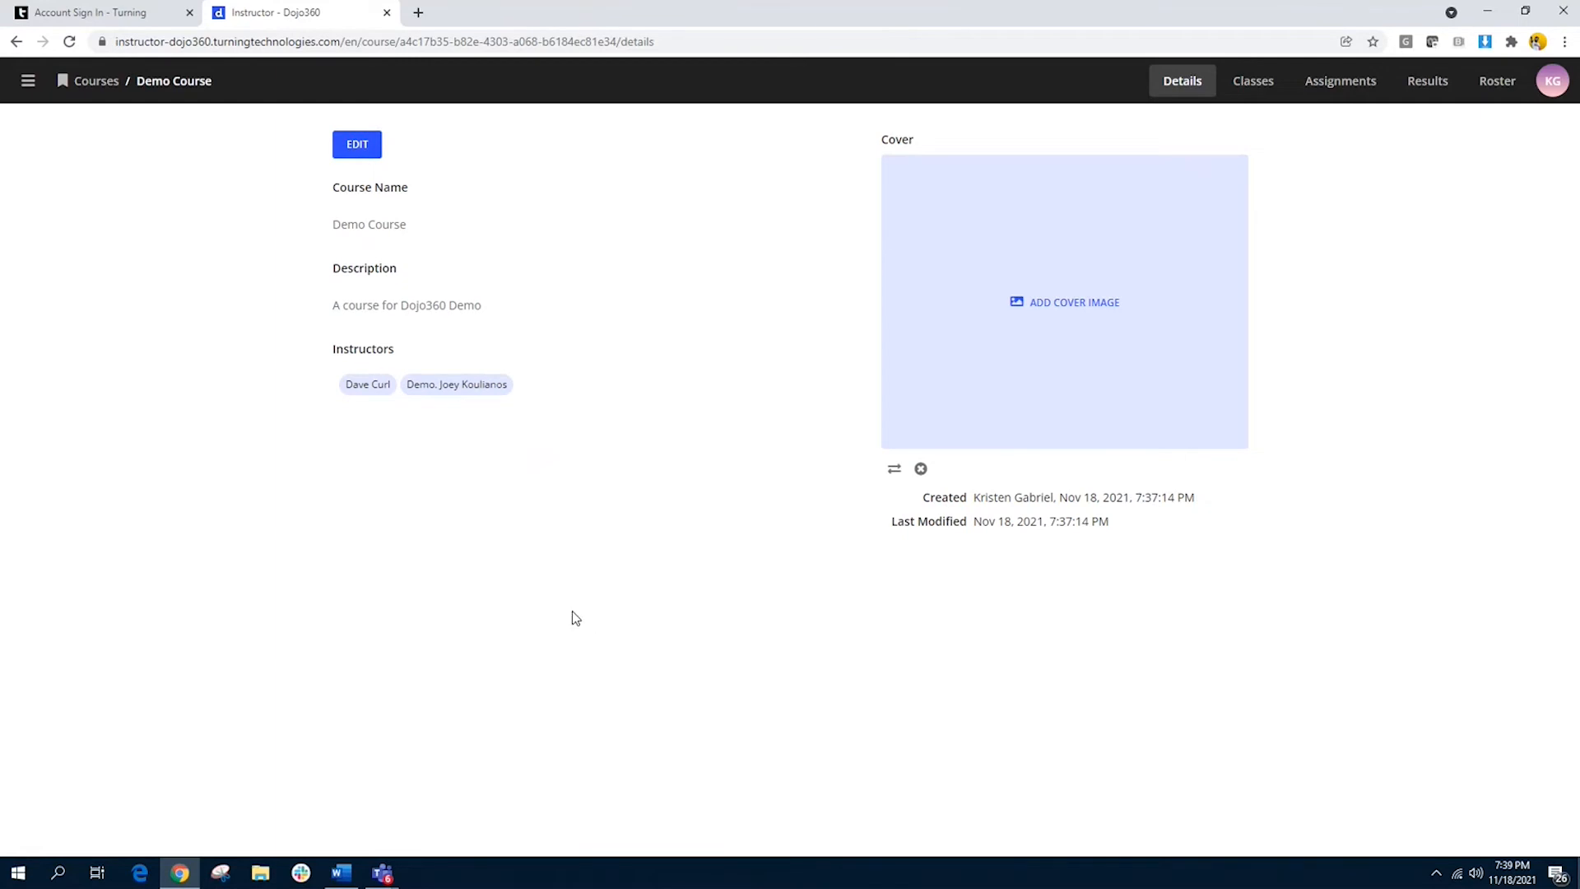
Step: Start adding a course cover and examine the available image assets and the upload or URL option
left_click(1057, 310)
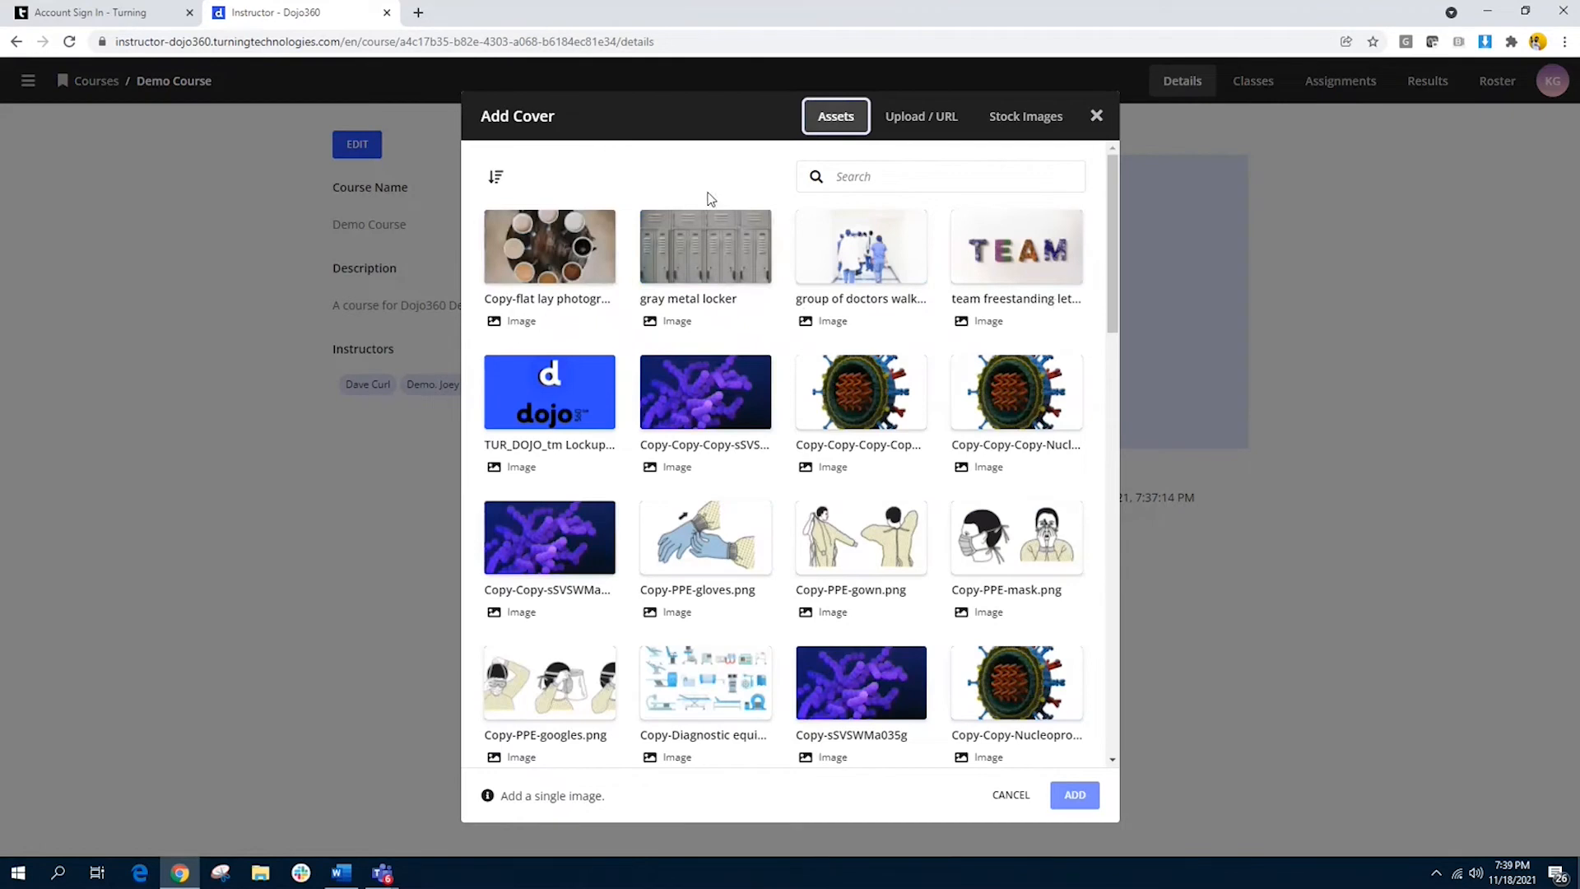
scroll(770, 445, "down", 1)
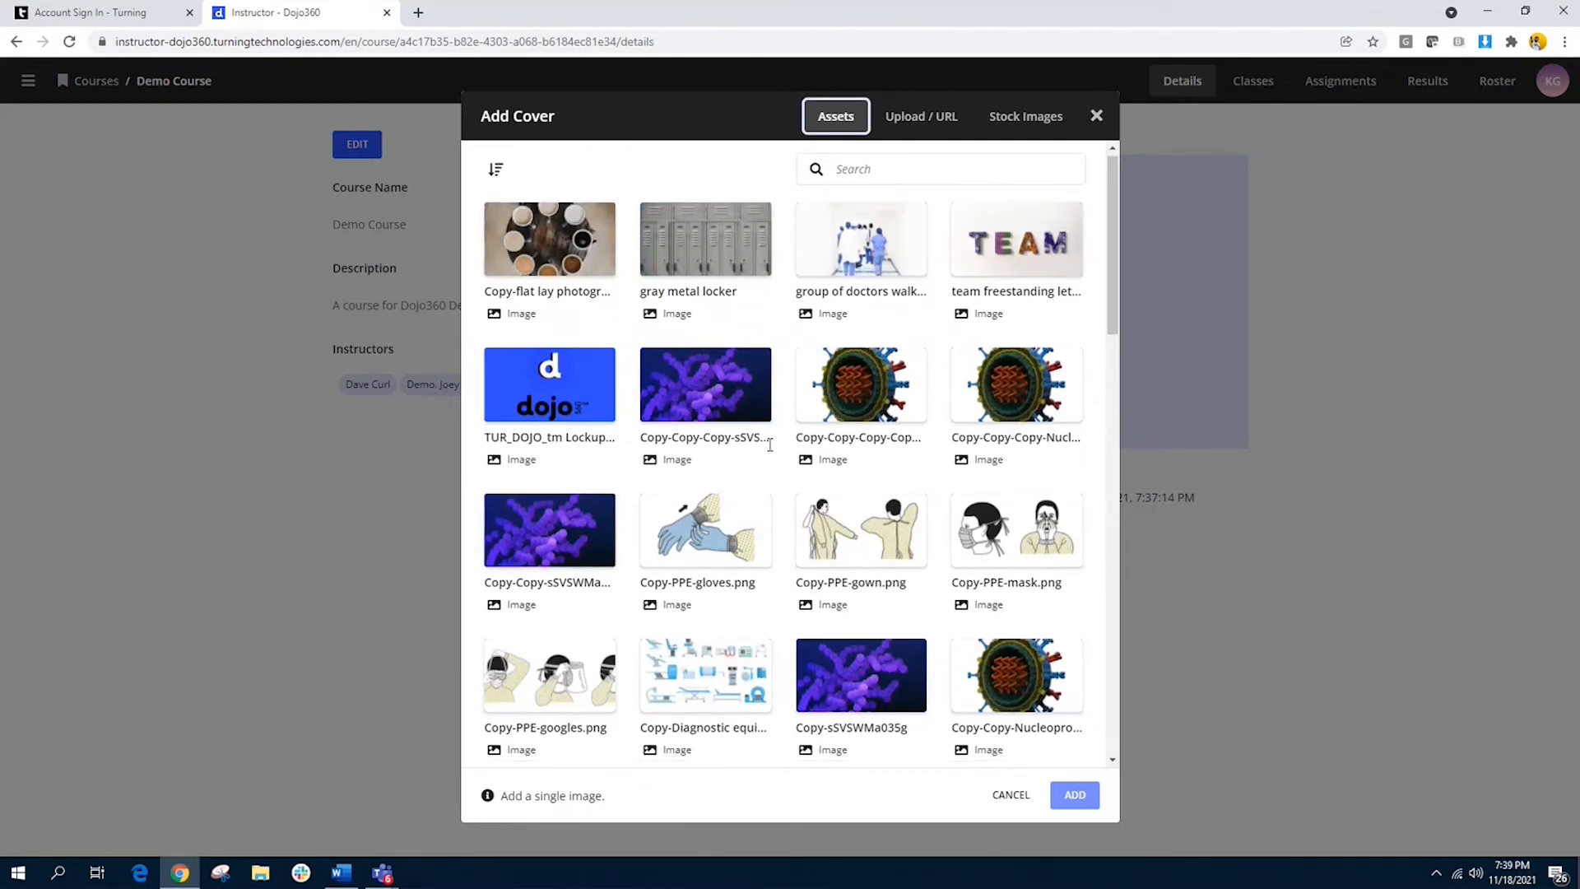
scroll(770, 445, "down", 3)
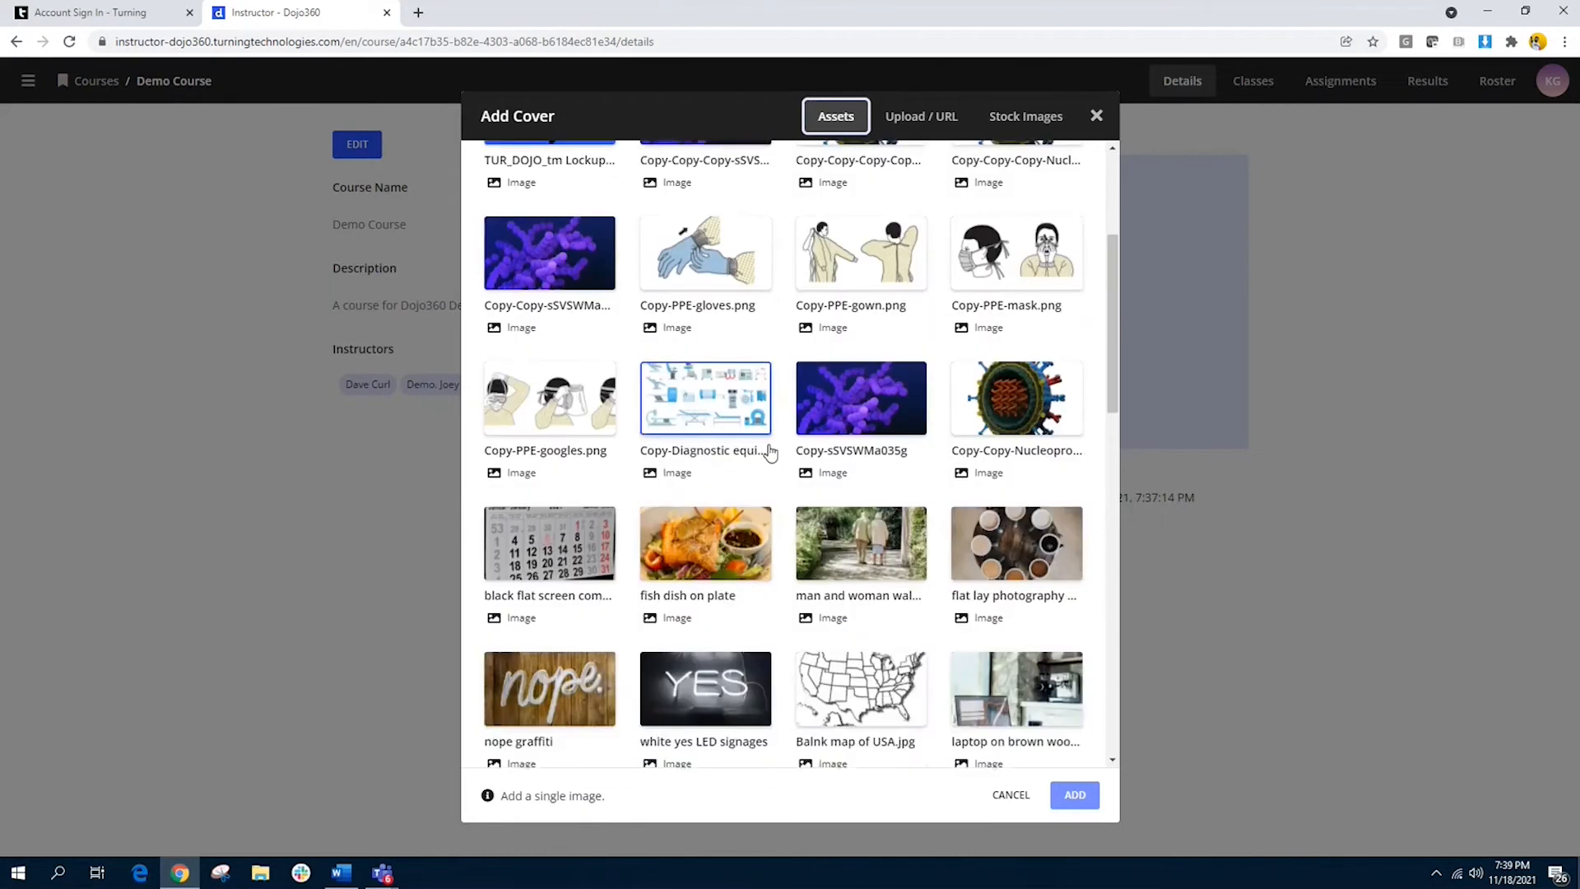
scroll(771, 452, "down", 2)
scroll(770, 452, "down", 4)
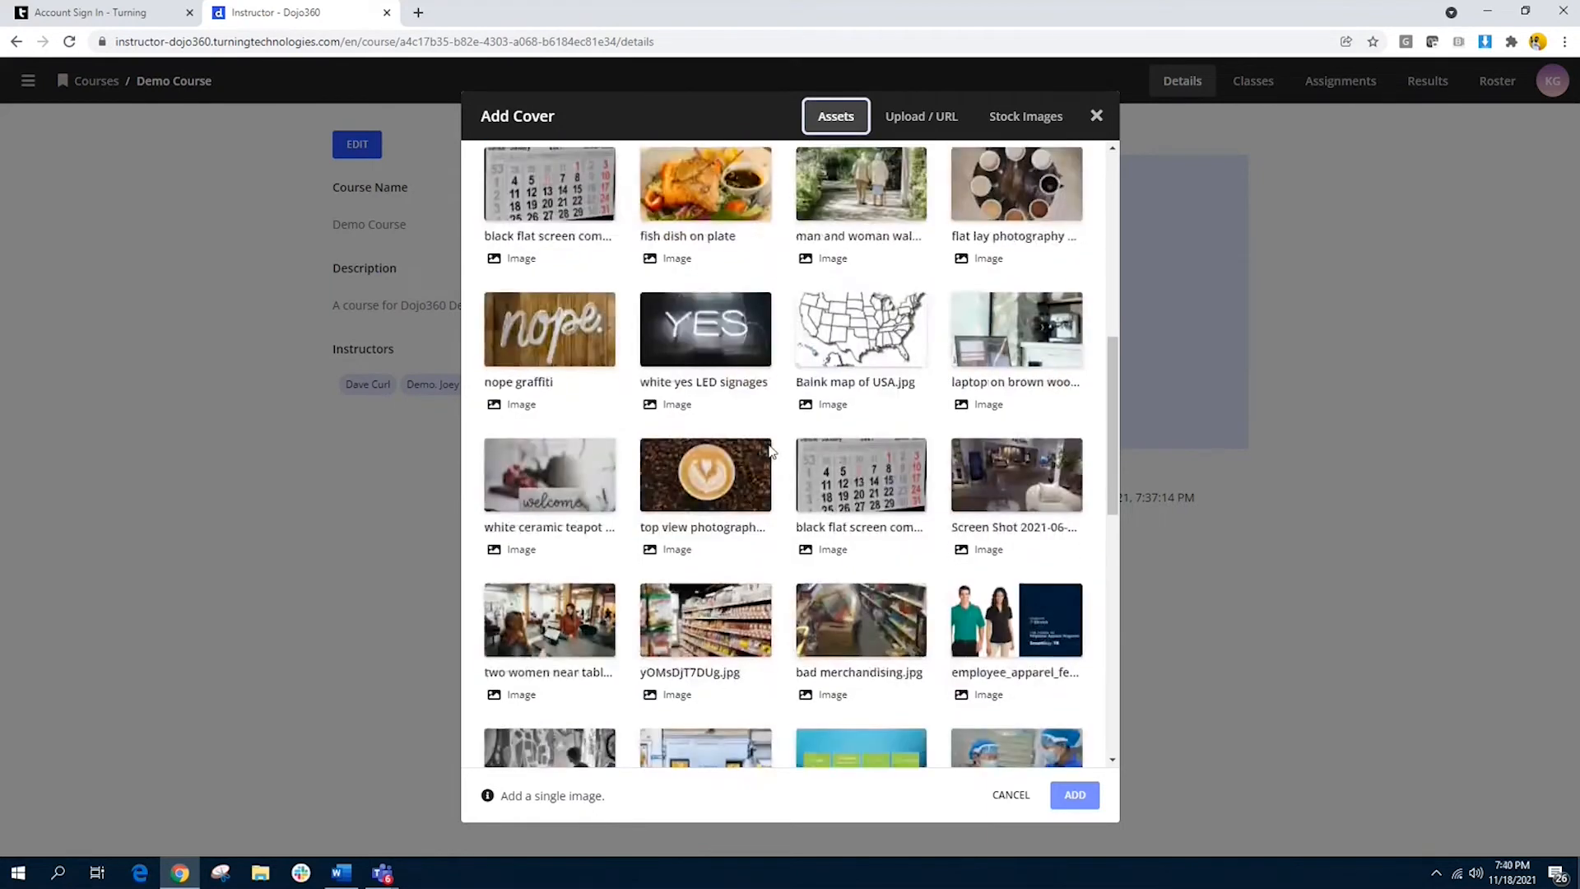
scroll(771, 452, "down", 3)
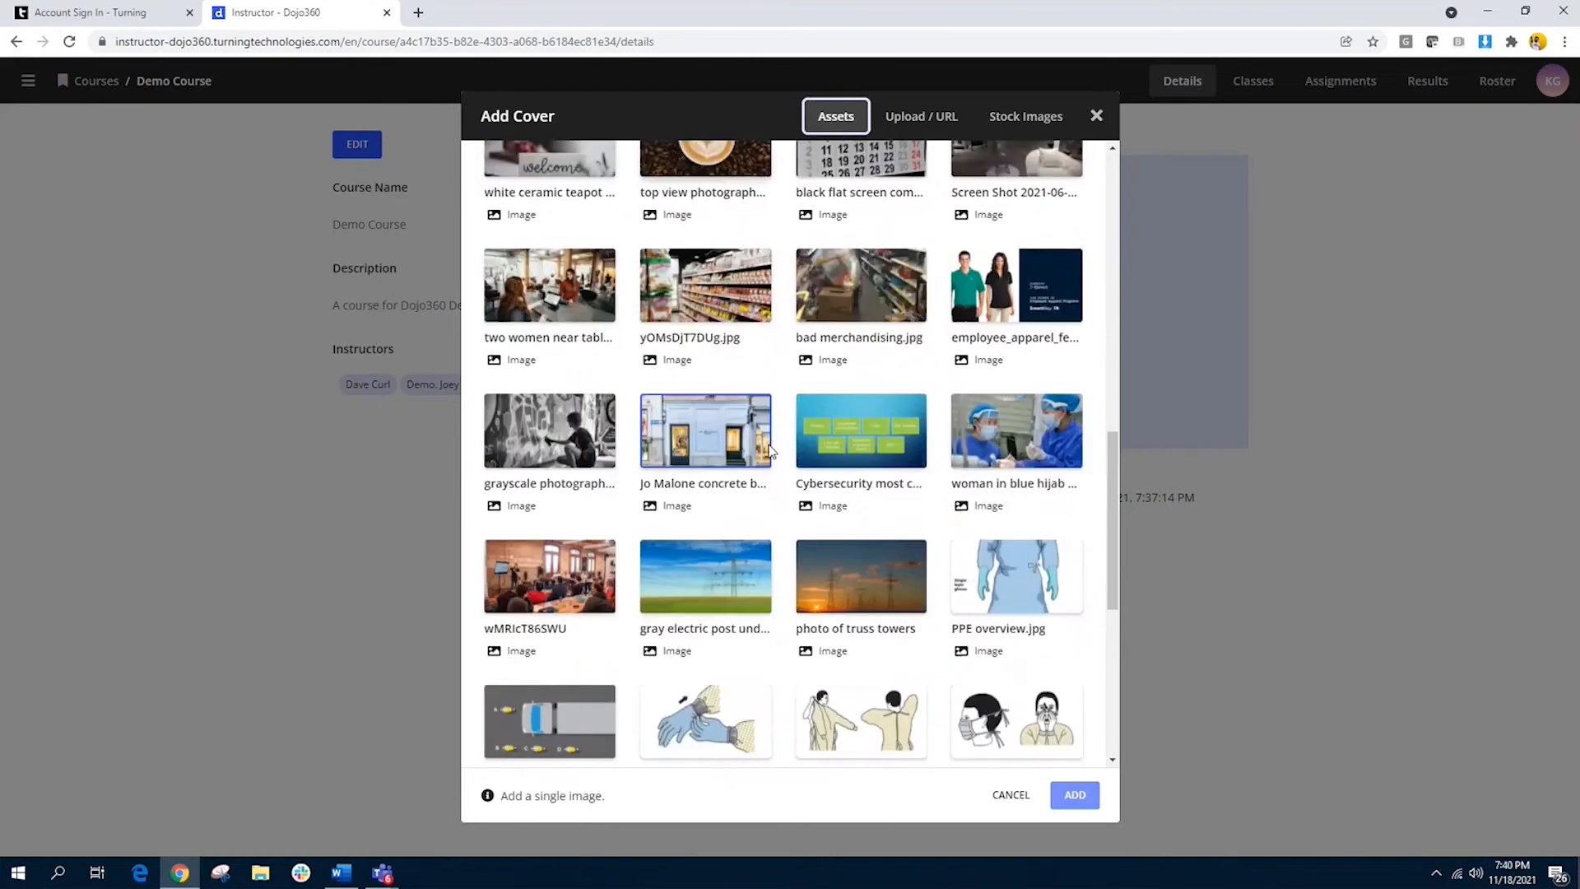
scroll(770, 452, "up", 10)
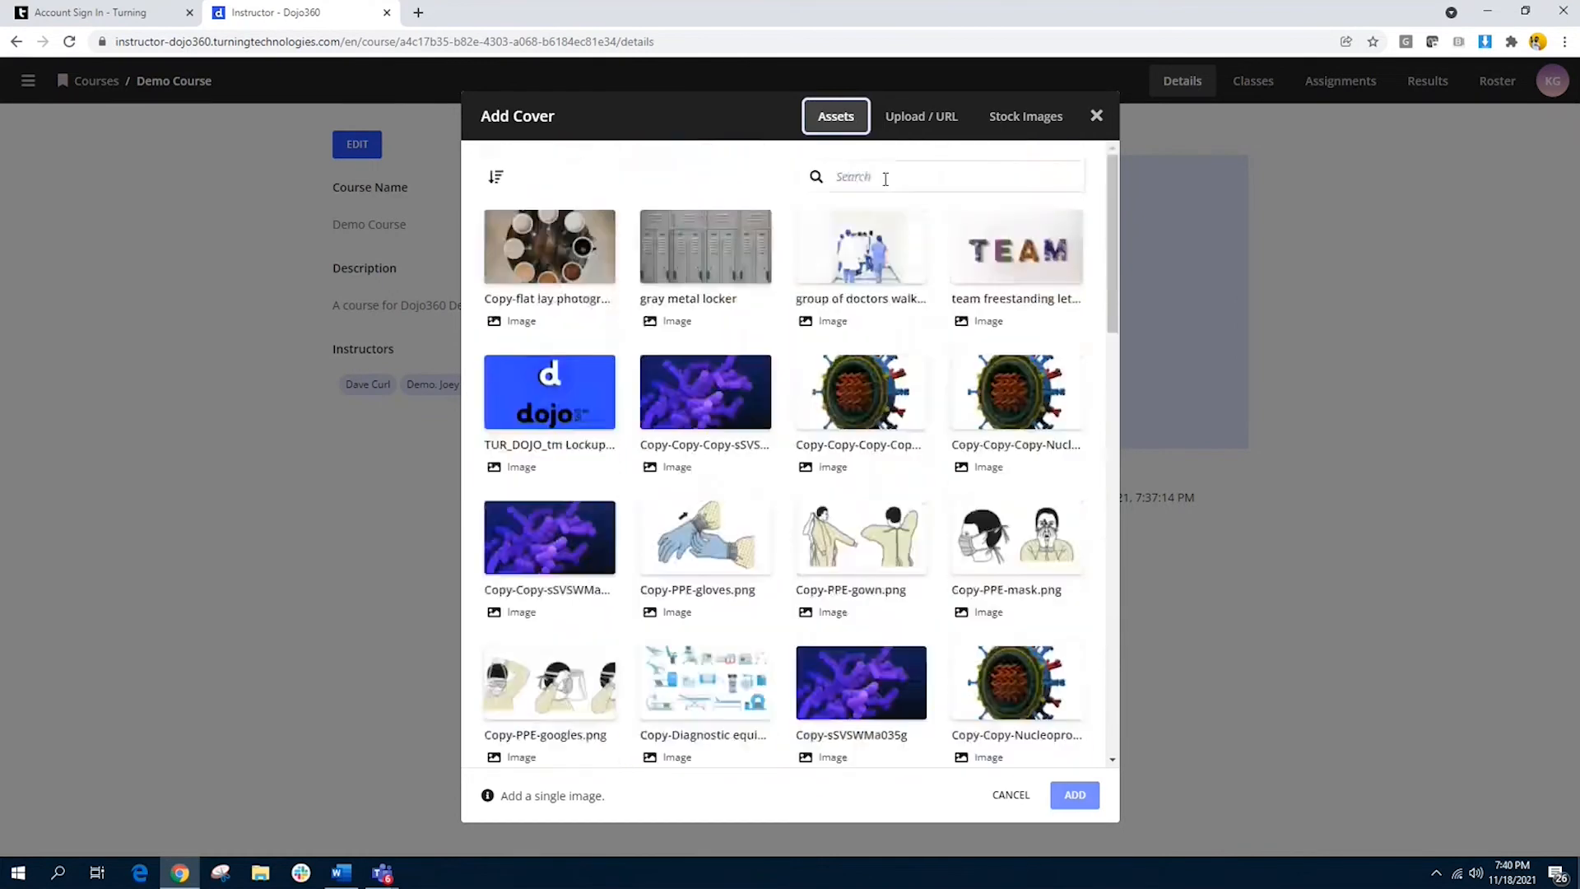
left_click(910, 123)
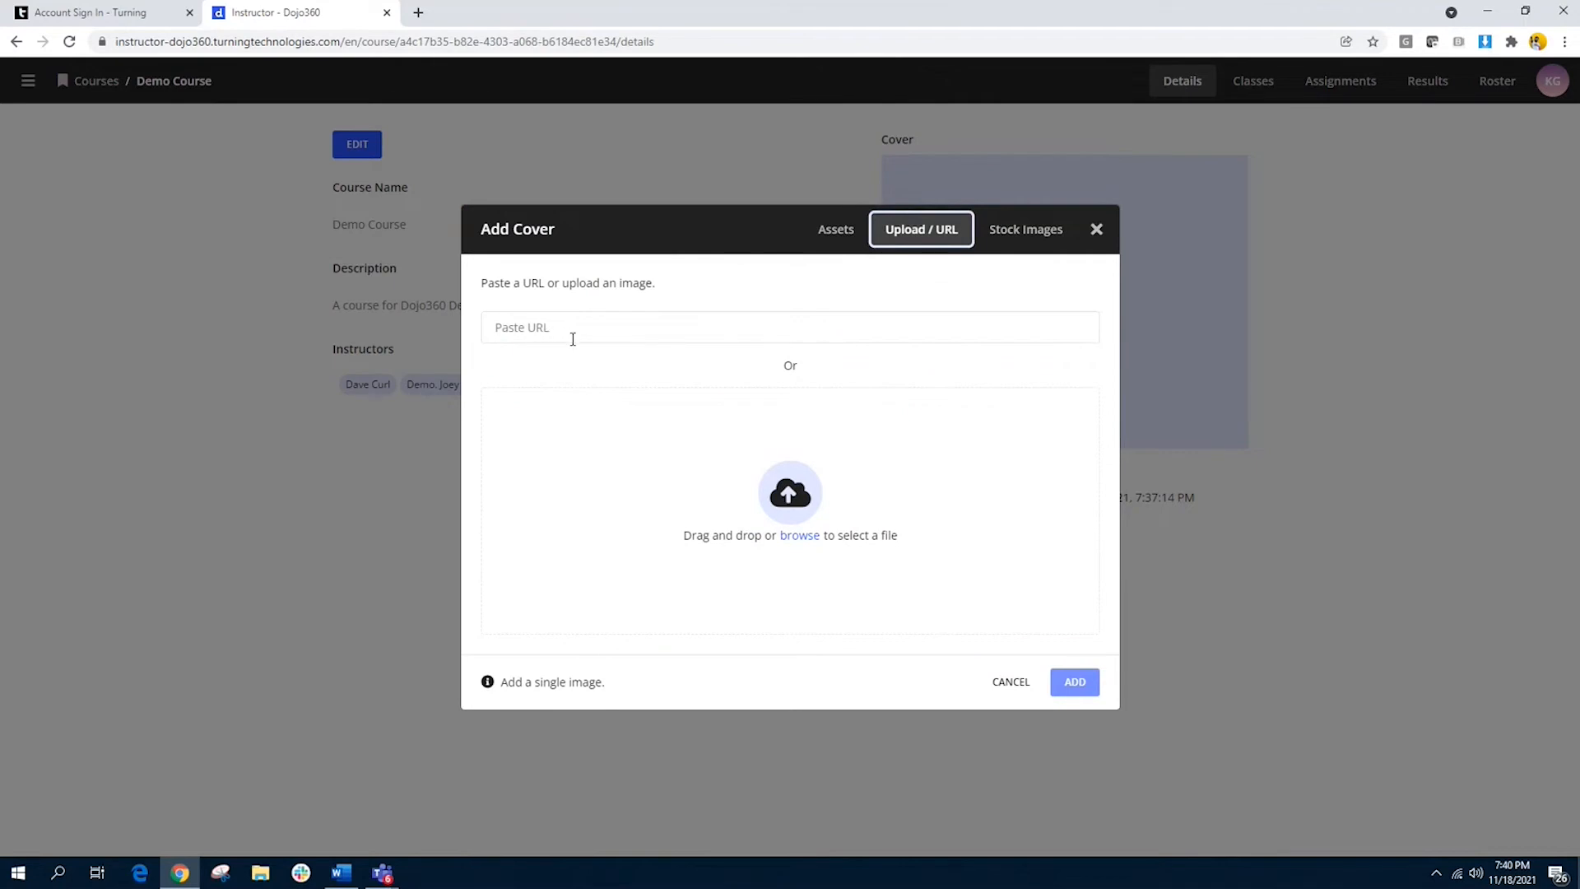
Step: Search the stock images for "Class" and add the empty lecture hall with wooden seats as the course cover
left_click(1041, 245)
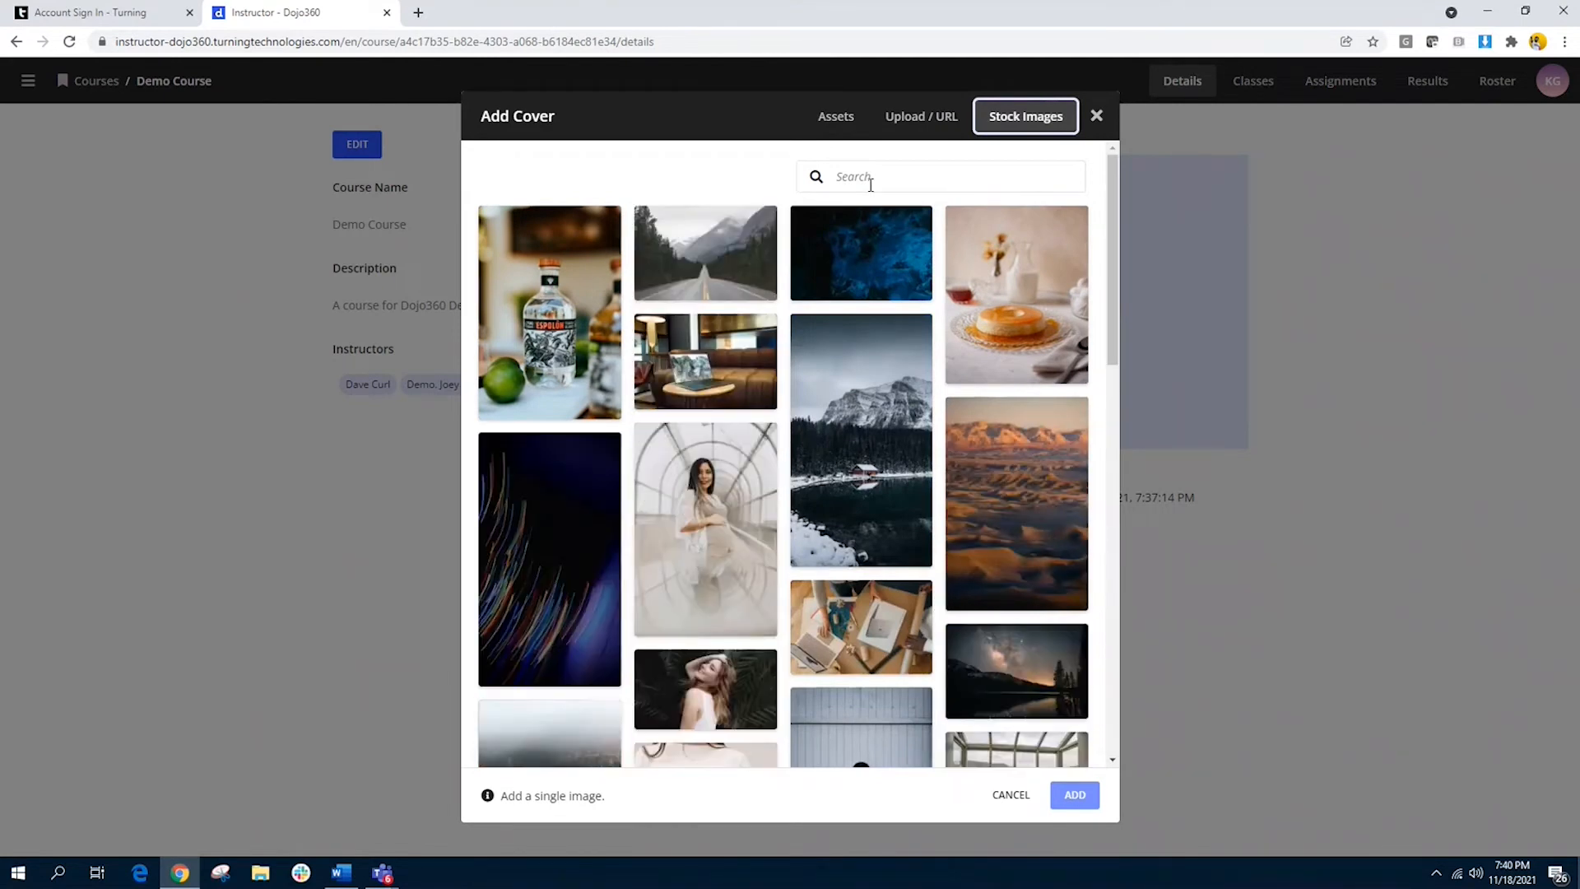
left_click(945, 180)
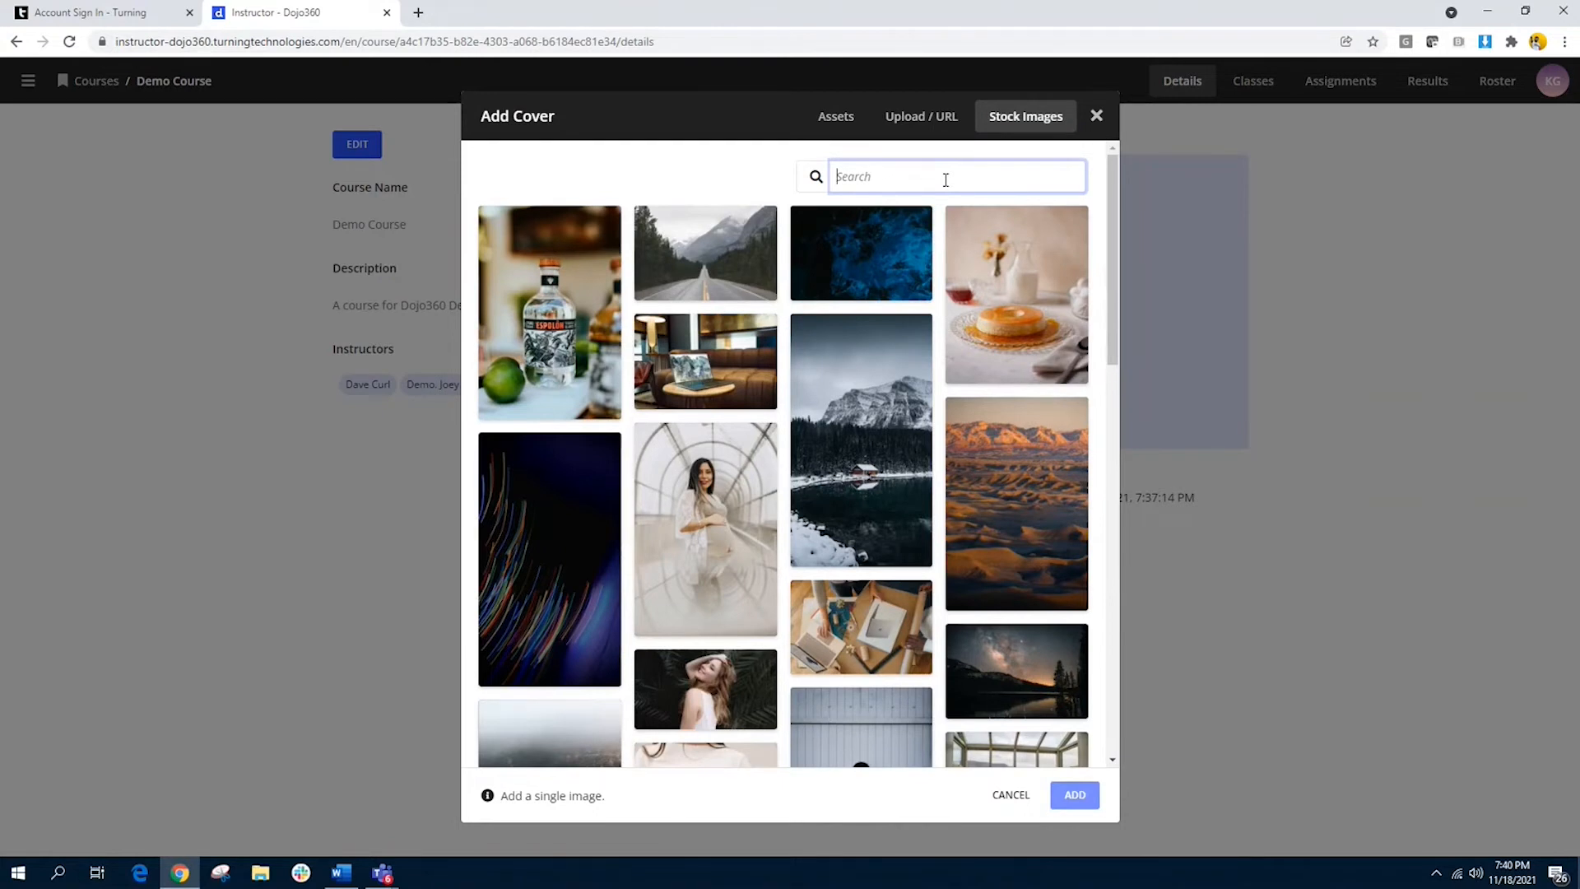
type("Class")
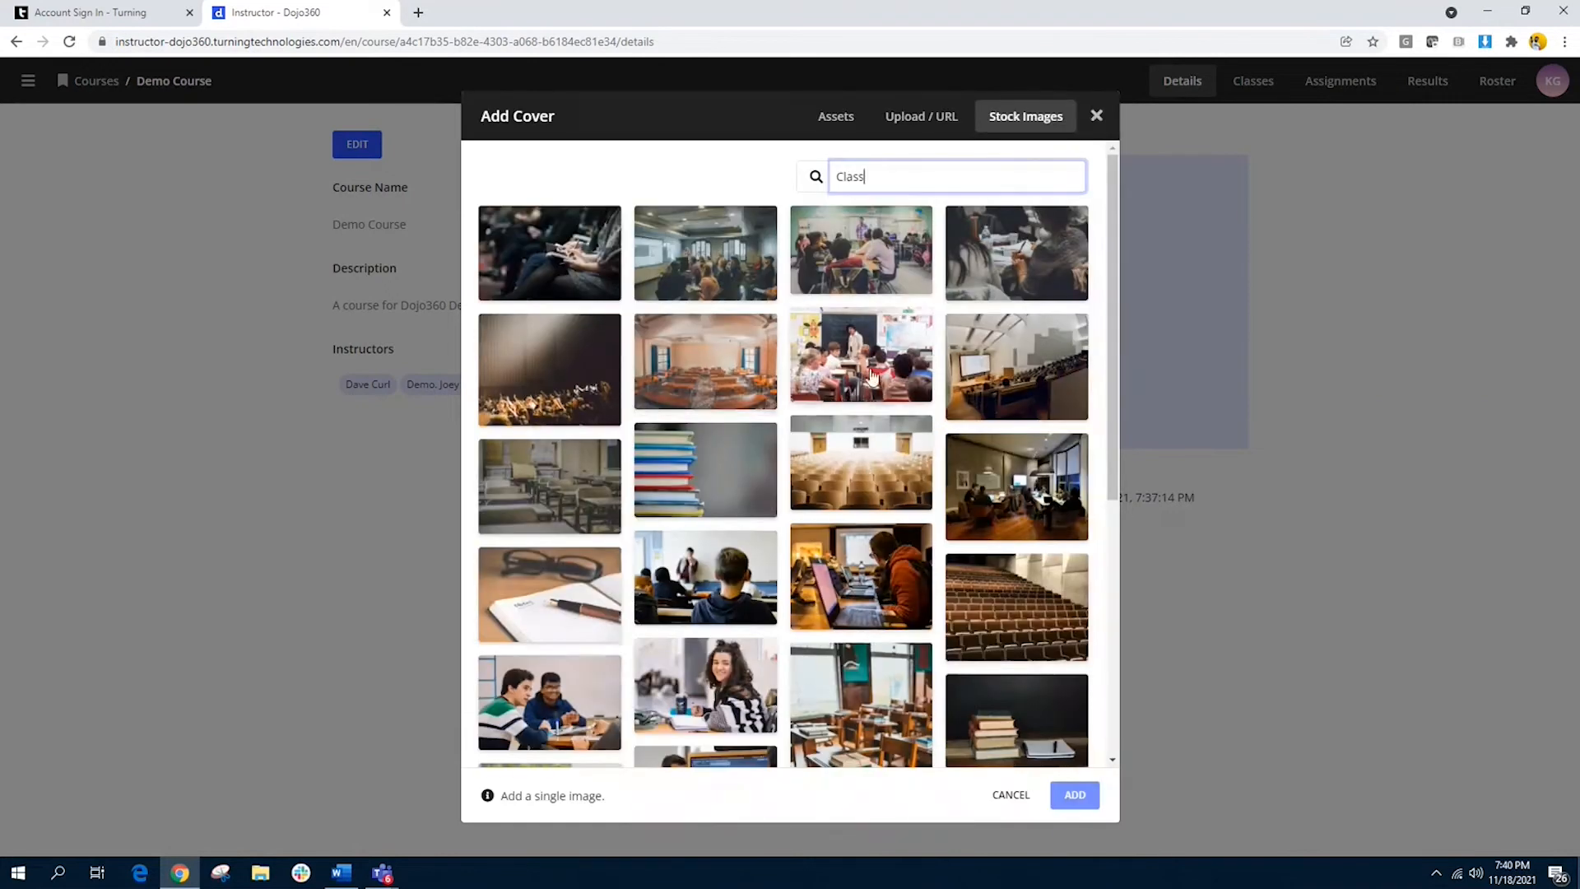
left_click(858, 483)
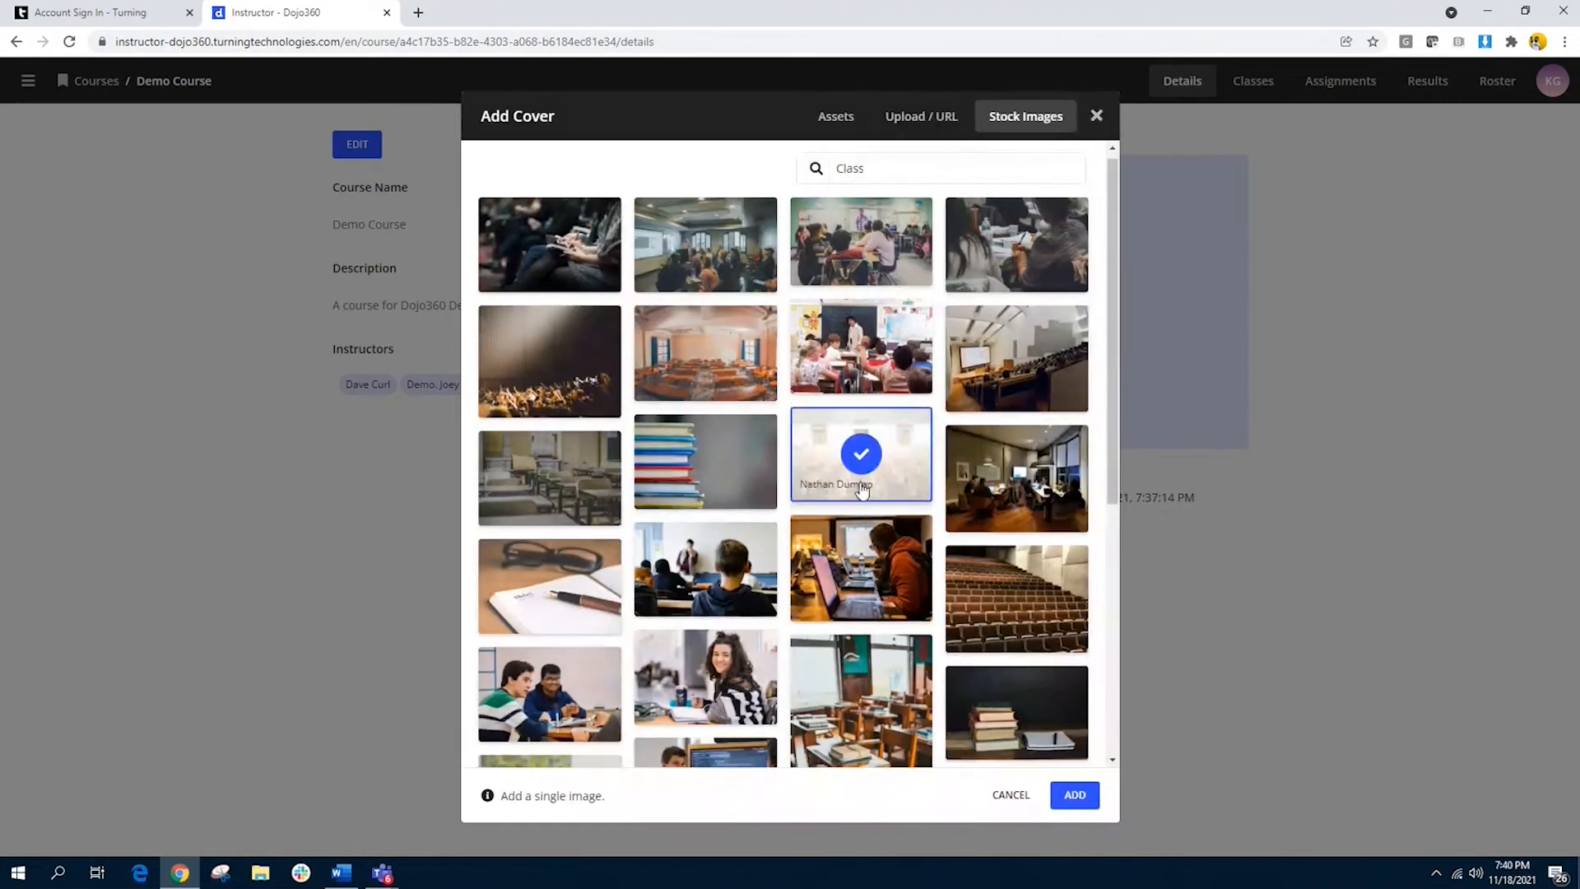
left_click(1073, 796)
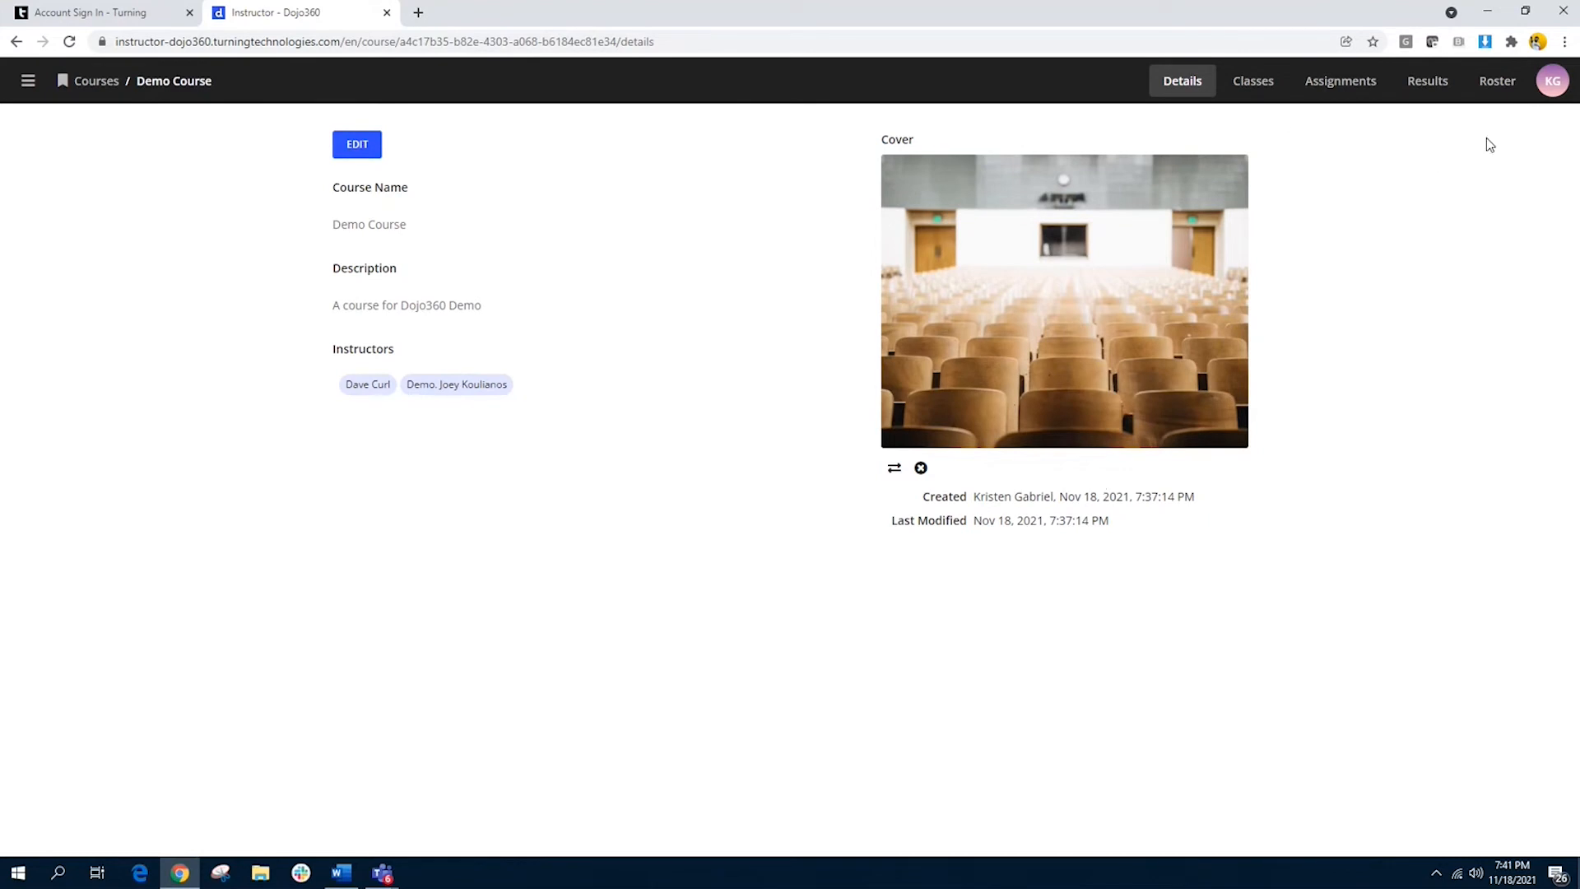
Step: Enroll four eligible subscribed learners in the Demo Course roster and send their invitations
left_click(1498, 89)
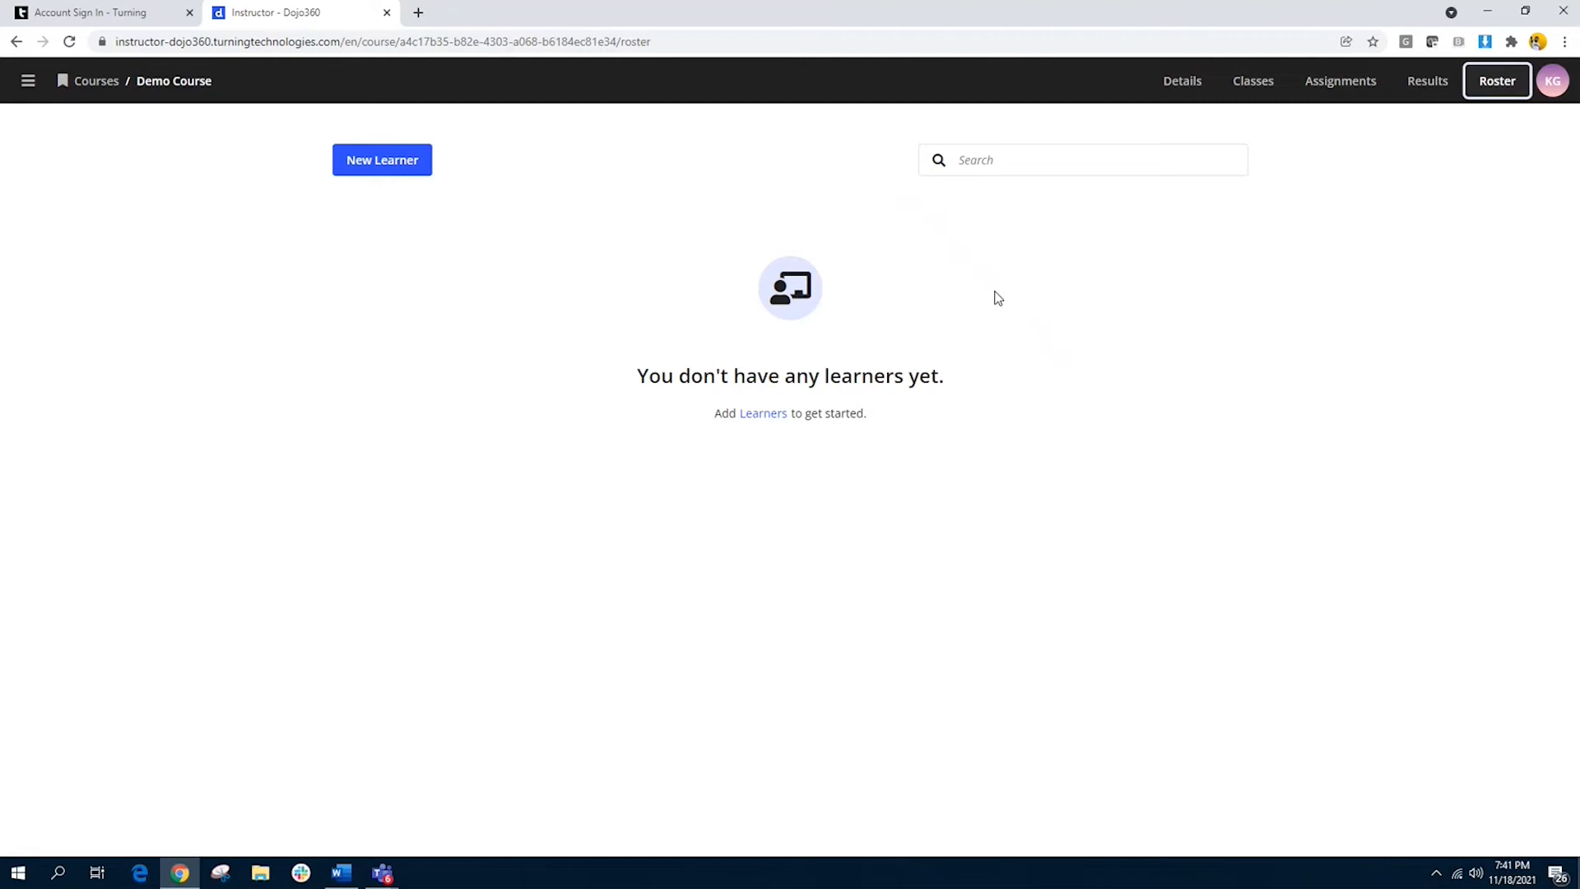
left_click(765, 417)
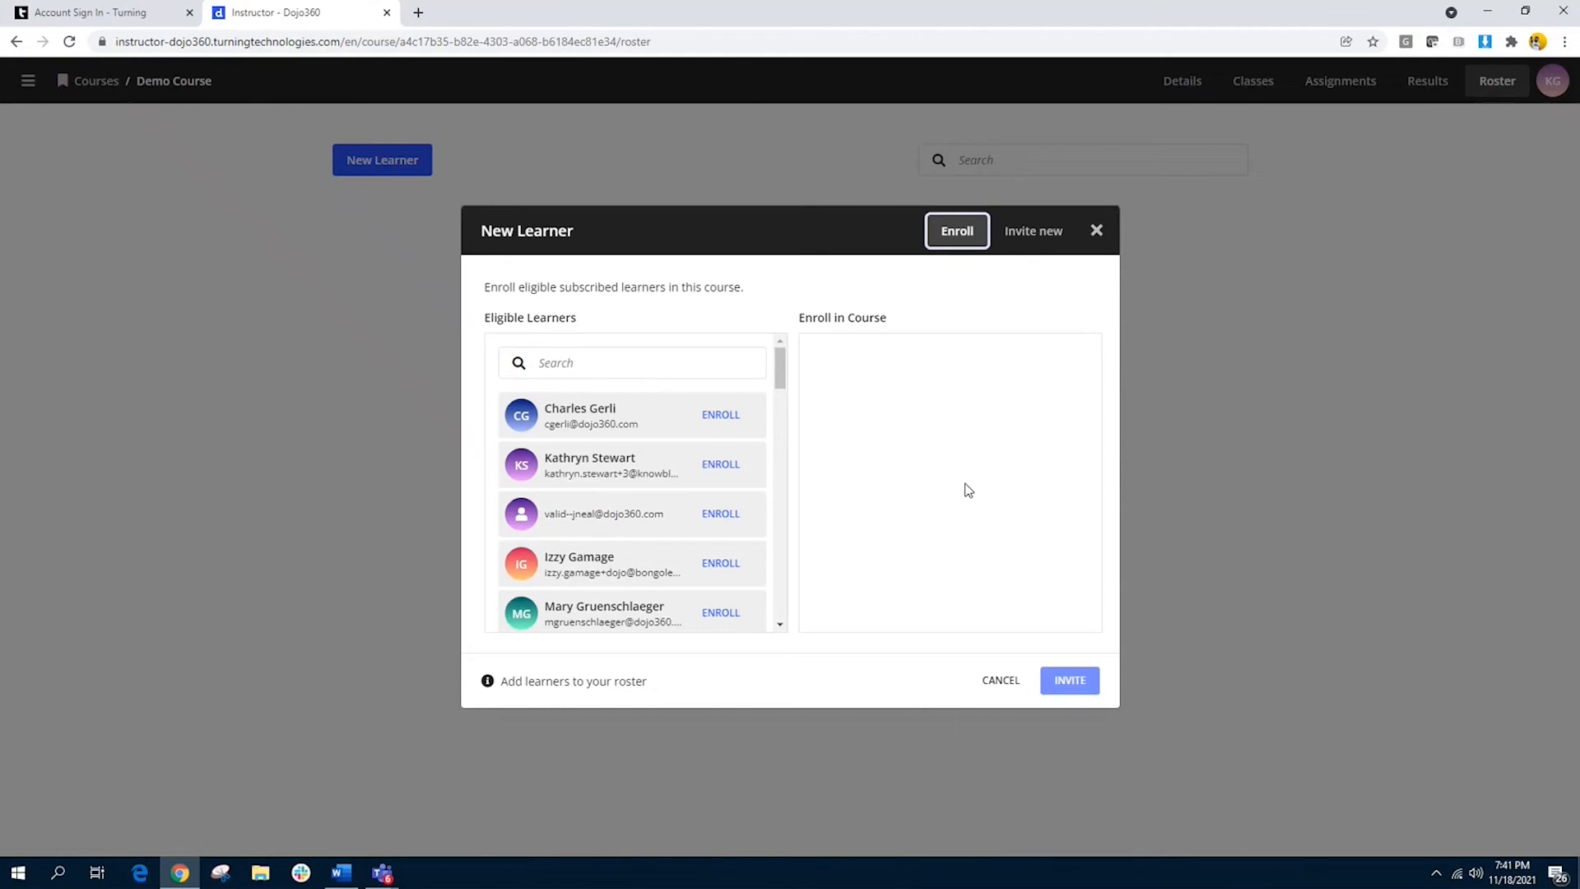
left_click(721, 465)
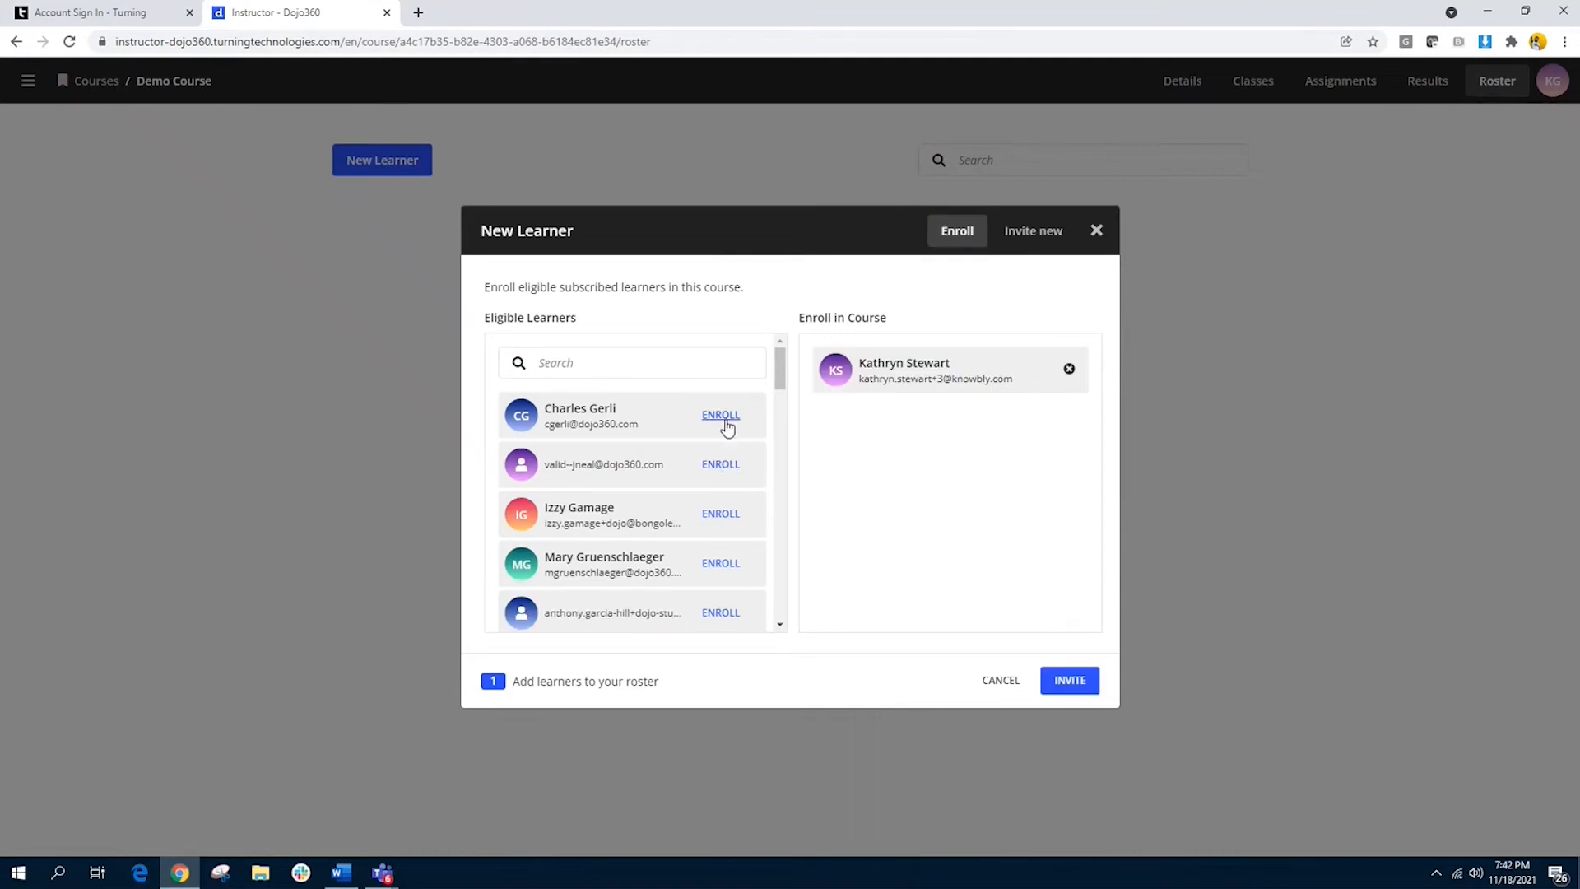
left_click(721, 465)
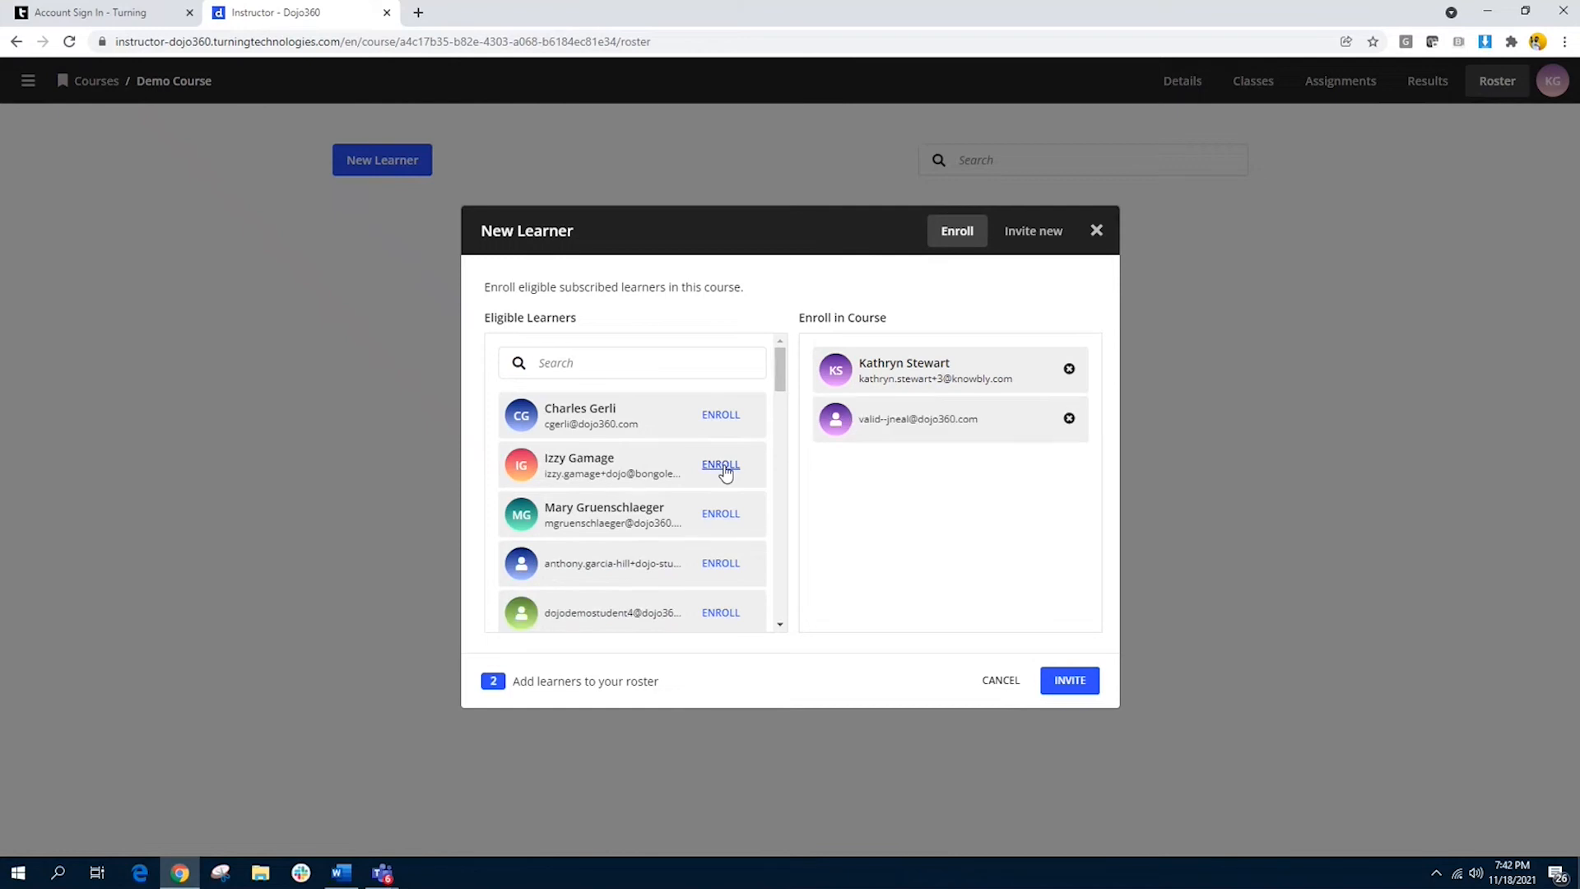
scroll(698, 539, "down", 2)
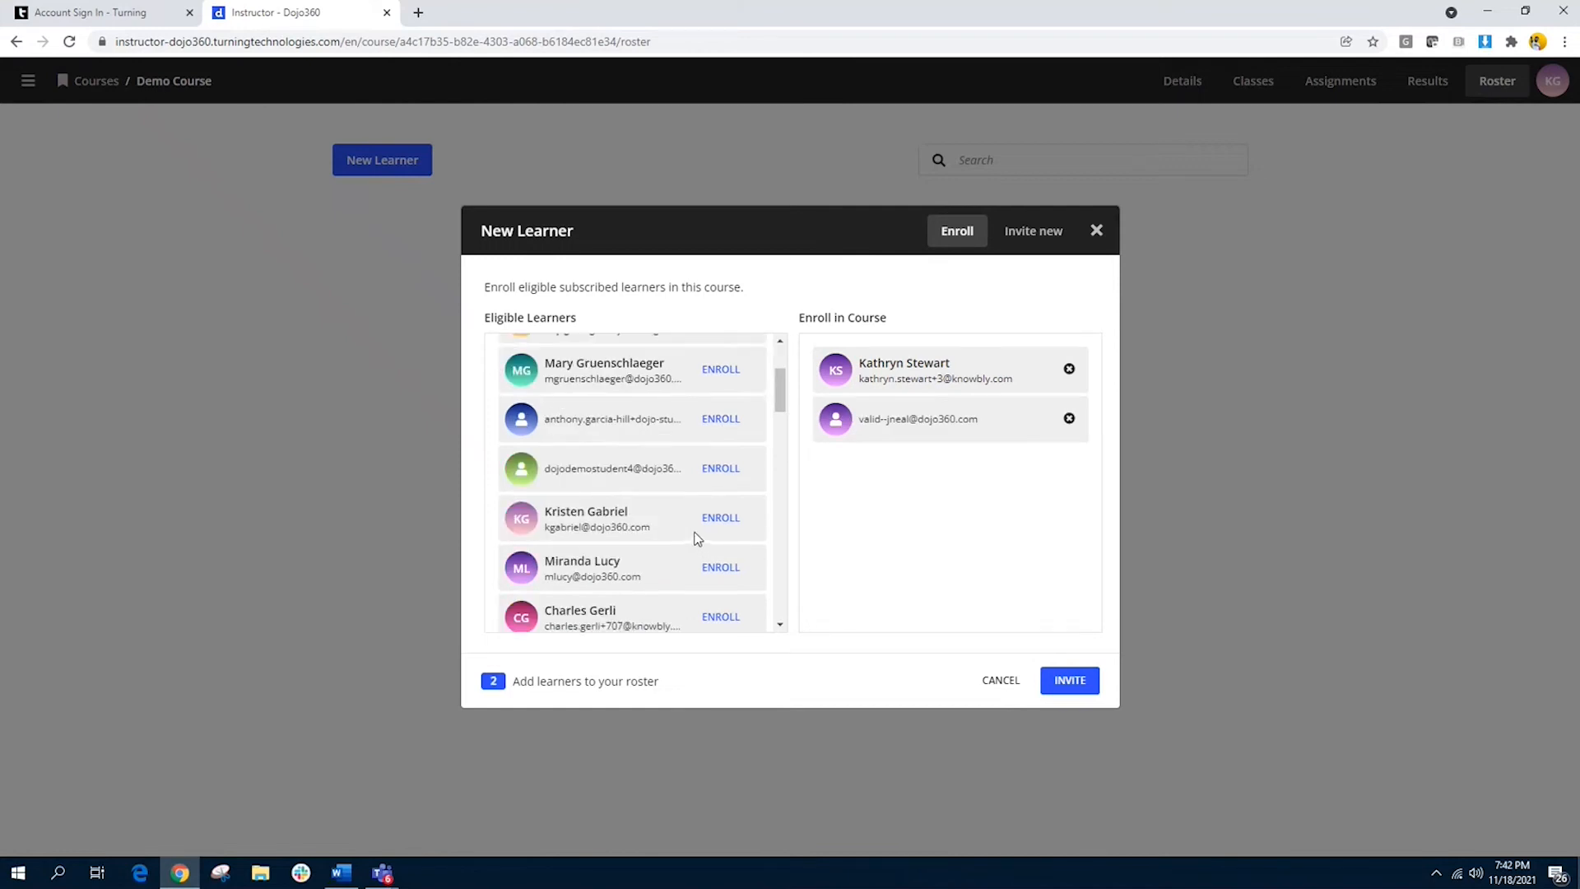
scroll(695, 531, "down", 1)
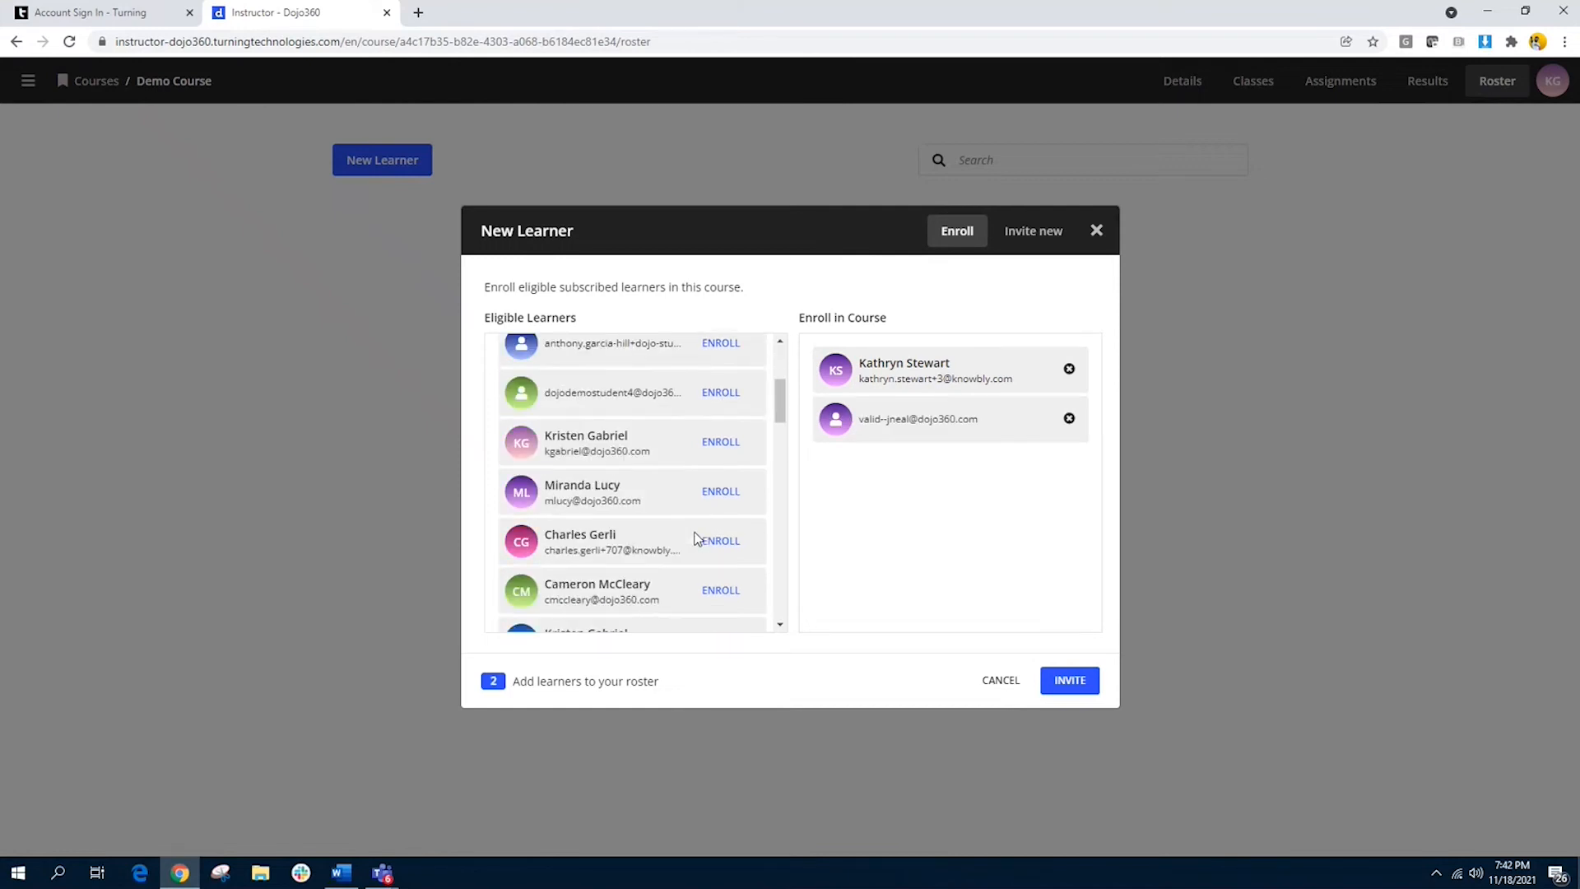
left_click(721, 442)
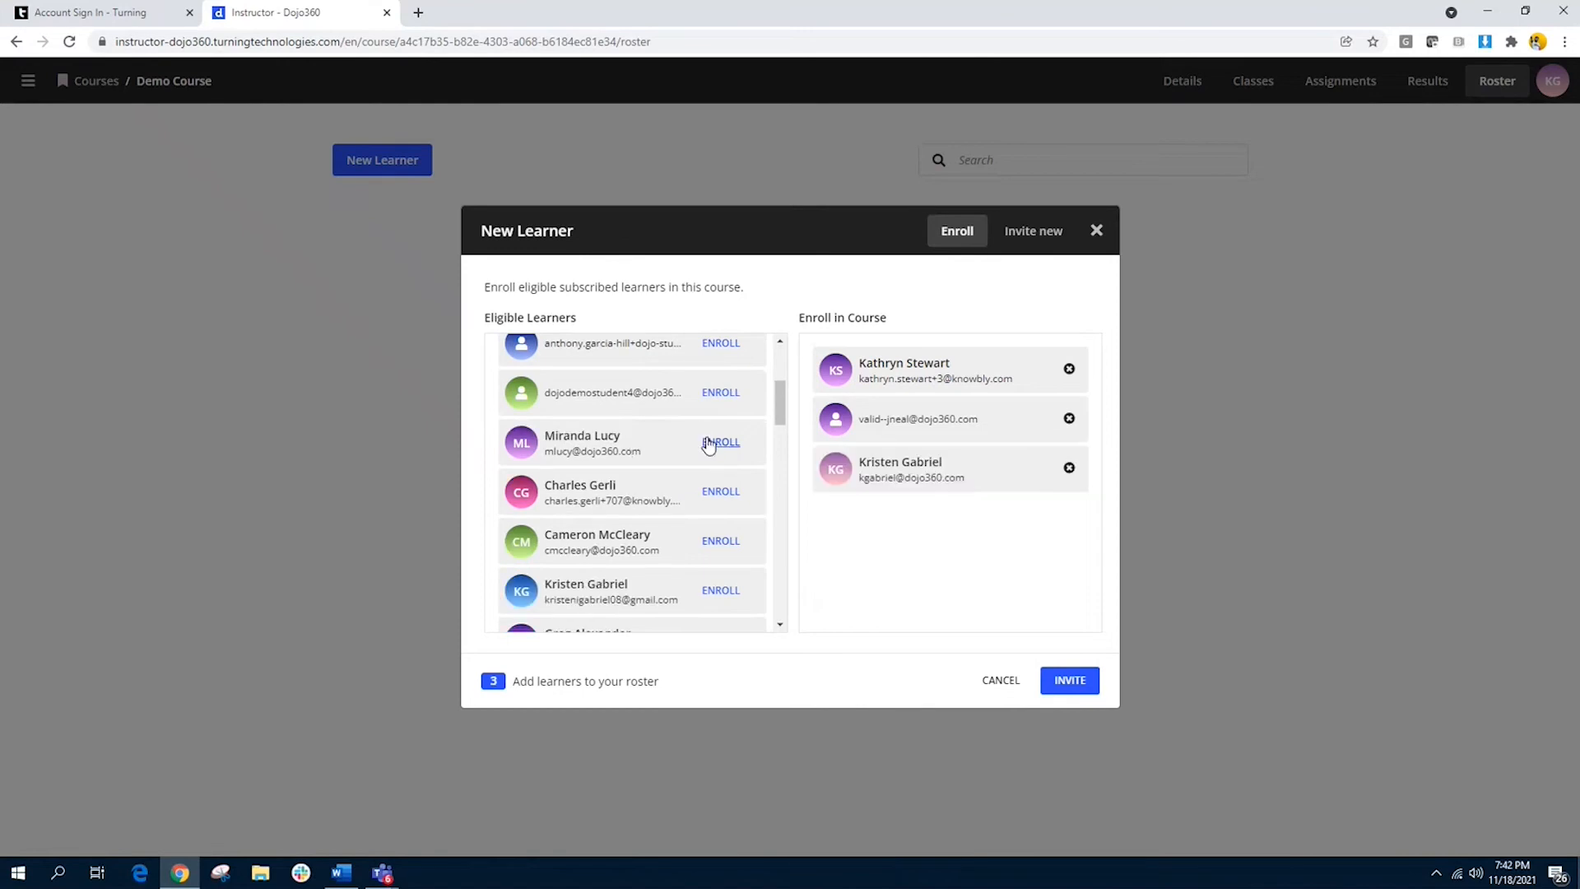
left_click(707, 442)
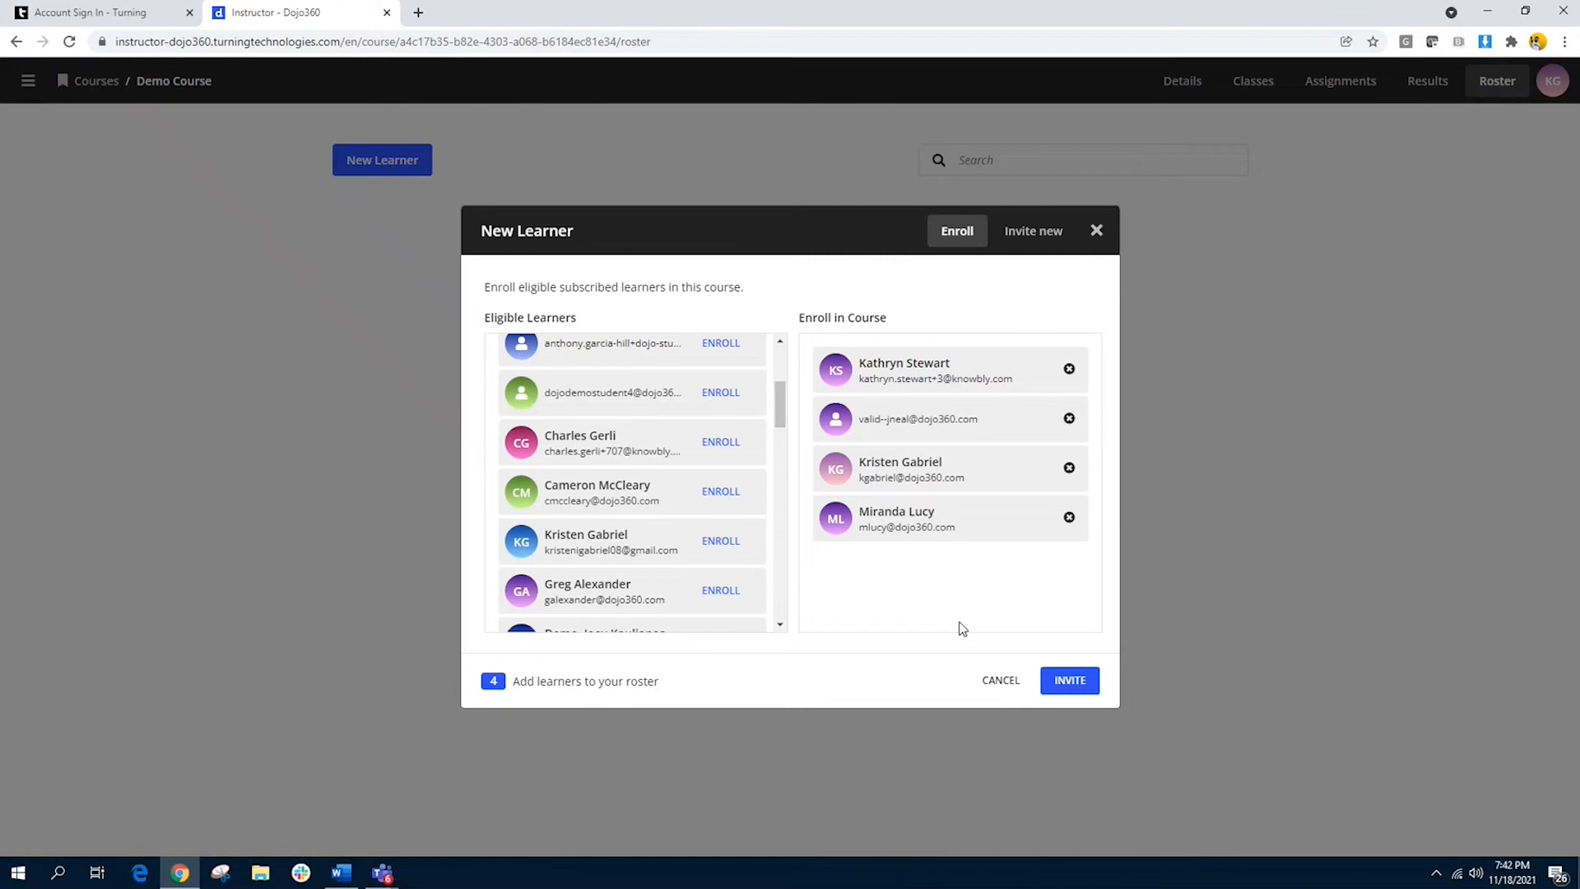
left_click(1076, 690)
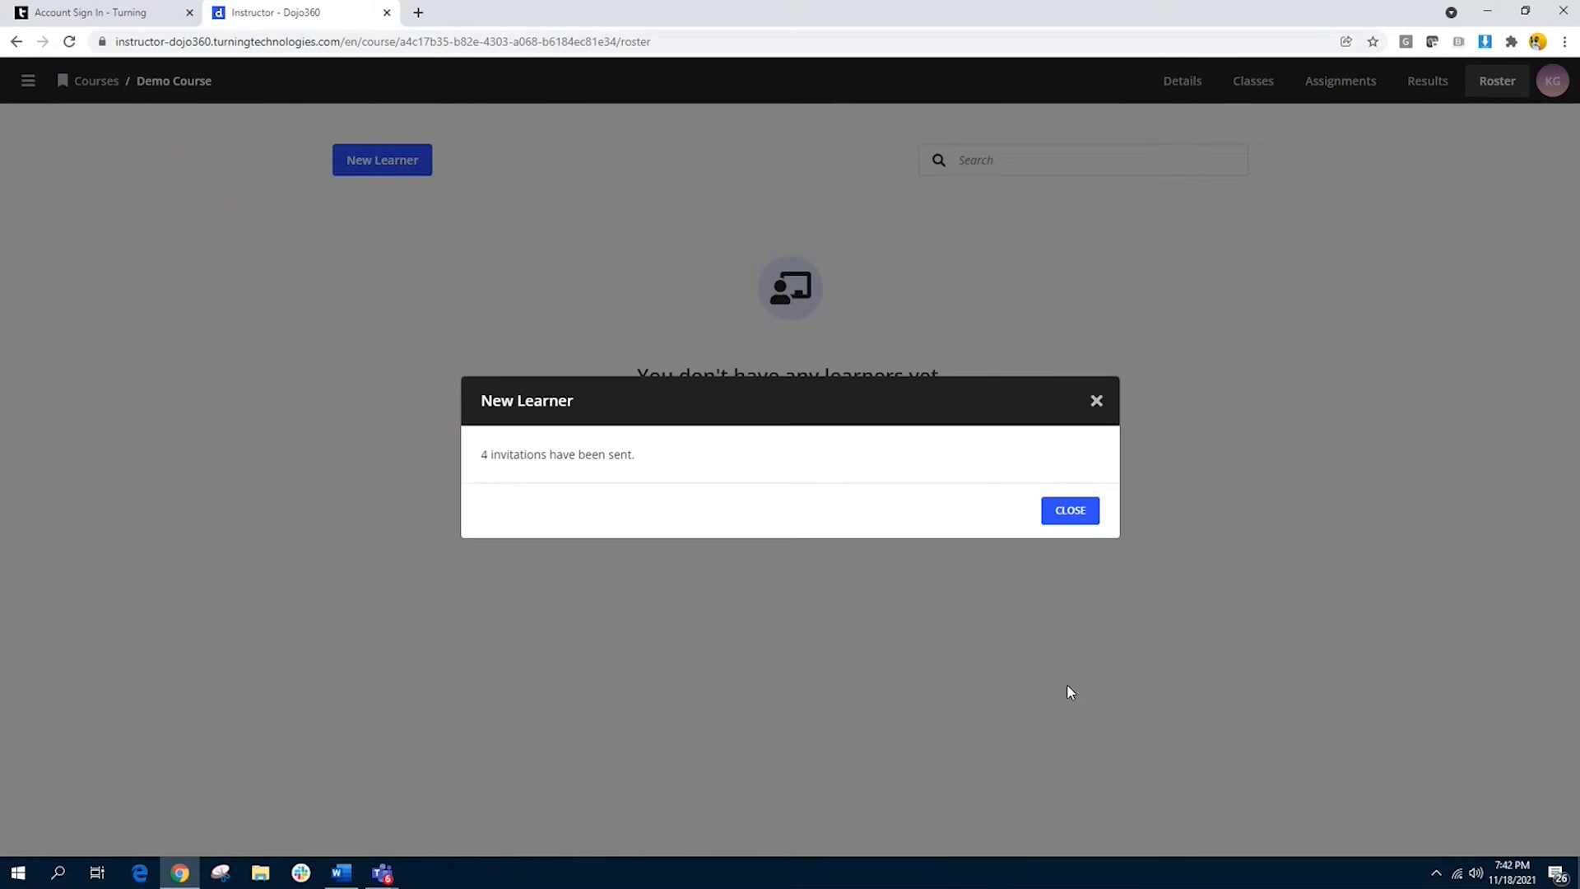
left_click(1070, 515)
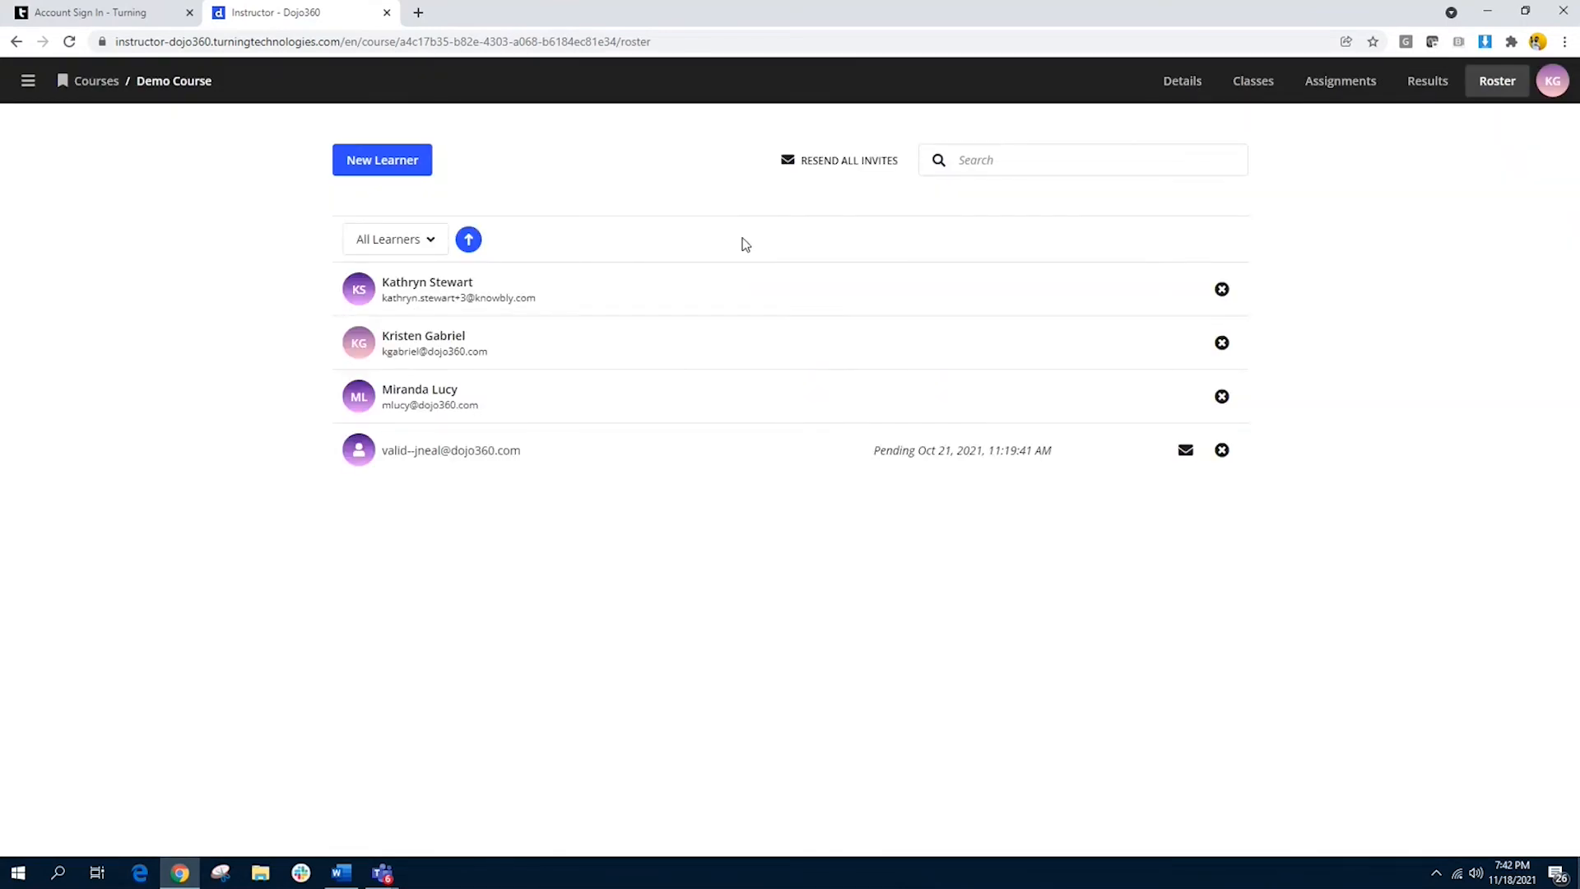
Step: Invite one new learner to the course roster by entering the learner's email address
left_click(411, 163)
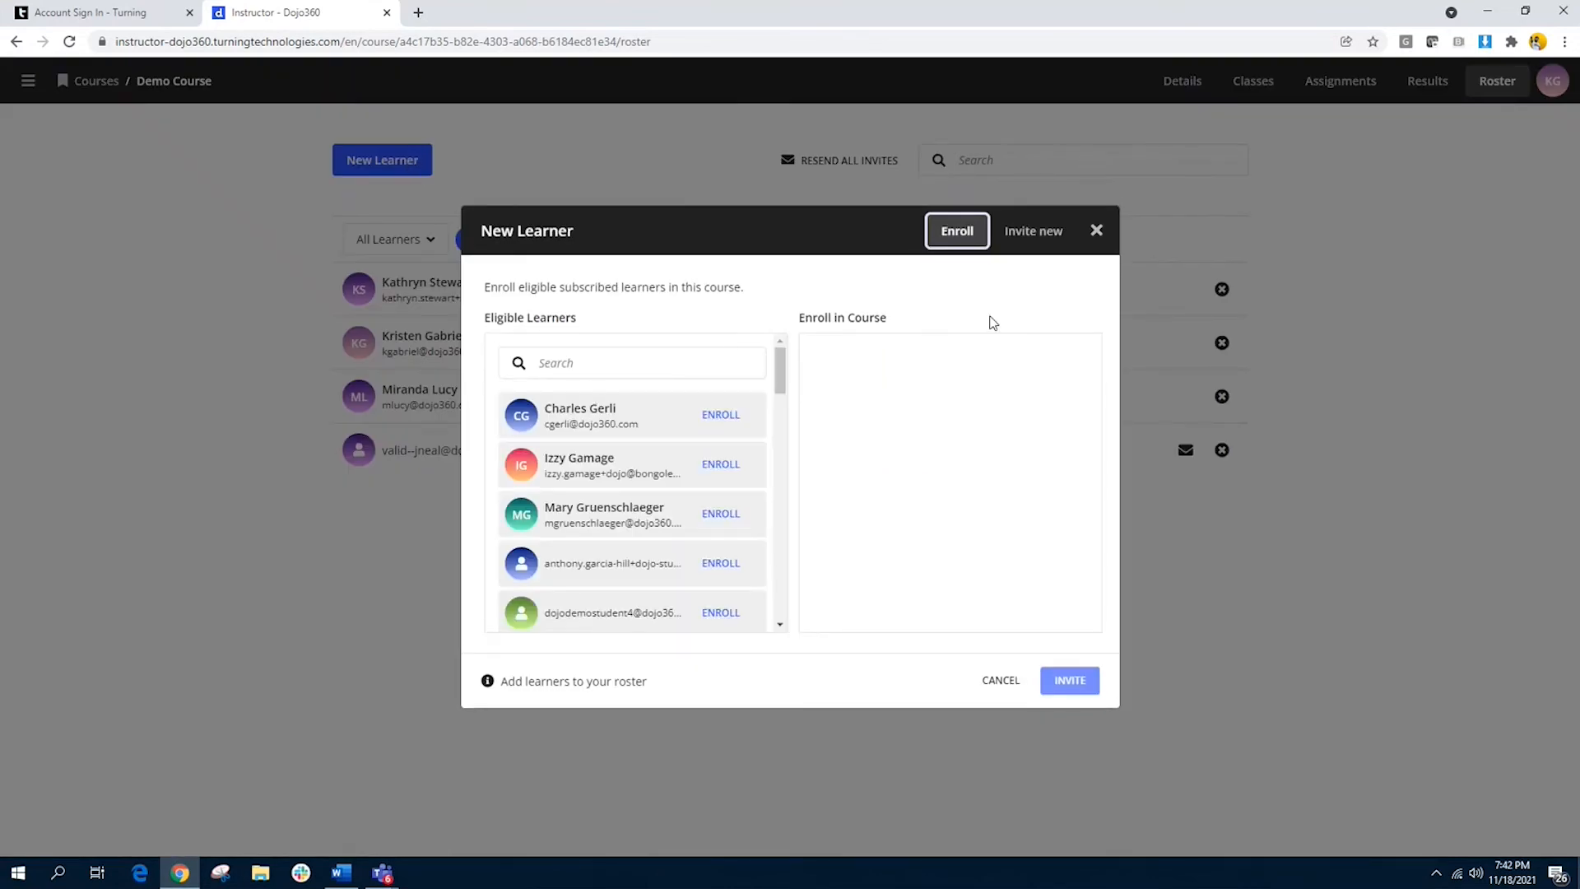
left_click(1036, 237)
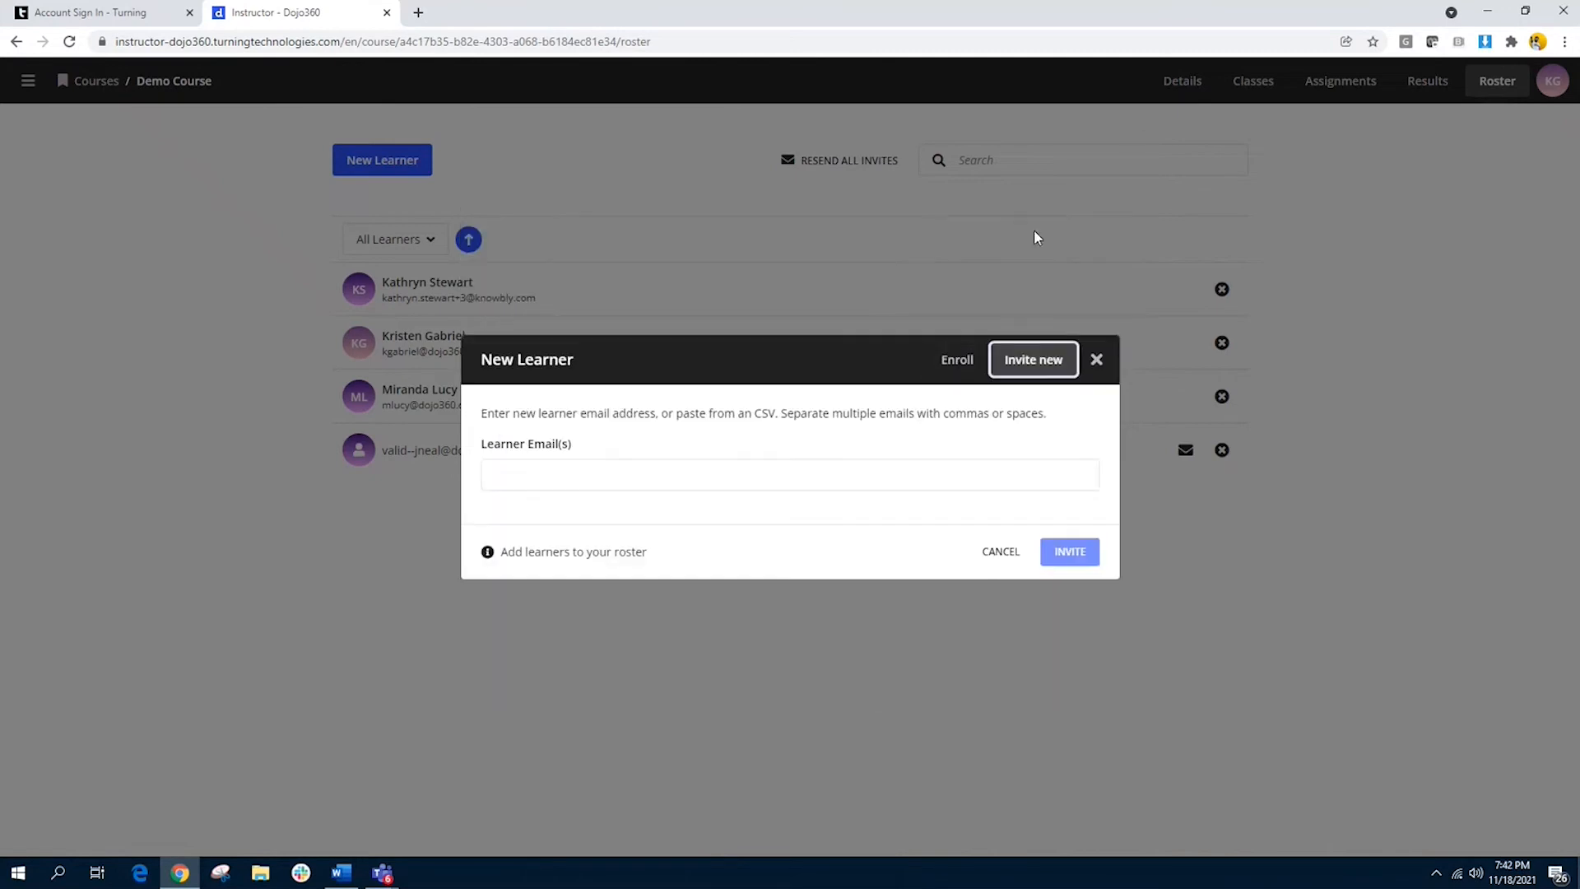
left_click(557, 479)
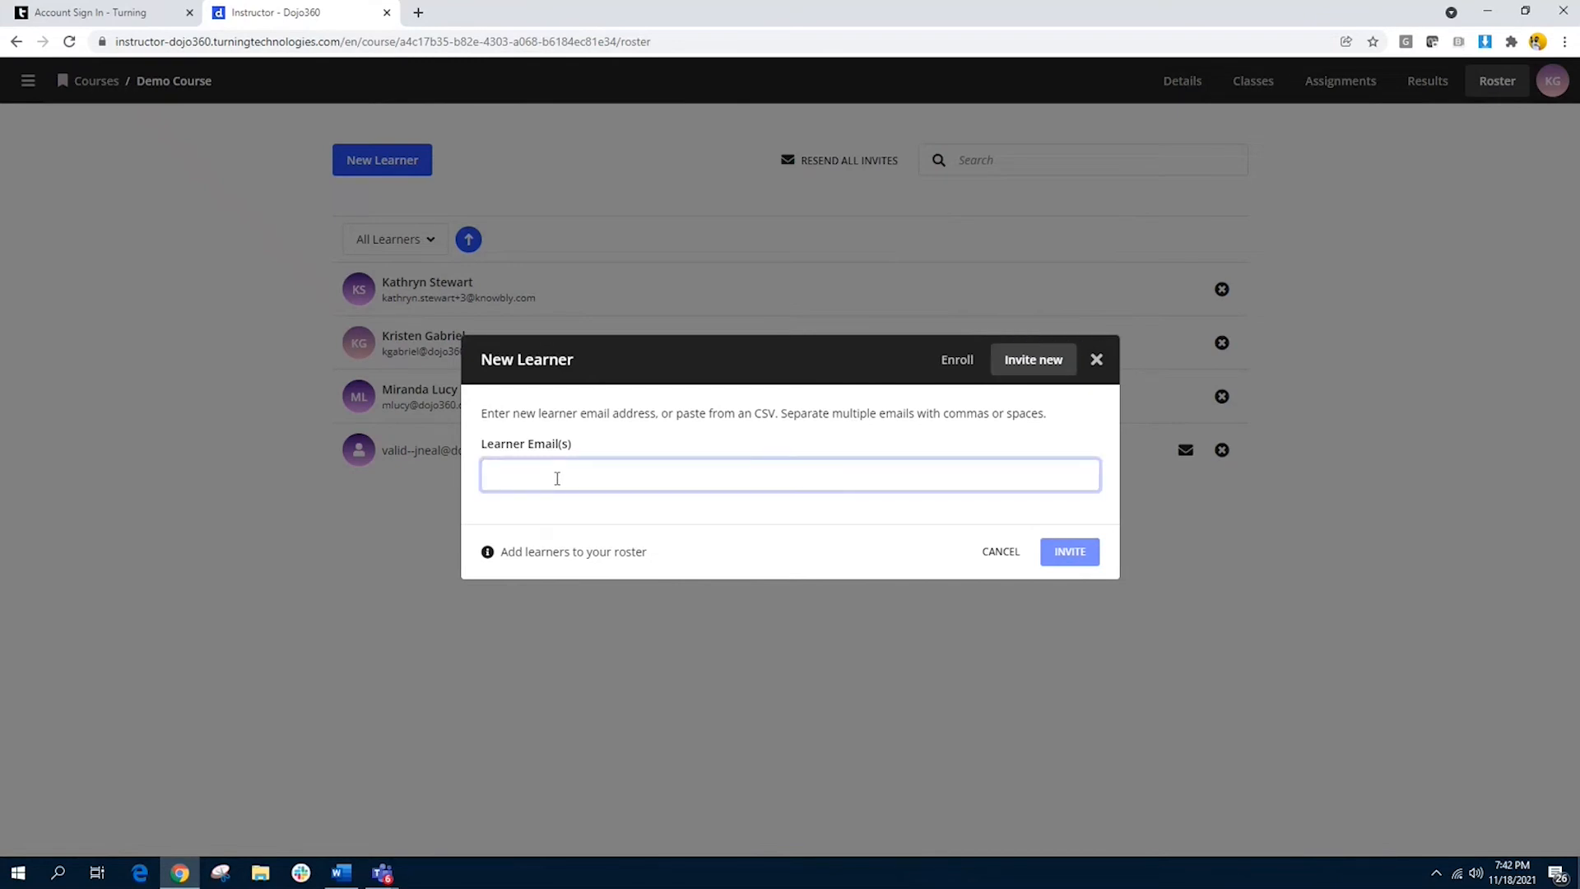
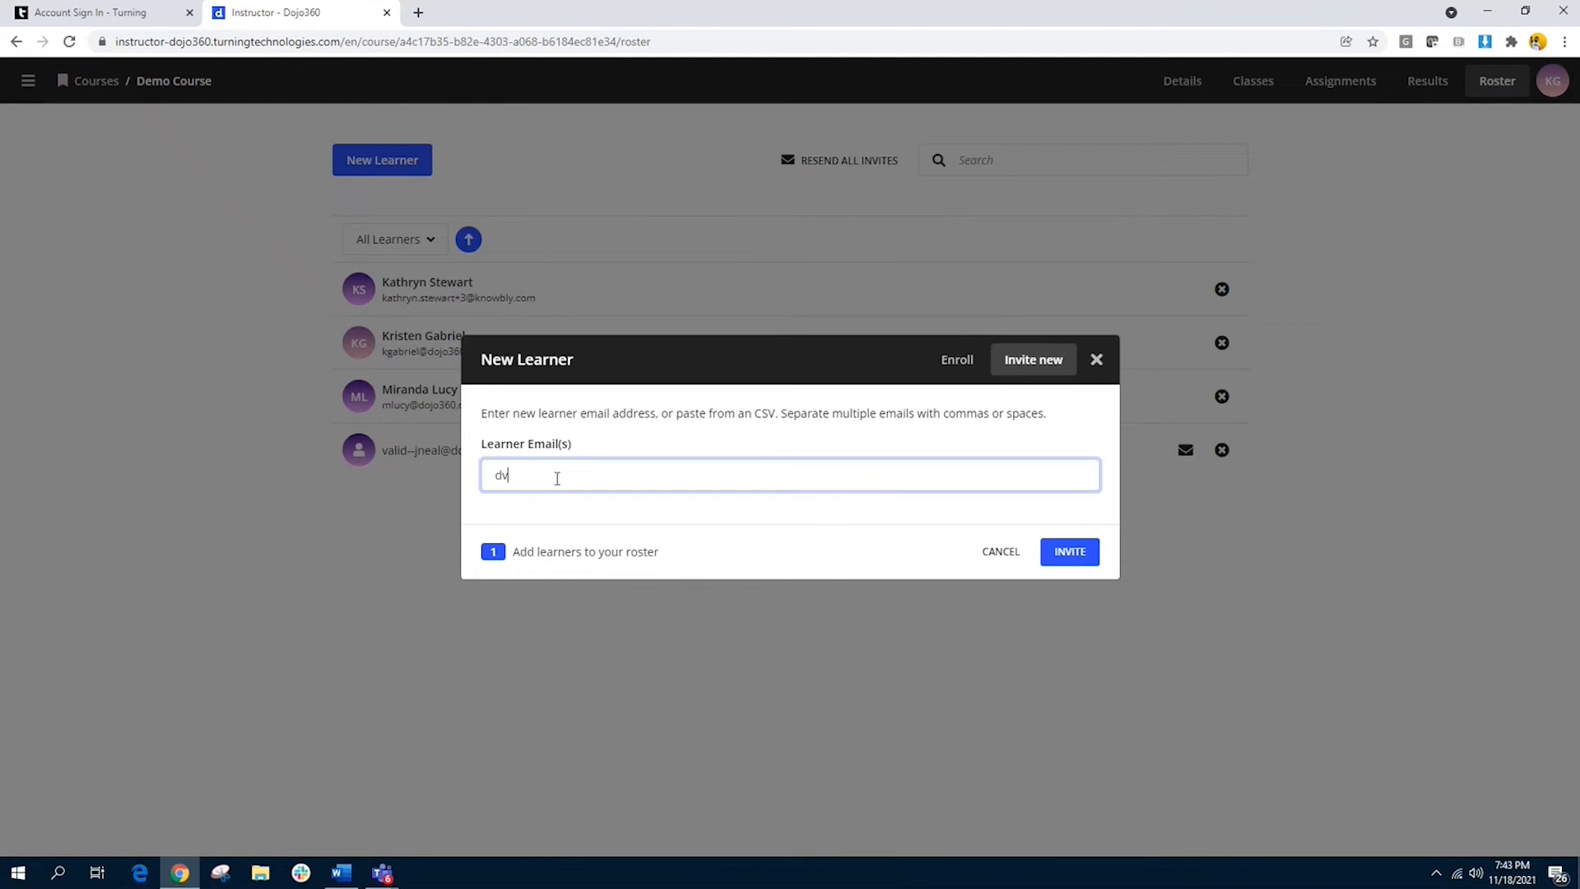
left_click(572, 476)
type("0")
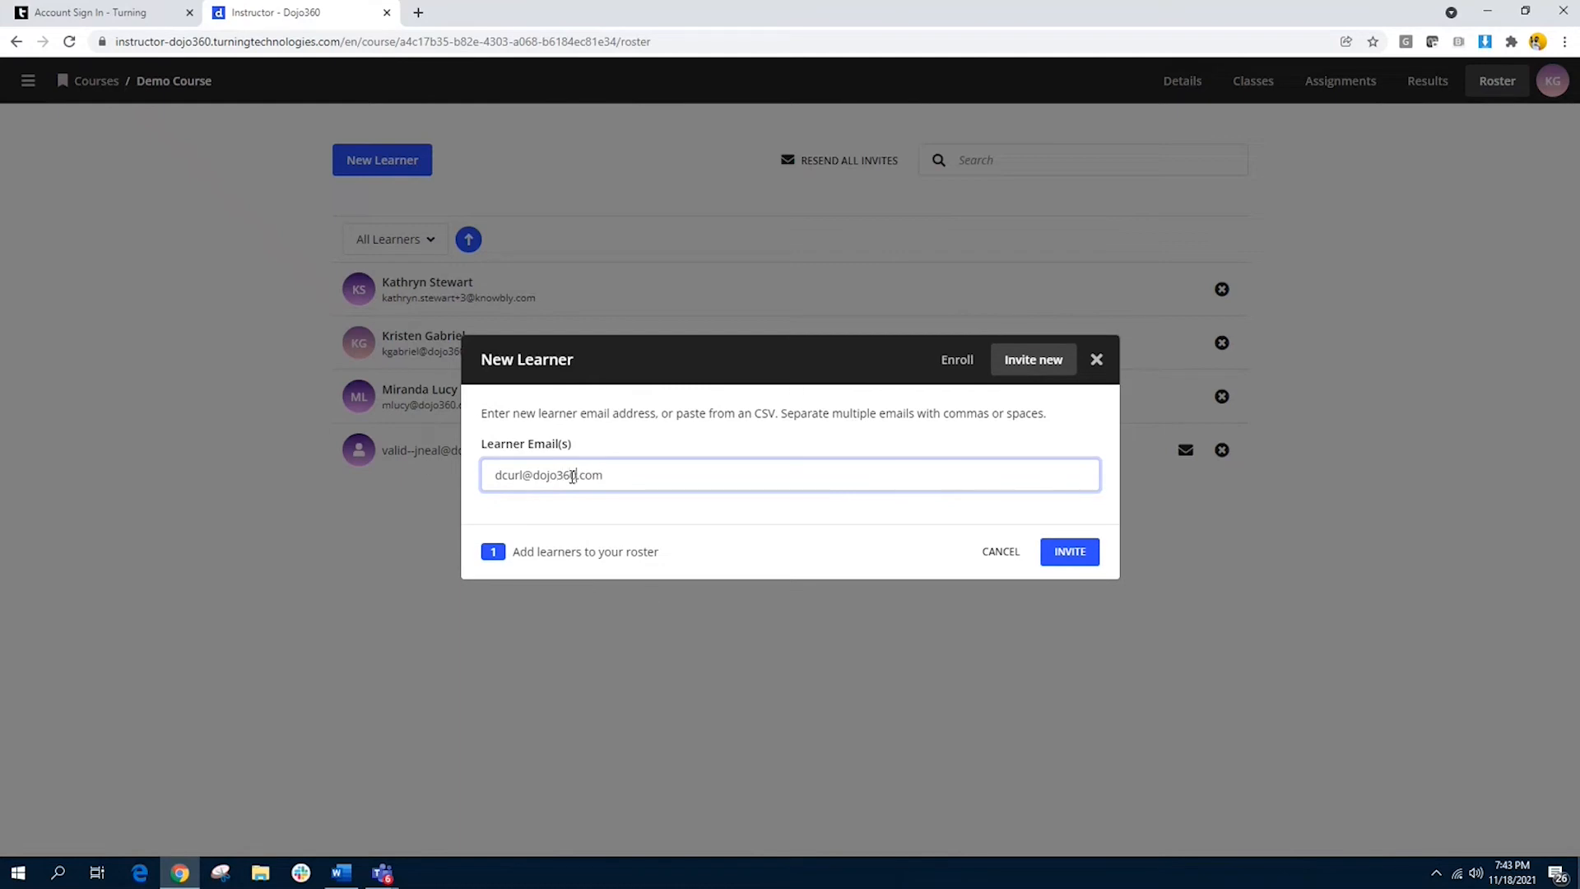
left_click(1067, 557)
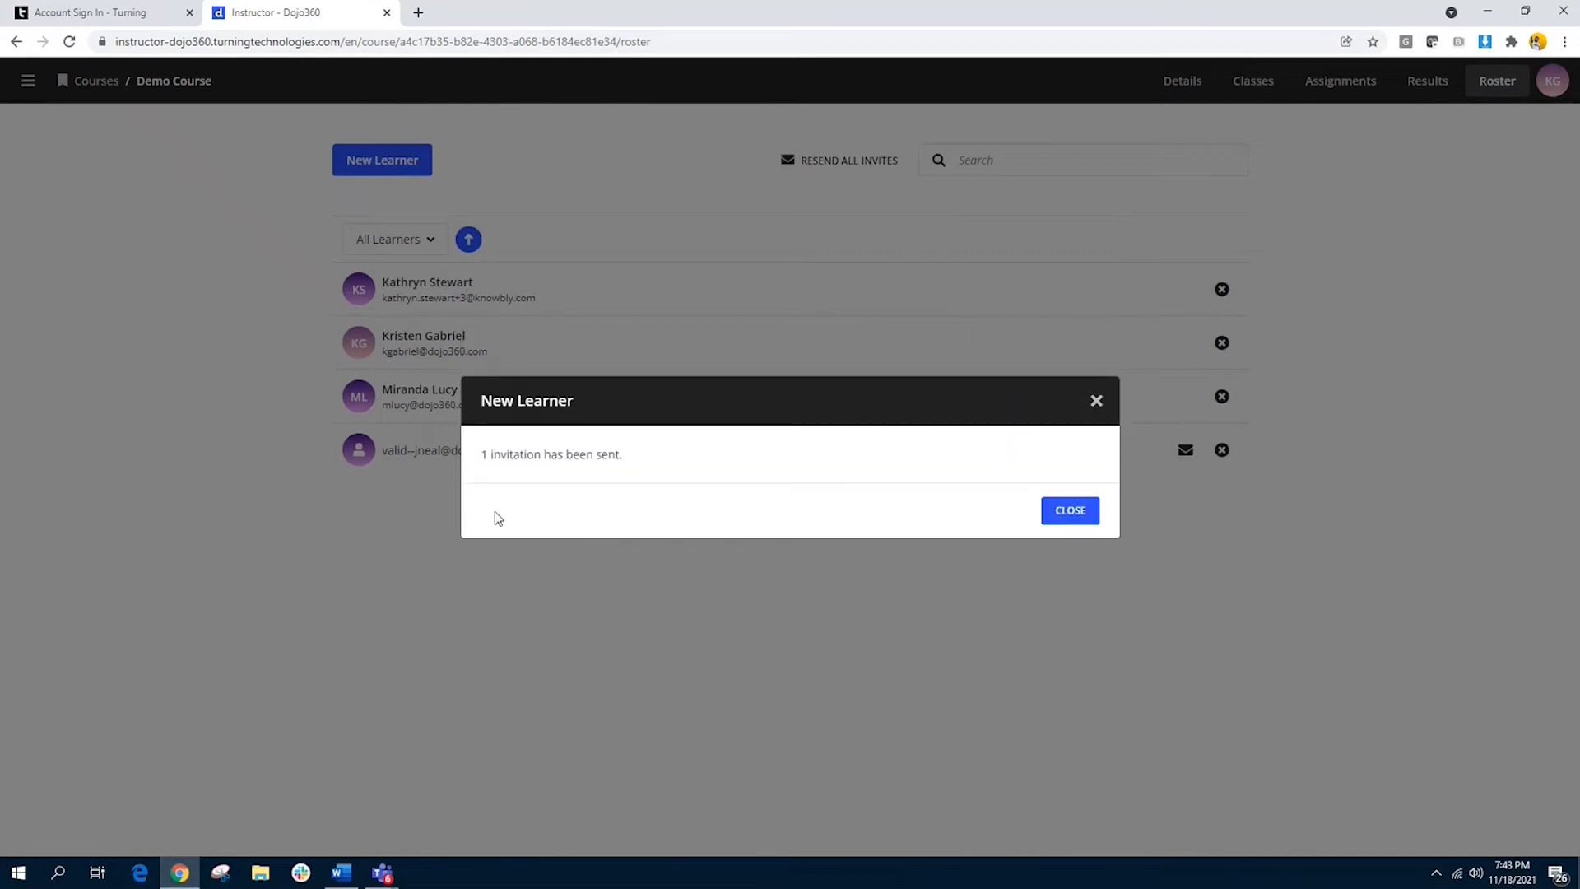
left_click(1076, 513)
left_click(1076, 514)
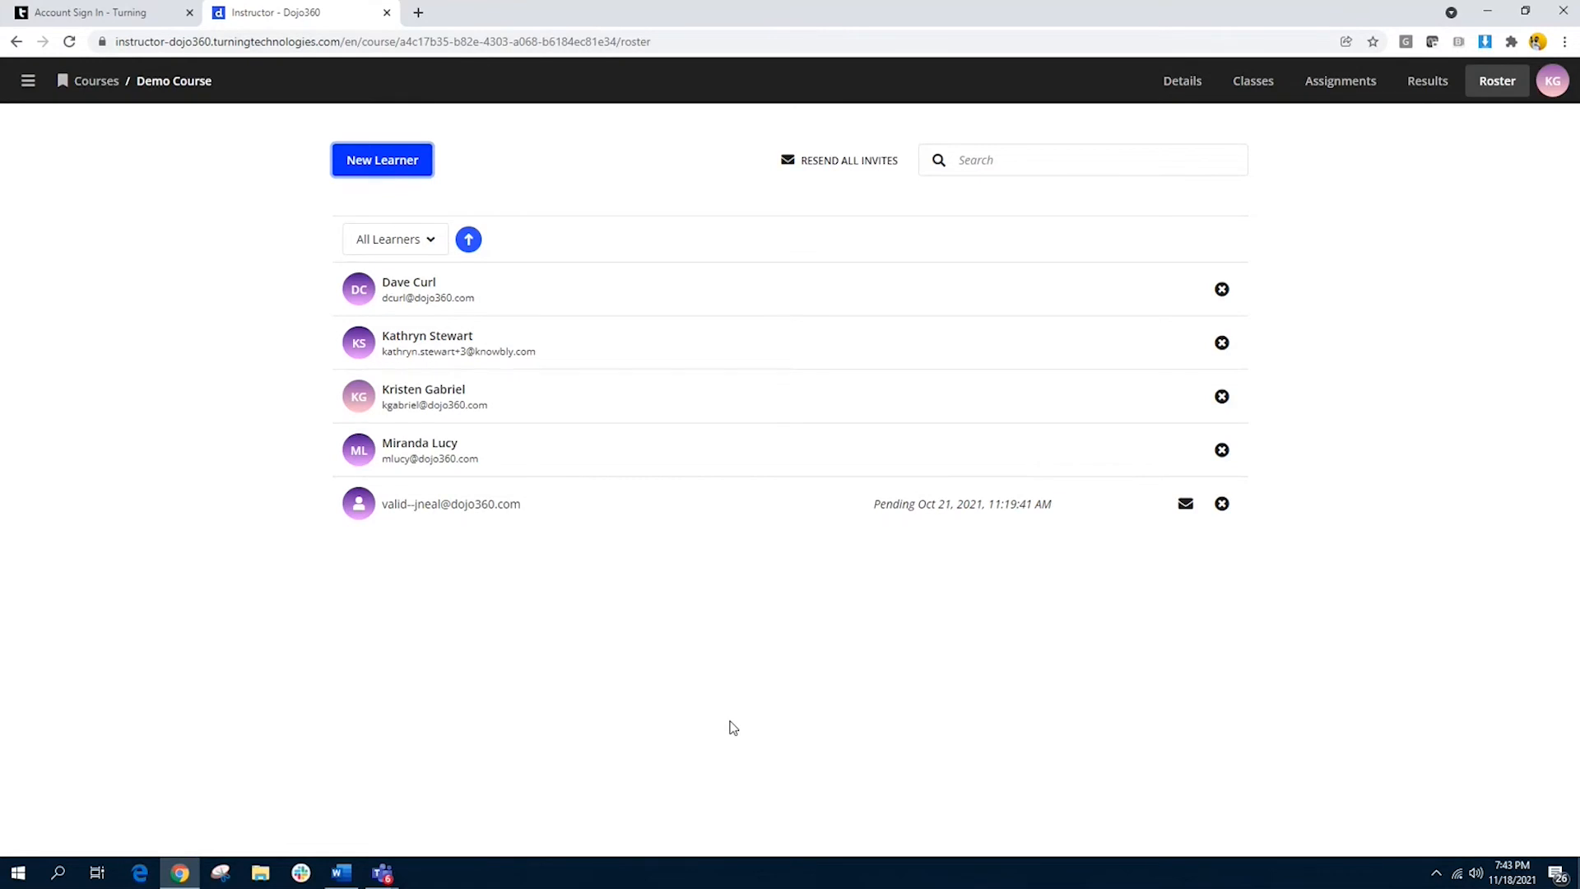
Step: Add a new class named "Demo Class 1" to the course, with video conferencing left at None
left_click(1252, 98)
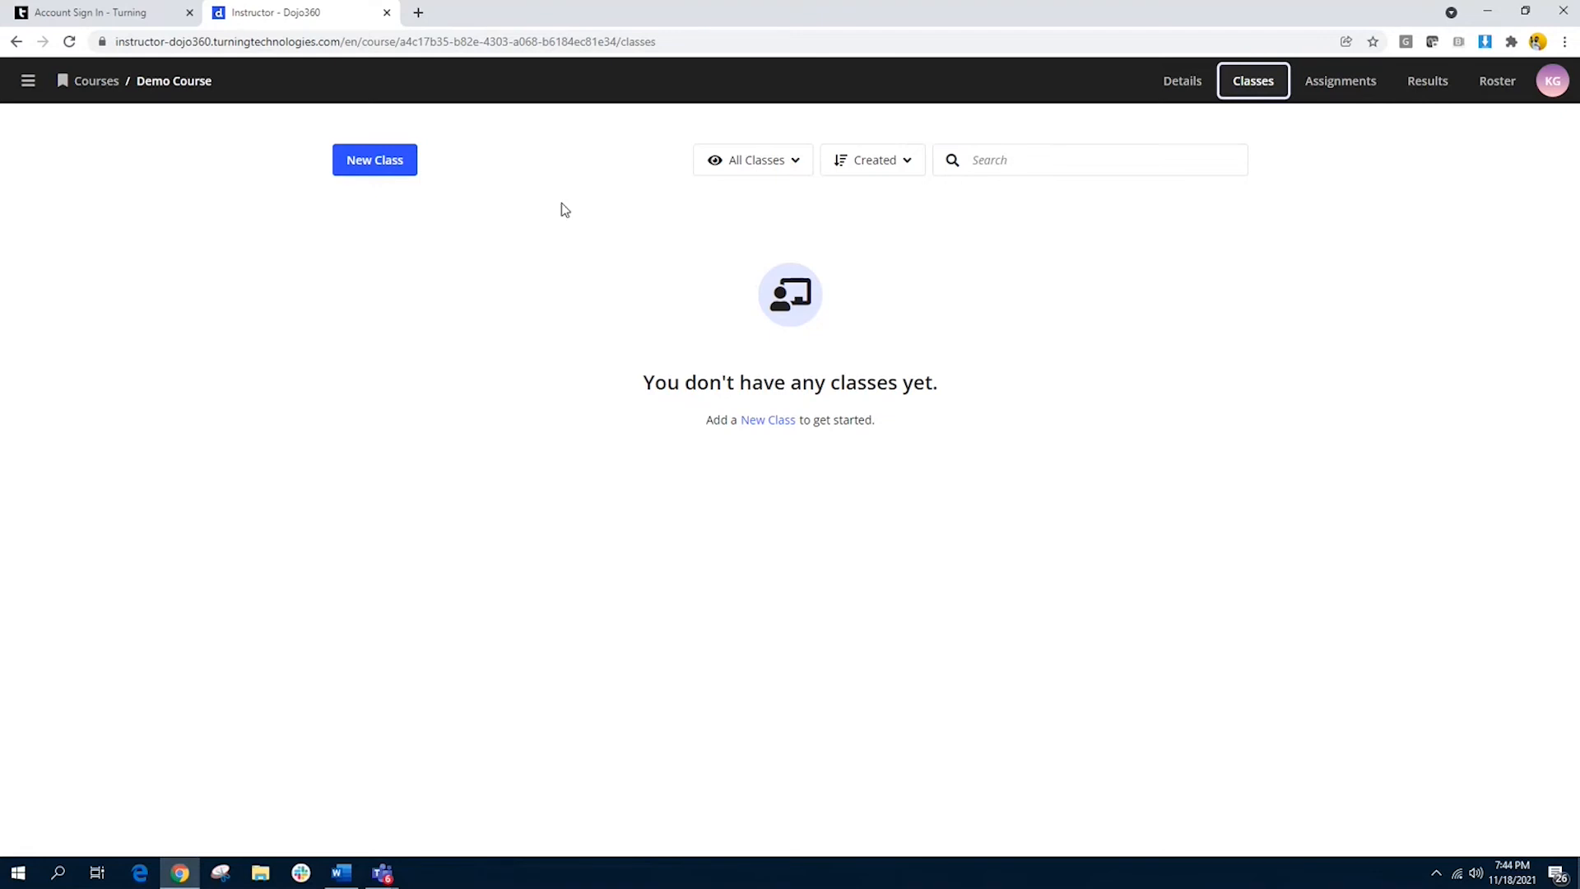
left_click(388, 173)
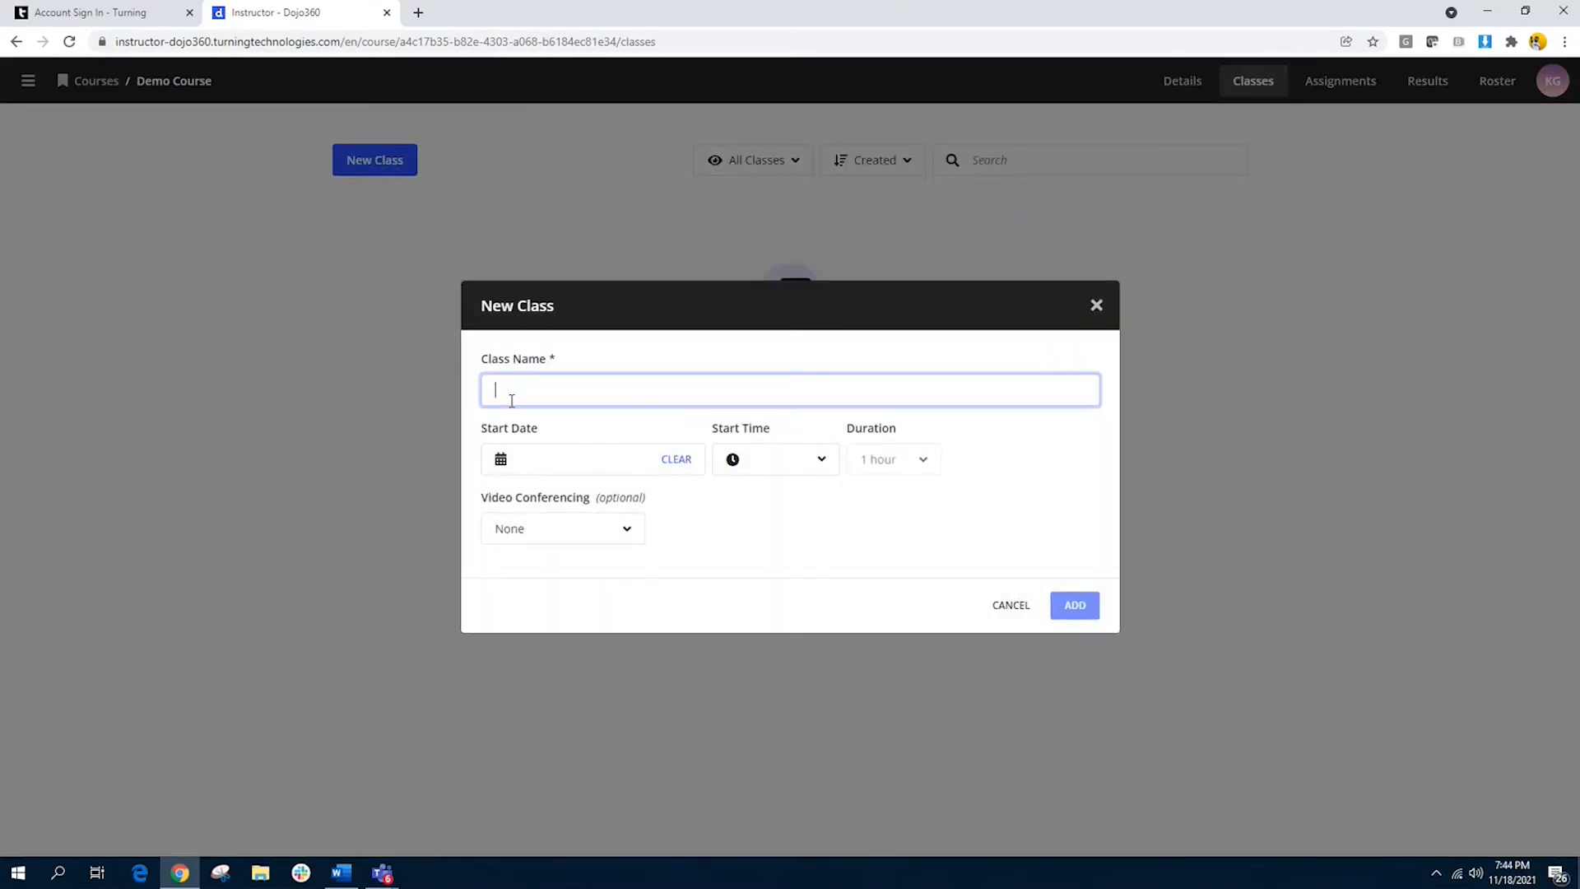
type("Demo Class 1")
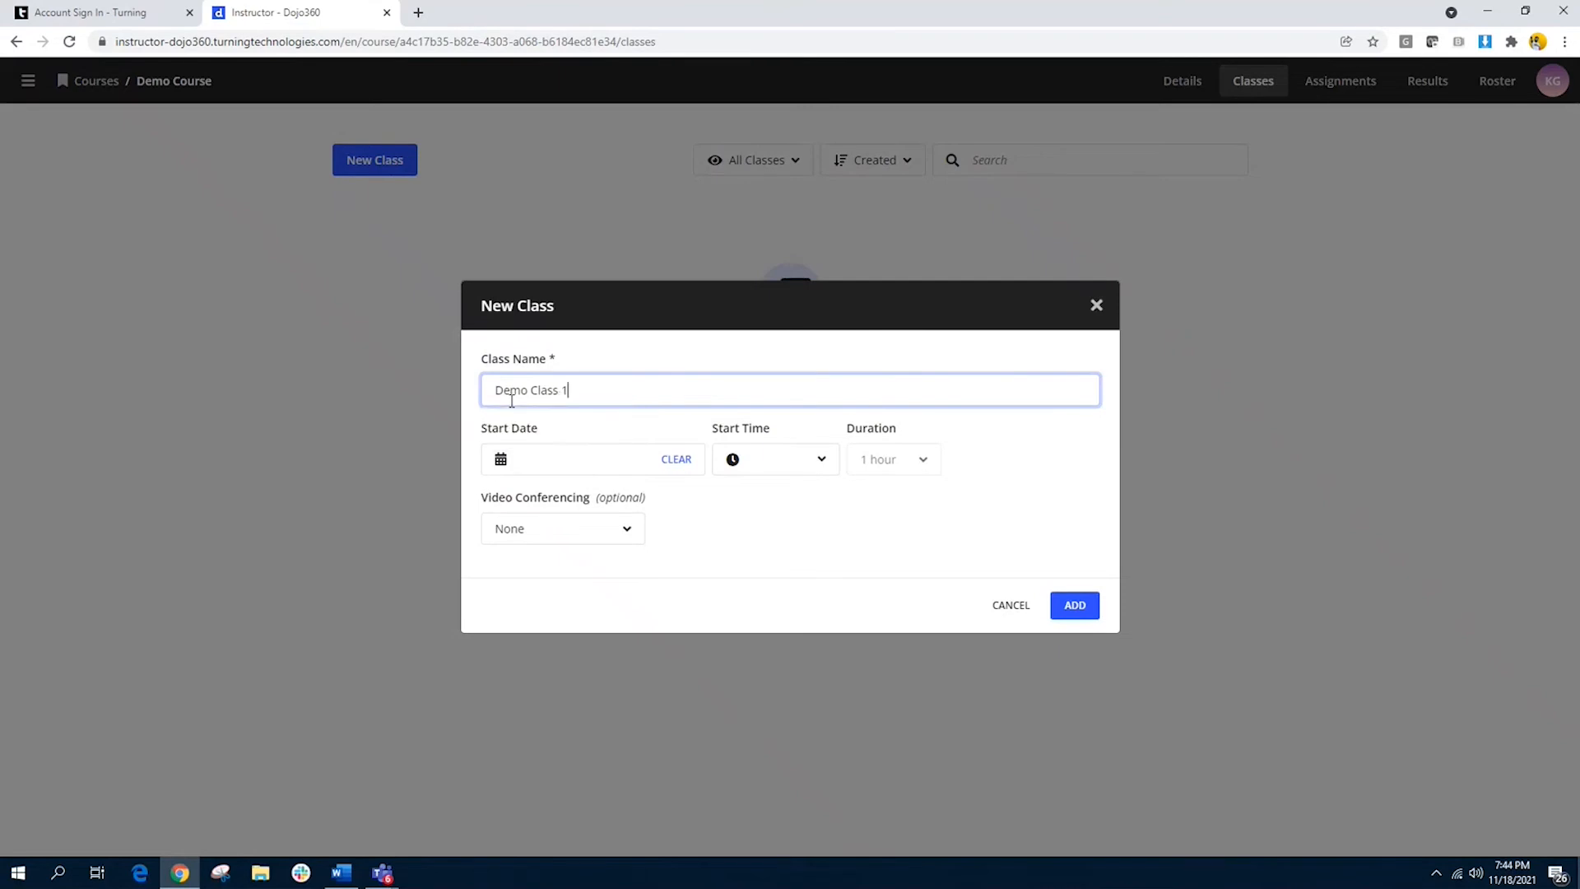
left_click(1115, 519)
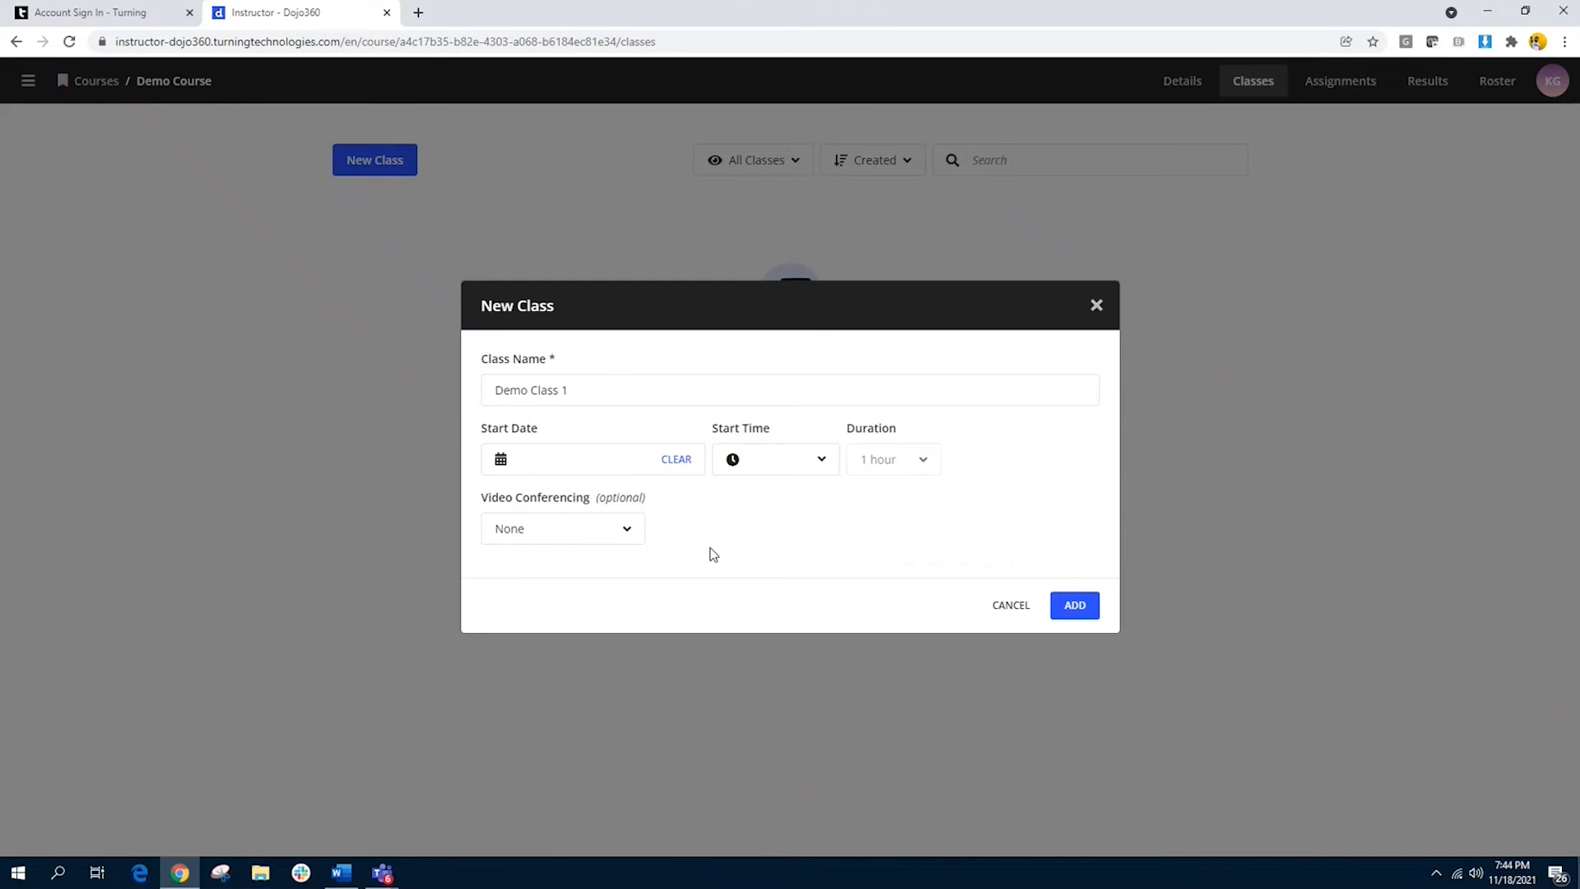
left_click(630, 539)
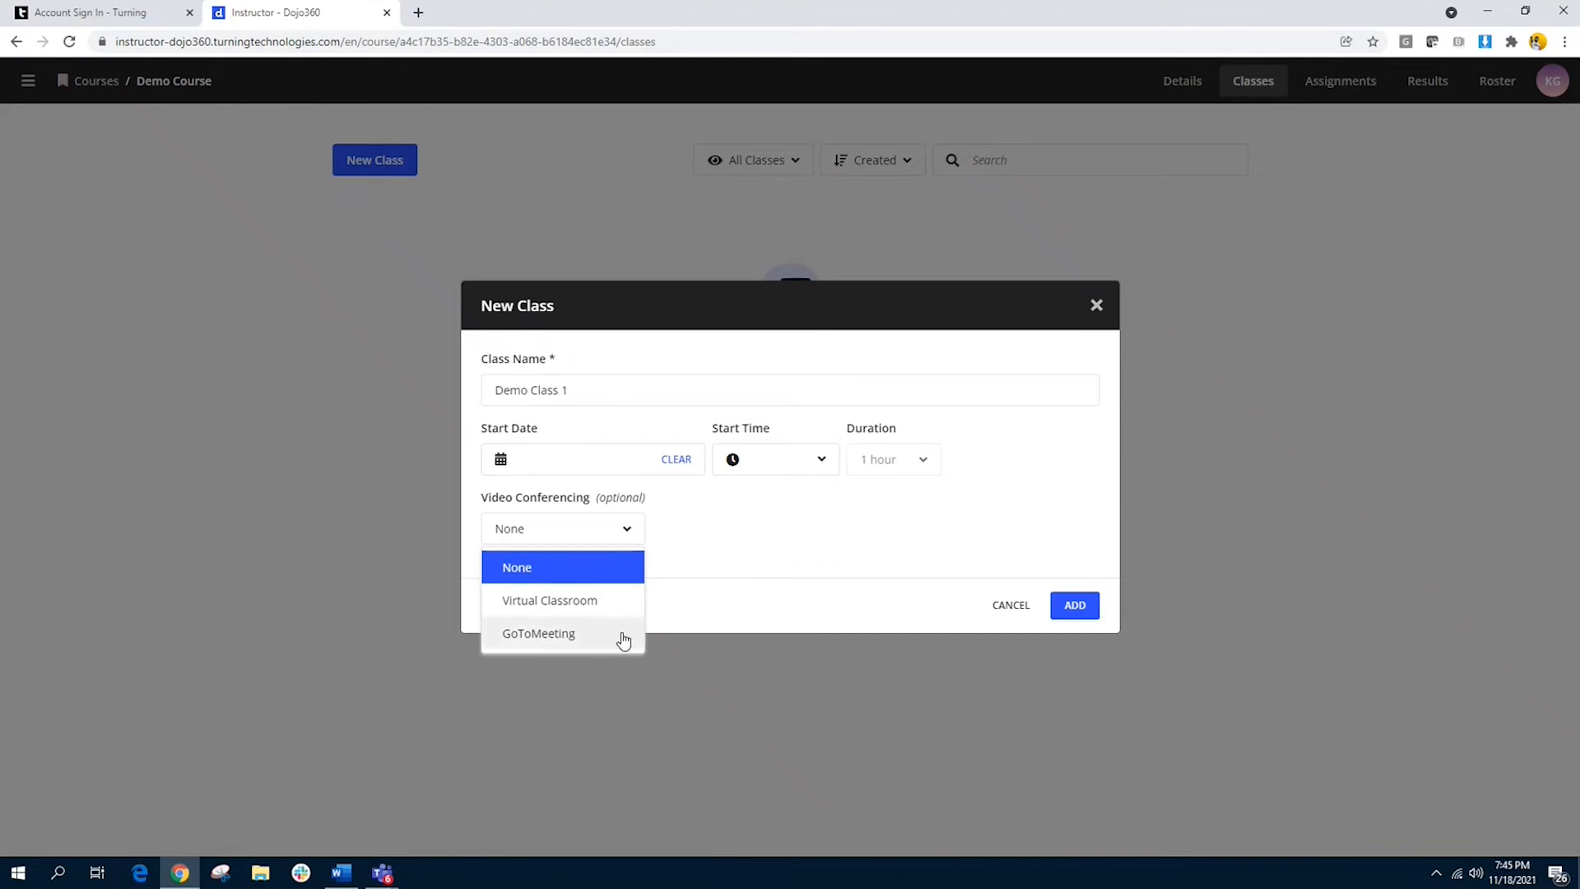
left_click(807, 596)
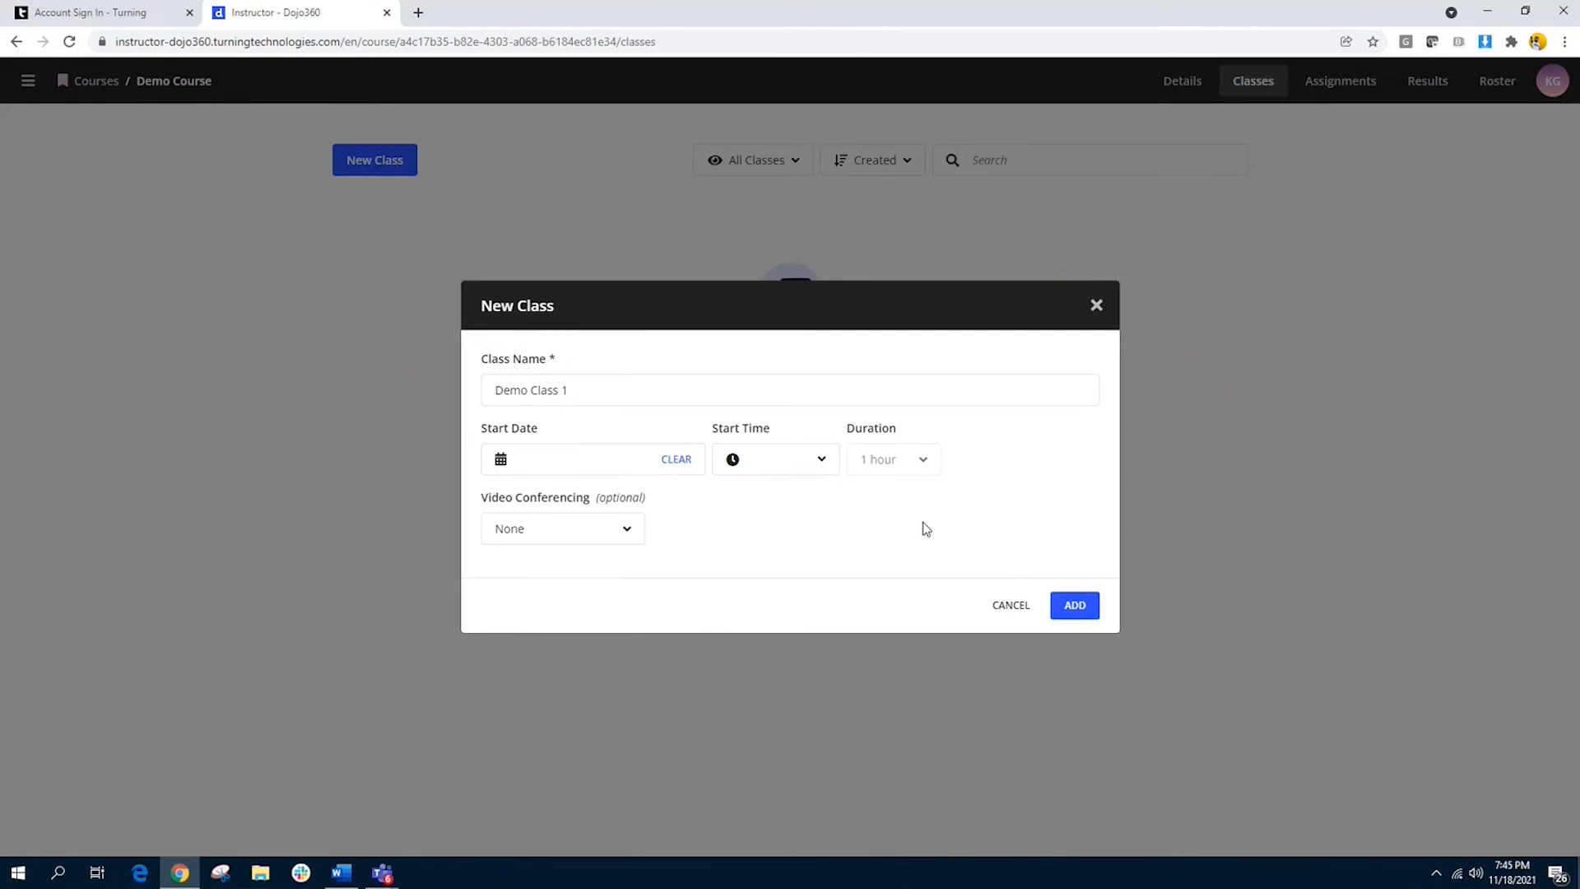
left_click(1075, 607)
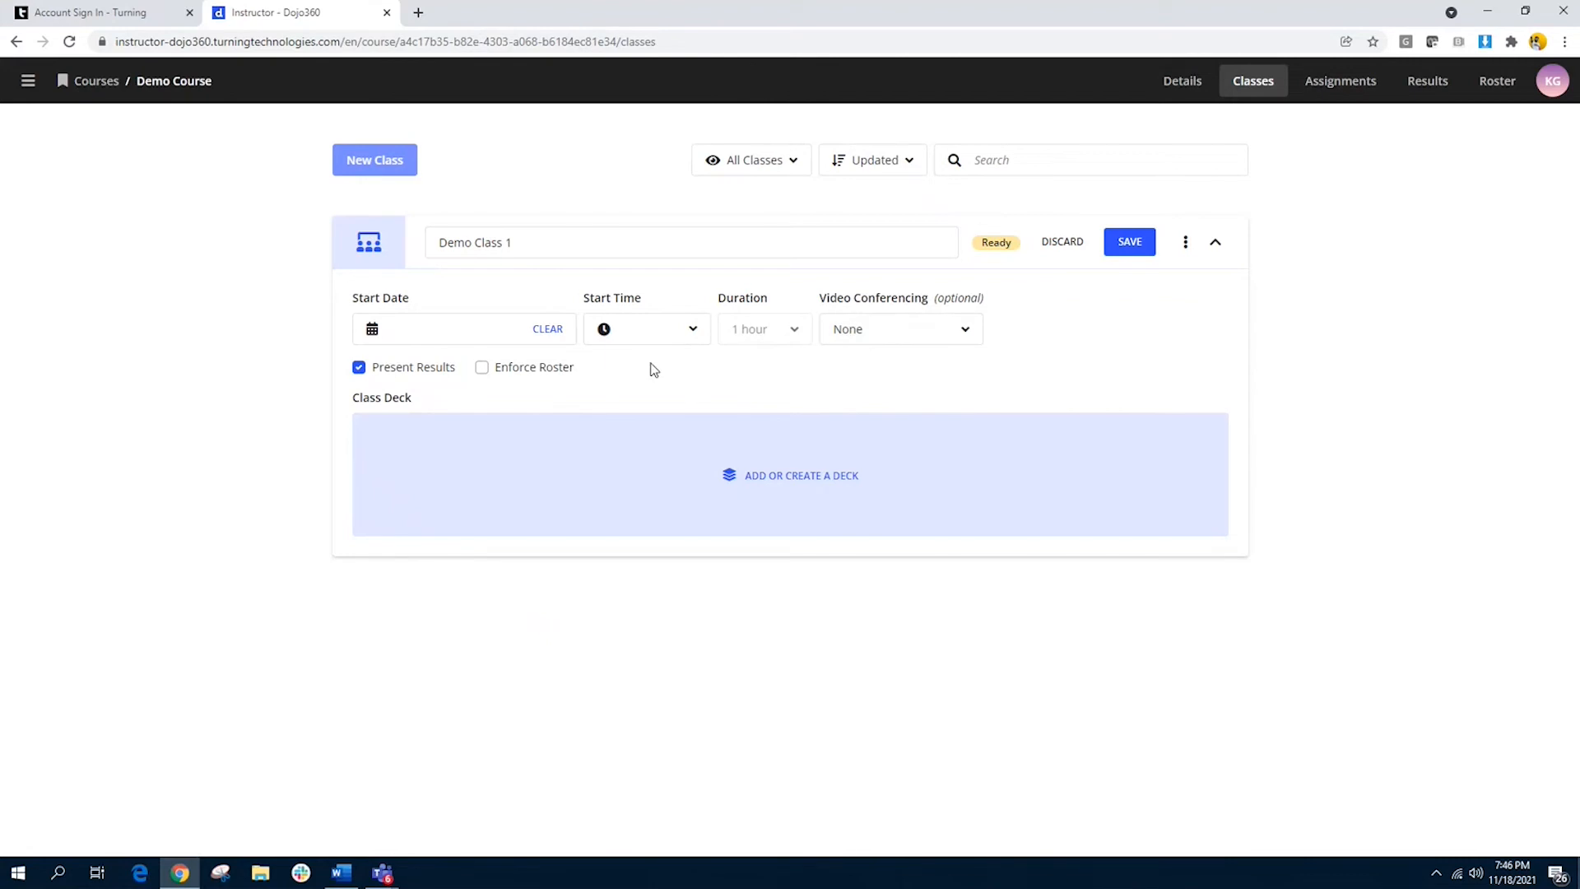
Step: Add the existing "Deck for demo and training" as the class deck of Demo Class 1
left_click(967, 331)
left_click(969, 331)
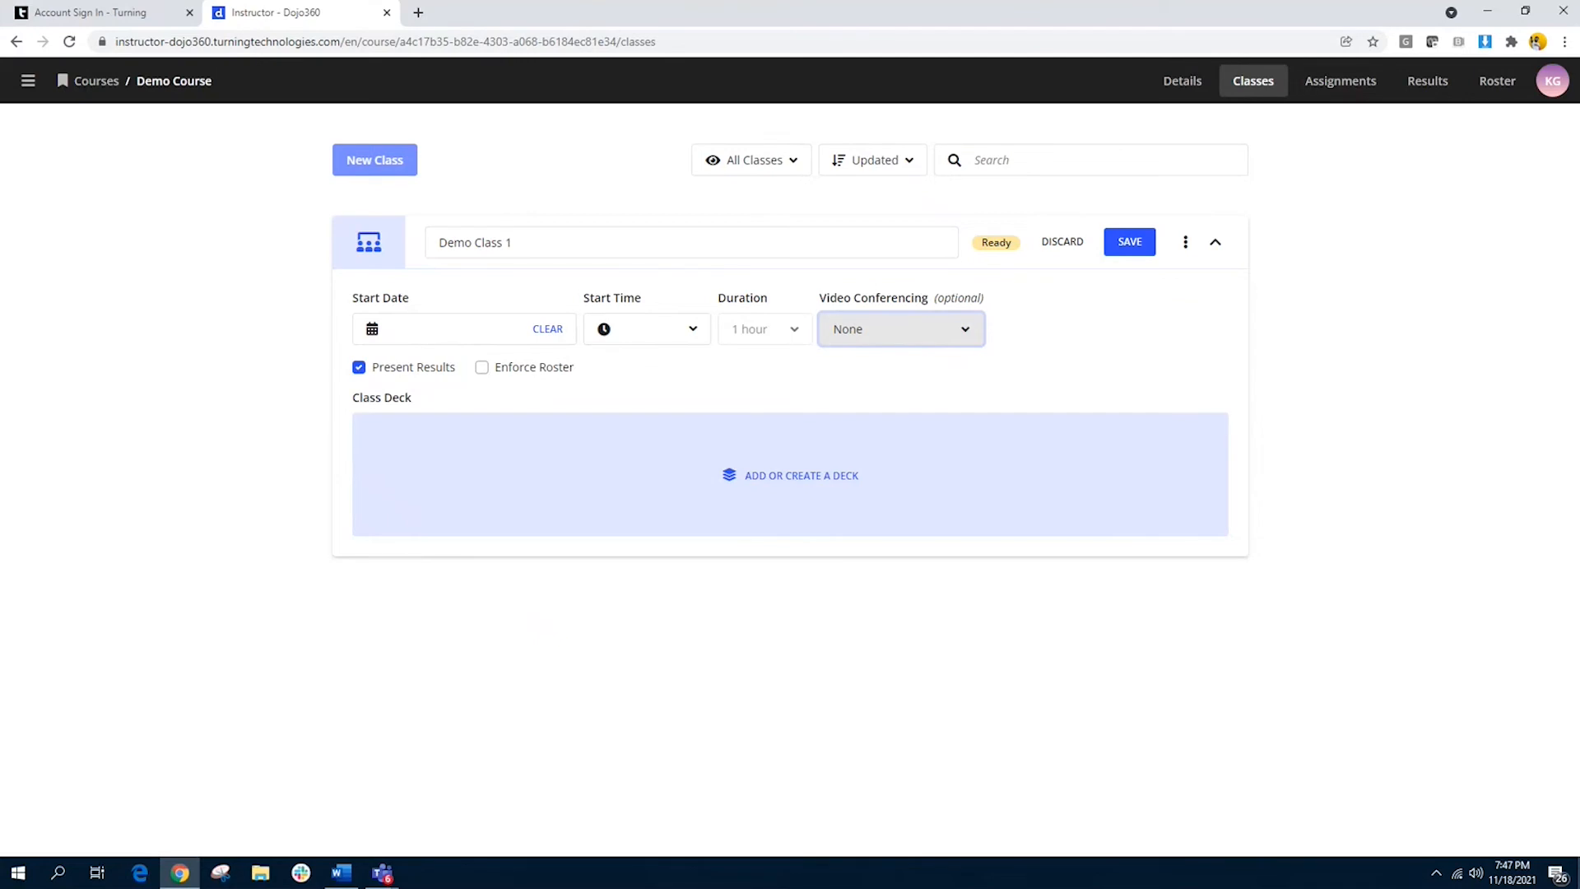
left_click(788, 476)
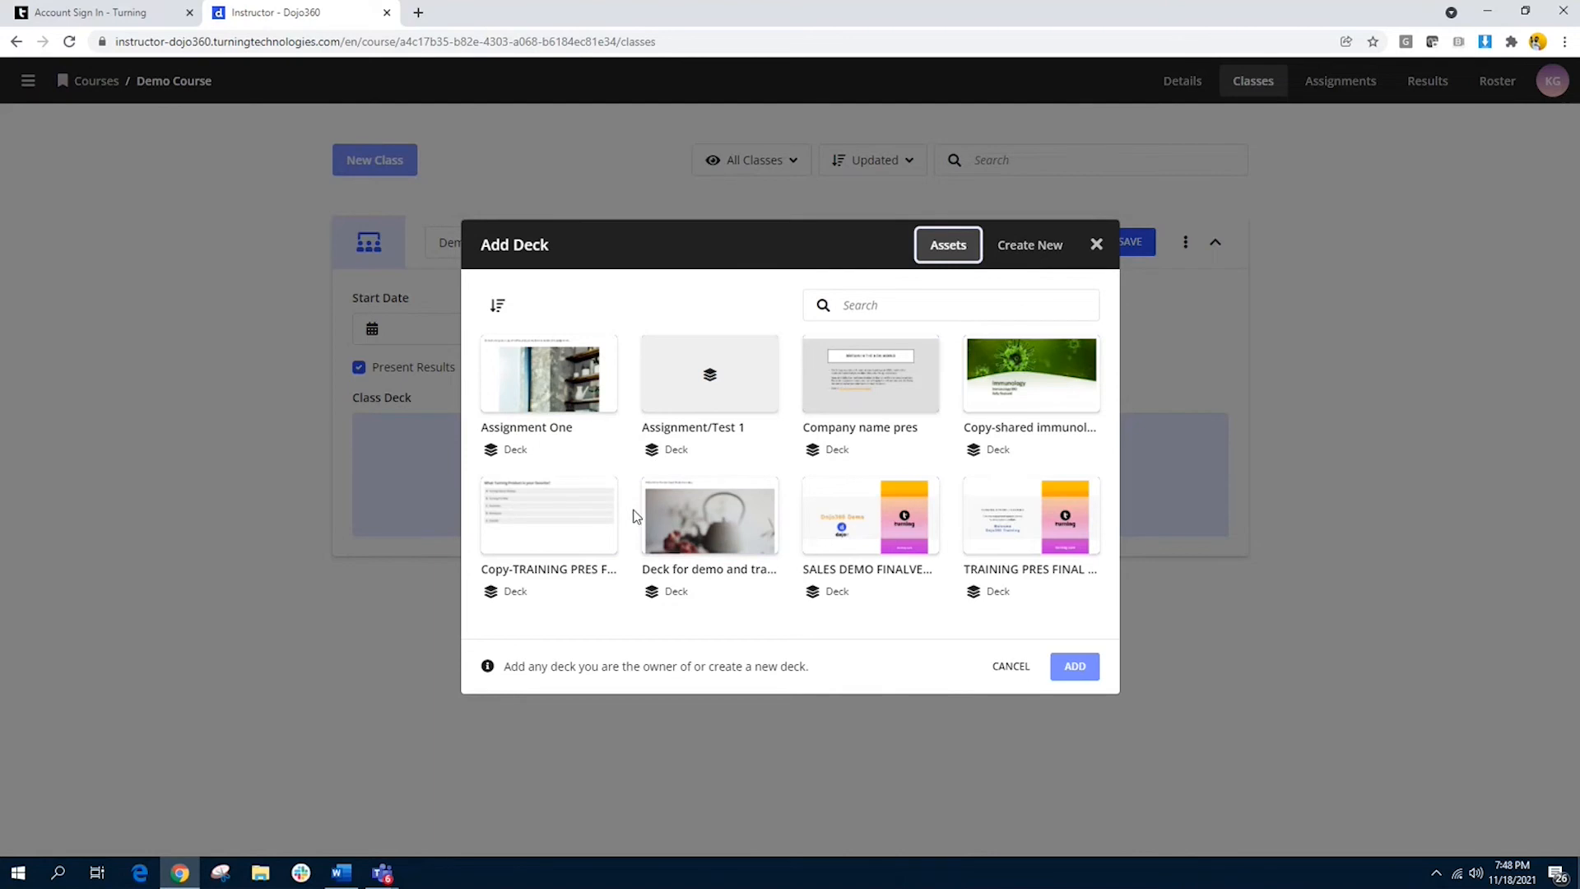
left_click(731, 528)
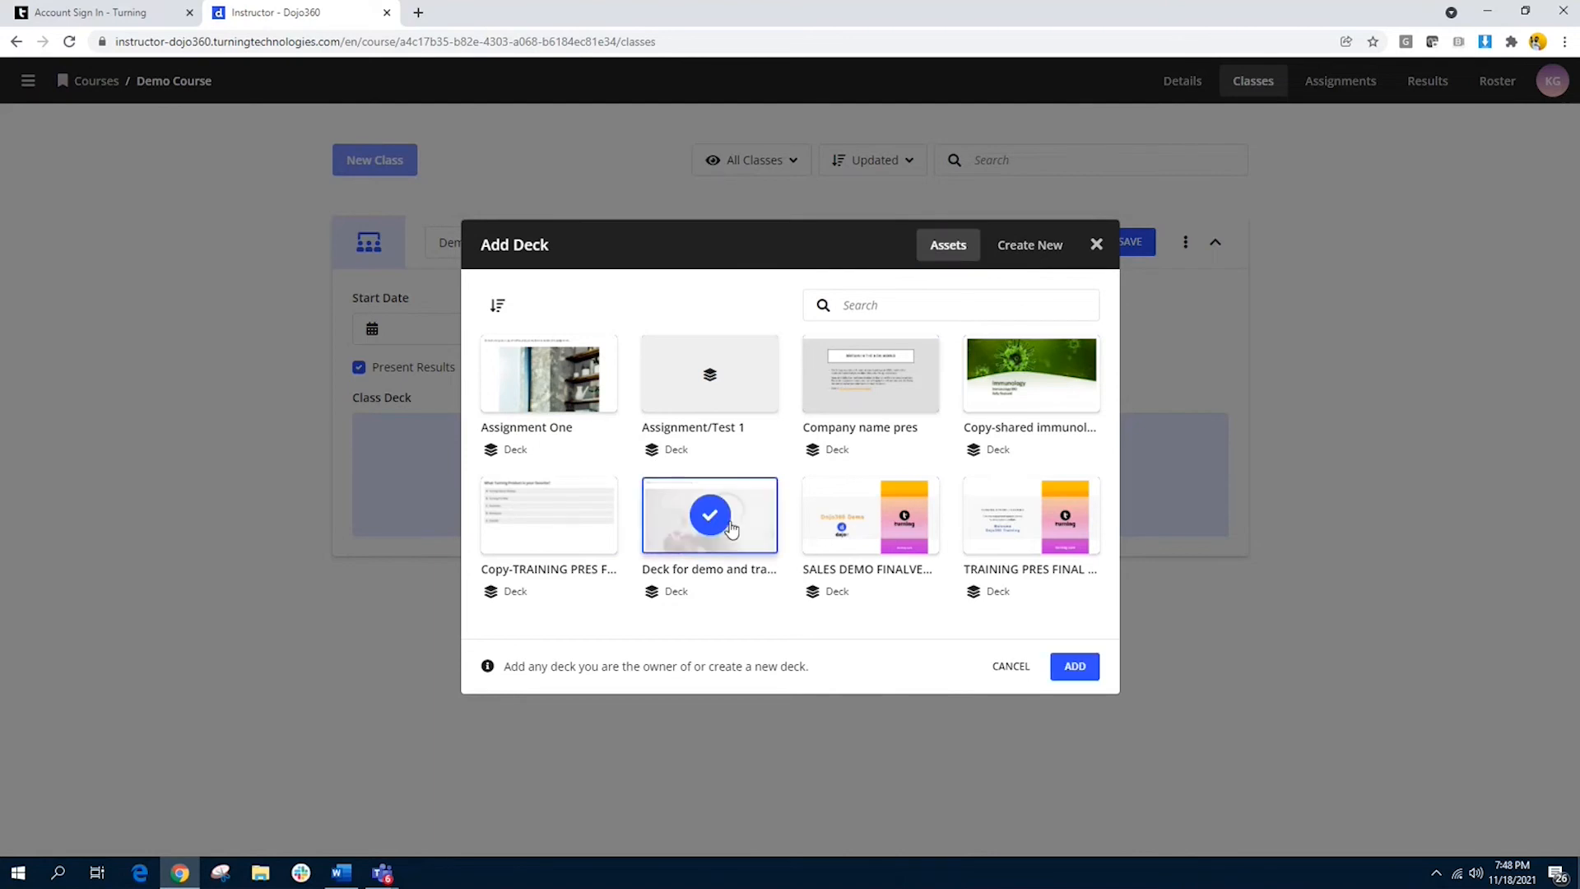
left_click(1090, 684)
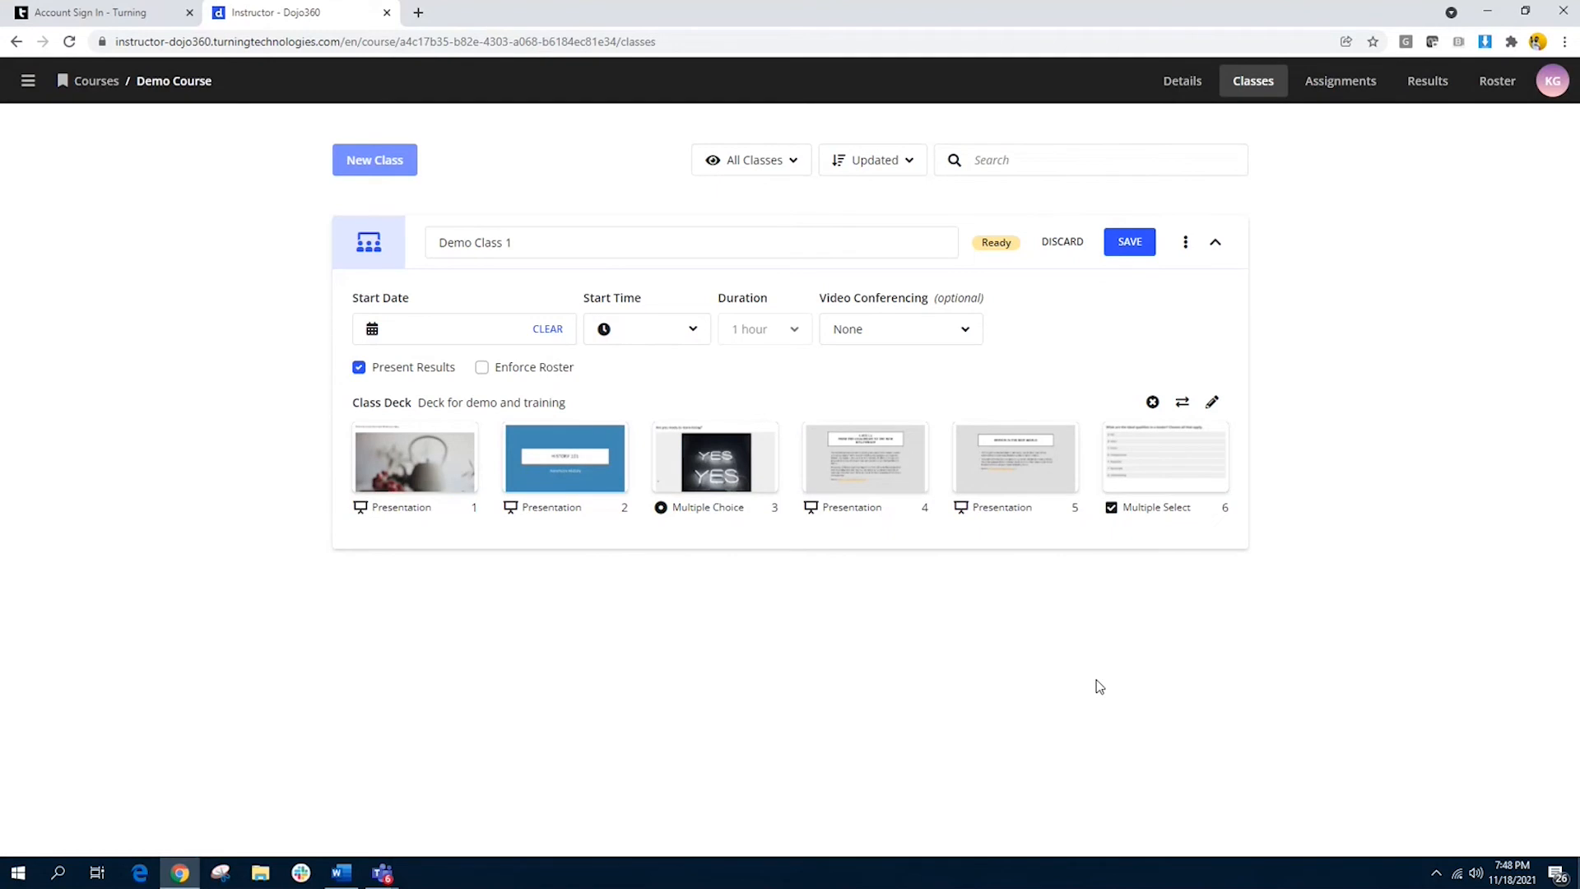
Step: Open the class deck for editing, continuing without saving the class changes, and look over its slides
left_click(1214, 405)
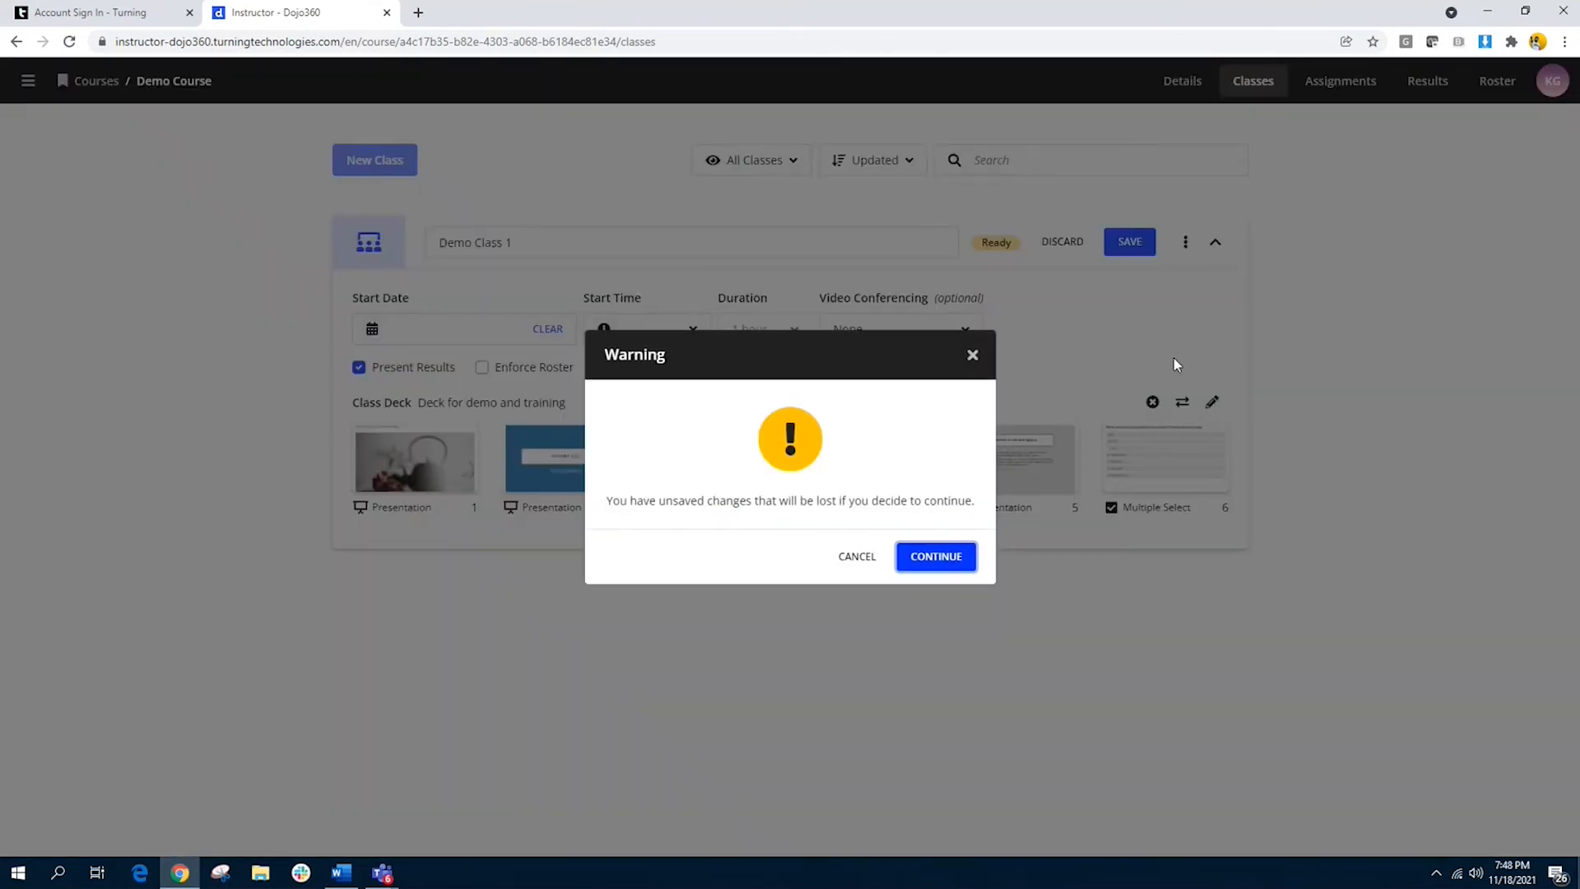
left_click(927, 568)
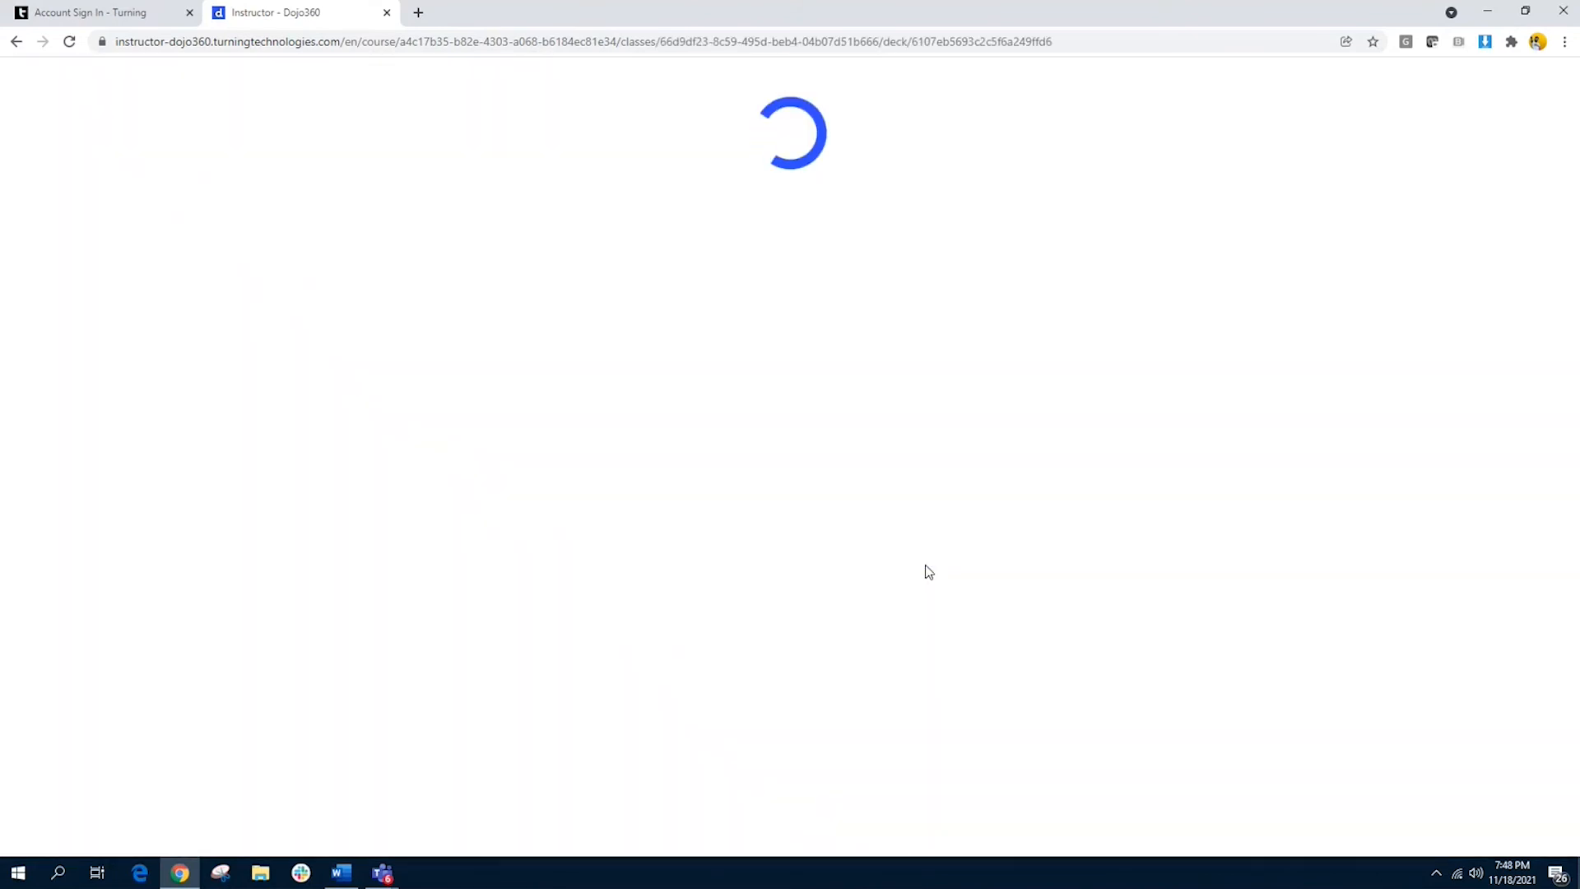
scroll(1386, 659, "down", 2)
scroll(1384, 642, "up", 2)
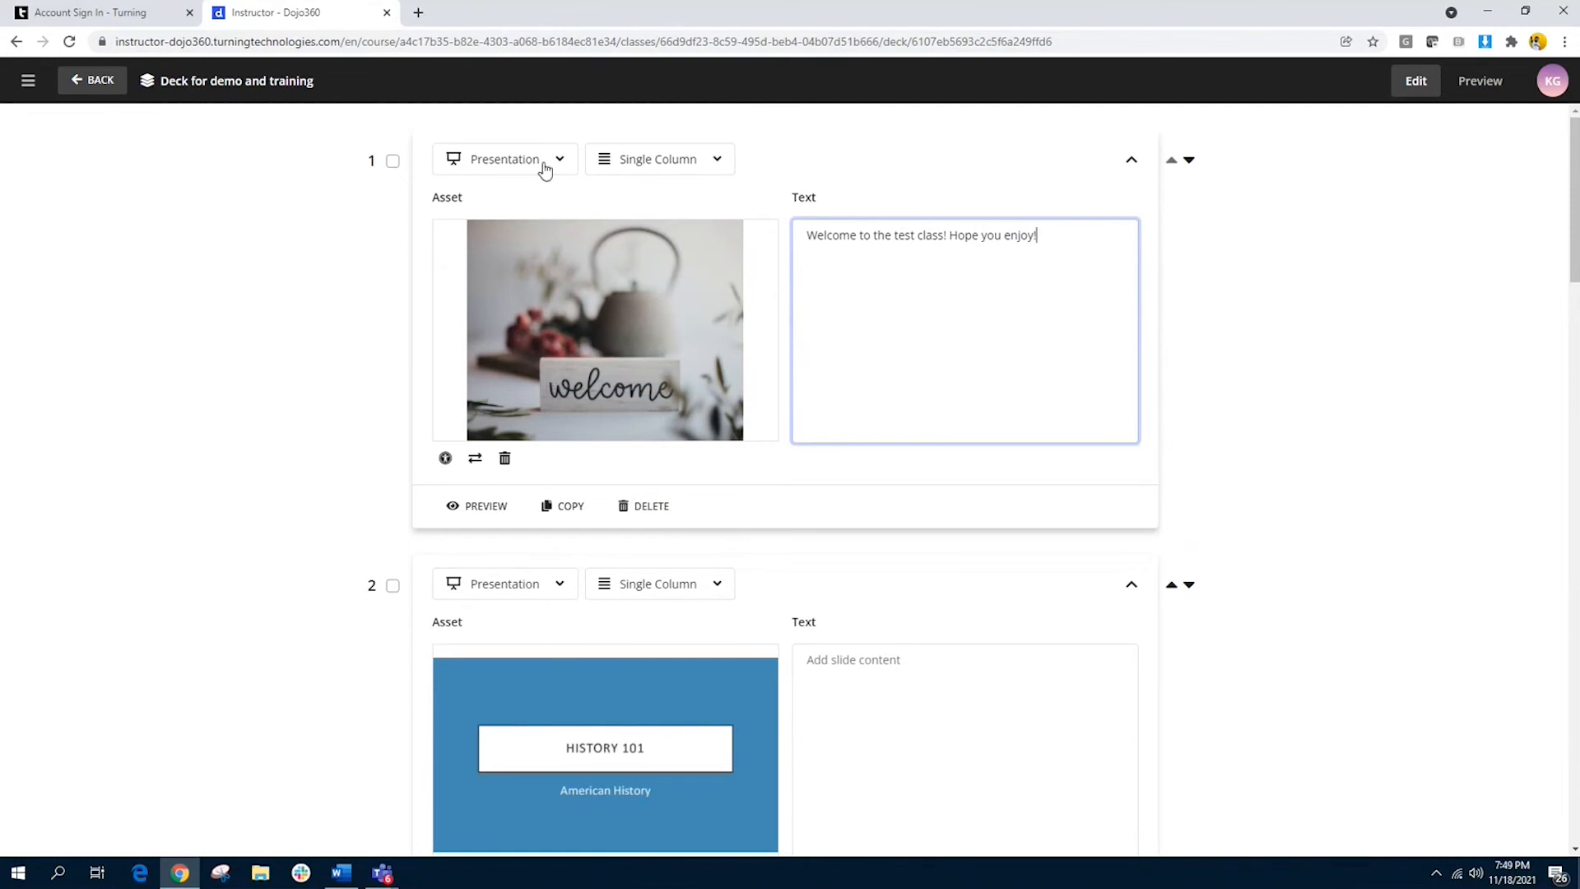
Step: Check the slide types offered for slide 1 and make its text "Welcome to the test class! Hope you enjoy!" bold
left_click(493, 168)
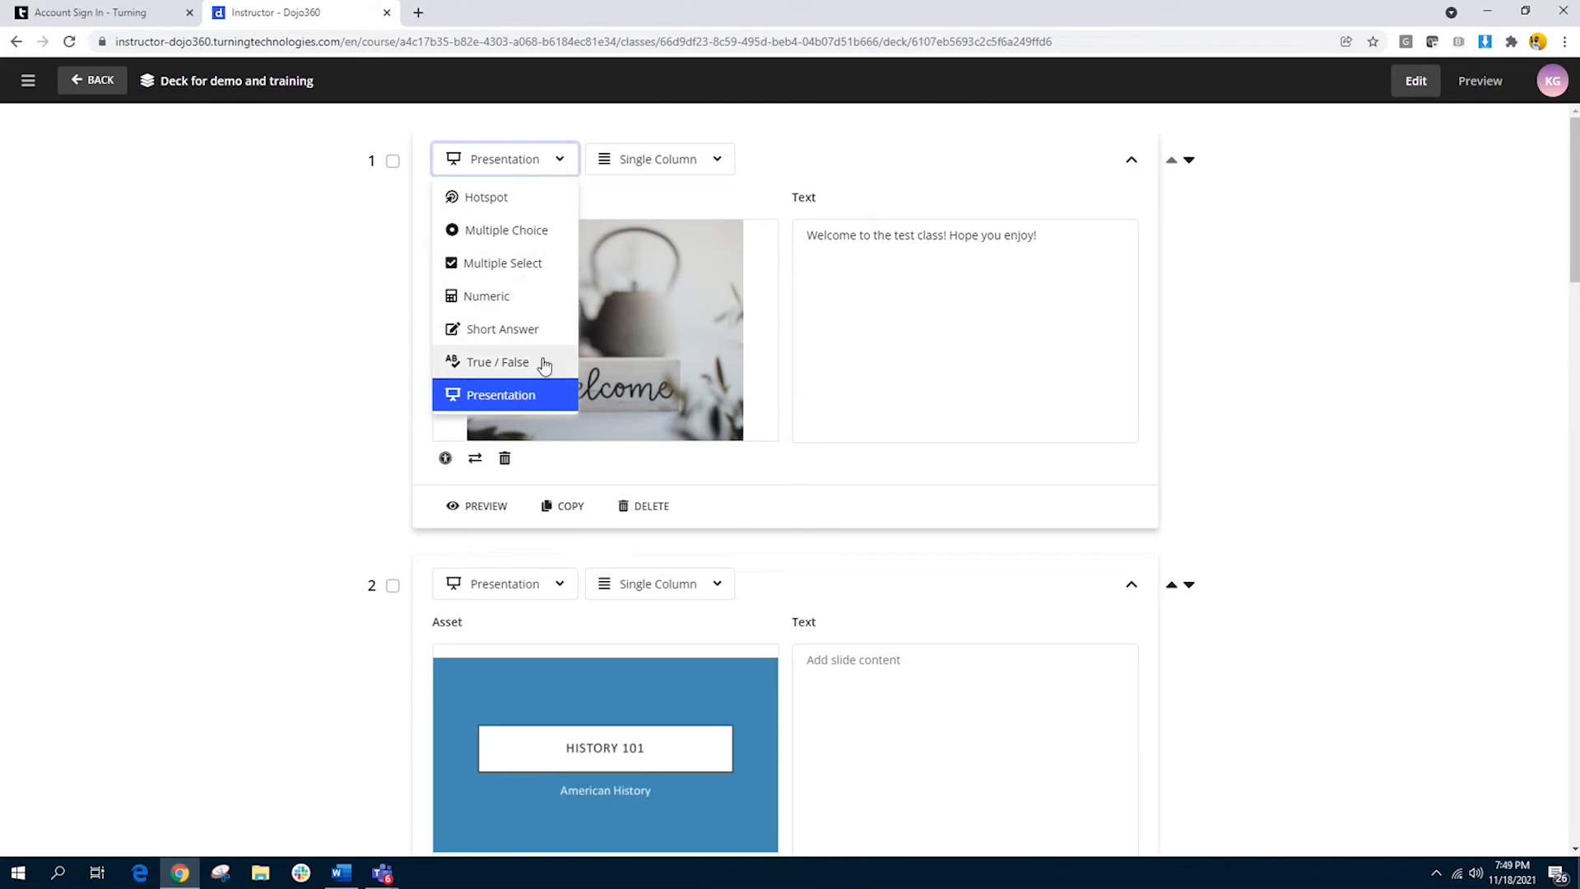
left_click(520, 168)
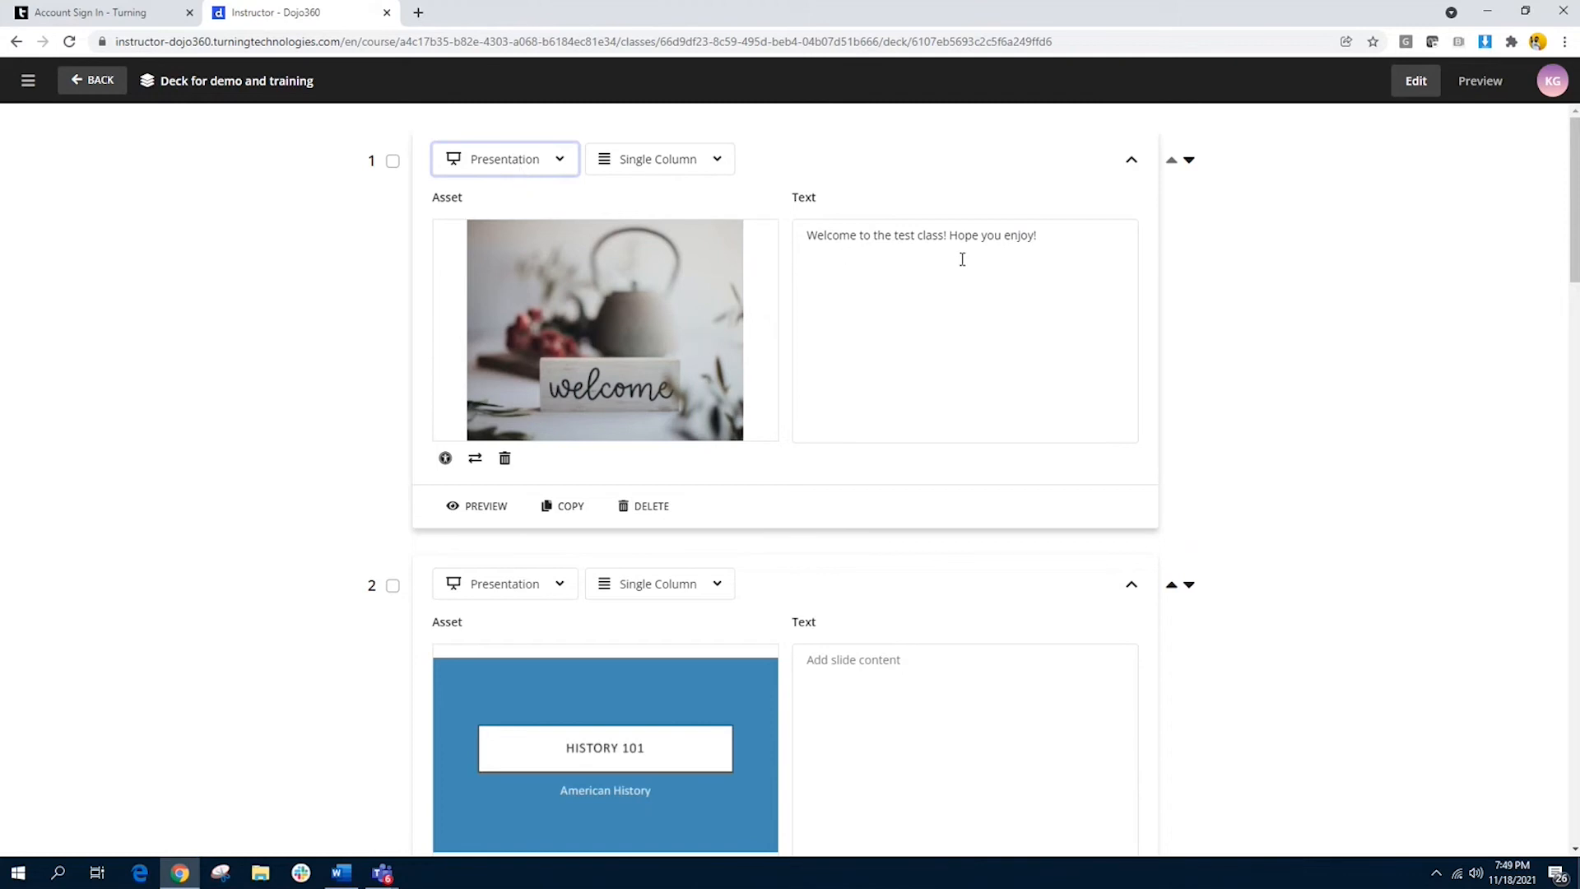
left_click_drag(1058, 239, 805, 256)
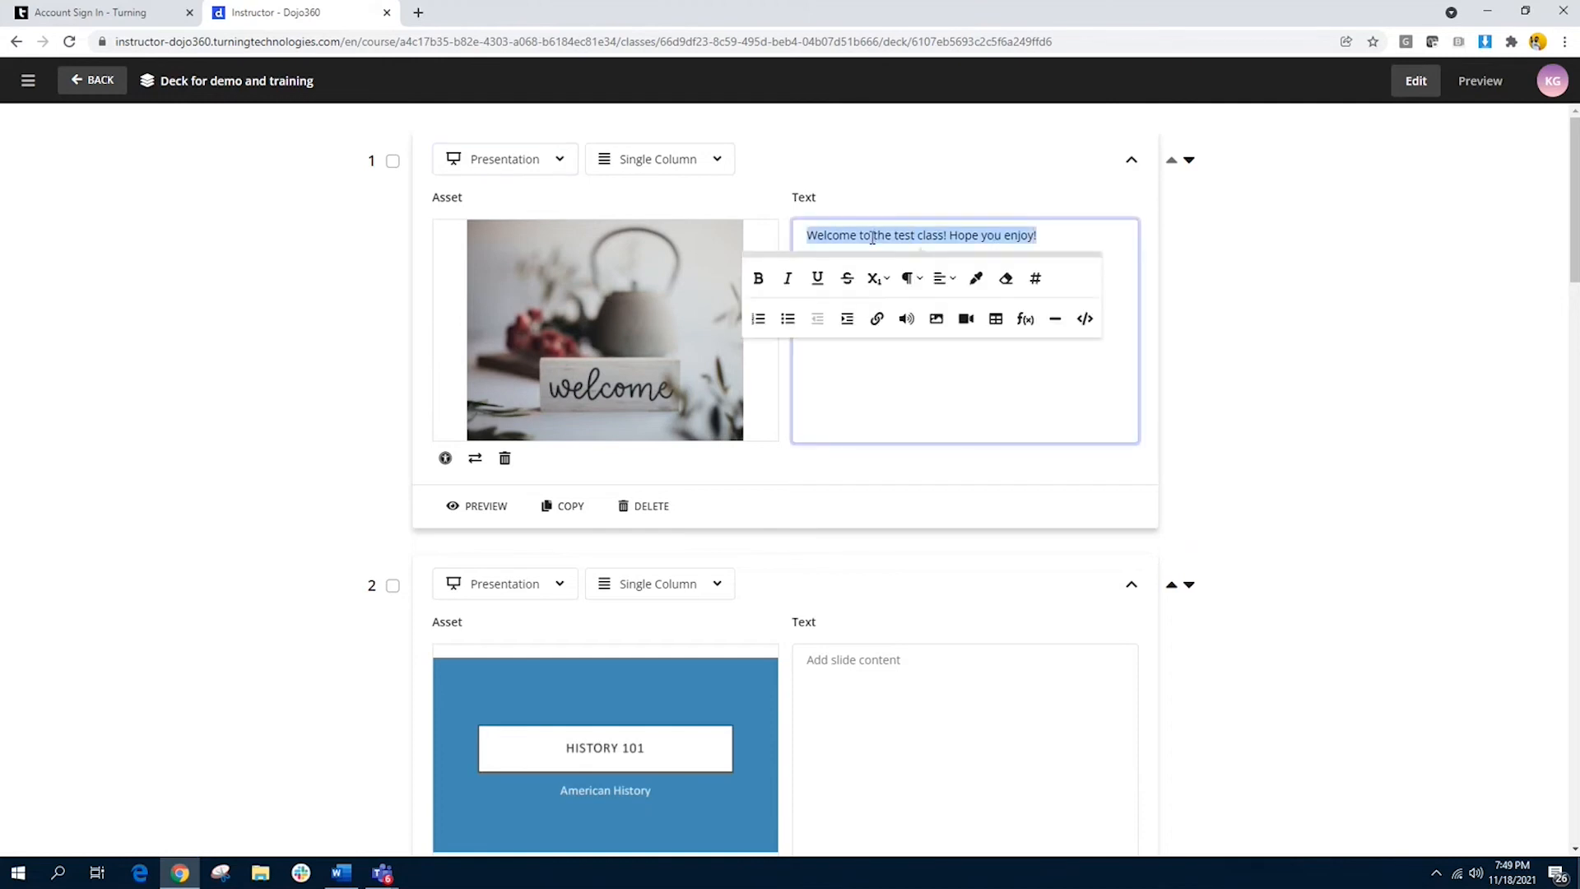
left_click(760, 280)
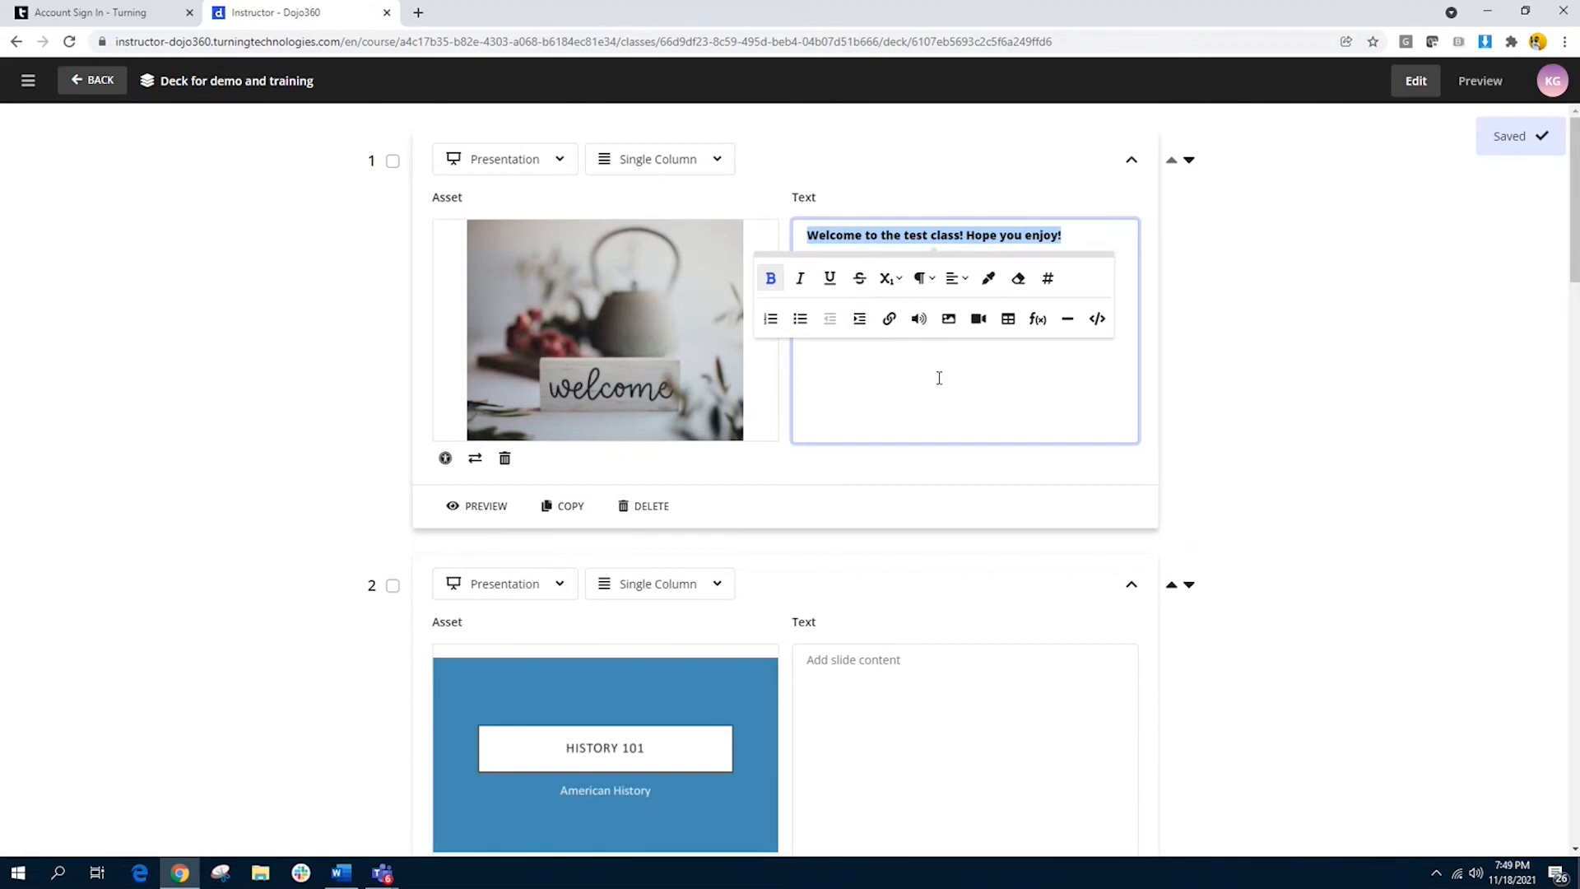
Step: Look over the deck's slides from the welcome slide through the multiple select question about a leader's ideal qualities
left_click(1235, 483)
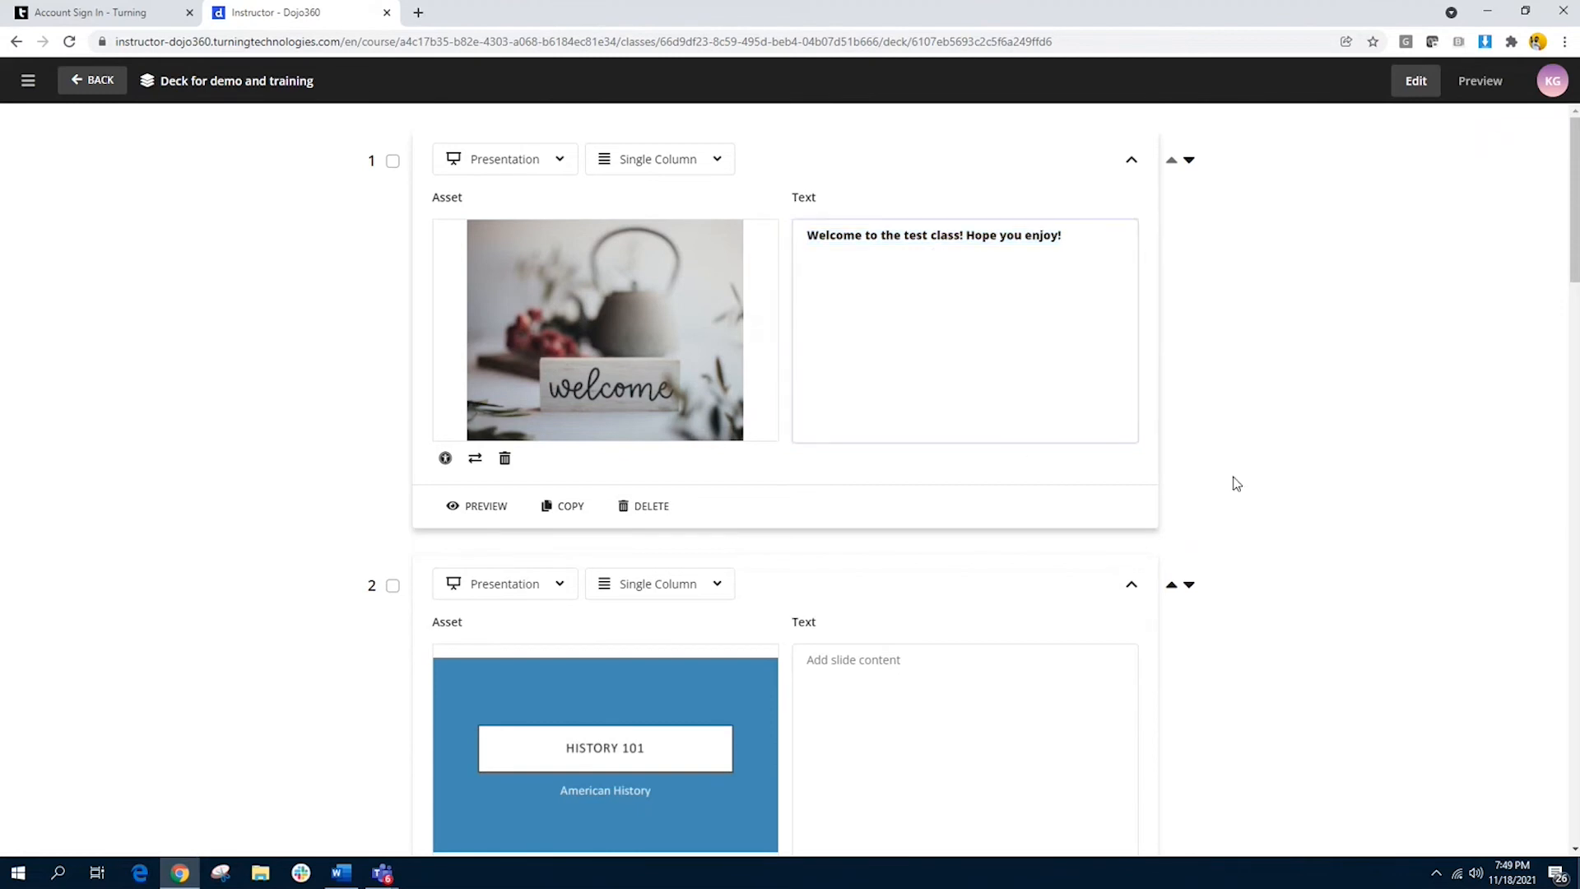
scroll(978, 562, "down", 2)
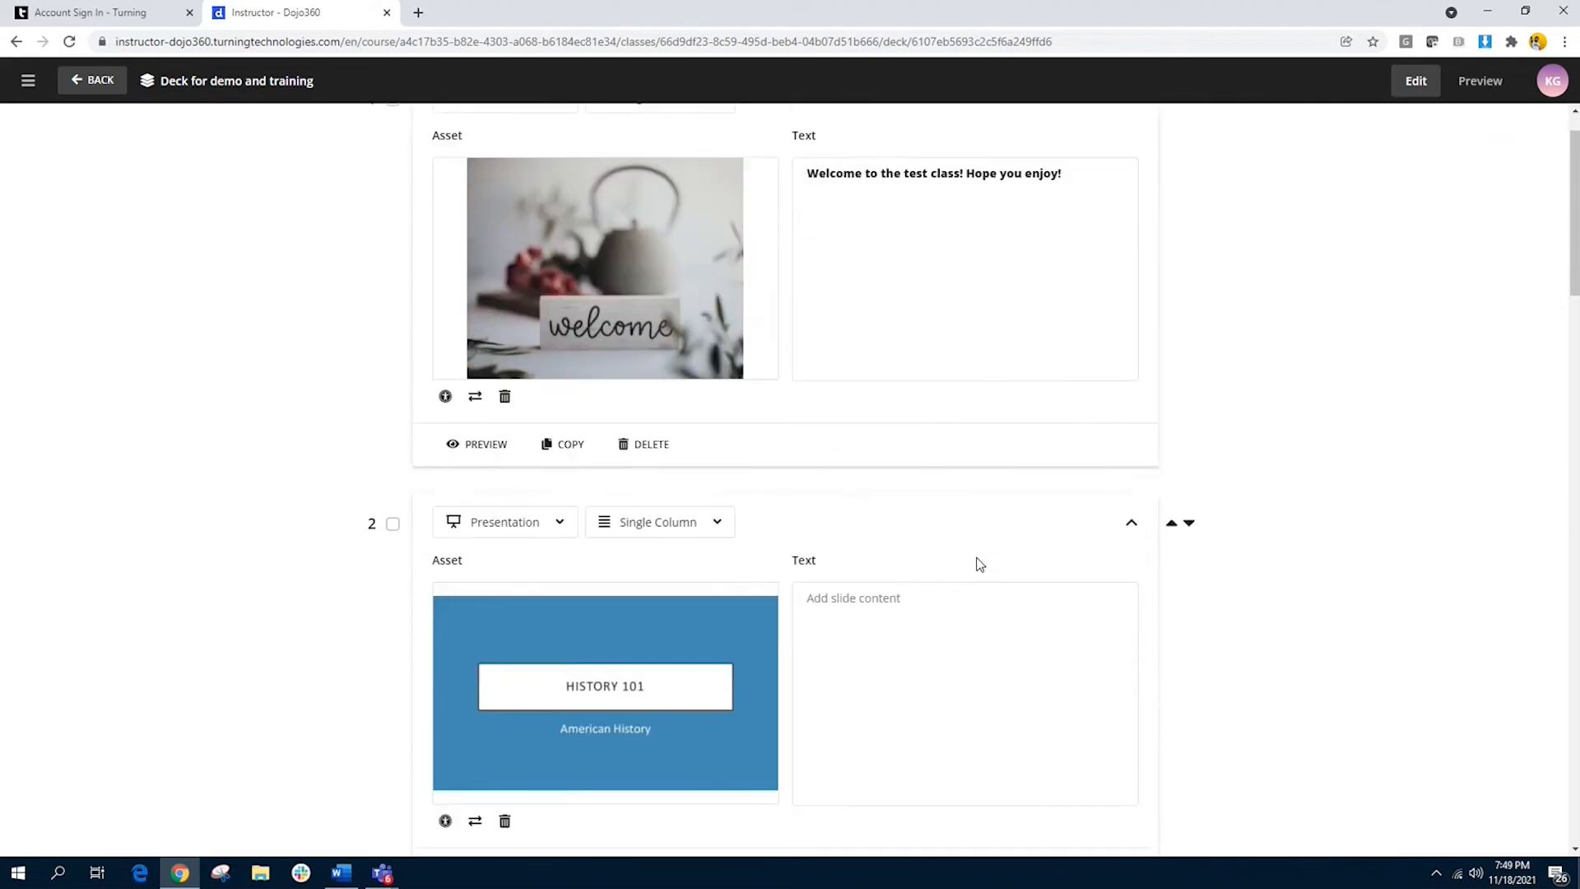
scroll(979, 564, "down", 2)
scroll(978, 558, "down", 1)
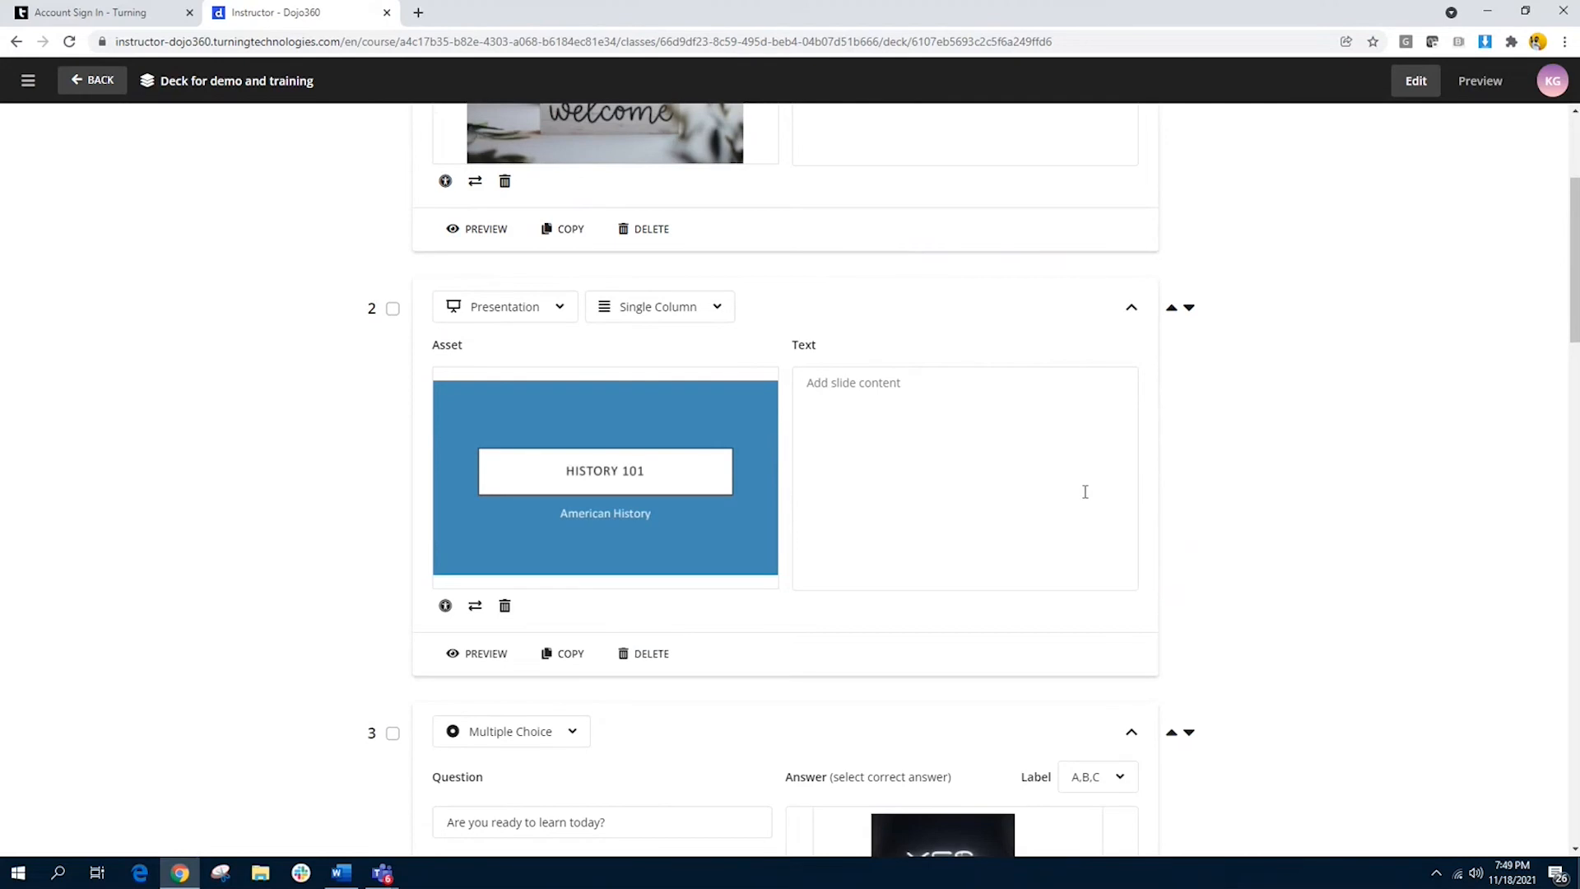
scroll(1085, 492, "down", 6)
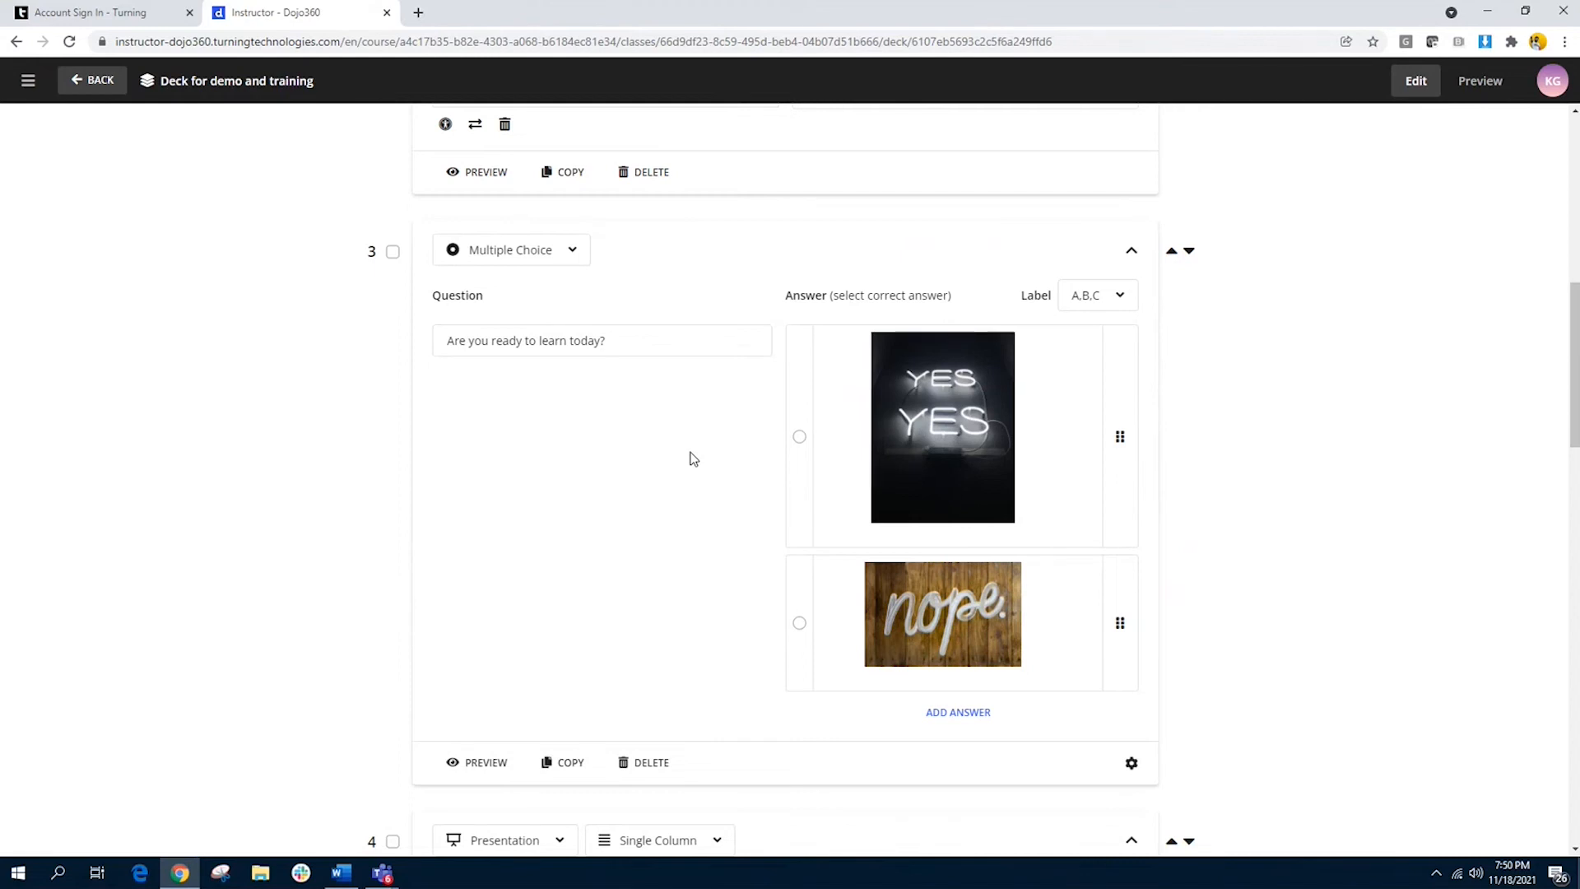
scroll(694, 459, "down", 2)
scroll(693, 460, "down", 8)
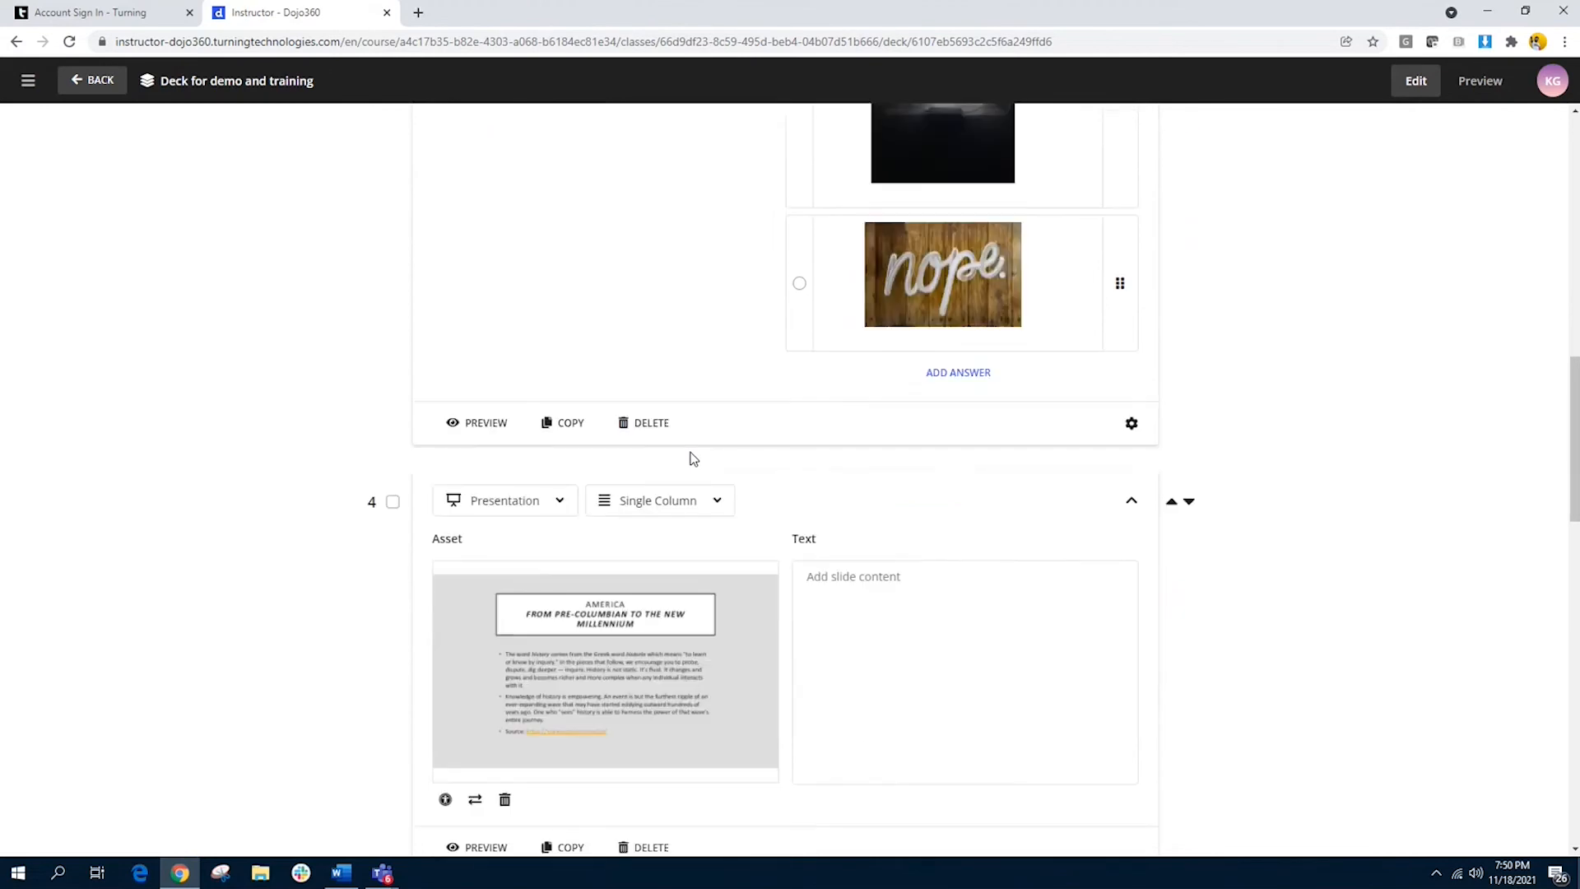
scroll(657, 640, "down", 6)
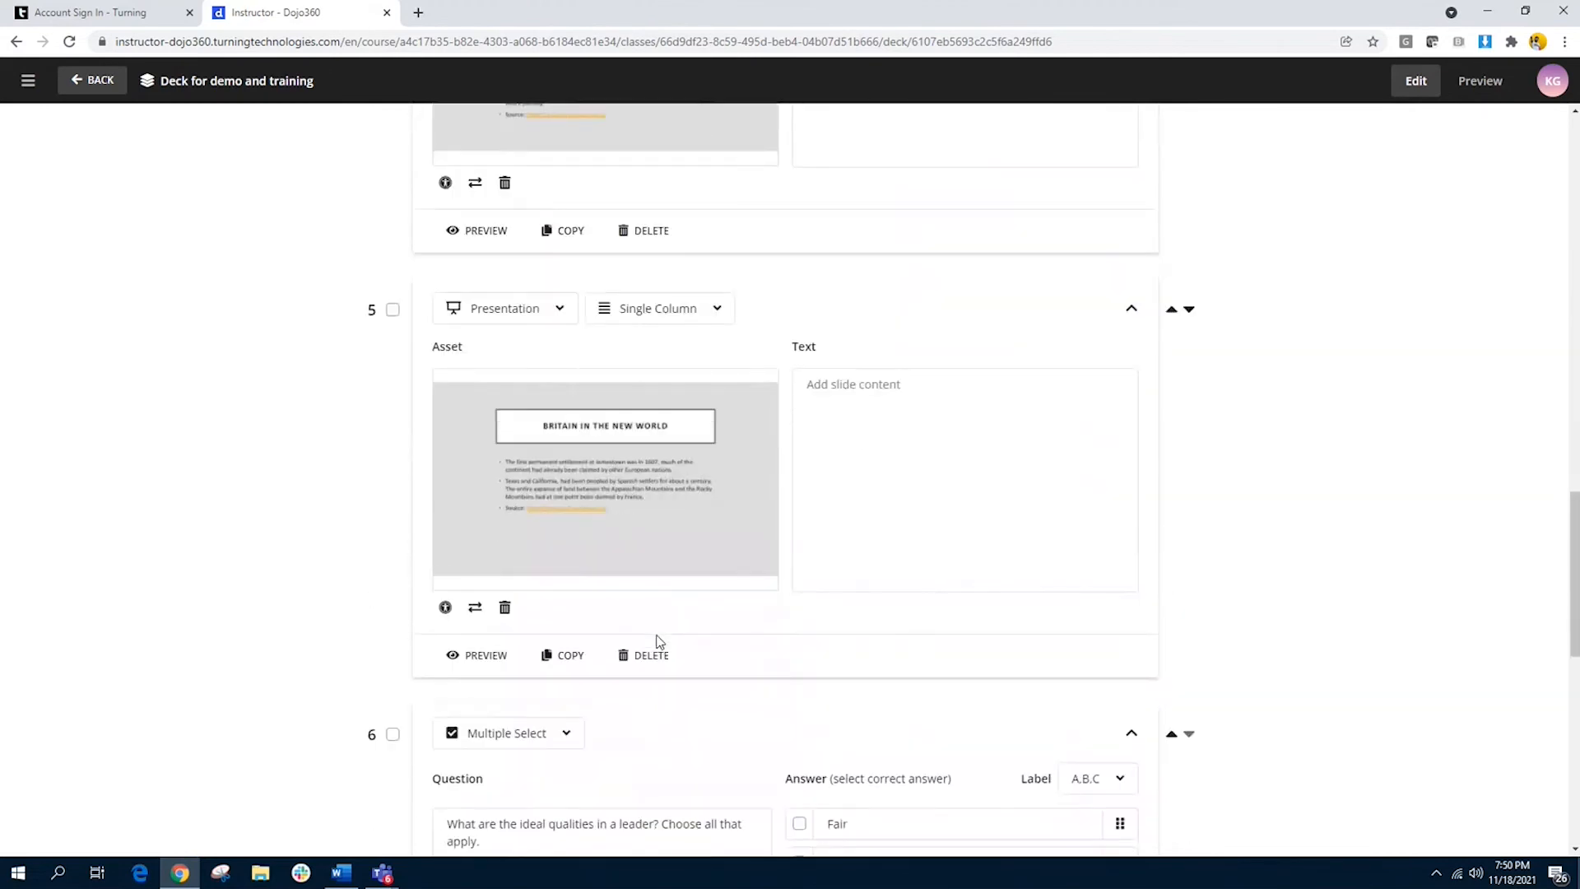
scroll(658, 642, "down", 2)
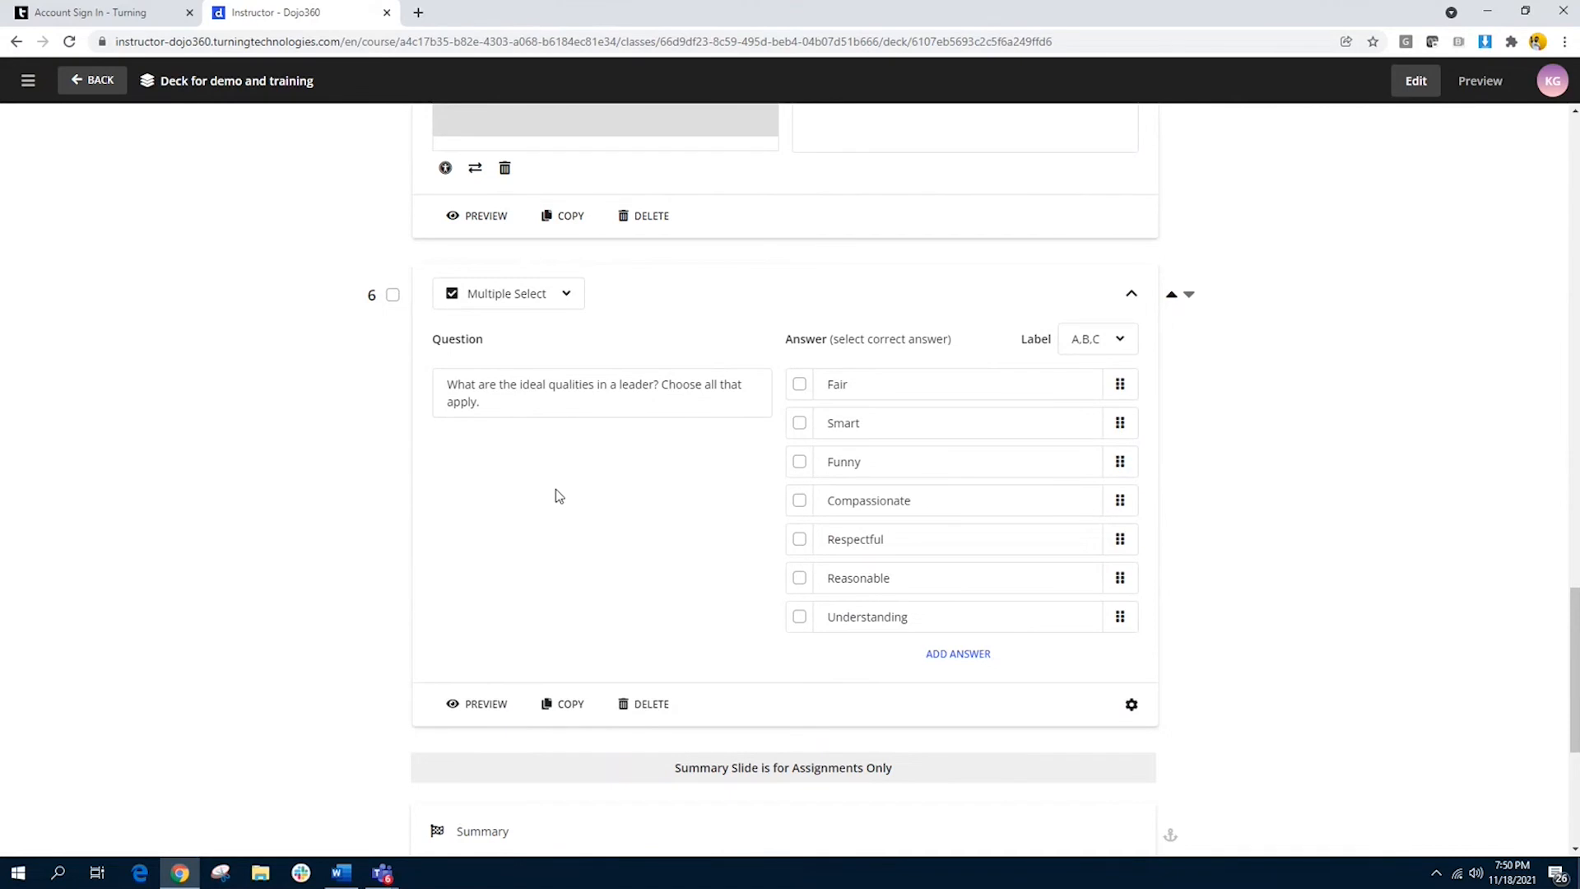
scroll(551, 476, "up", 8)
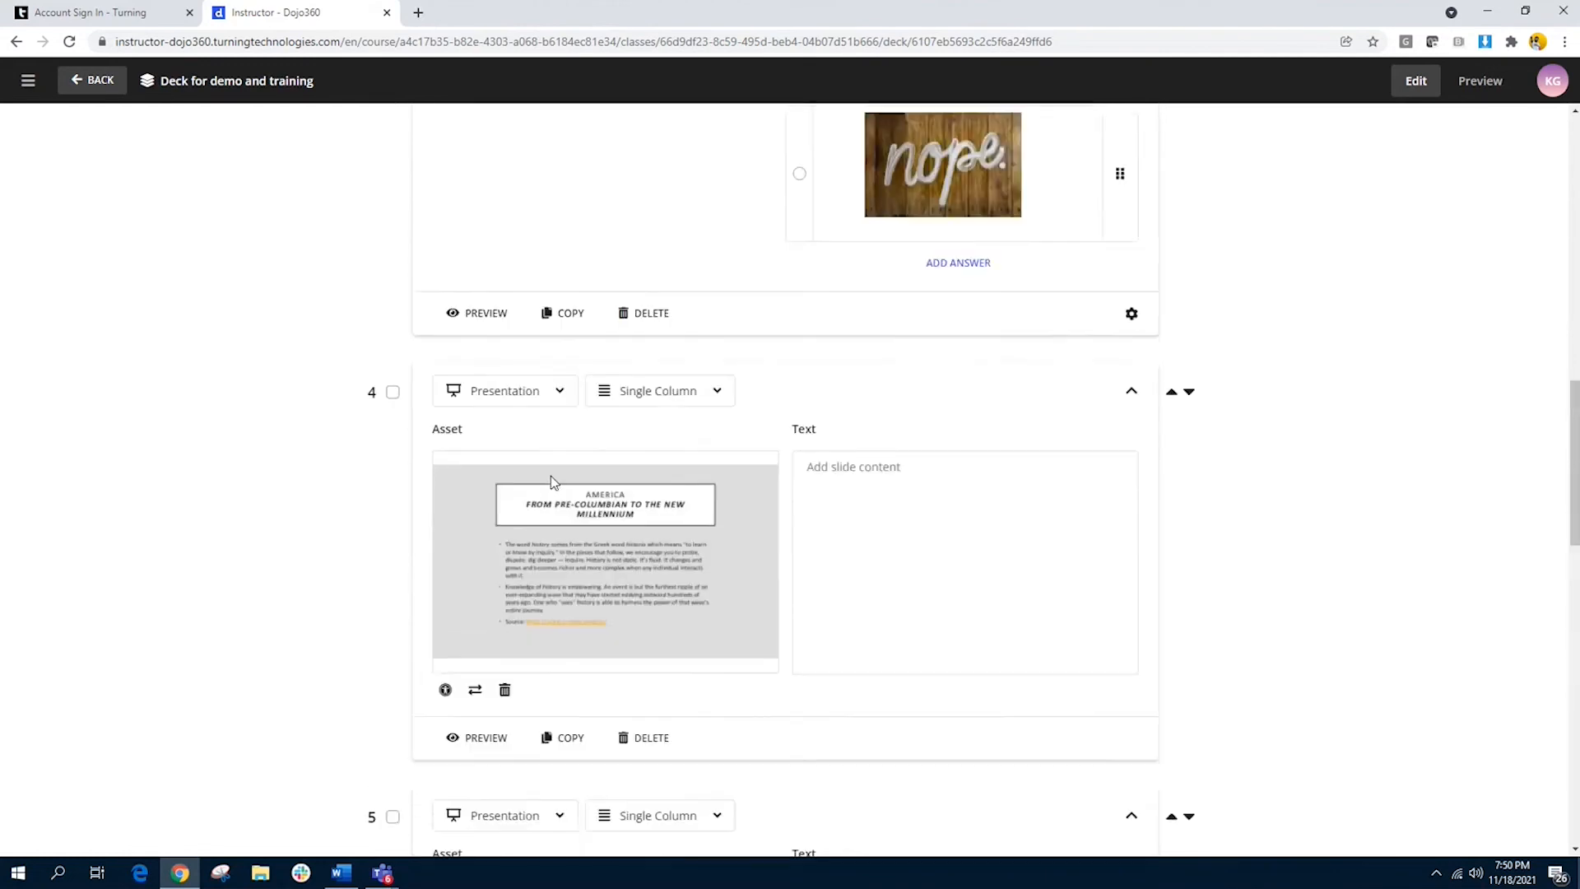
scroll(551, 482, "up", 15)
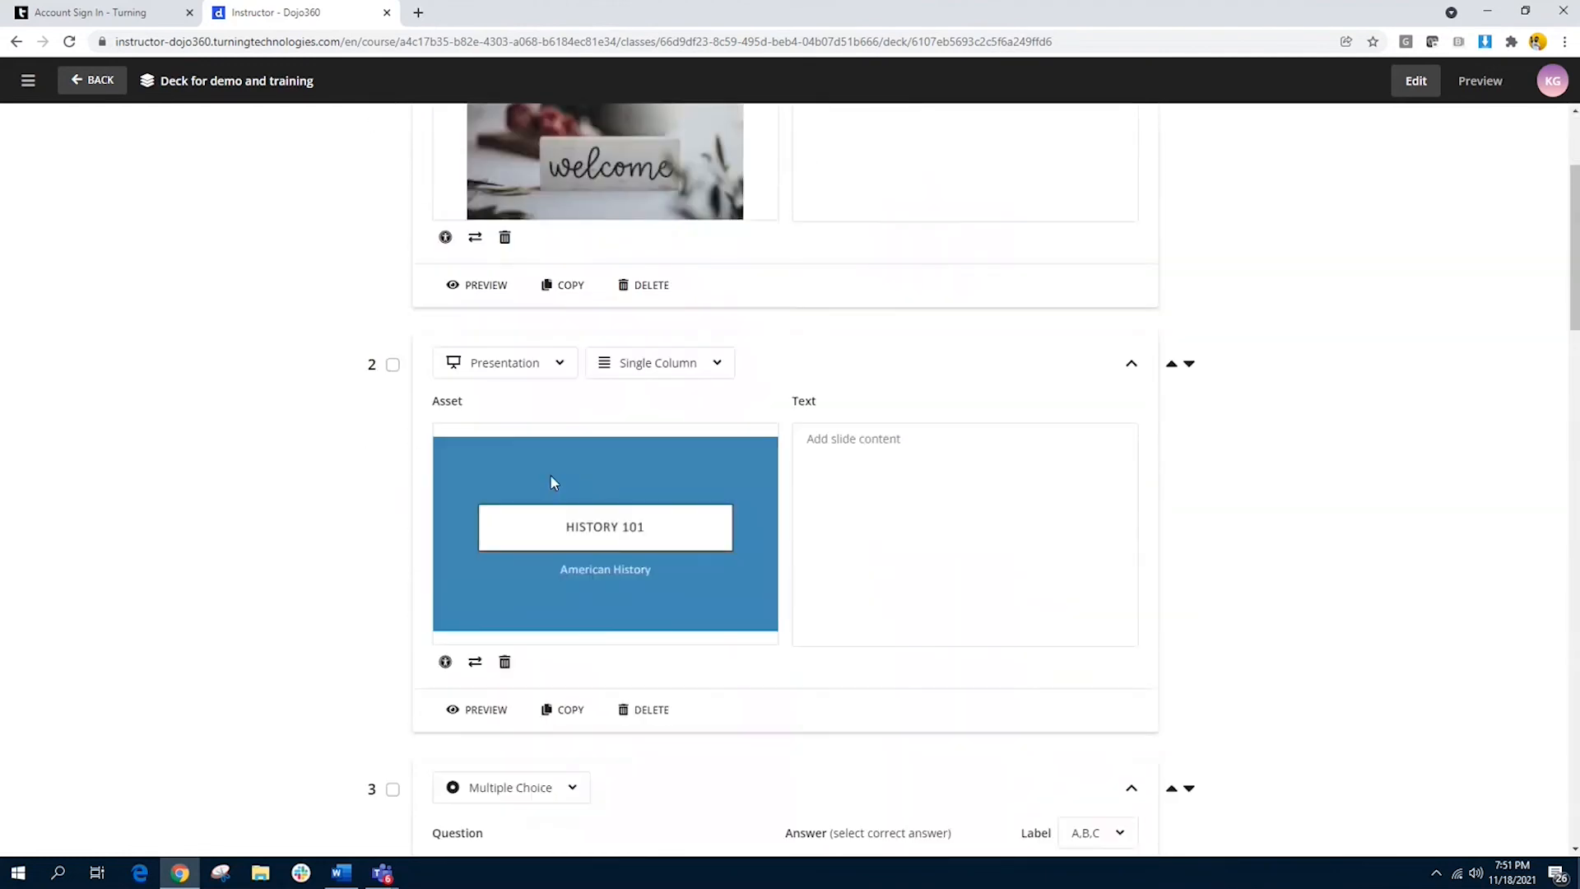
Step: Insert a new Multiple Choice slide between the welcome slide and the History 101 slide
scroll(551, 482, "down", 2)
mouse_move(787, 206)
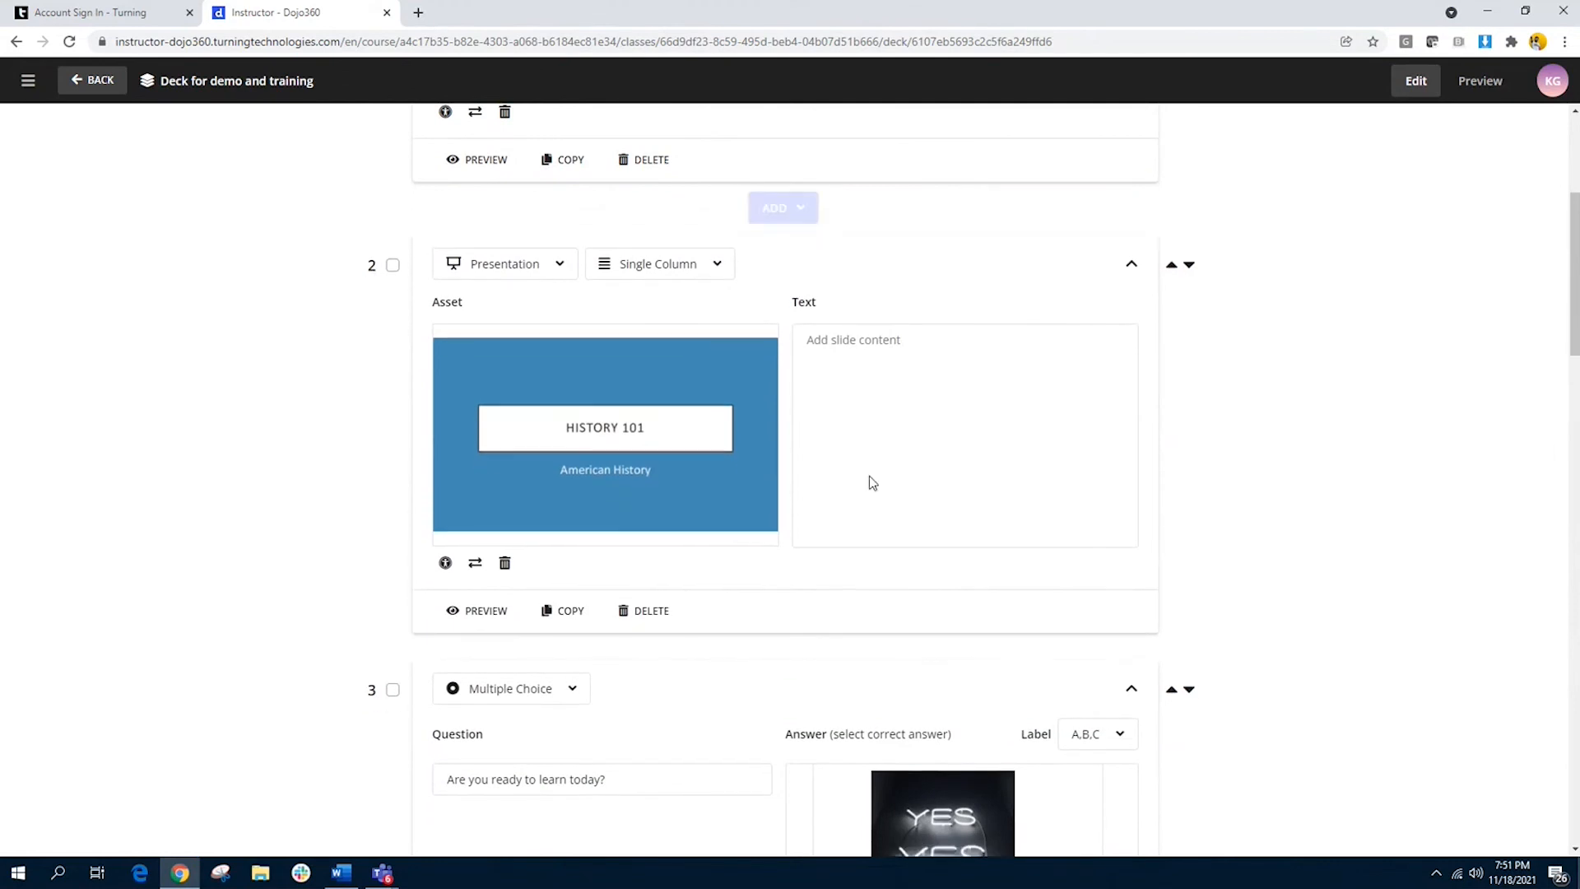
mouse_move(782, 629)
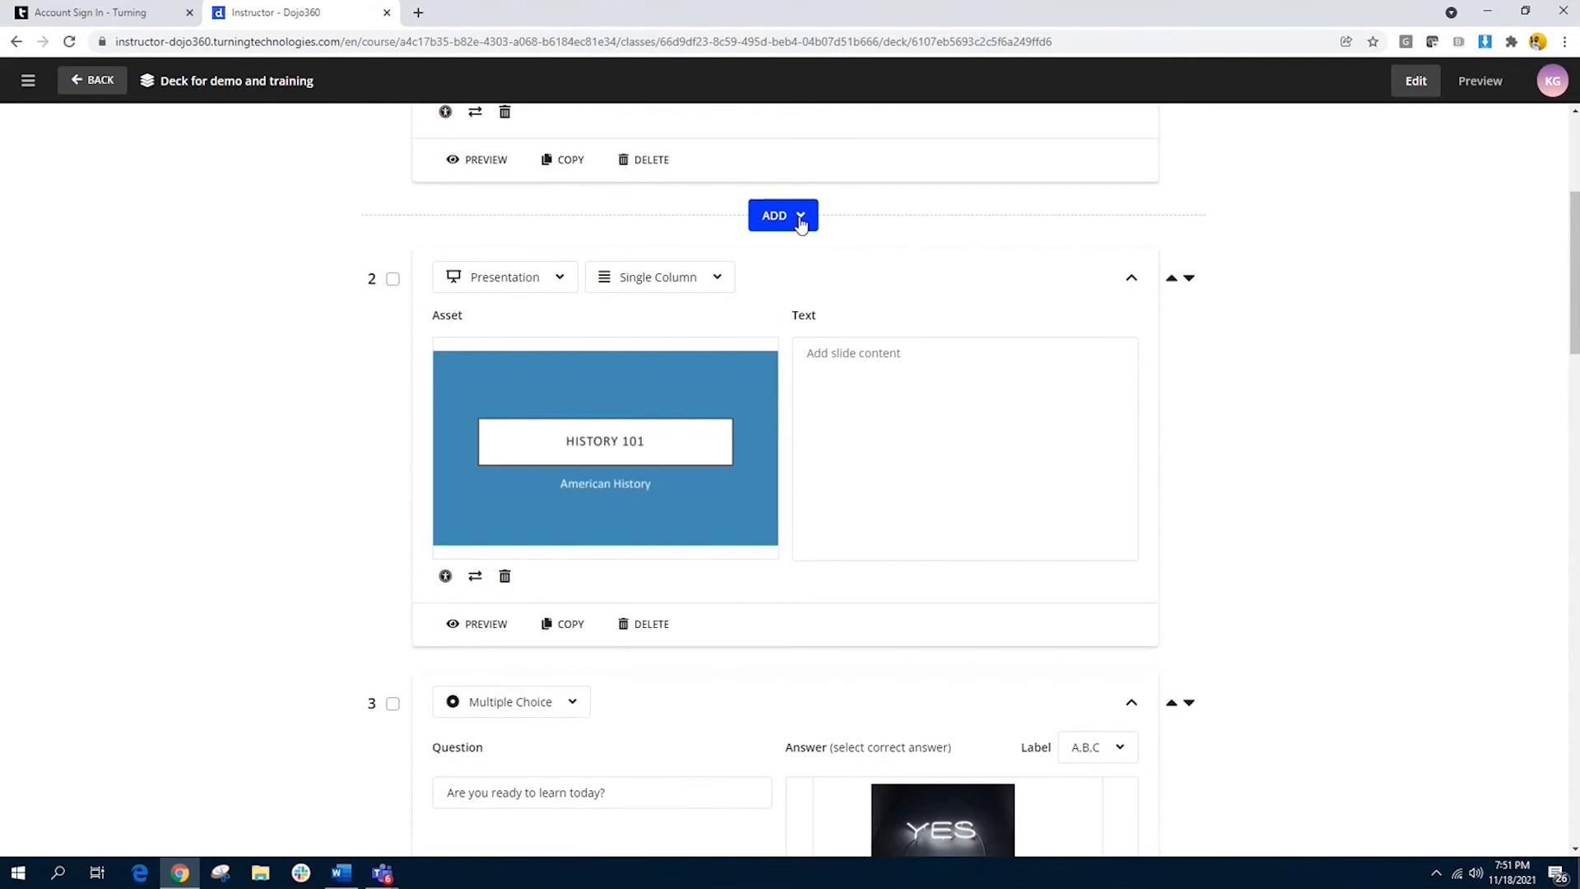
left_click(800, 219)
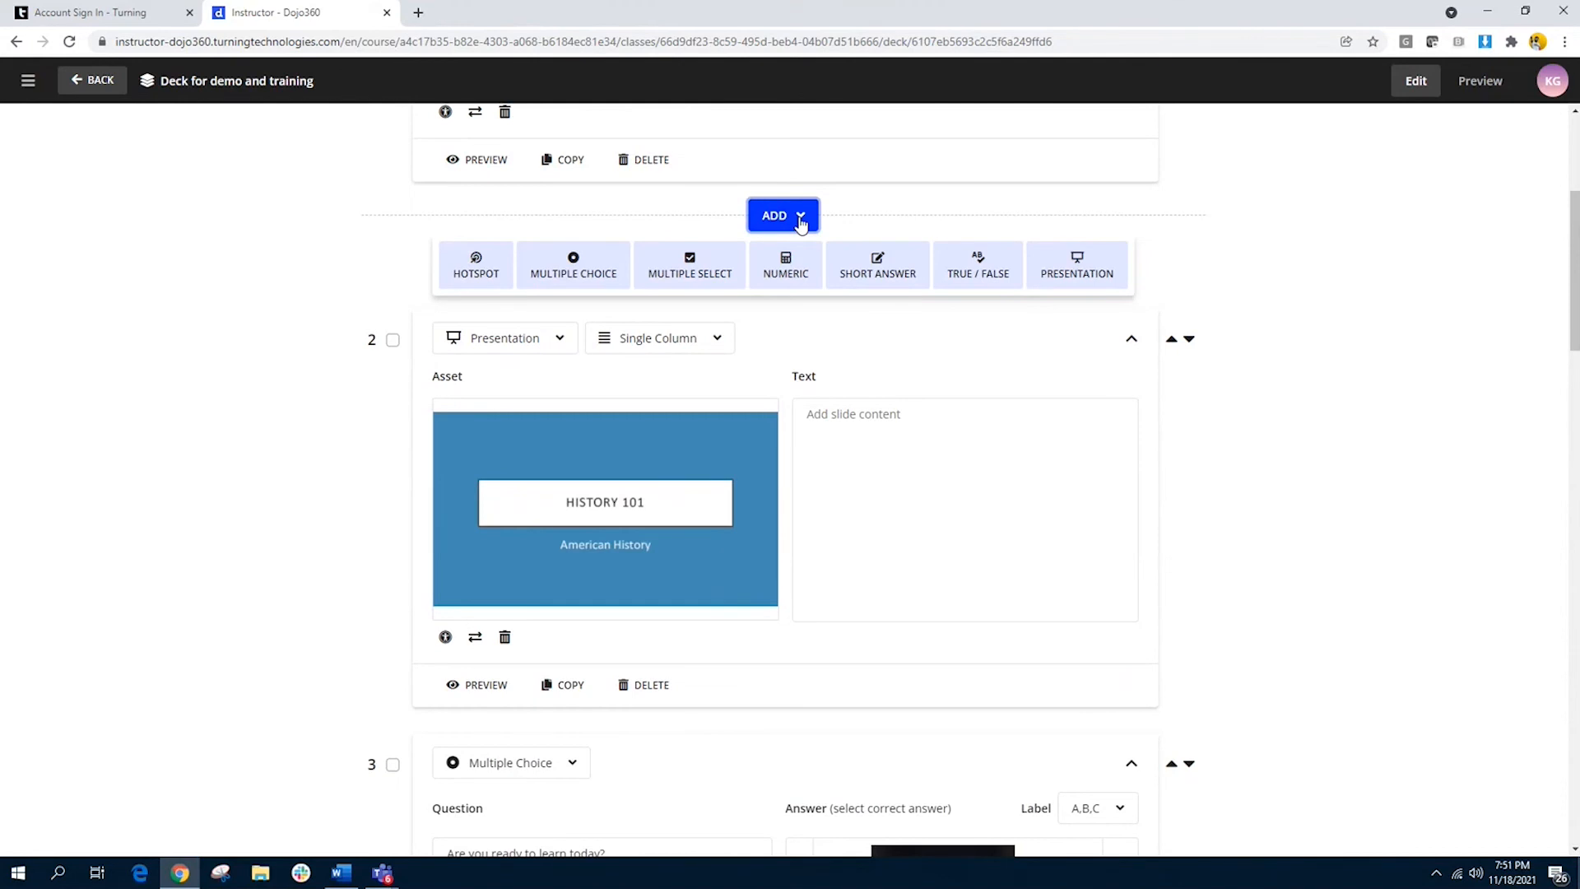
left_click(572, 280)
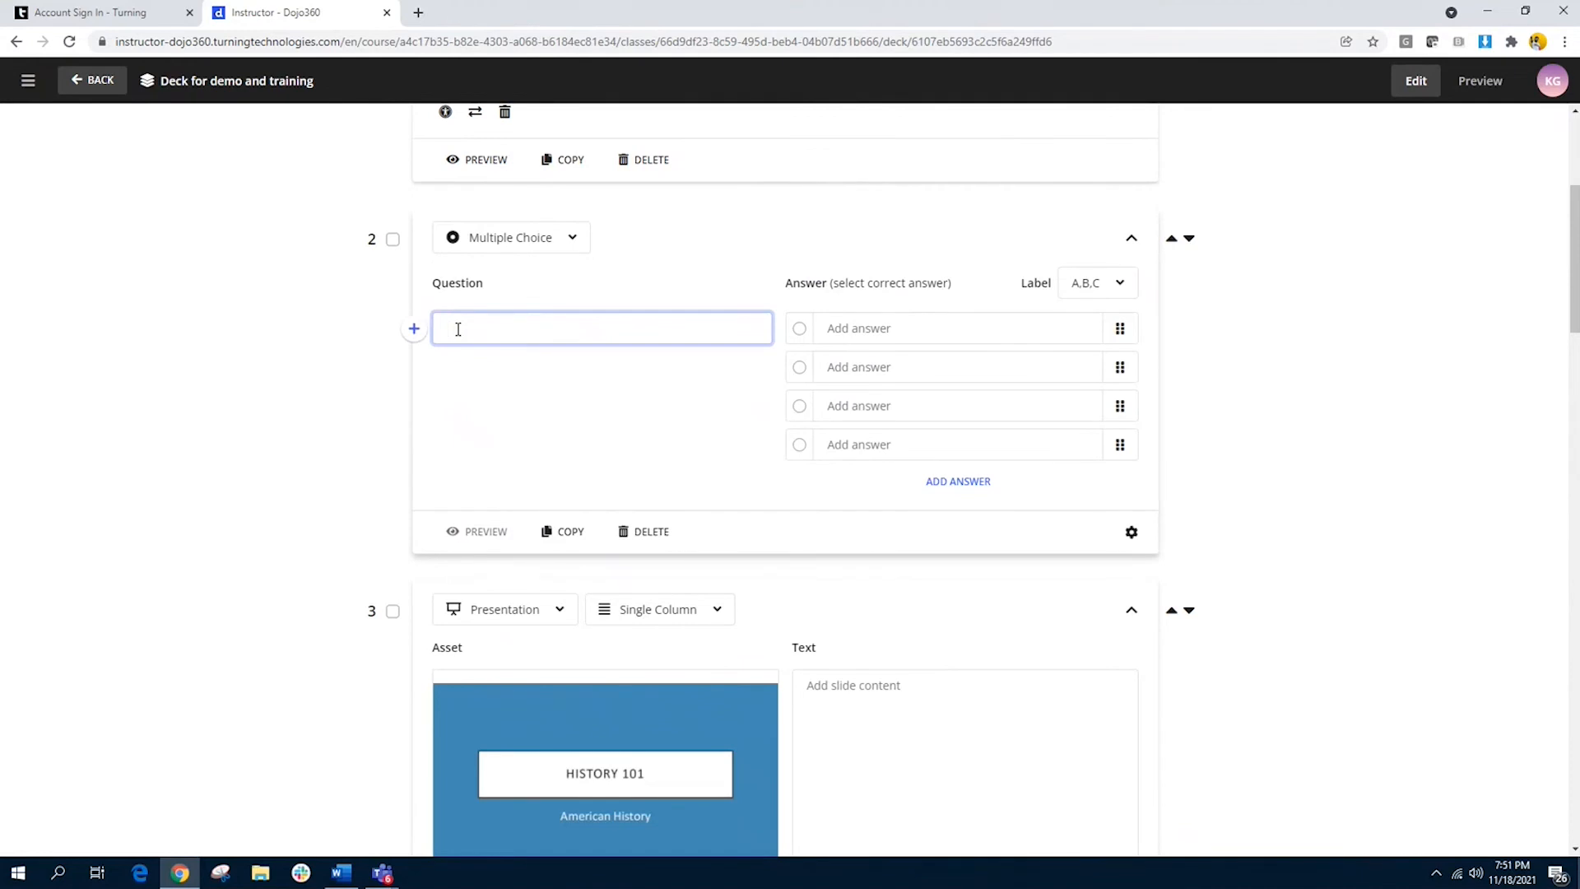
Step: Check the quick insert options and enter the question "What state is the home of Turning headquarters?" on the new slide
left_click(415, 329)
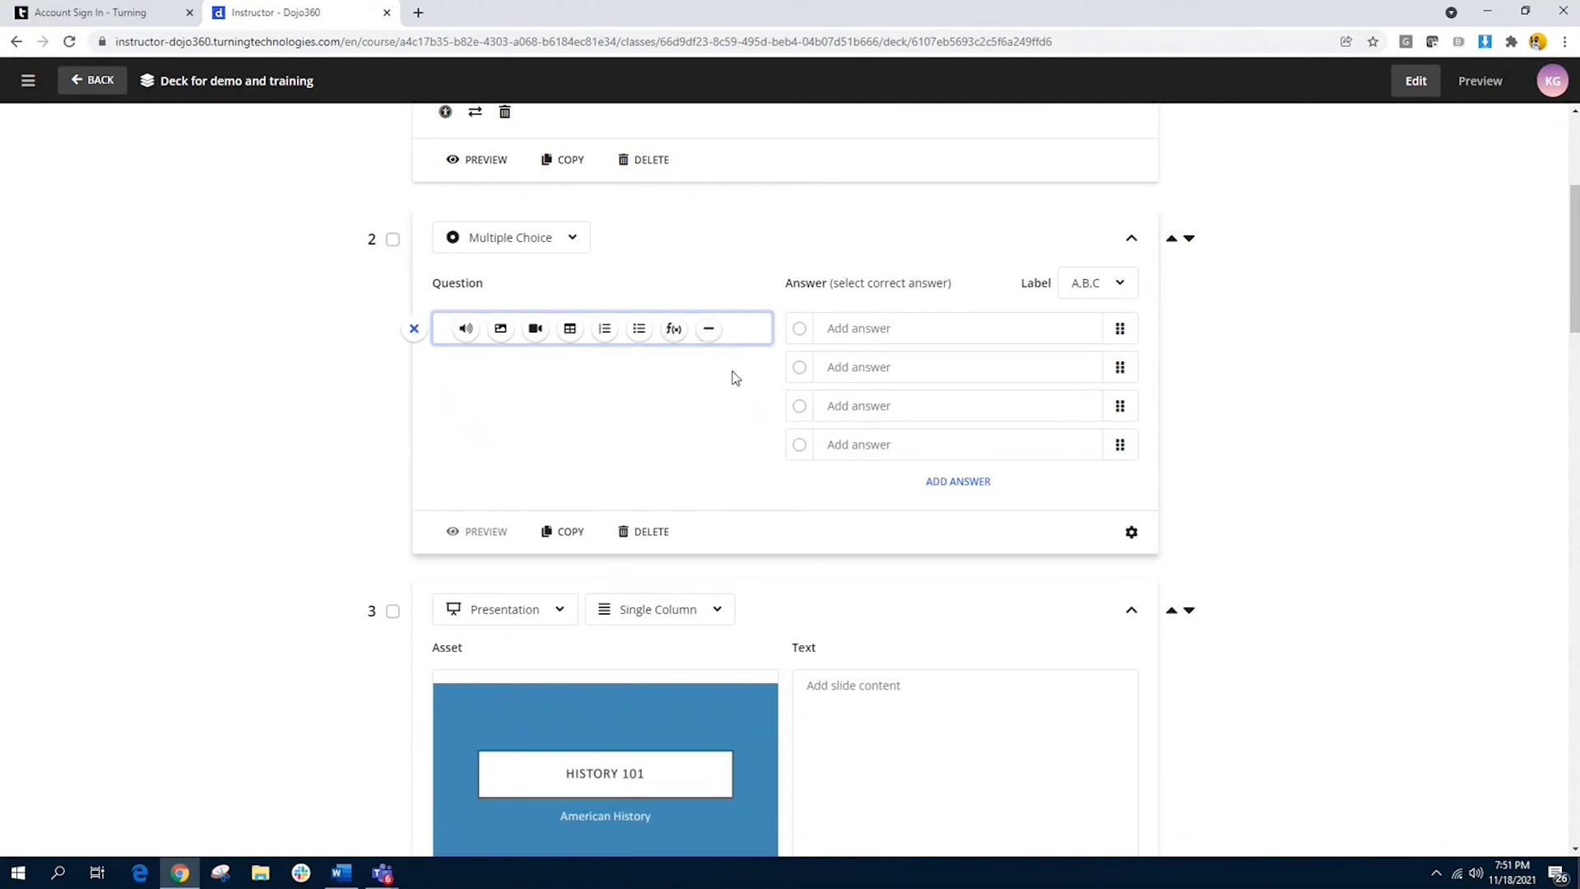
left_click(744, 328)
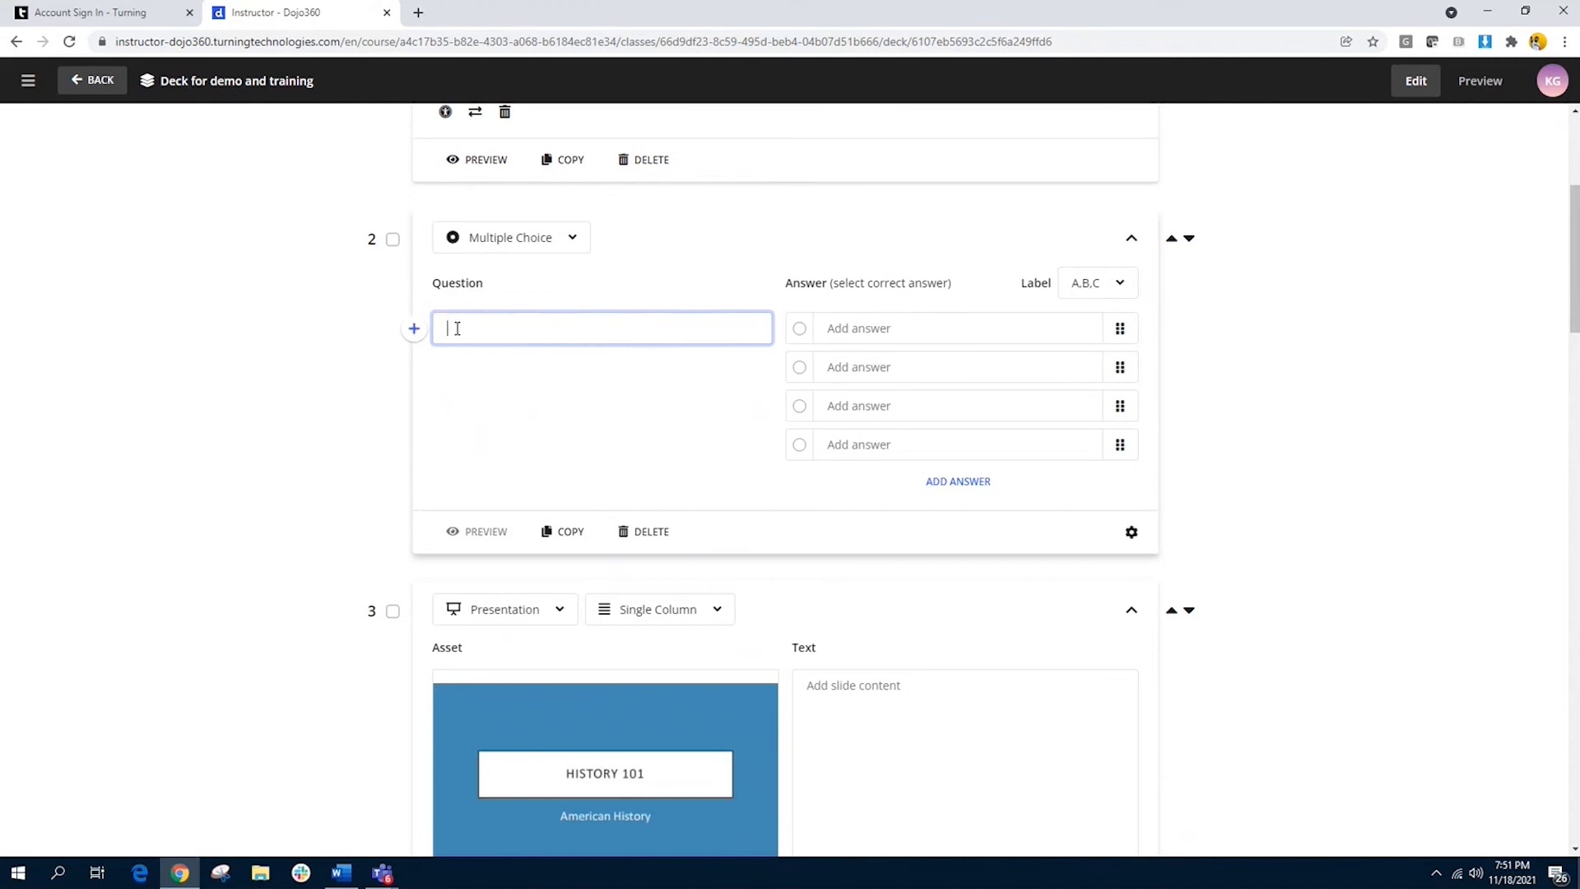
type("What state is the home of Turning head")
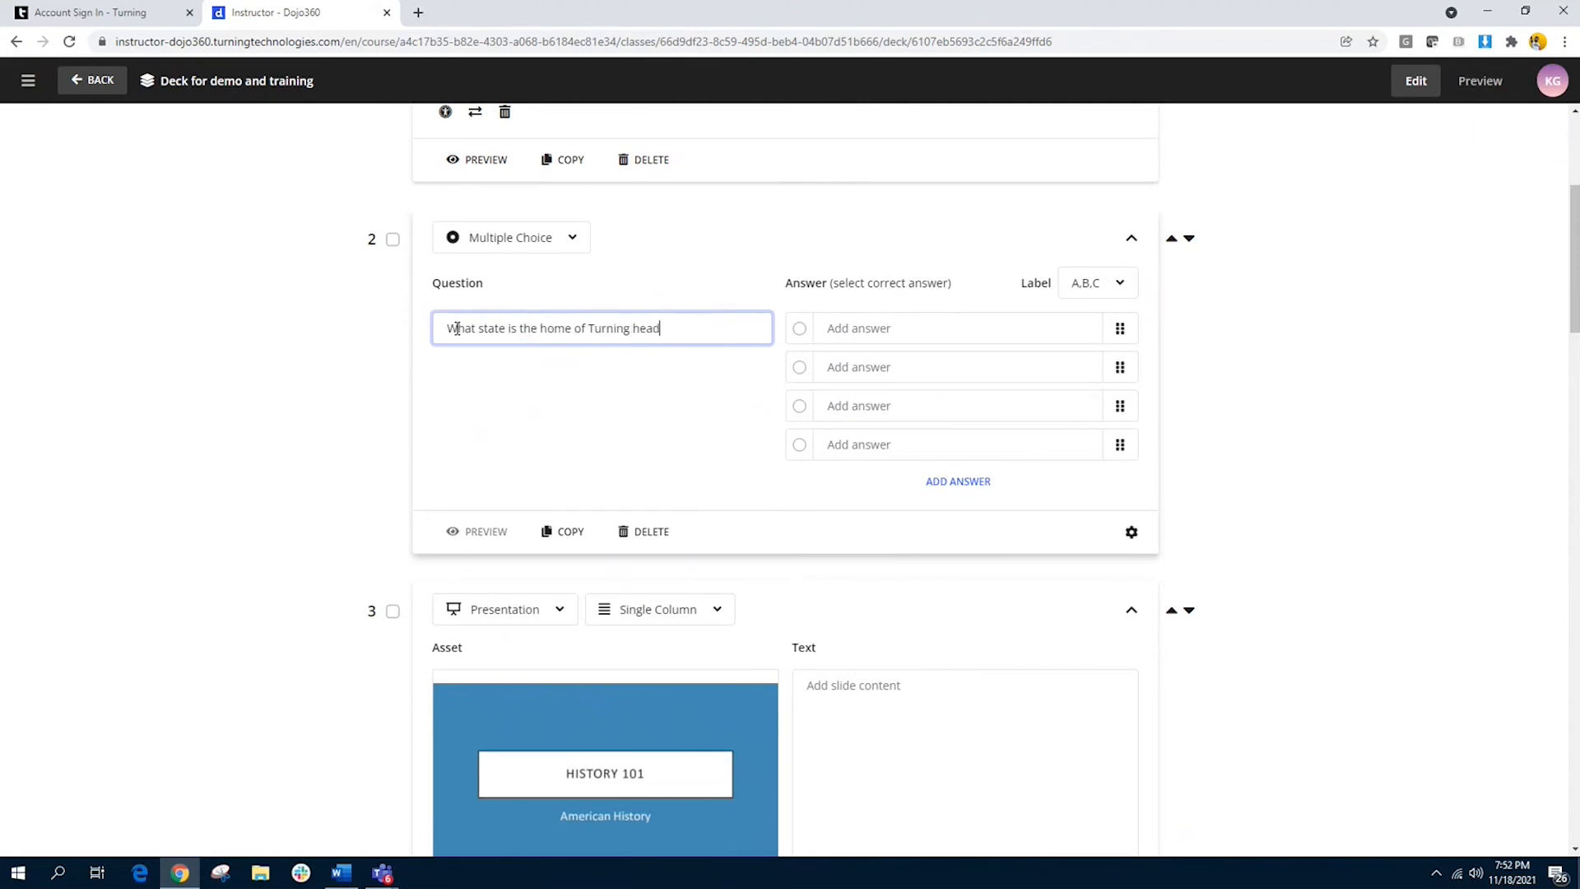
type("quarters?")
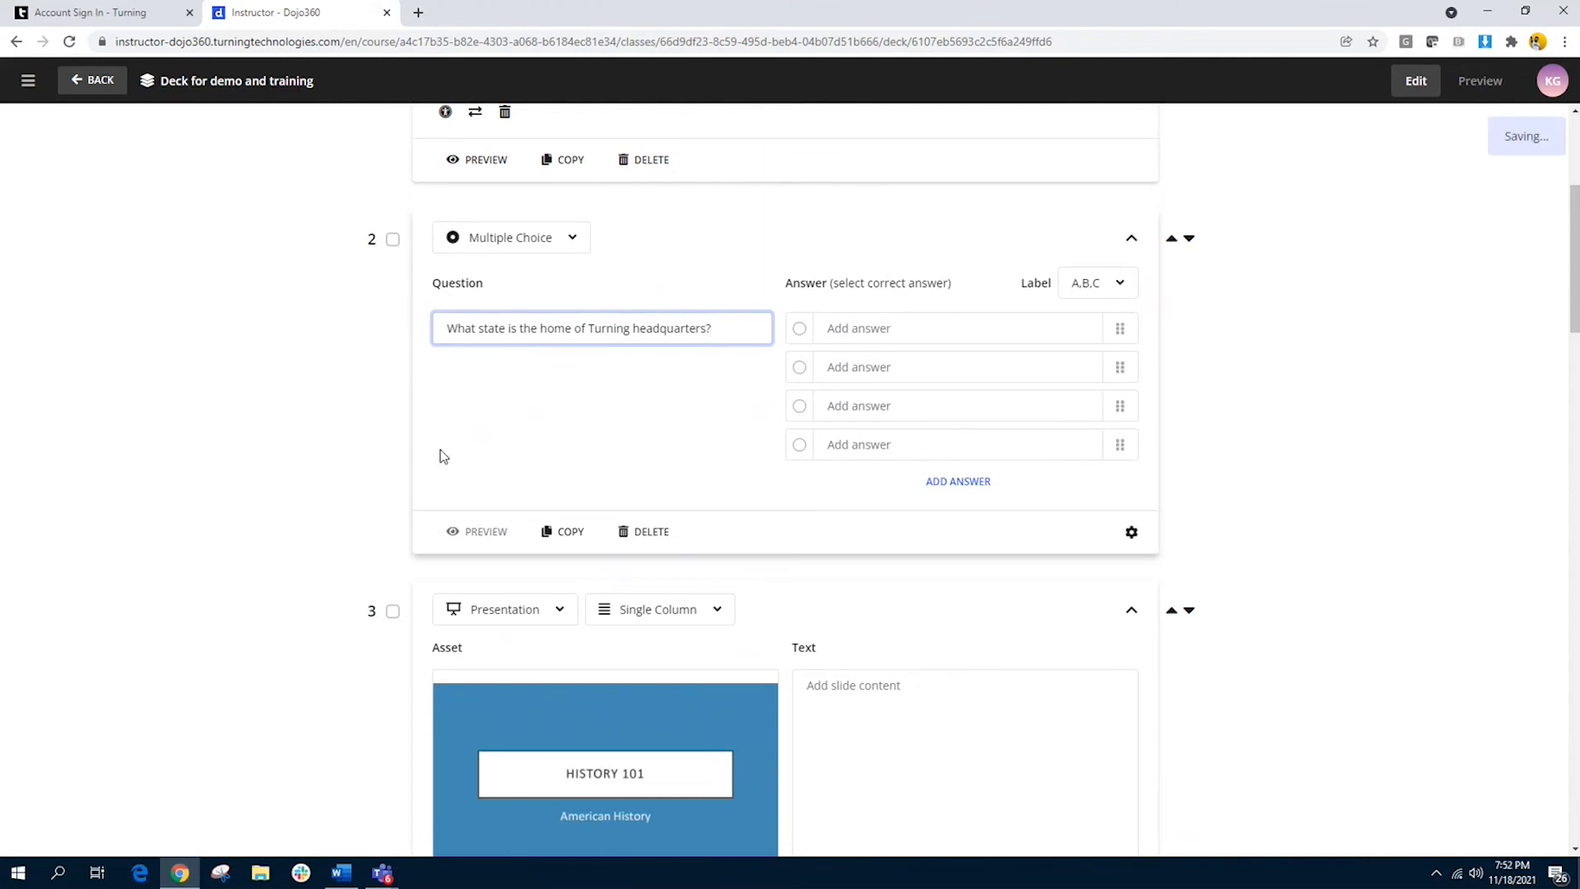
Step: Check the quick insert options for the first answer and enter "Ohio" as that answer
left_click(853, 327)
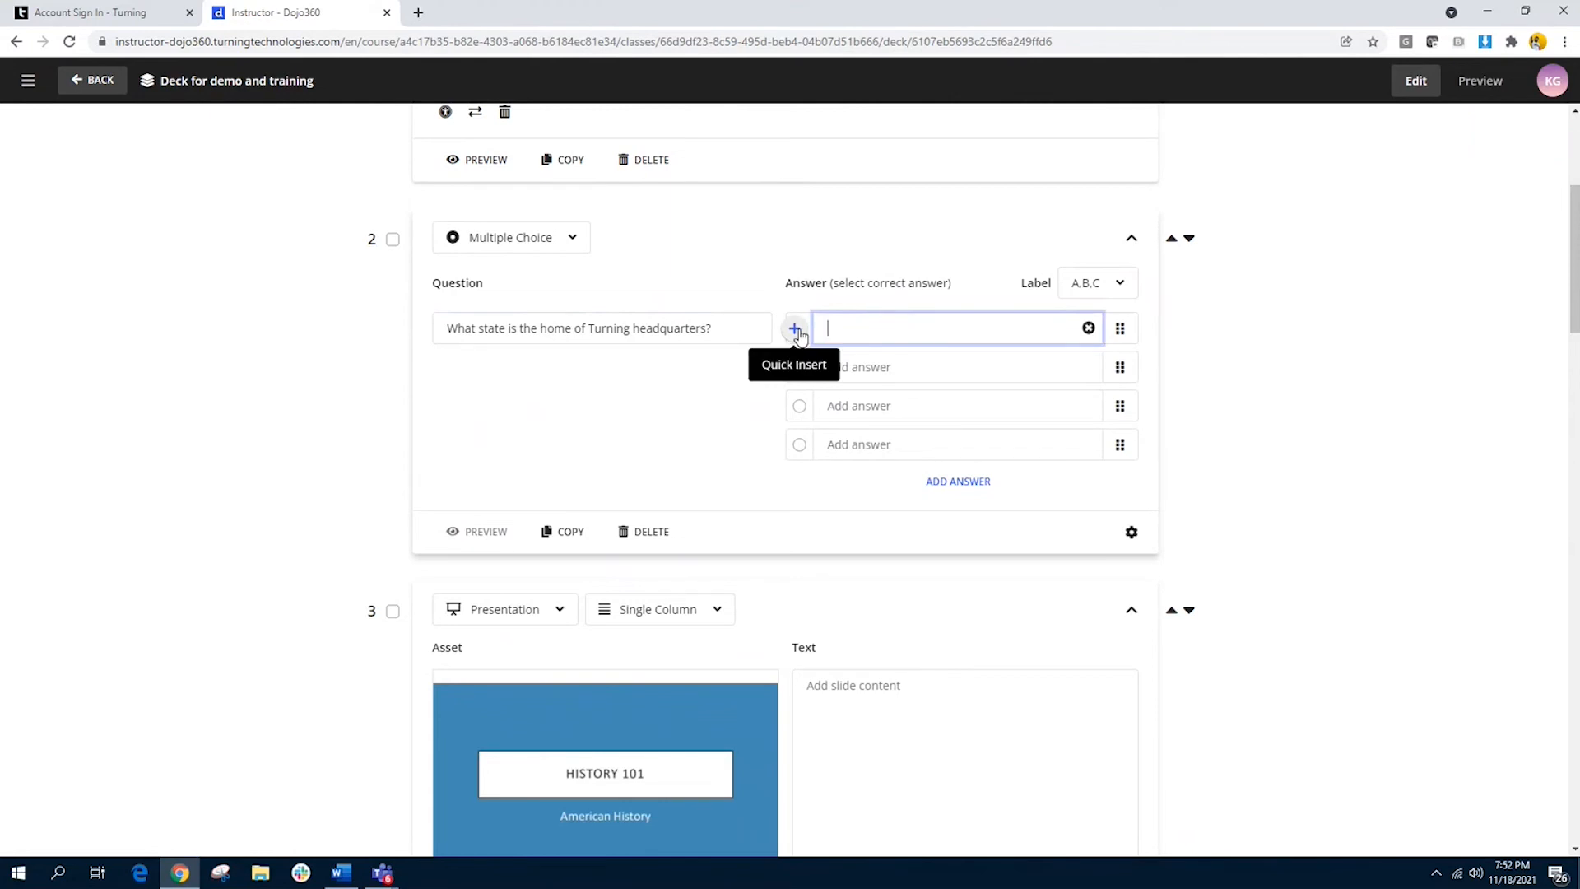
left_click(796, 330)
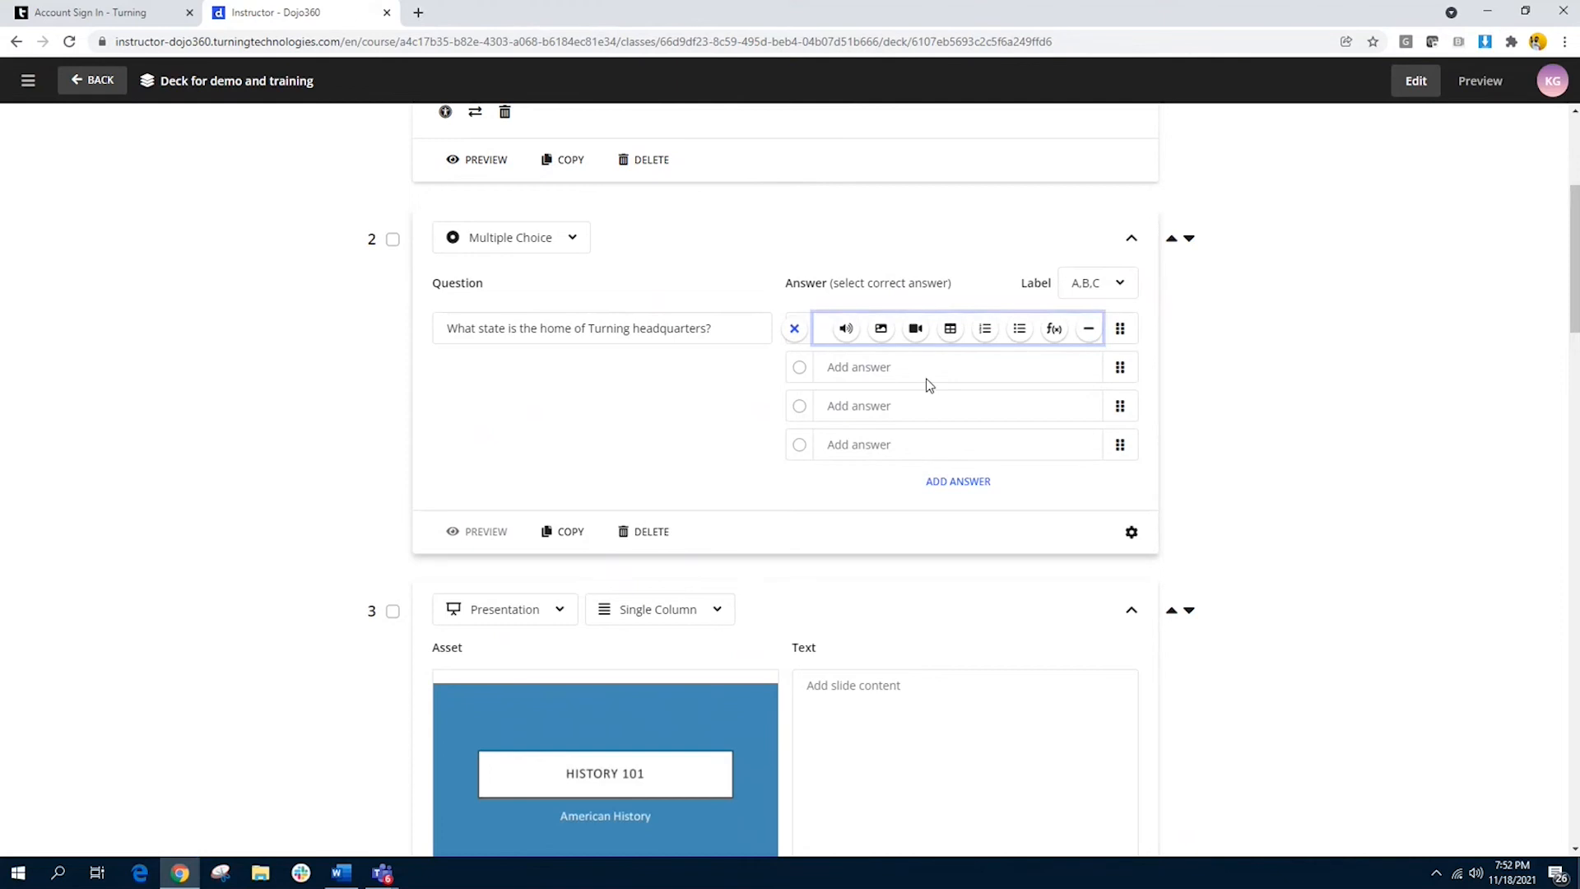
left_click(795, 331)
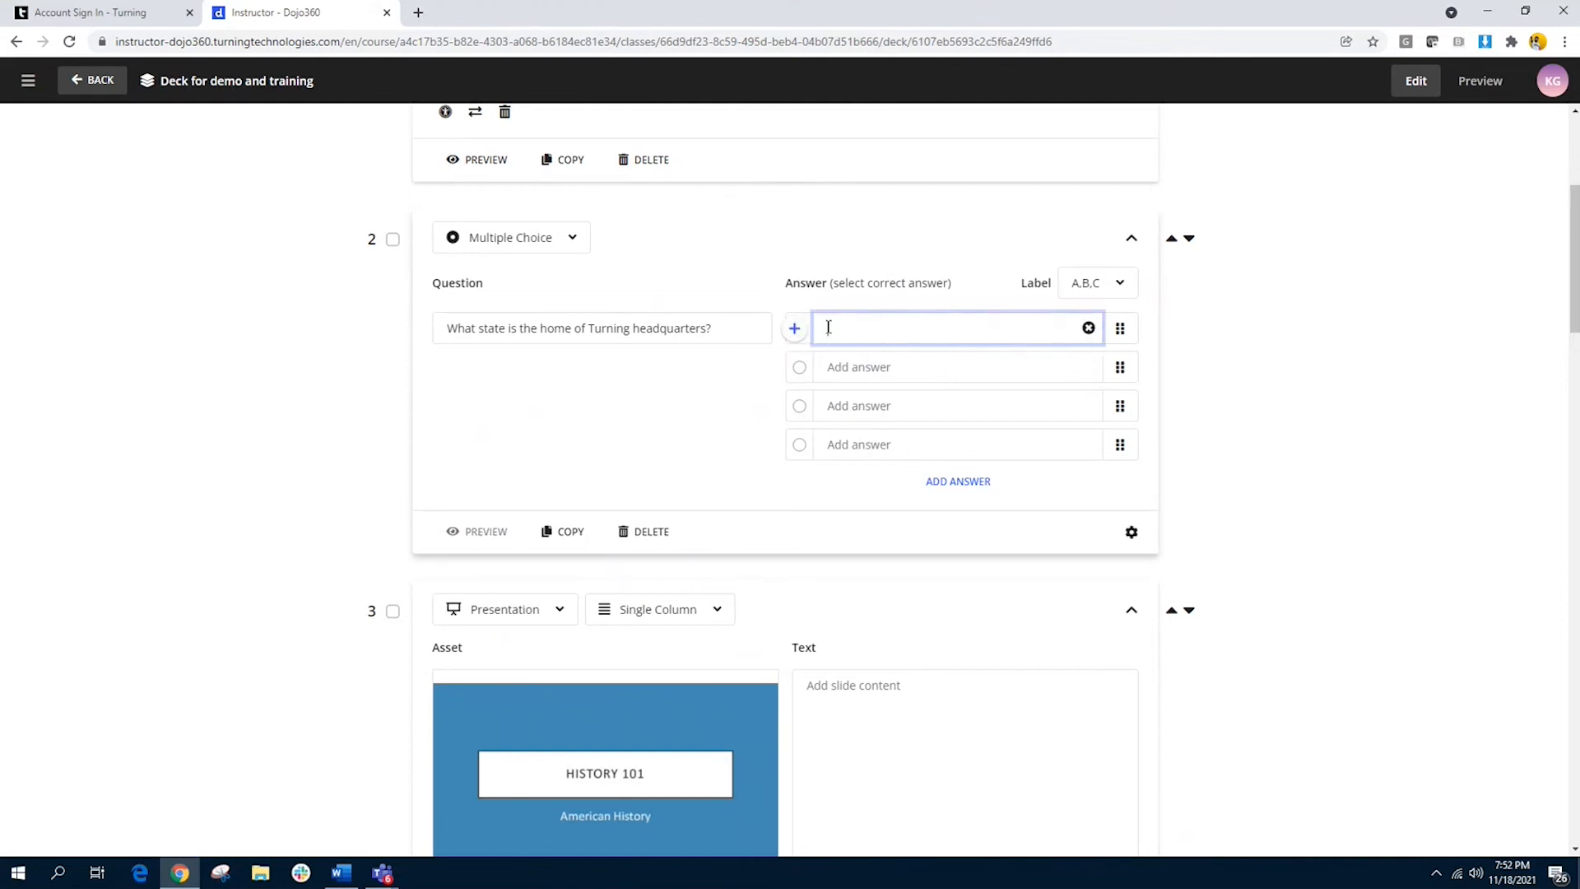
type("A")
key("BackSpace")
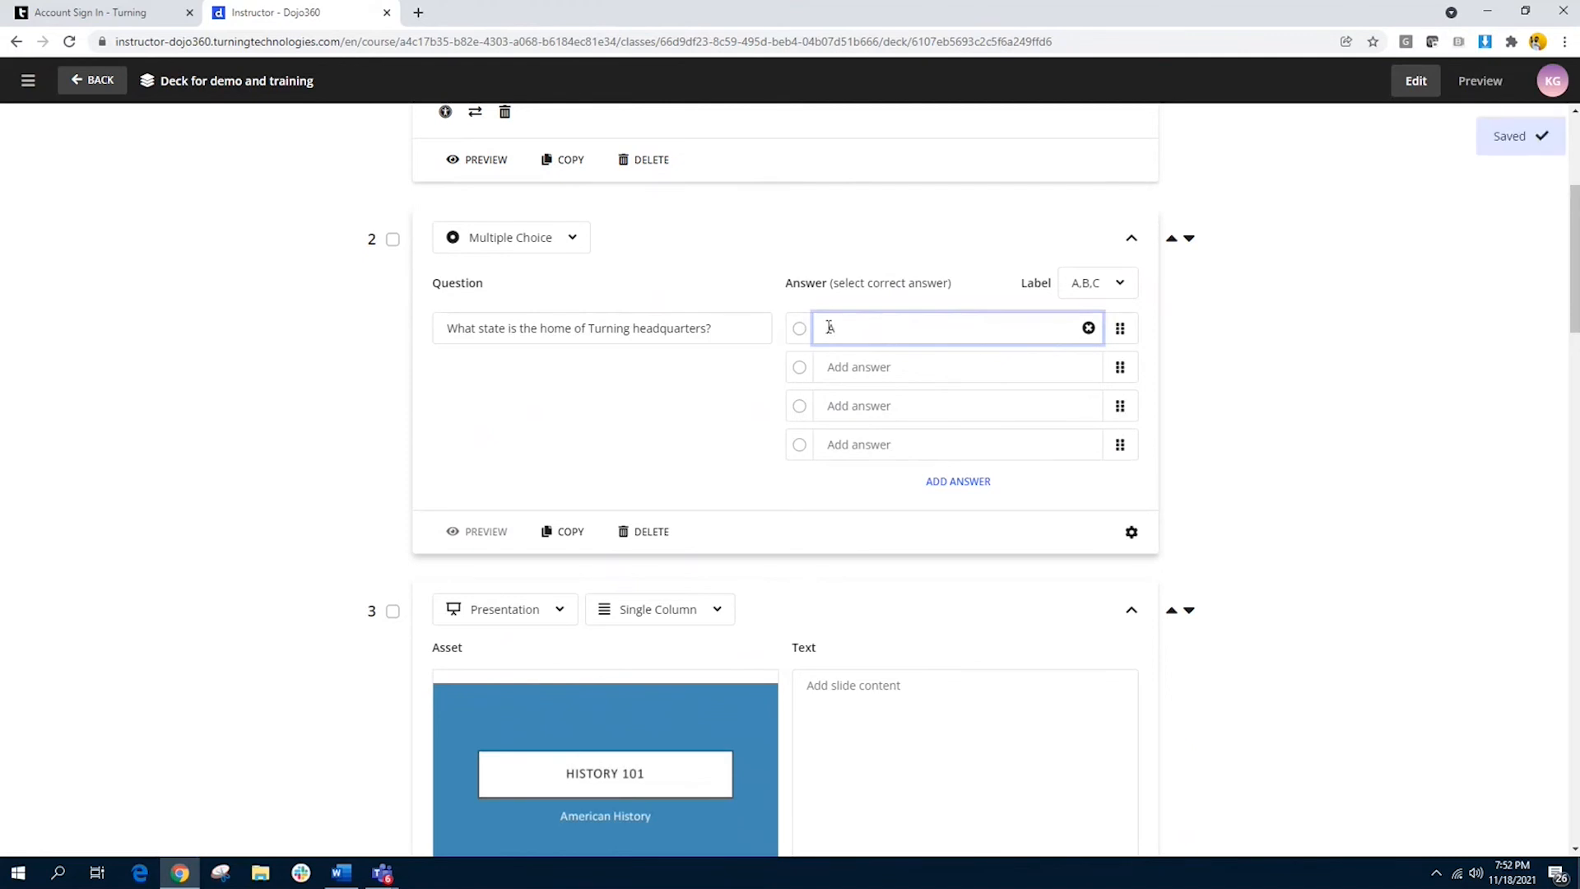
type("Ohio")
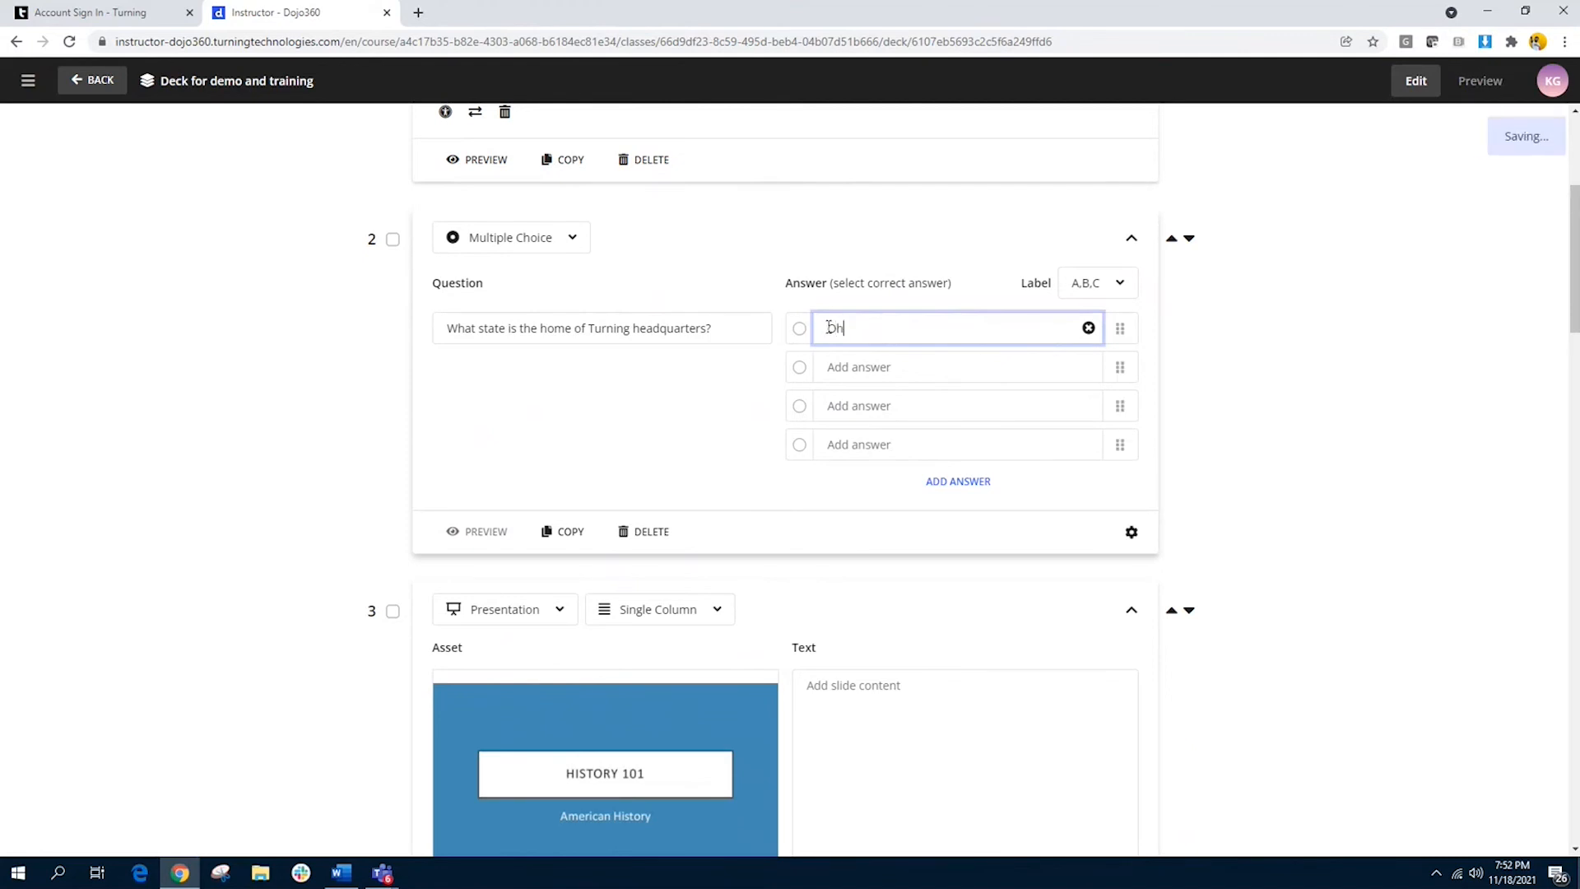
Step: Enter "Florida", "Arizona" and "Texas" as the remaining three answers of the headquarters question
left_click(836, 365)
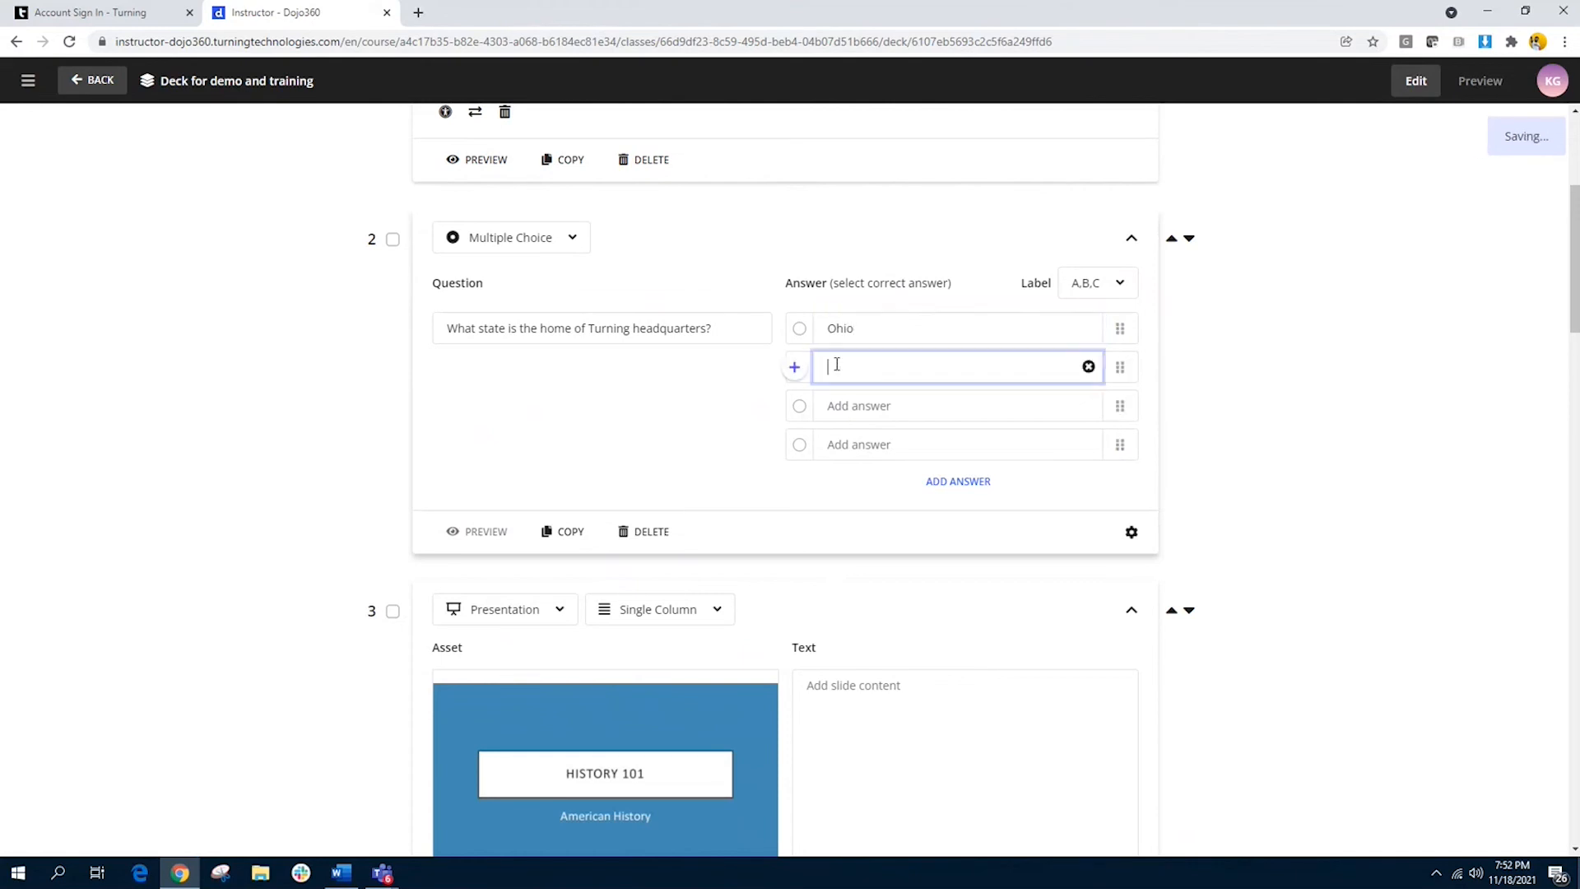
type("Florida")
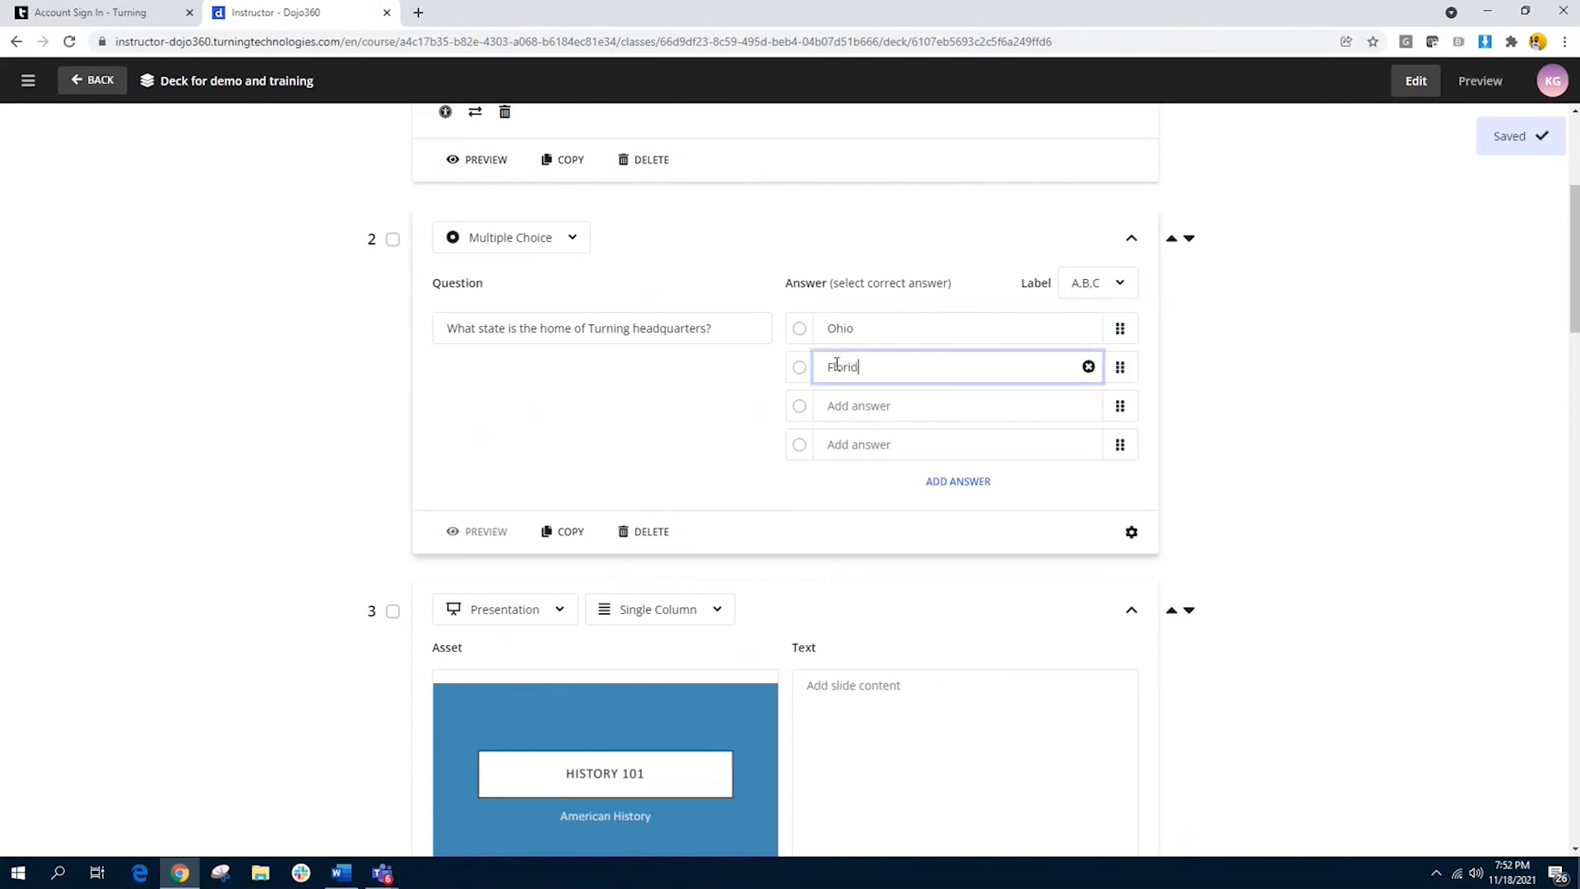
left_click(848, 398)
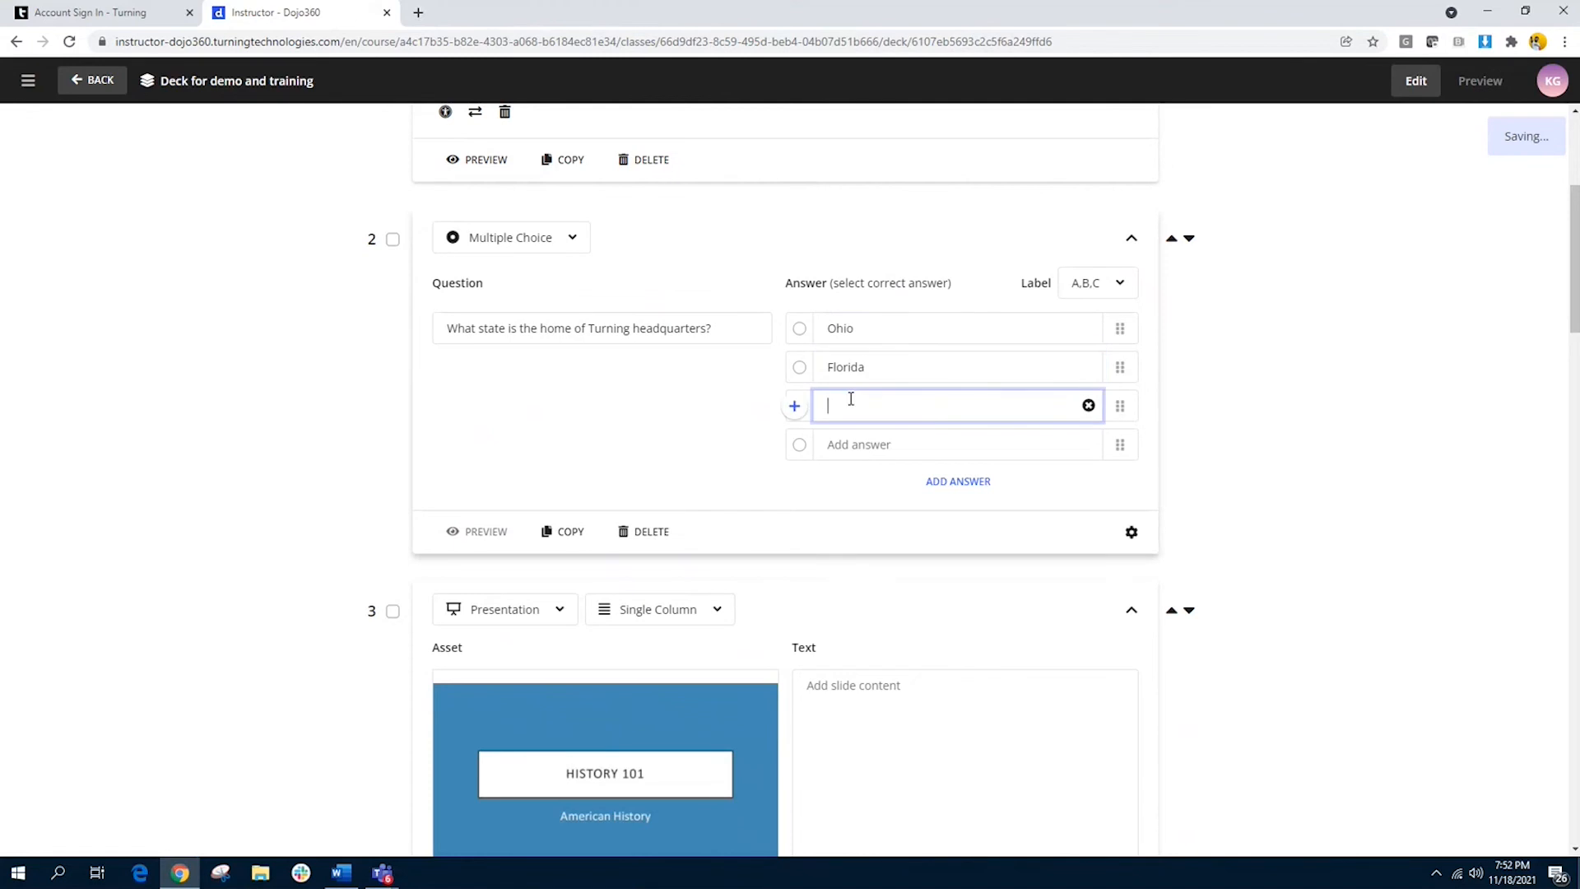
type("Arizona")
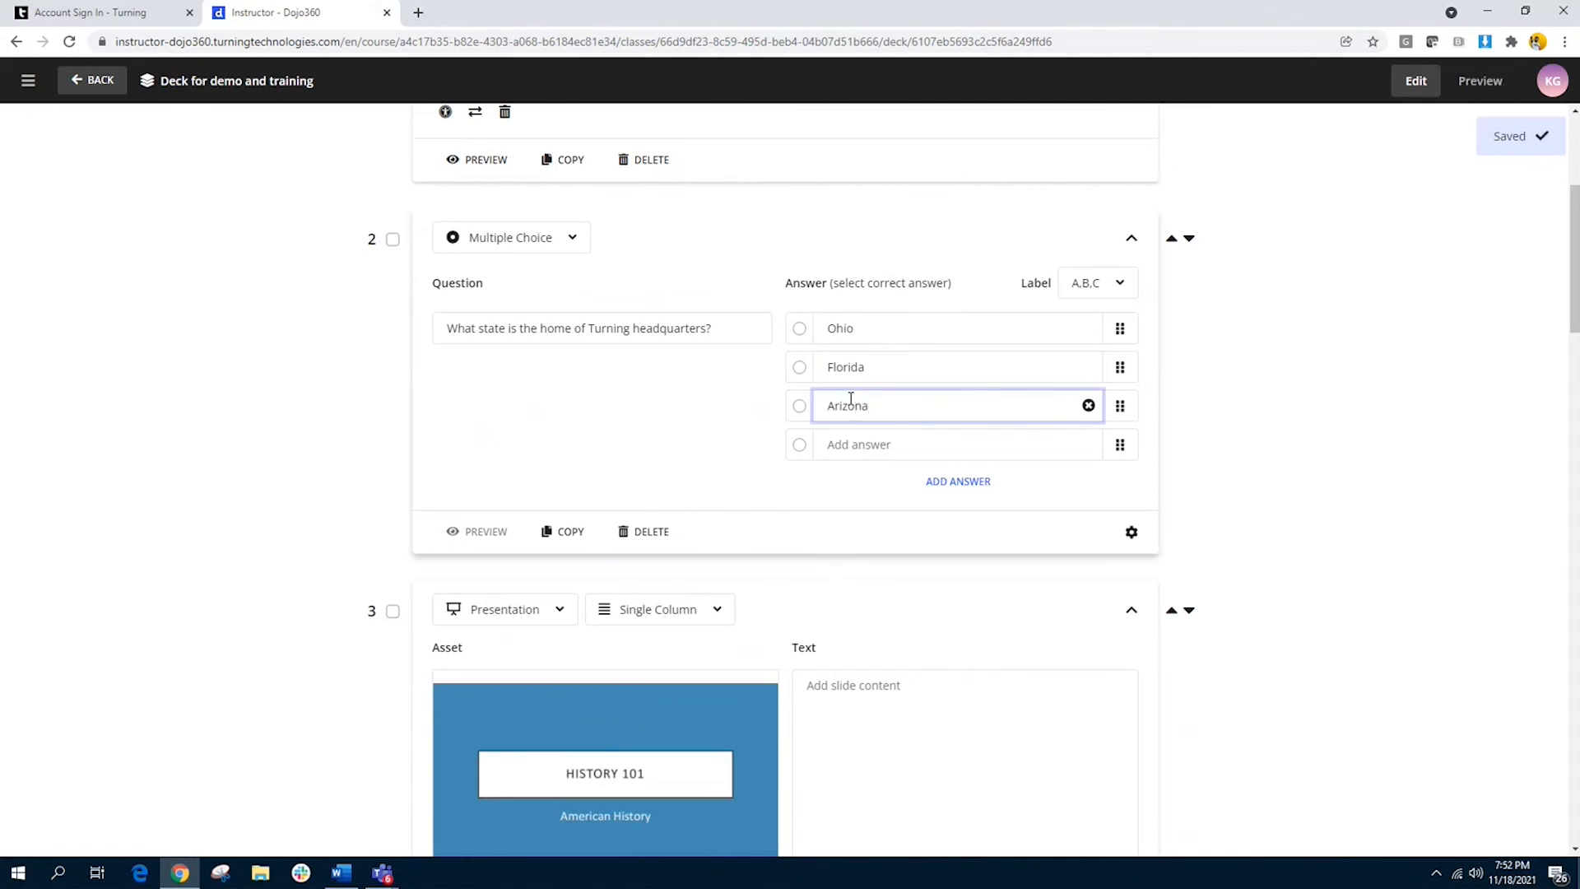
left_click(860, 444)
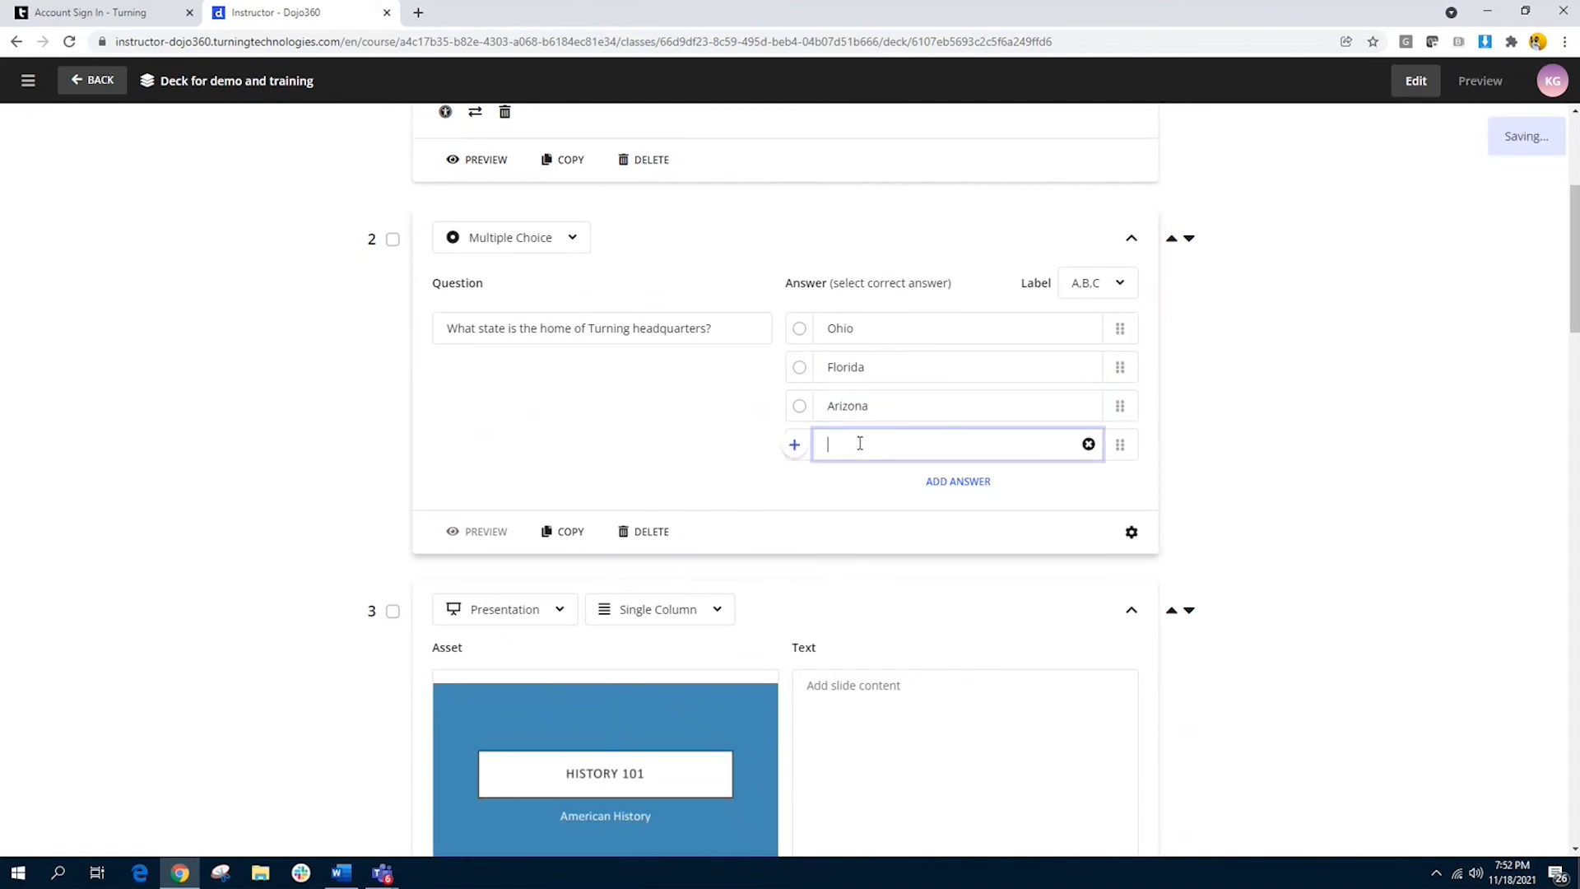
type("Texas")
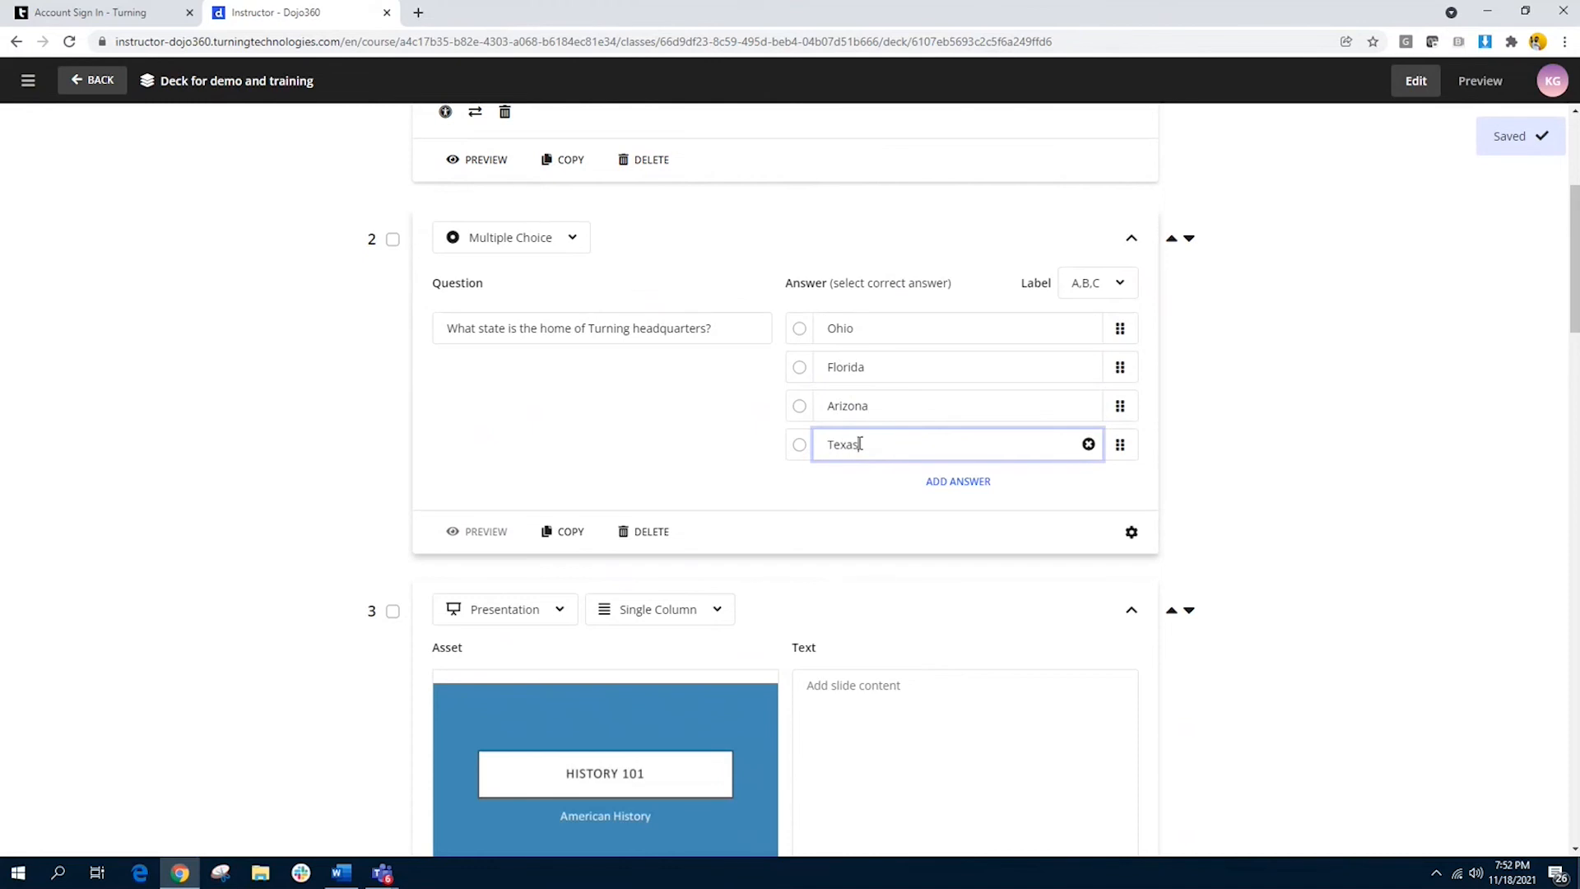
left_click(659, 419)
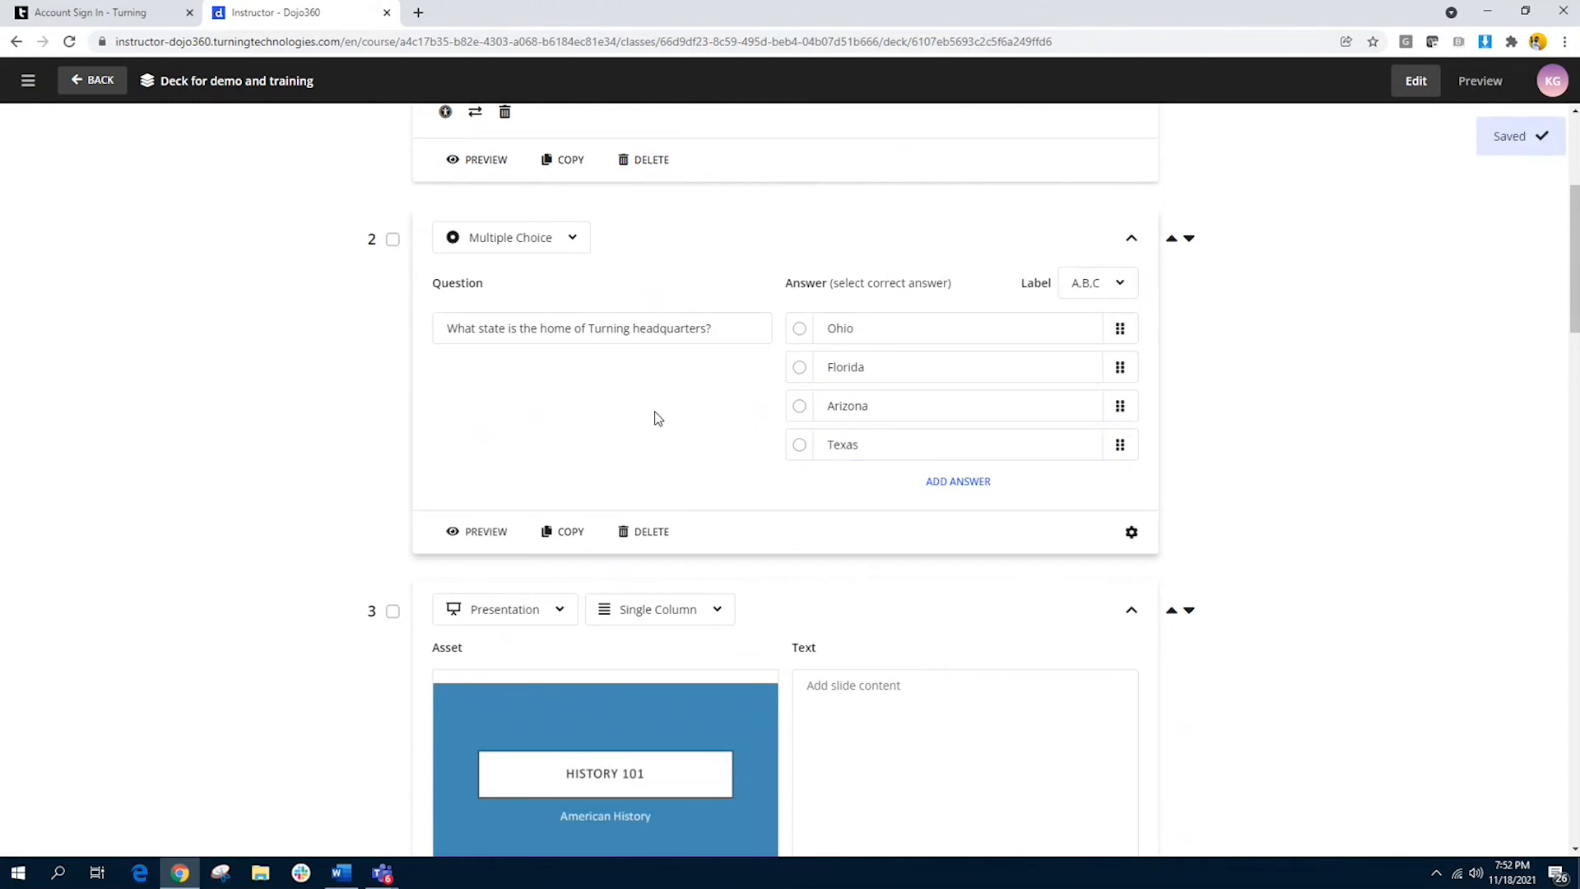
Step: Mark Ohio as the correct answer and keep the answer labels as A,B,C
left_click(799, 329)
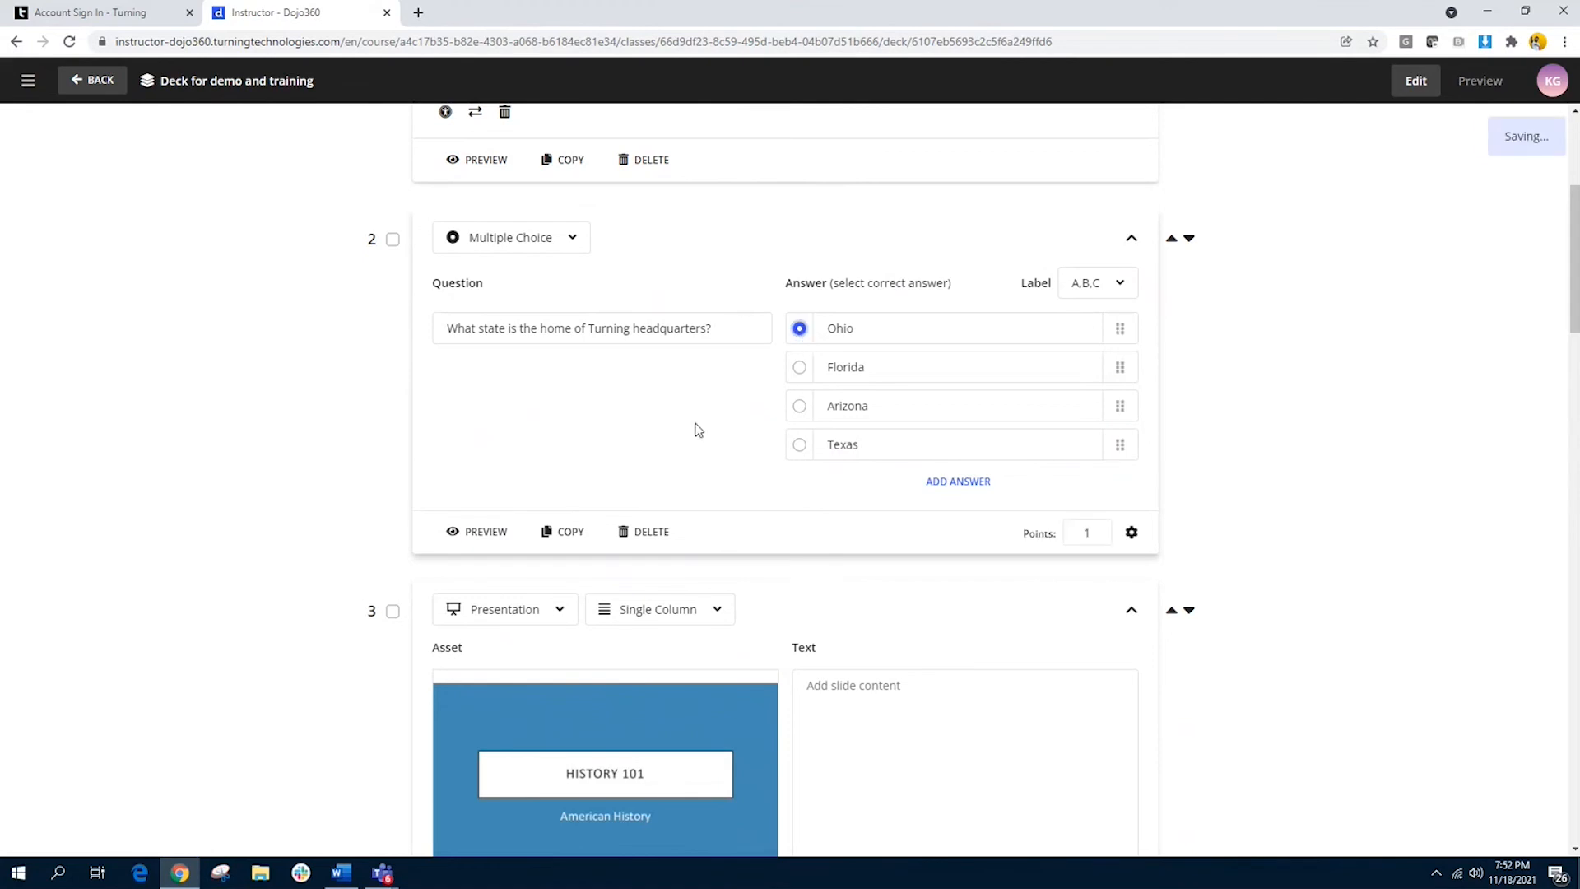
left_click(1124, 284)
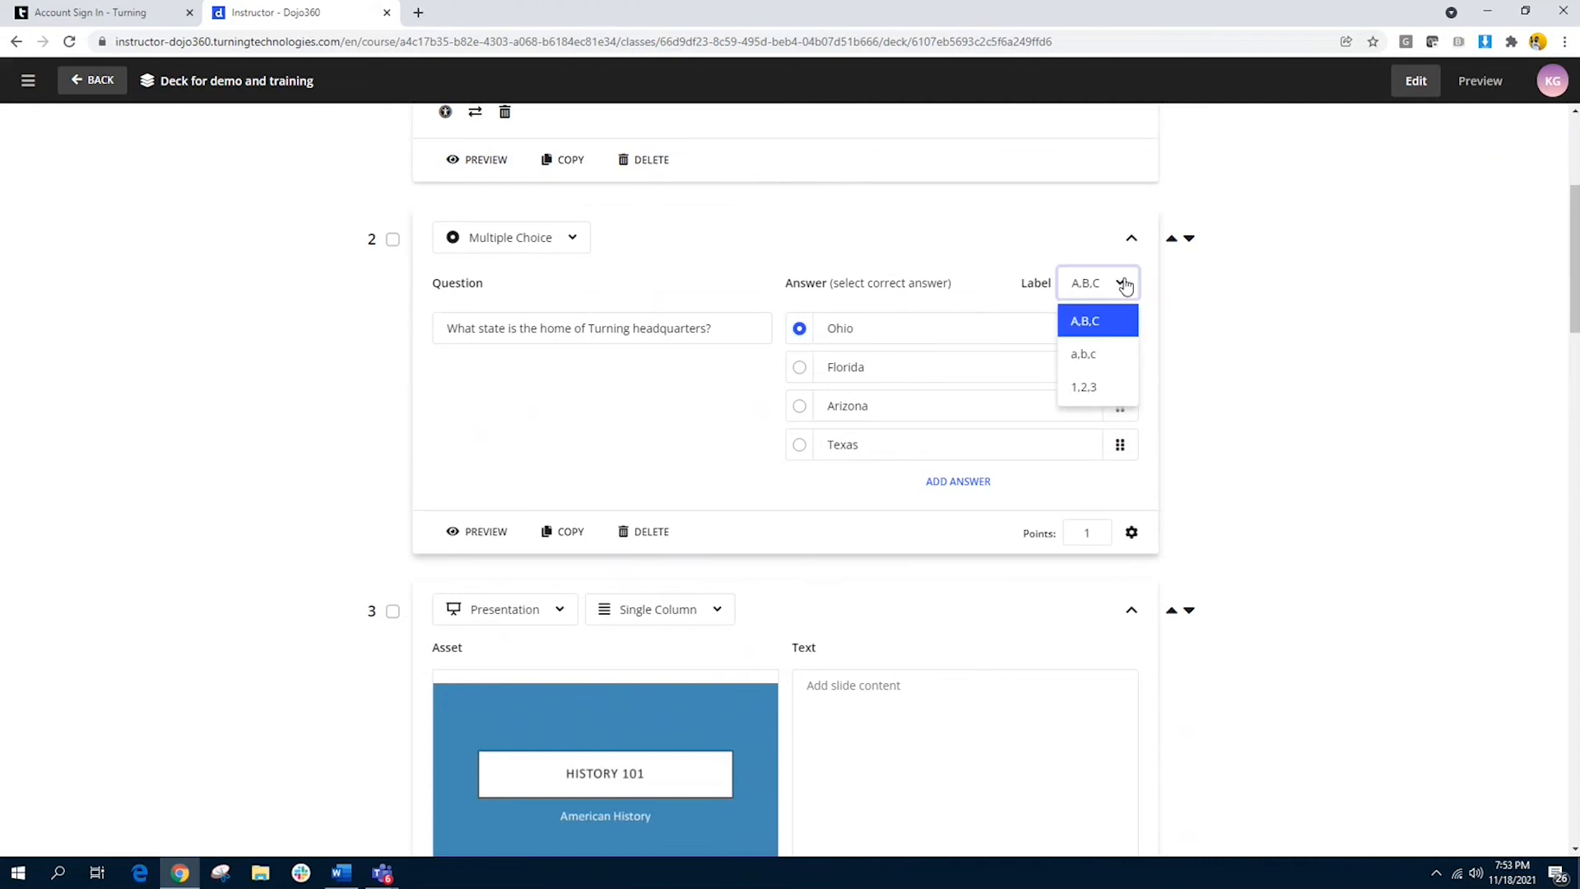
left_click(1100, 324)
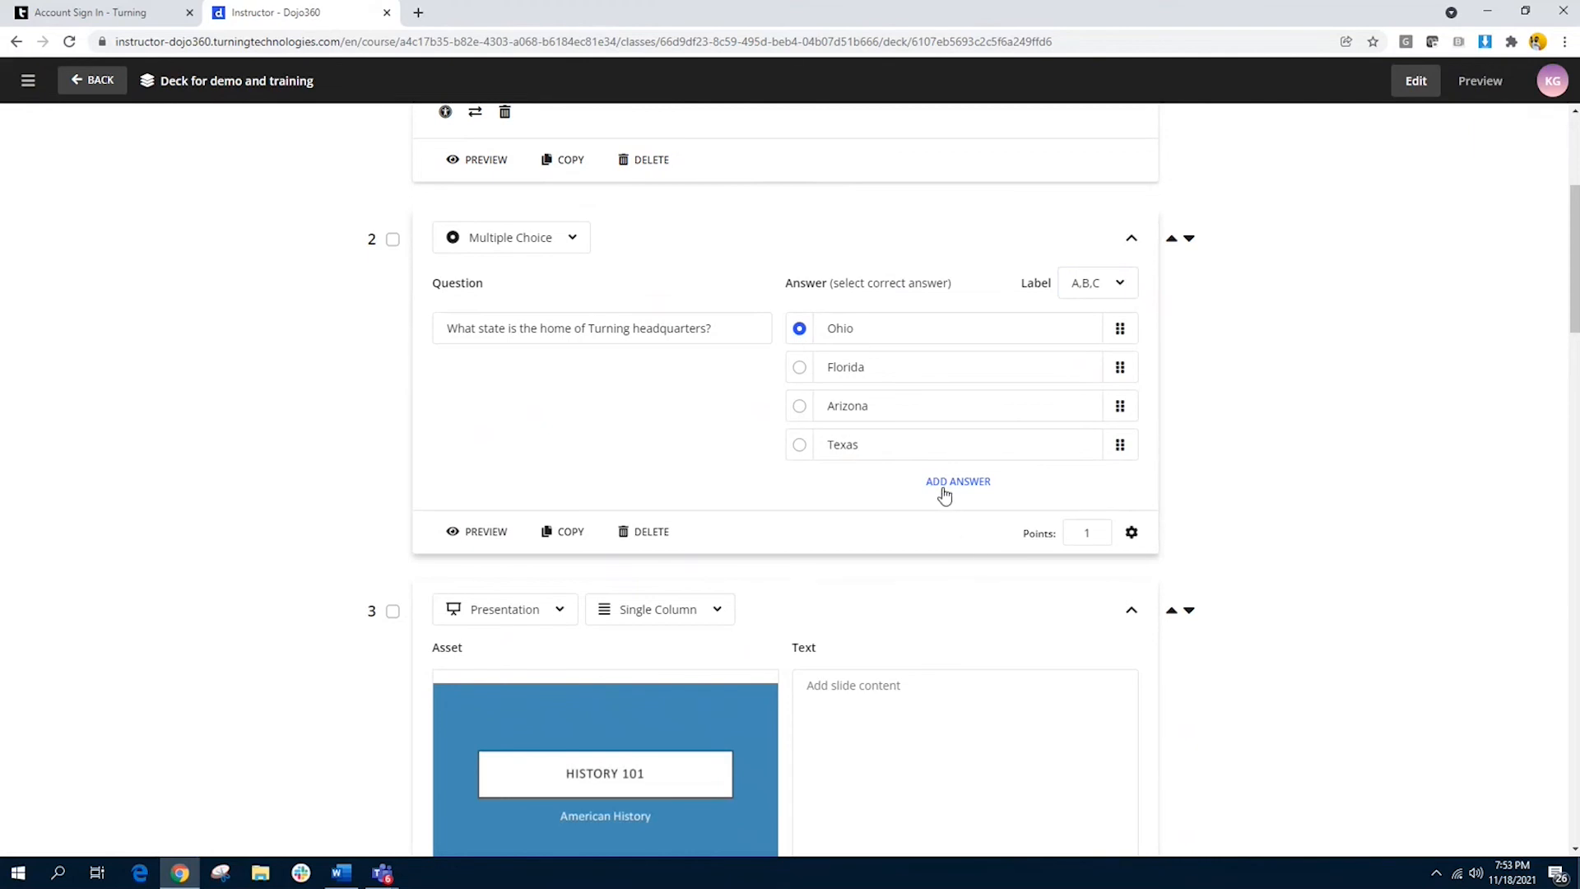
Step: Set the question's points to 10 and check its anonymity and scoring settings without changing them
left_click(1093, 535)
type("0")
left_click(1132, 533)
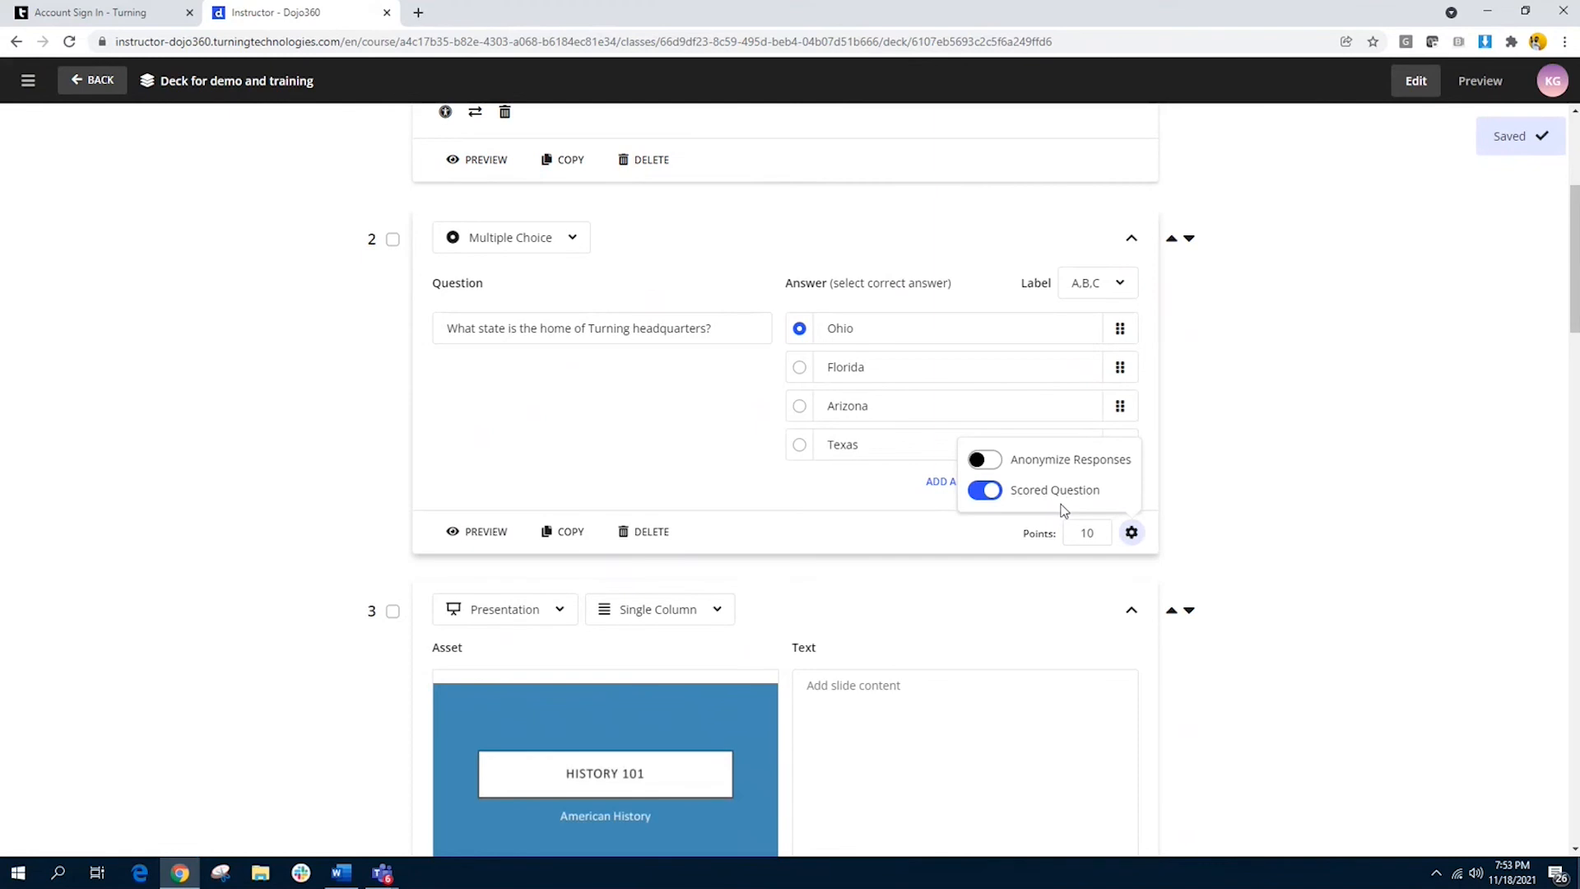
left_click(975, 545)
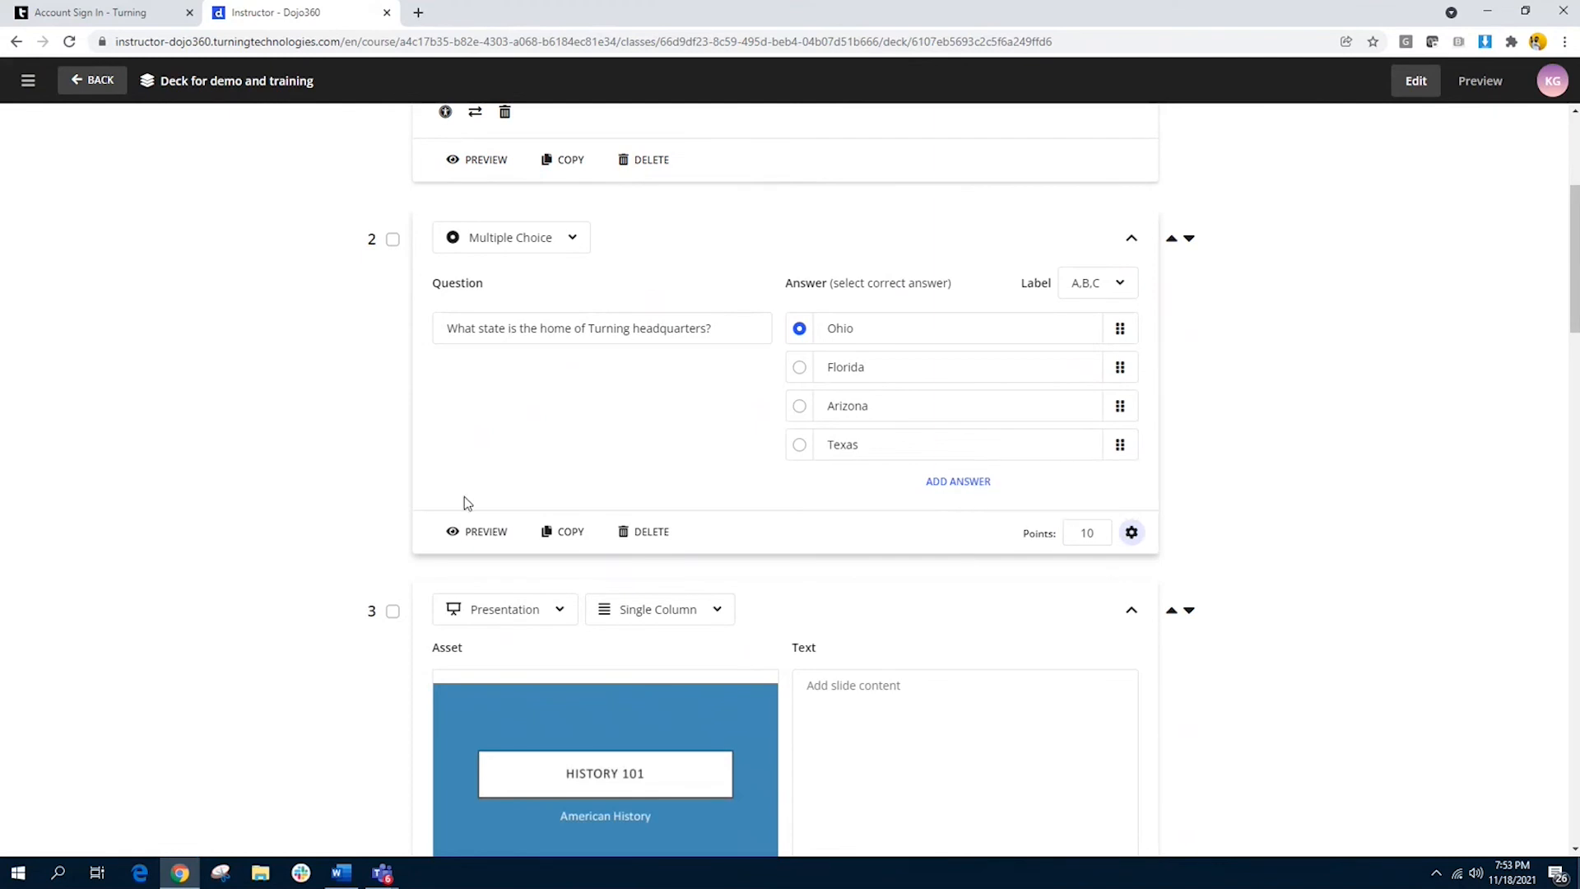
Step: Preview the Turning headquarters question slide, and insert a Hotspot question directly below it
left_click(487, 539)
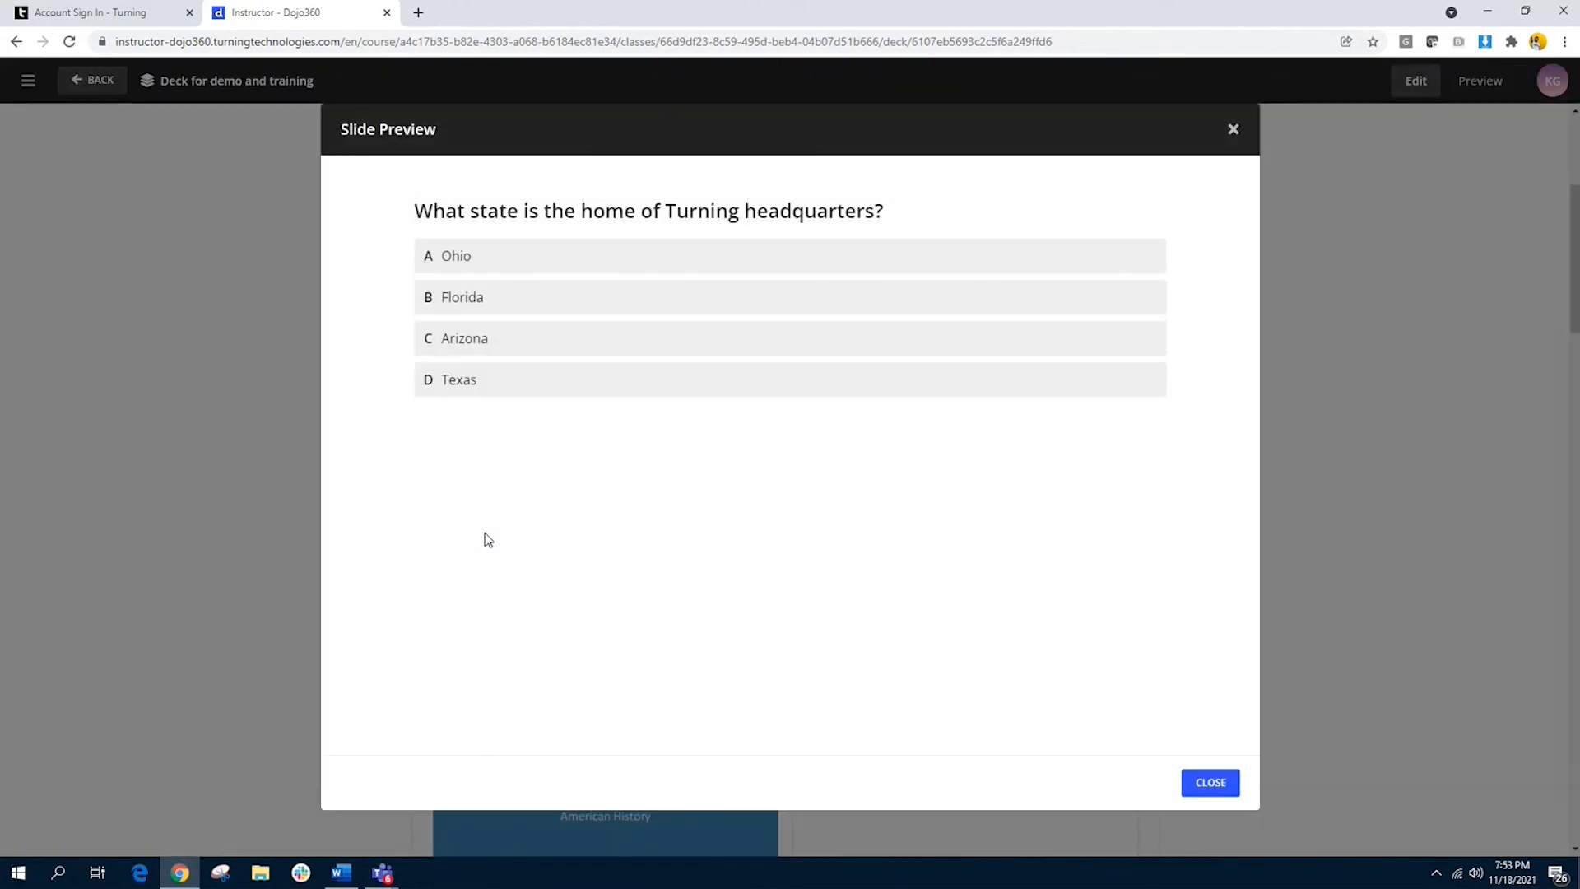
left_click(1209, 784)
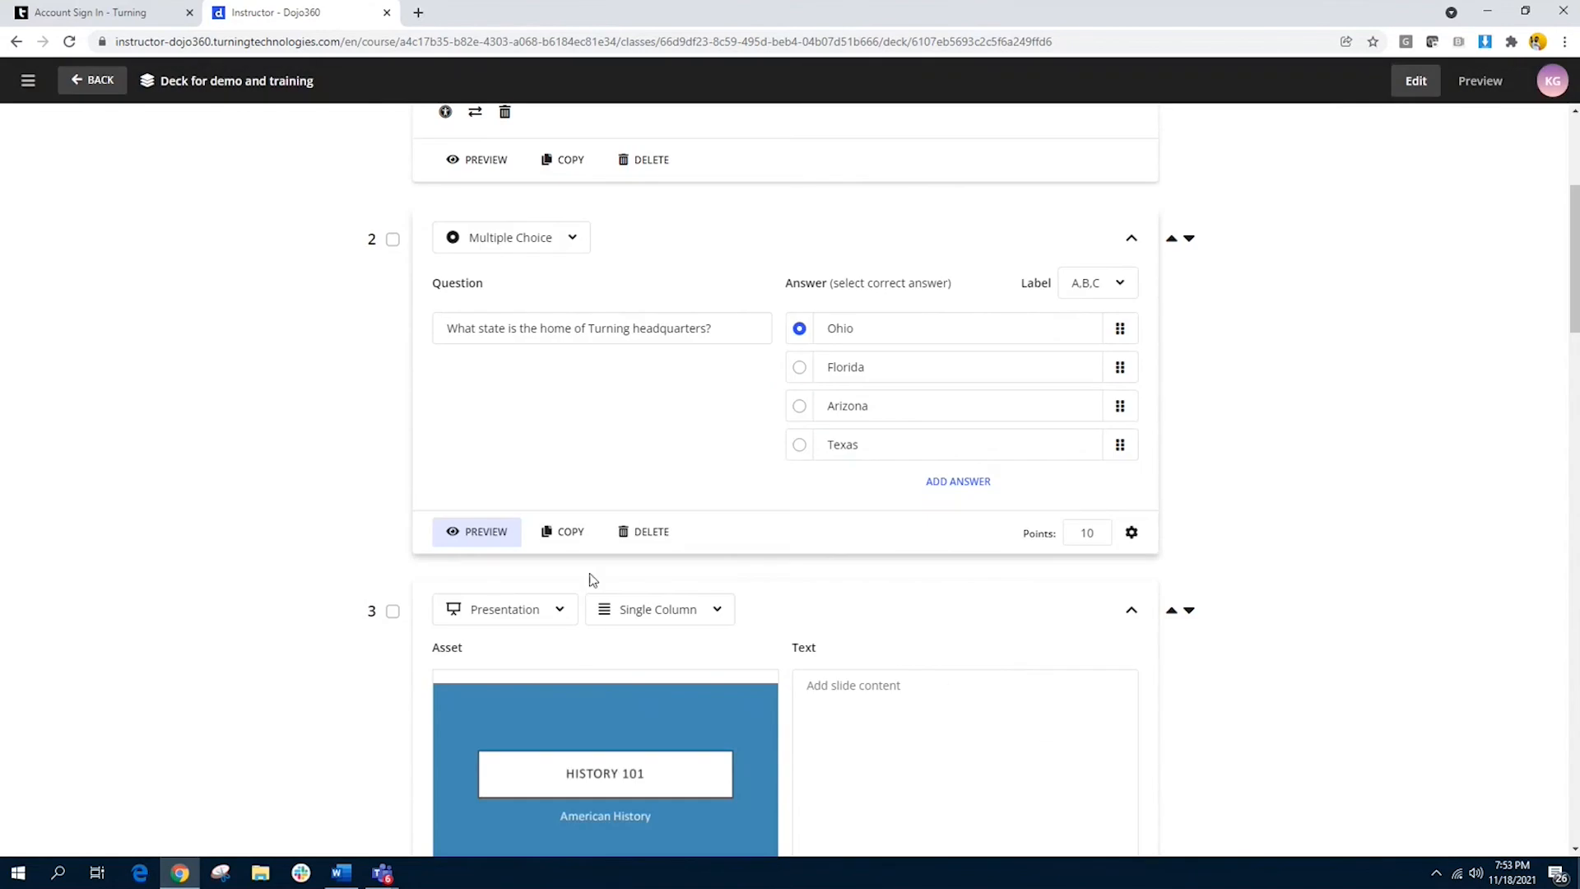
mouse_move(593, 565)
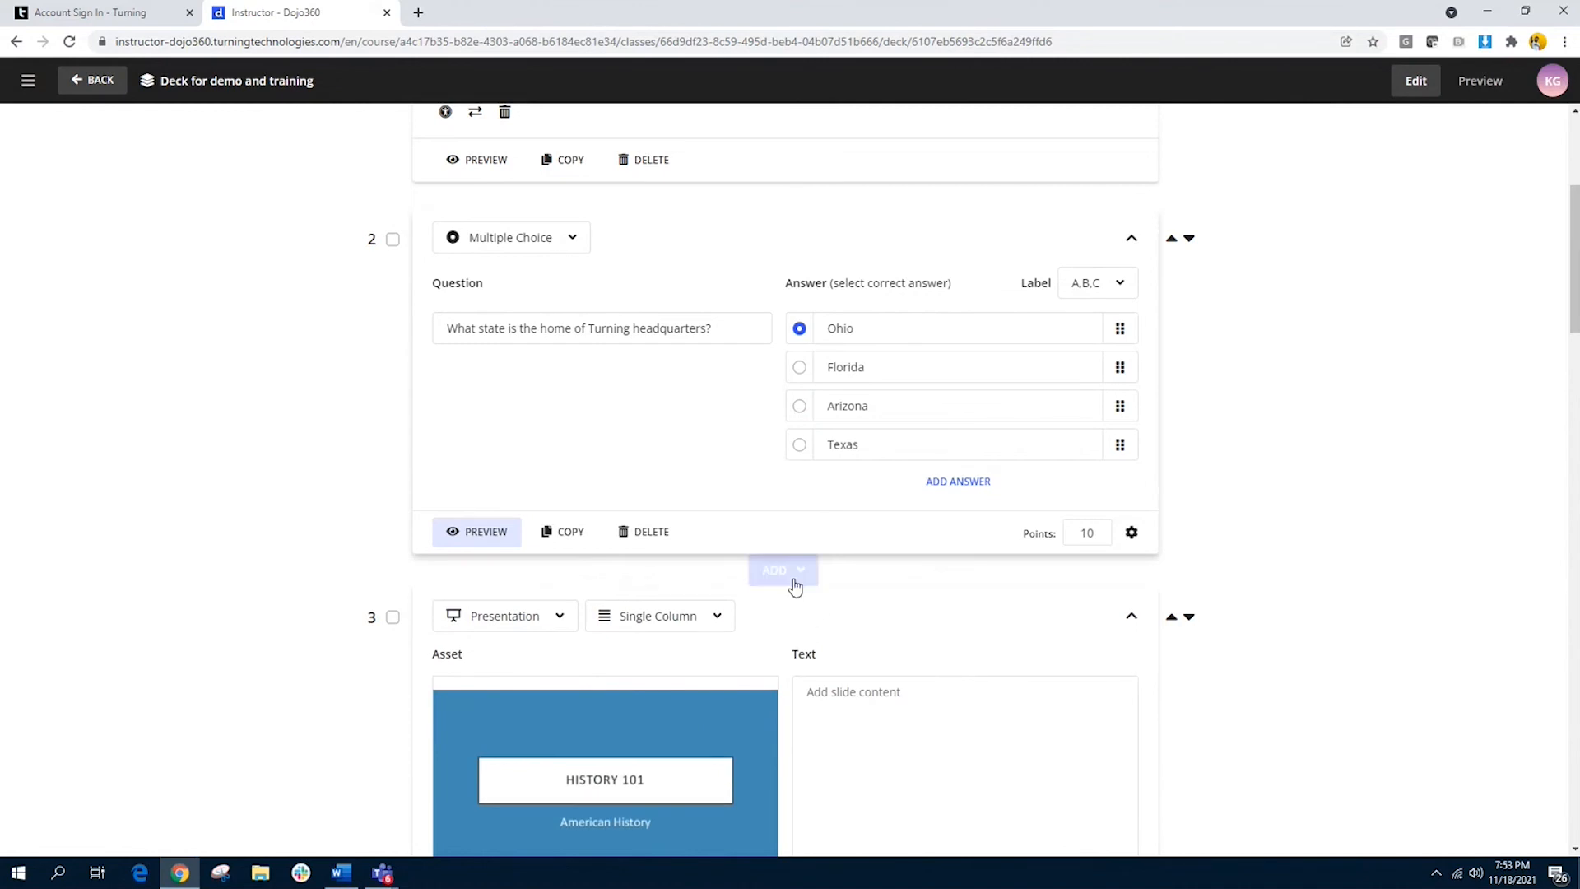
left_click(806, 586)
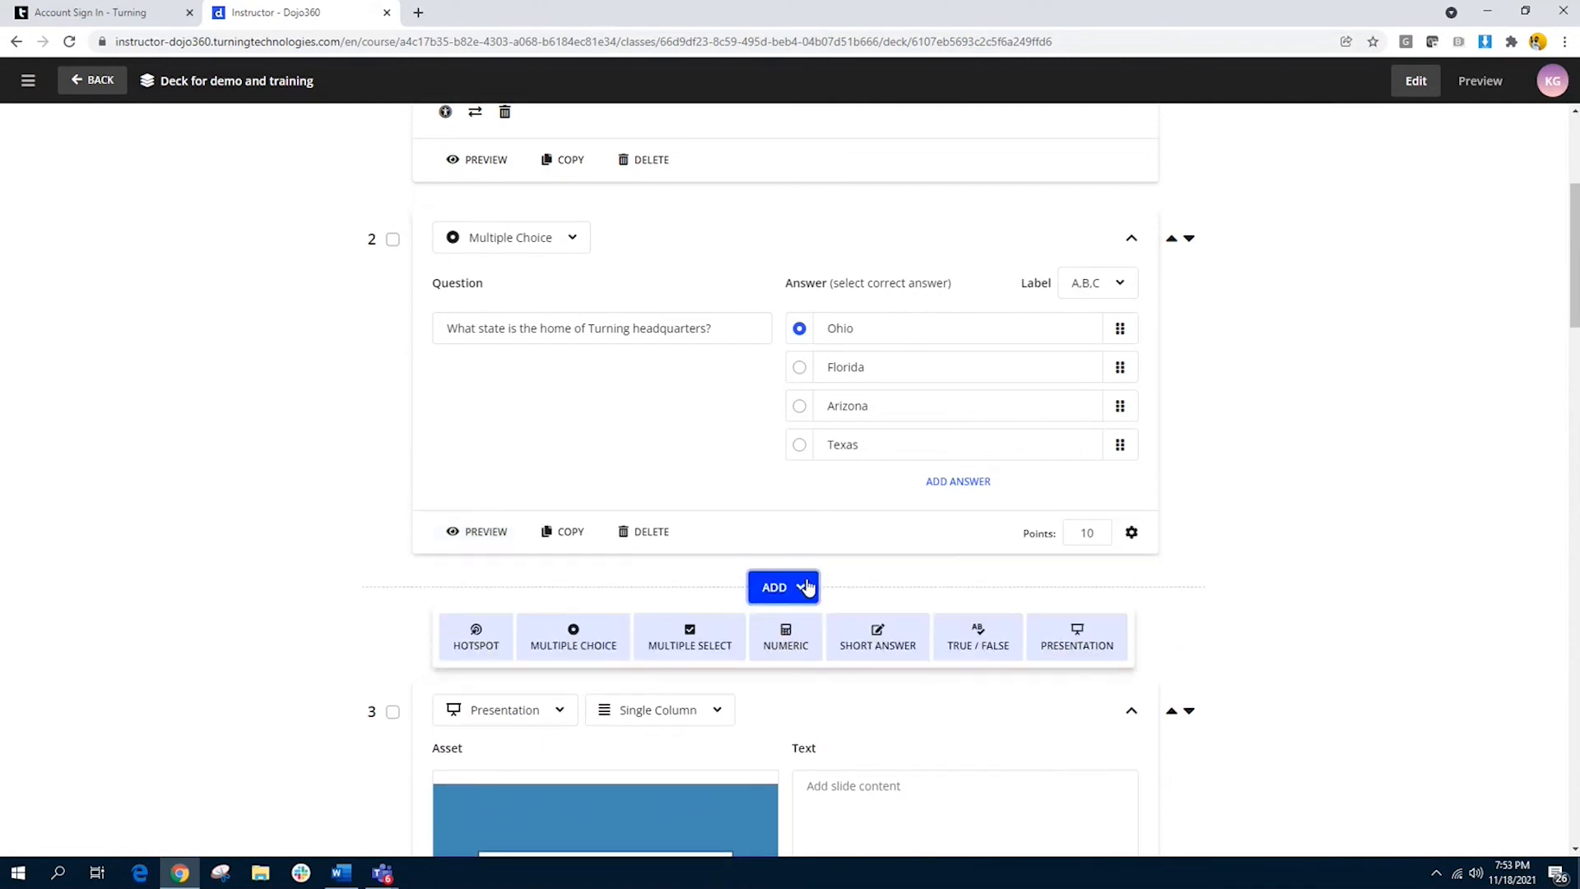
left_click(477, 642)
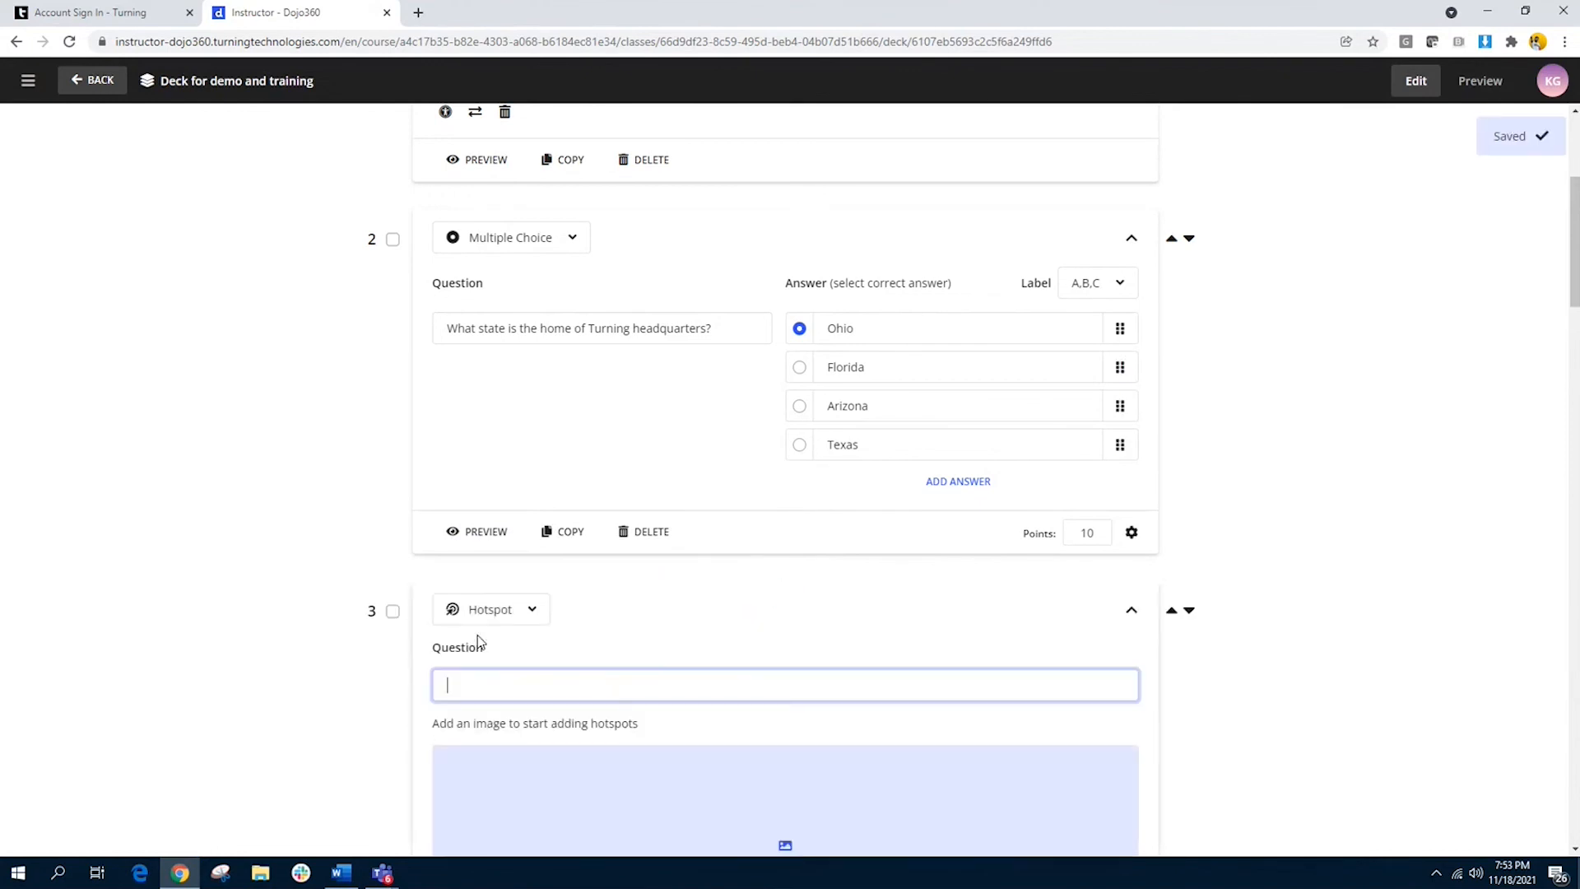
Step: Add the existing content image "Balnk map of USA.jpg" to the new hotspot question
scroll(702, 638, "down", 2)
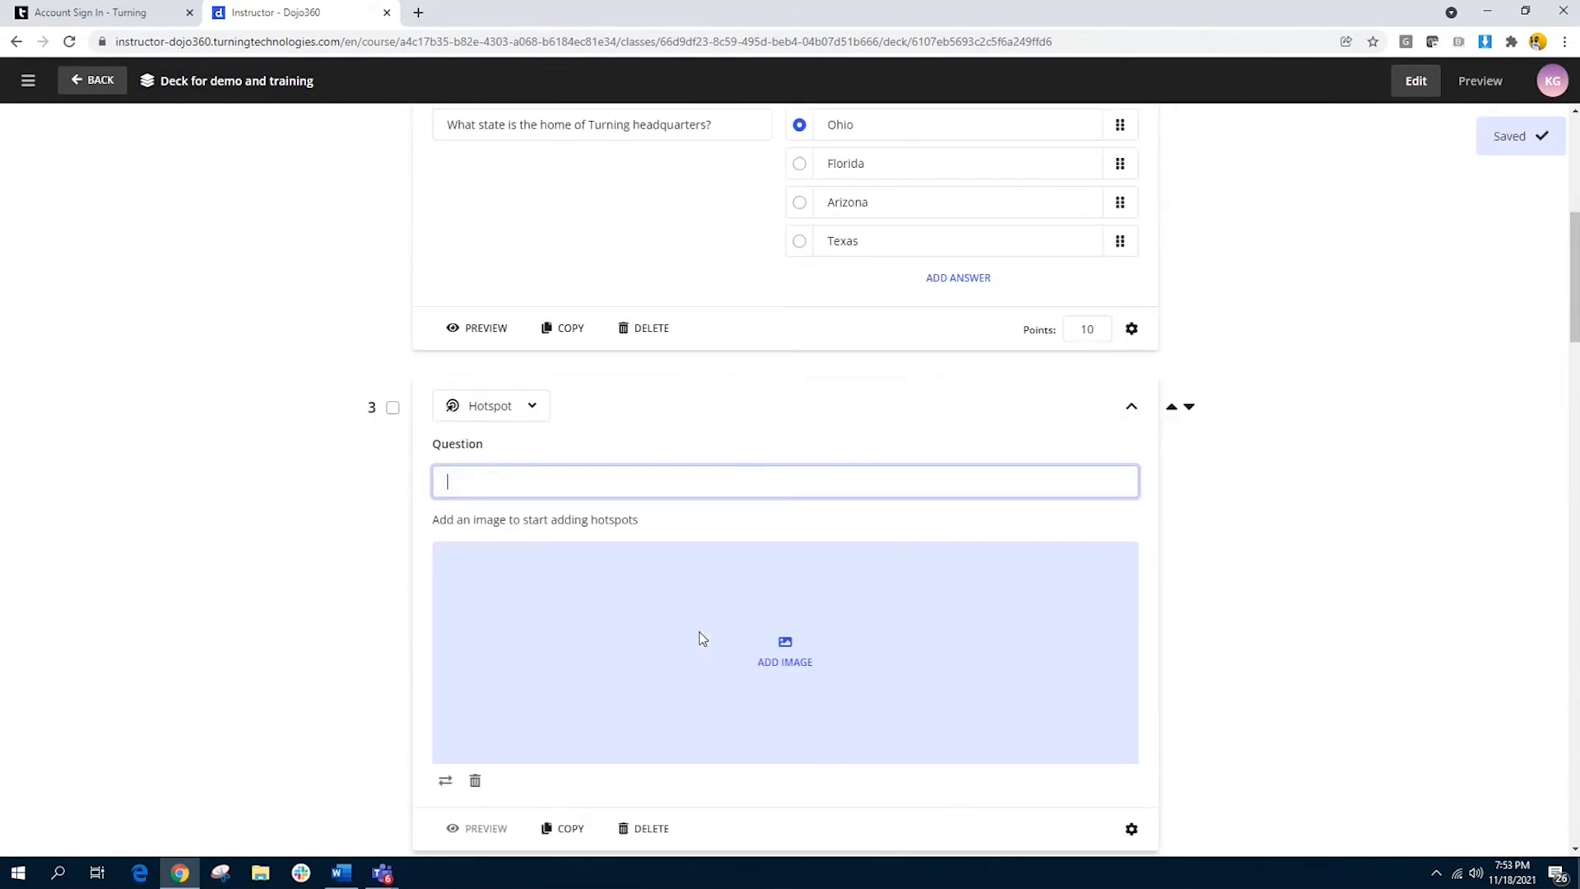
left_click(789, 656)
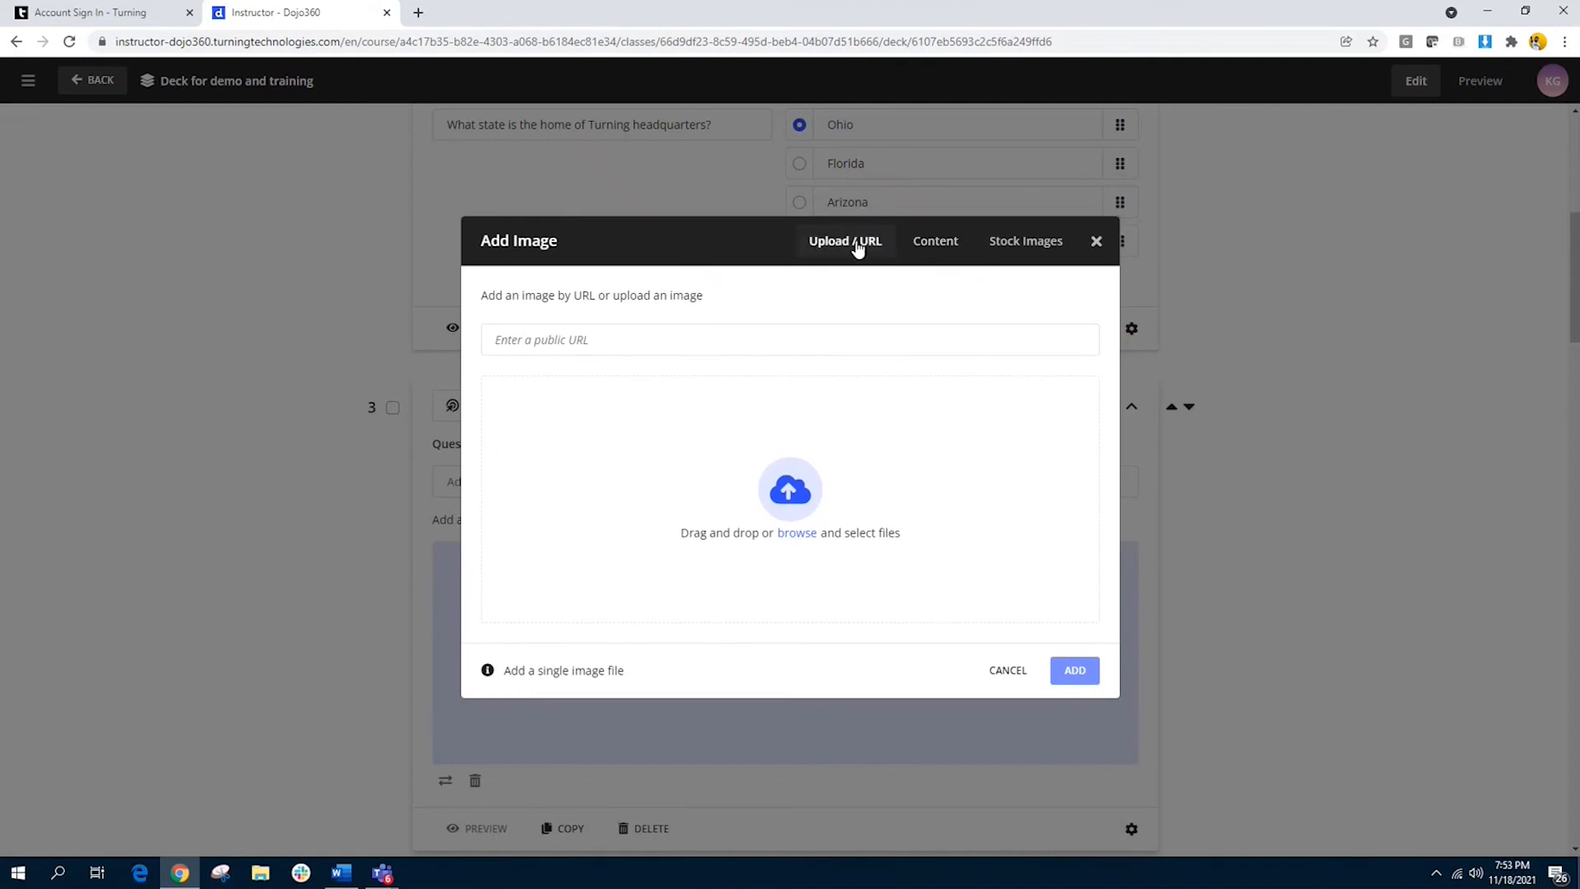
left_click(935, 242)
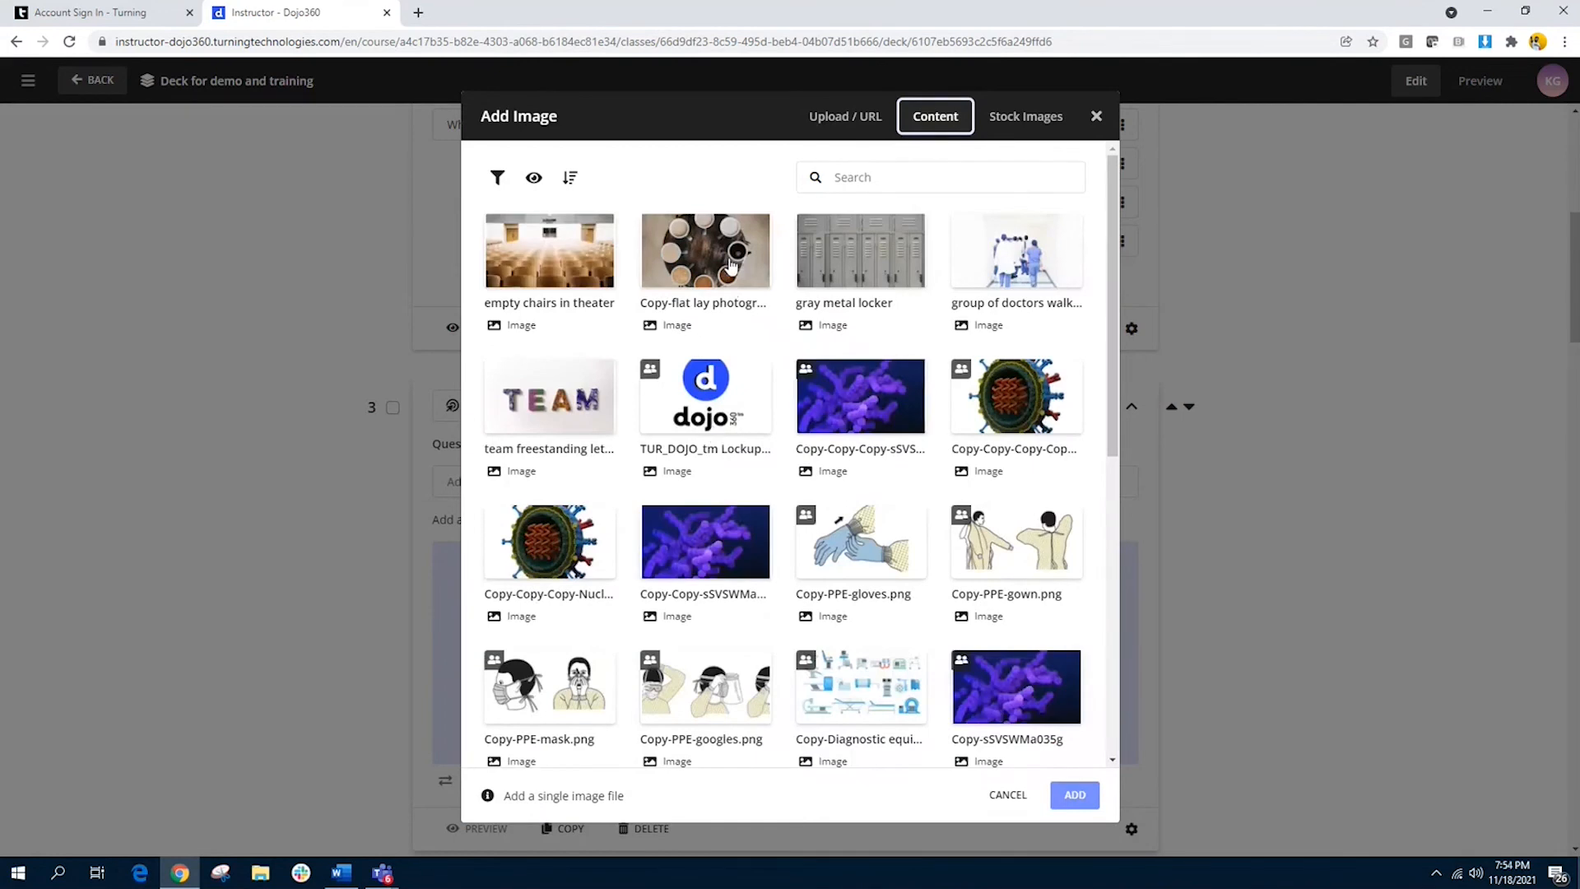
scroll(731, 264, "down", 2)
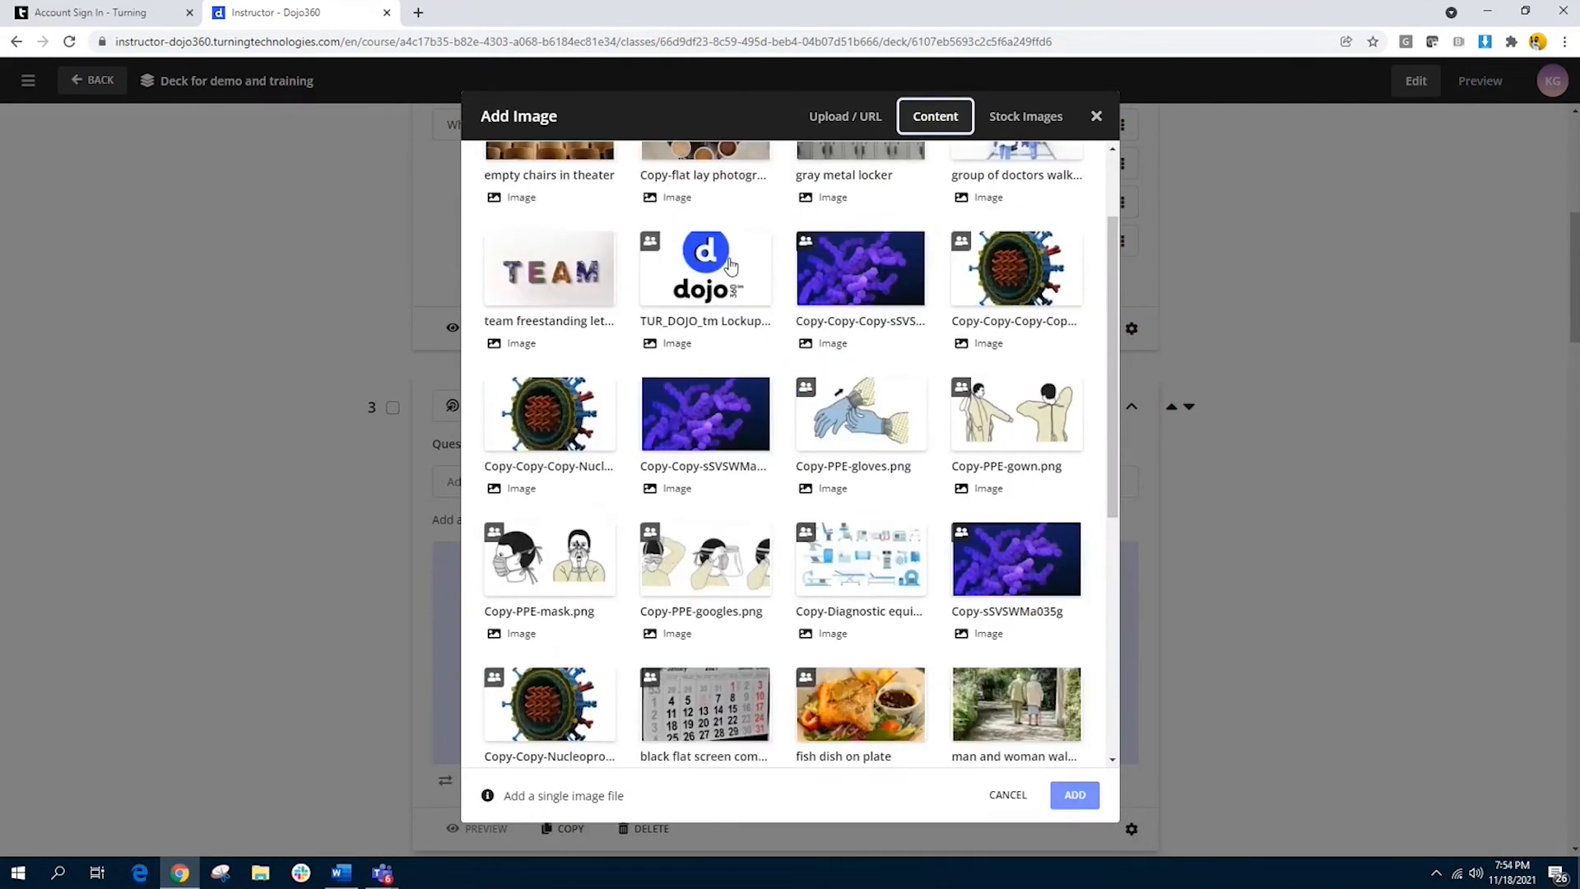
scroll(730, 264, "down", 5)
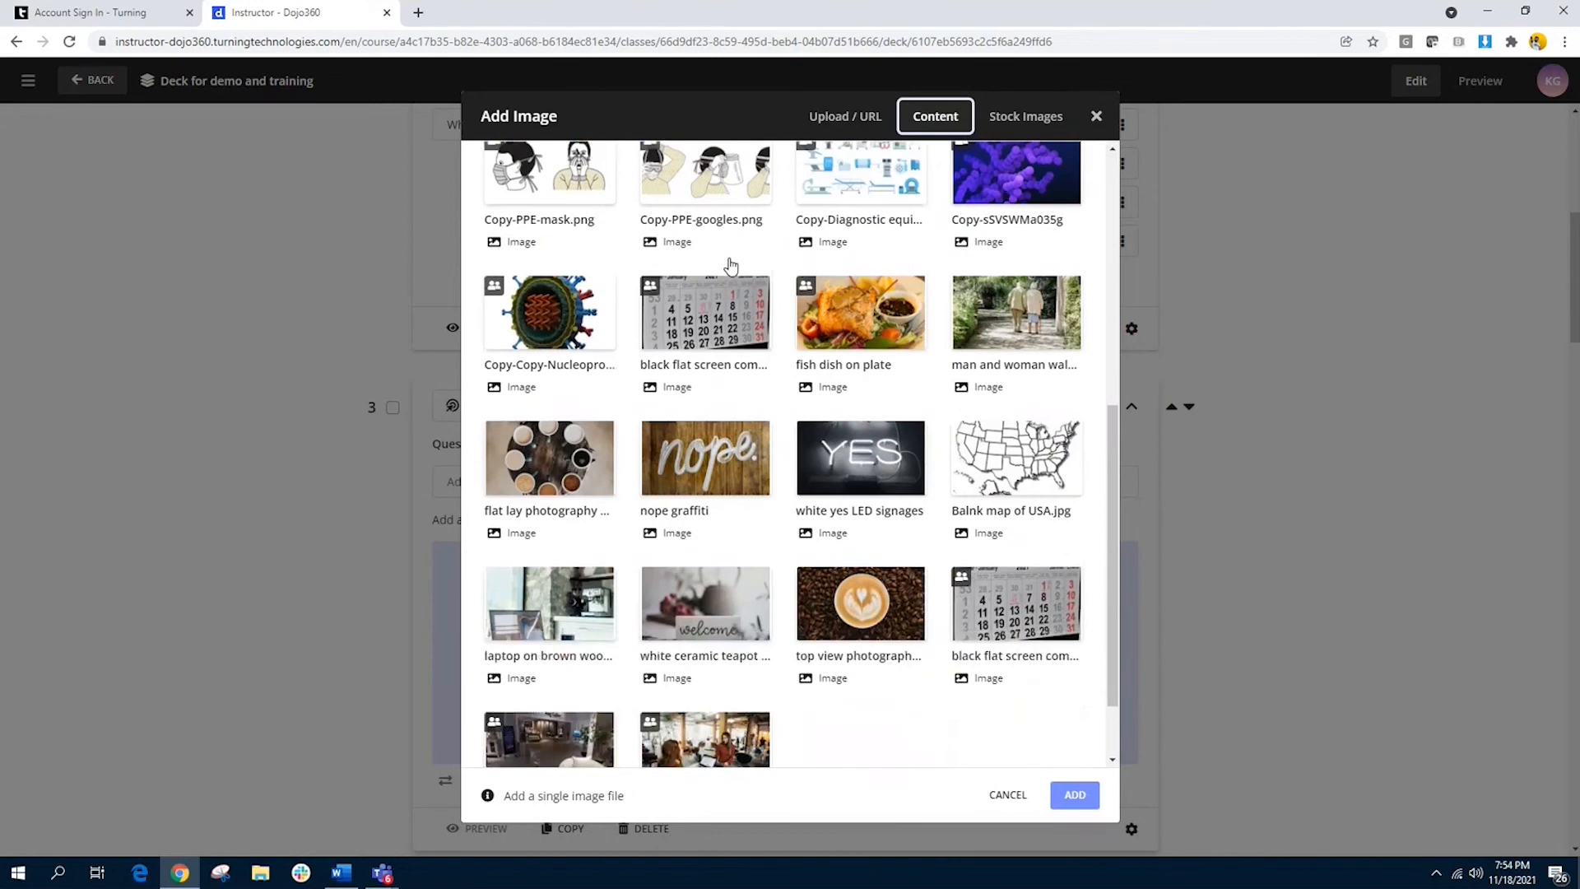
scroll(731, 266, "down", 2)
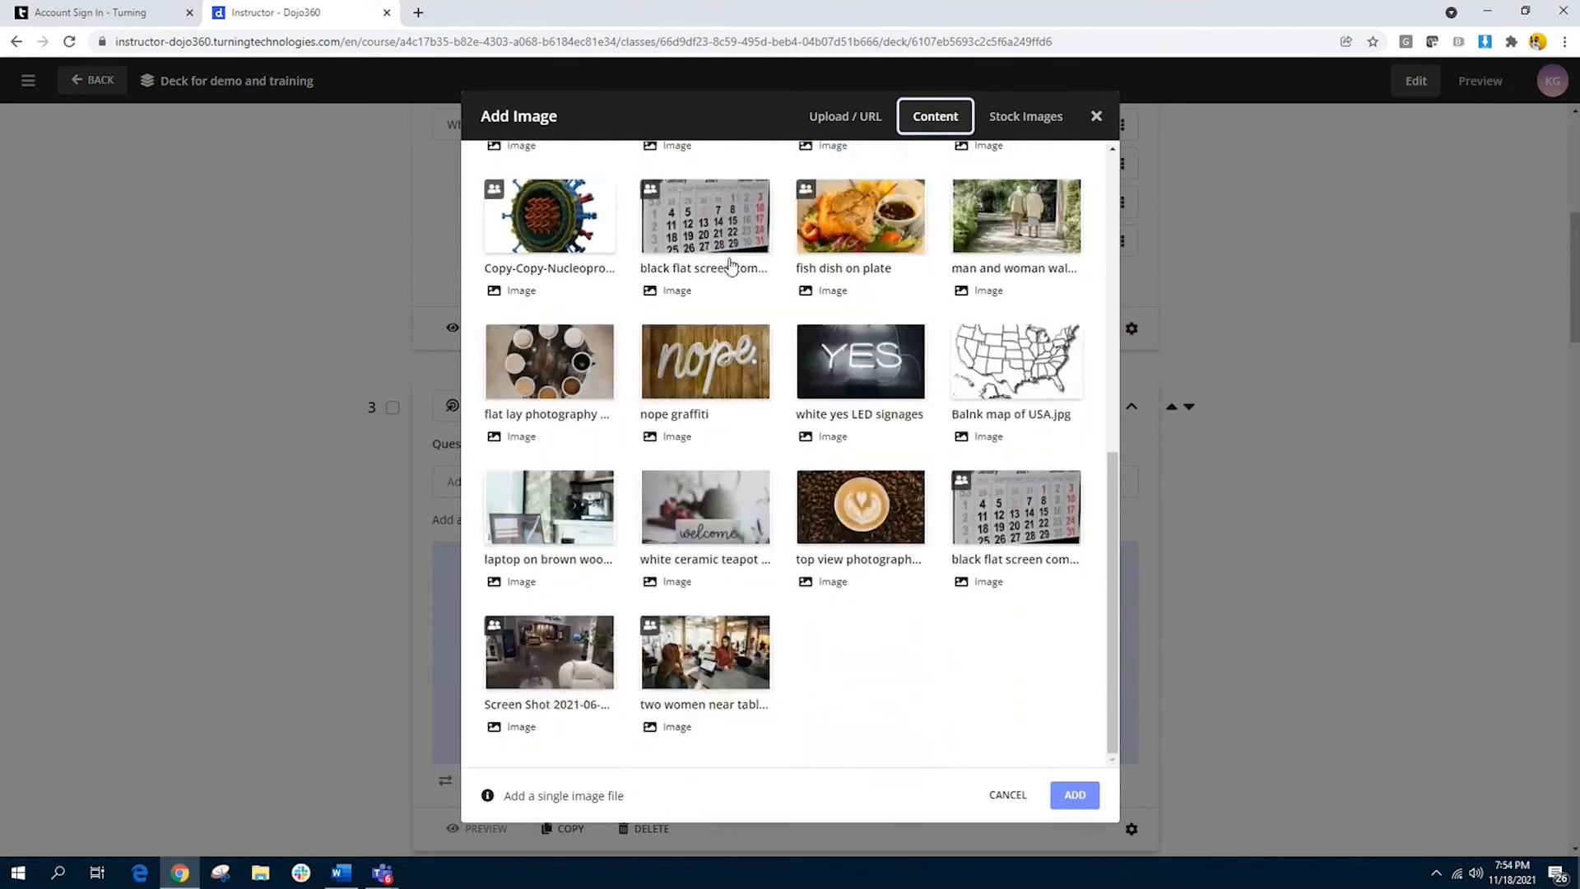
left_click(1046, 392)
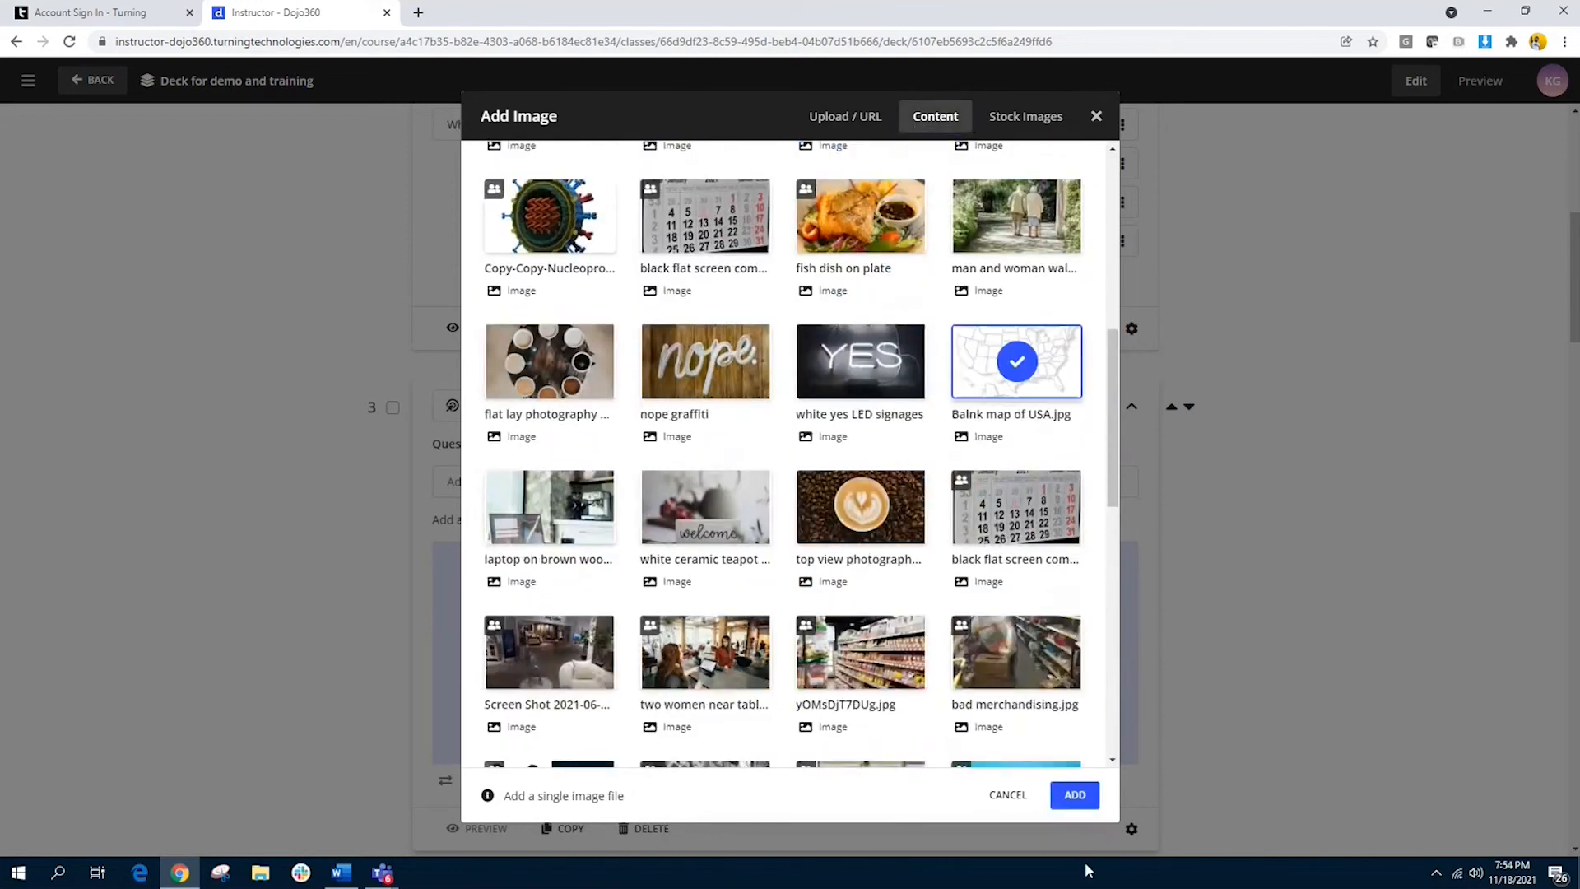
left_click(1077, 797)
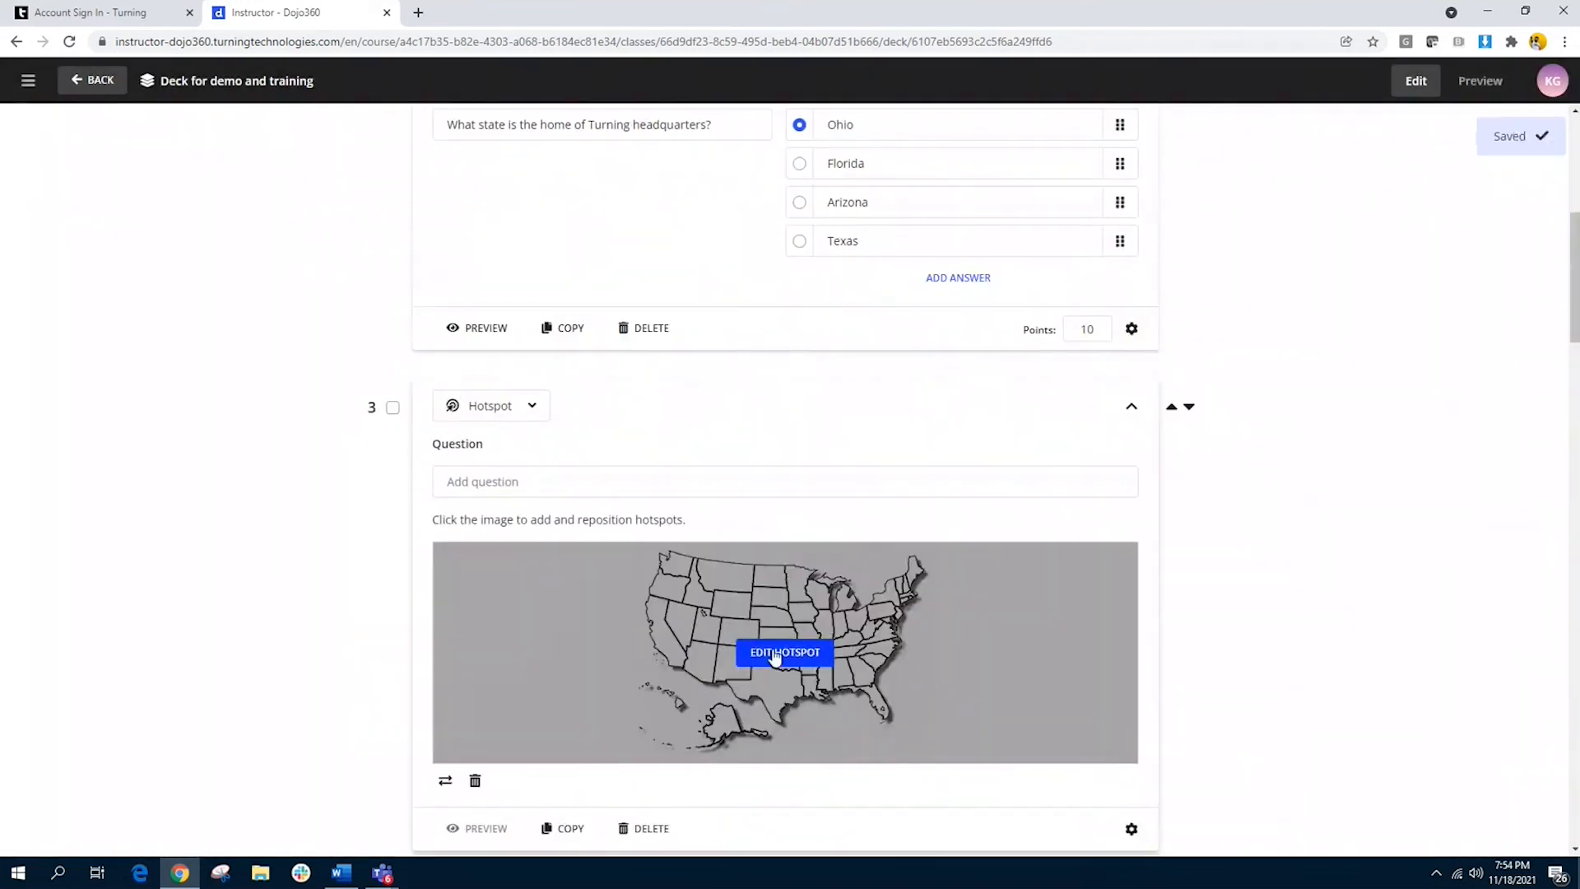
Step: Add a rectangular hotspot over Florida on the USA map and save it
left_click(773, 653)
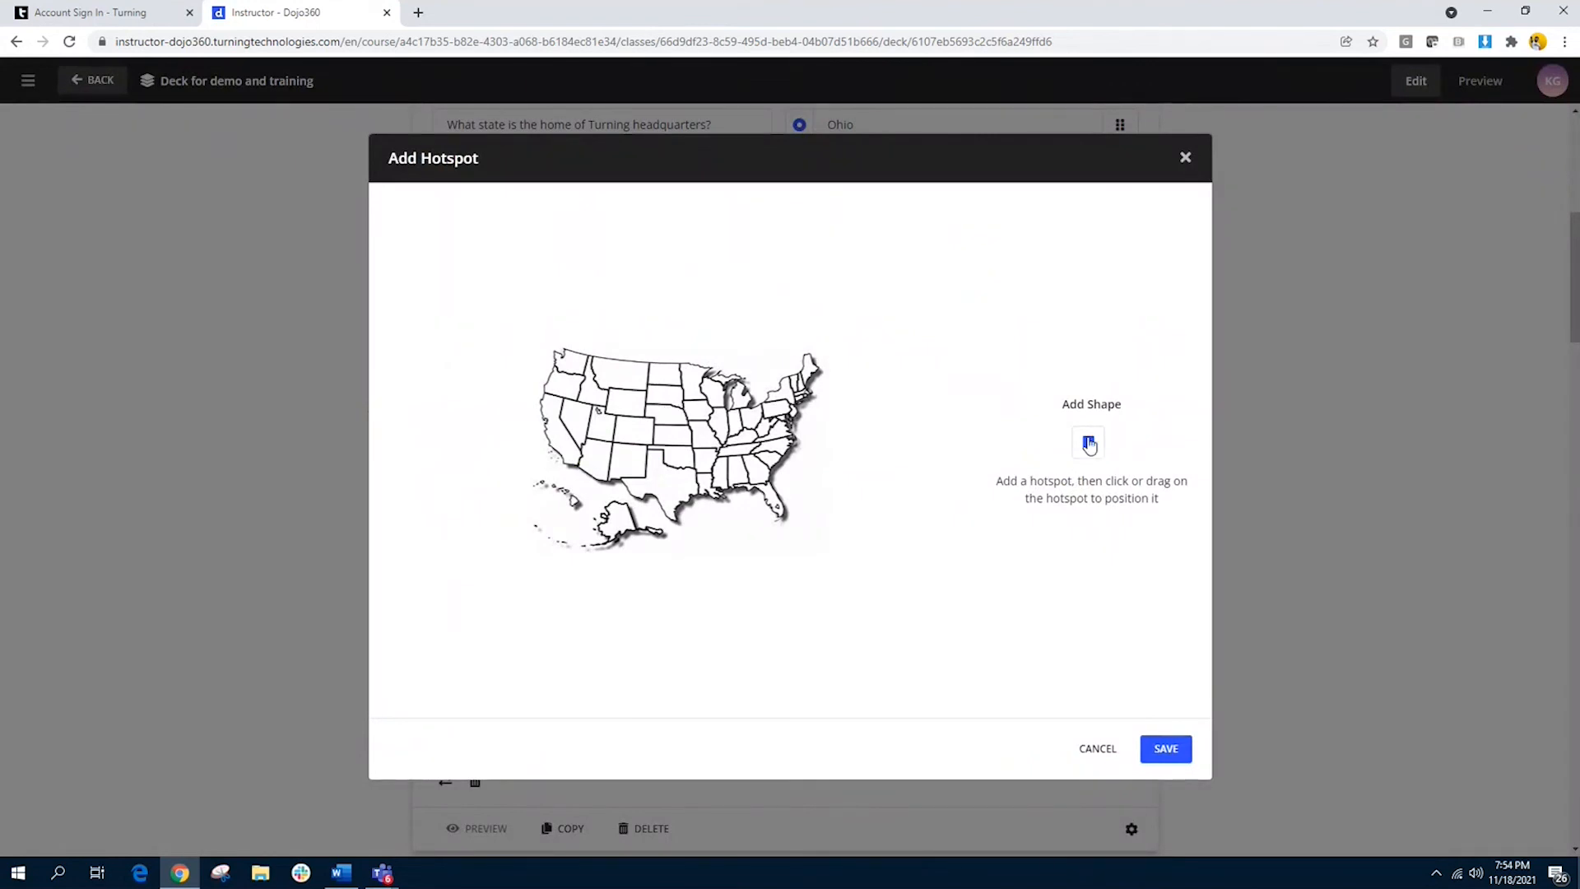
left_click(1089, 444)
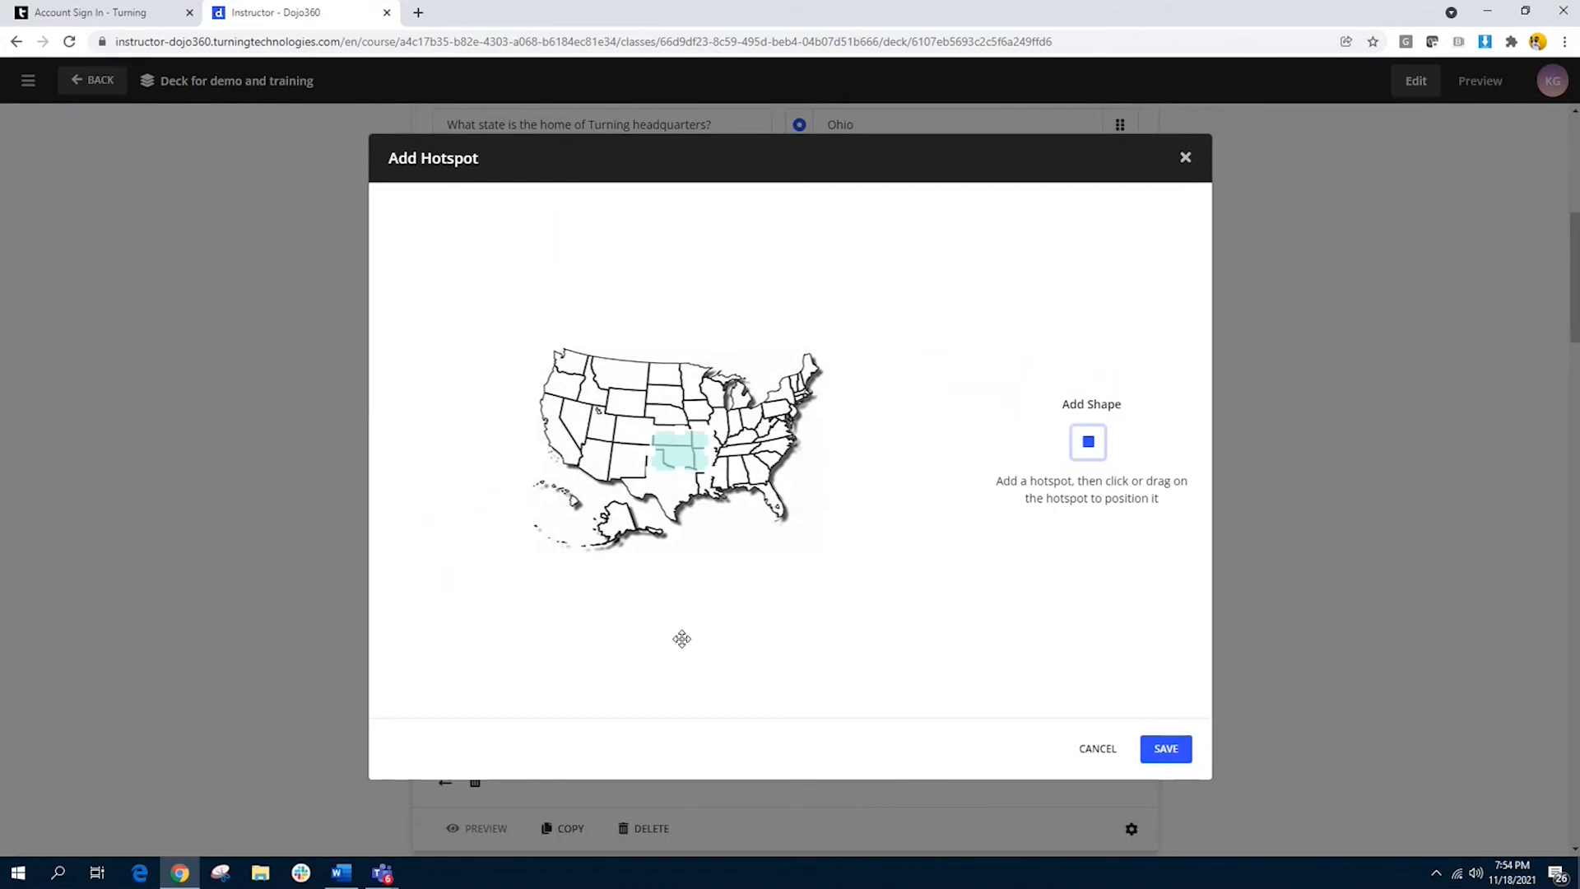
left_click_drag(687, 435, 771, 498)
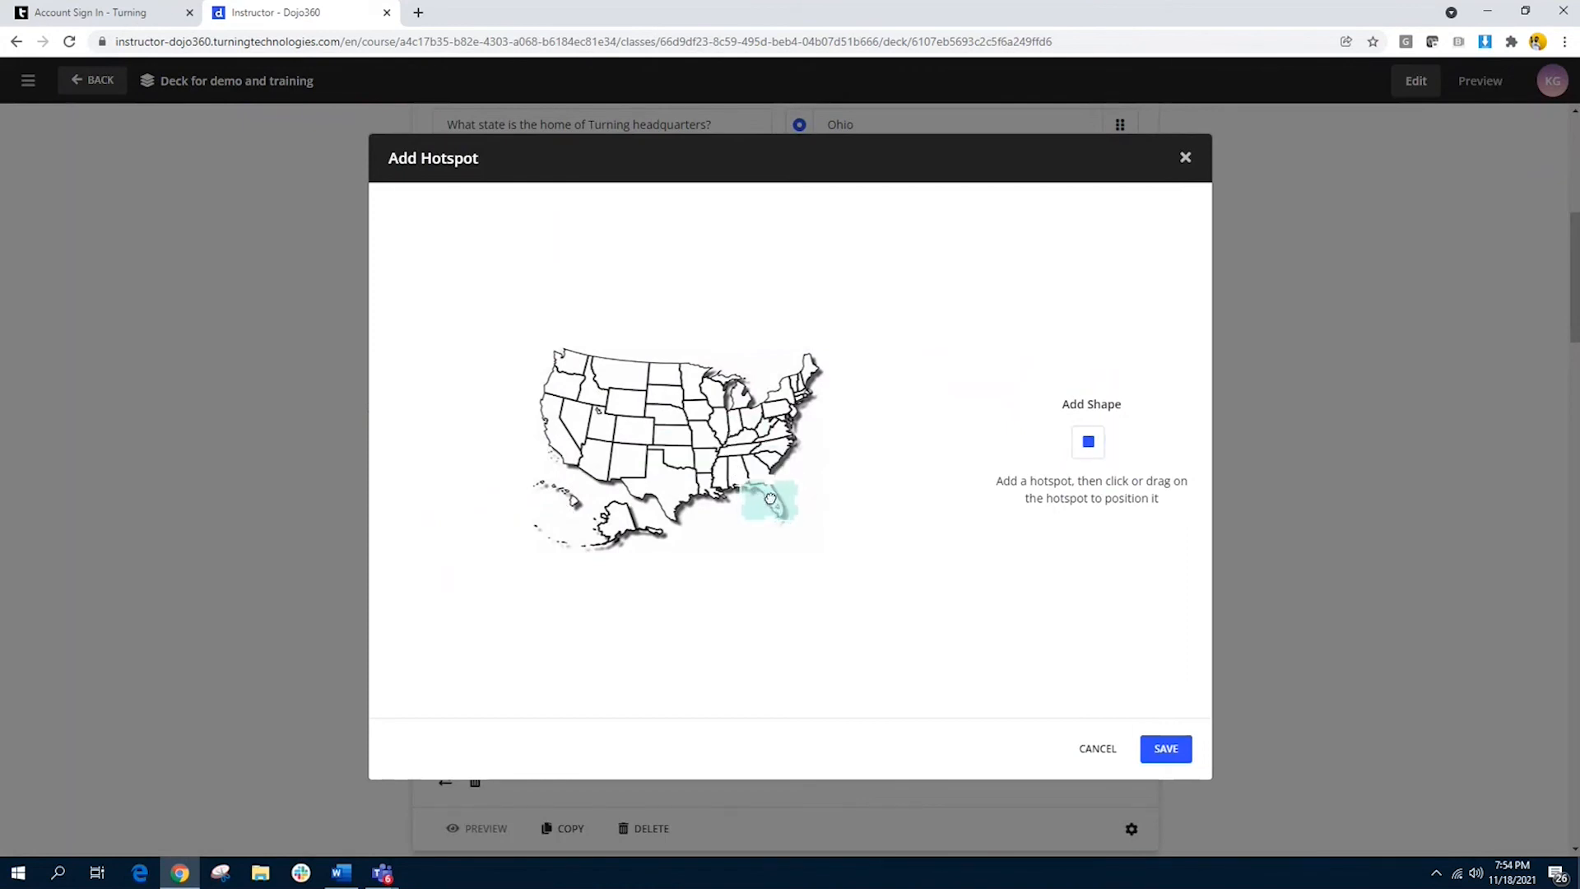
left_click(1164, 749)
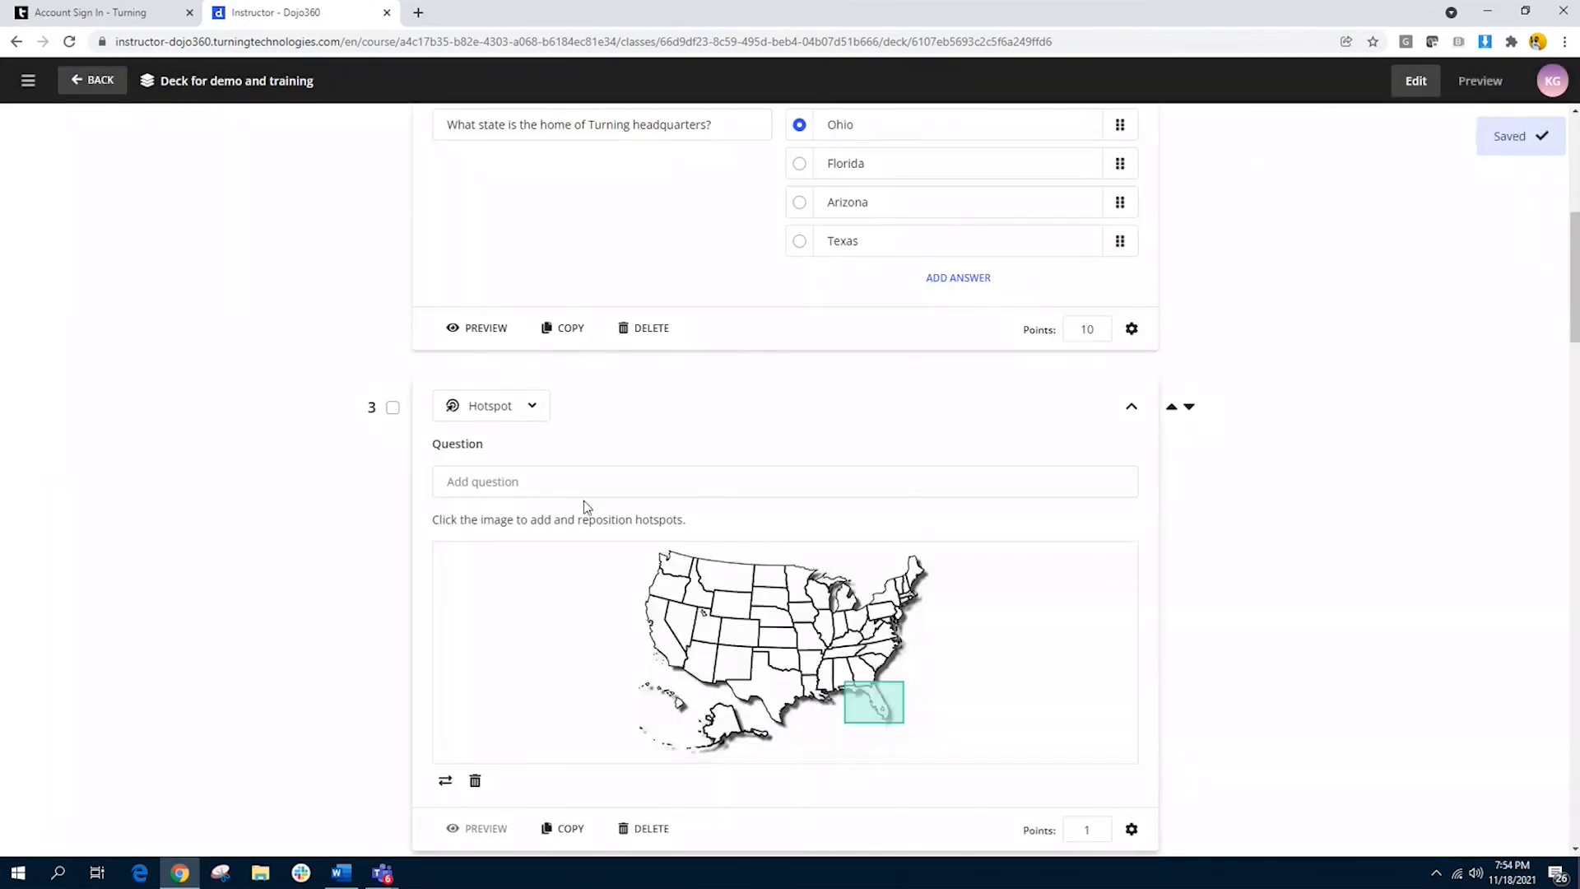
Step: Enter "Where would I like to be on vacation?" as the hotspot slide's question text
left_click(591, 480)
type("Where ")
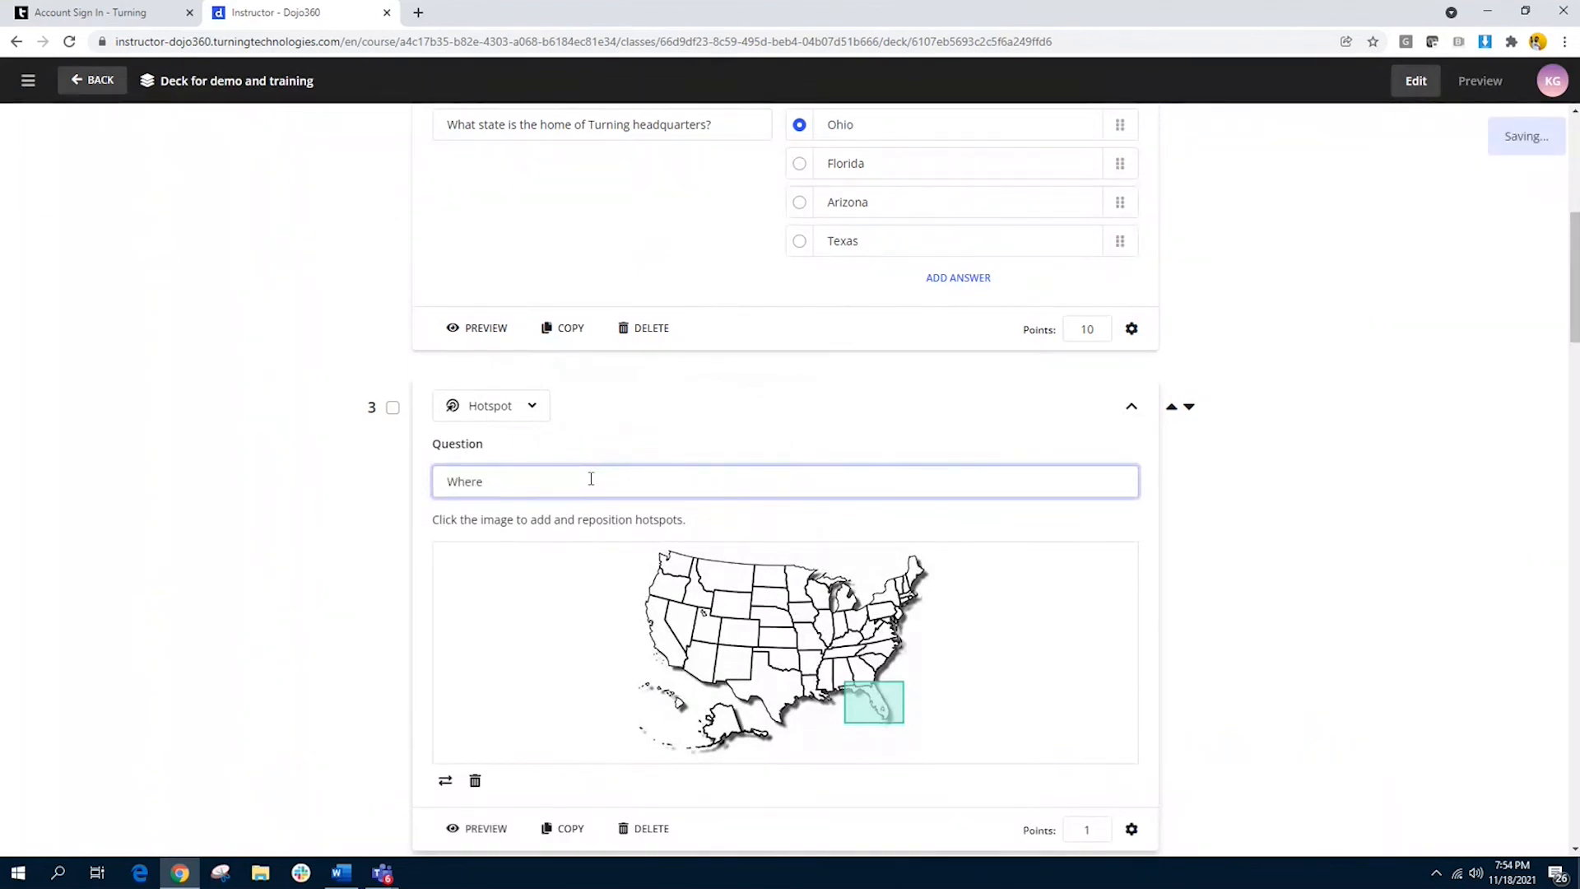
type("did")
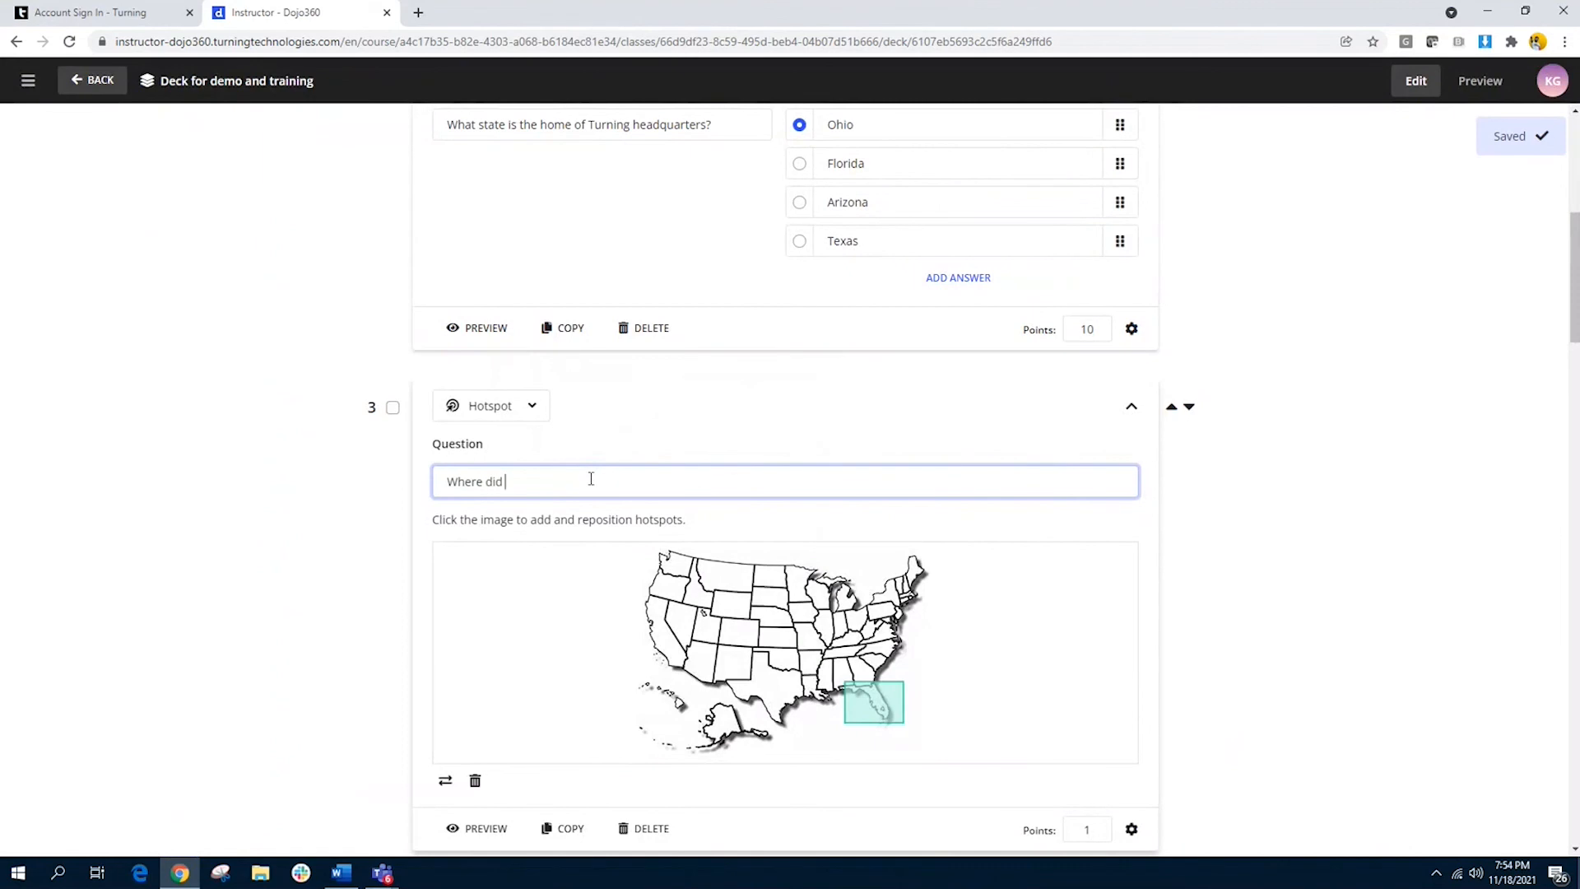
key("BackSpace")
key("BackSpace")
key("BackSpace")
type("would I like to be ")
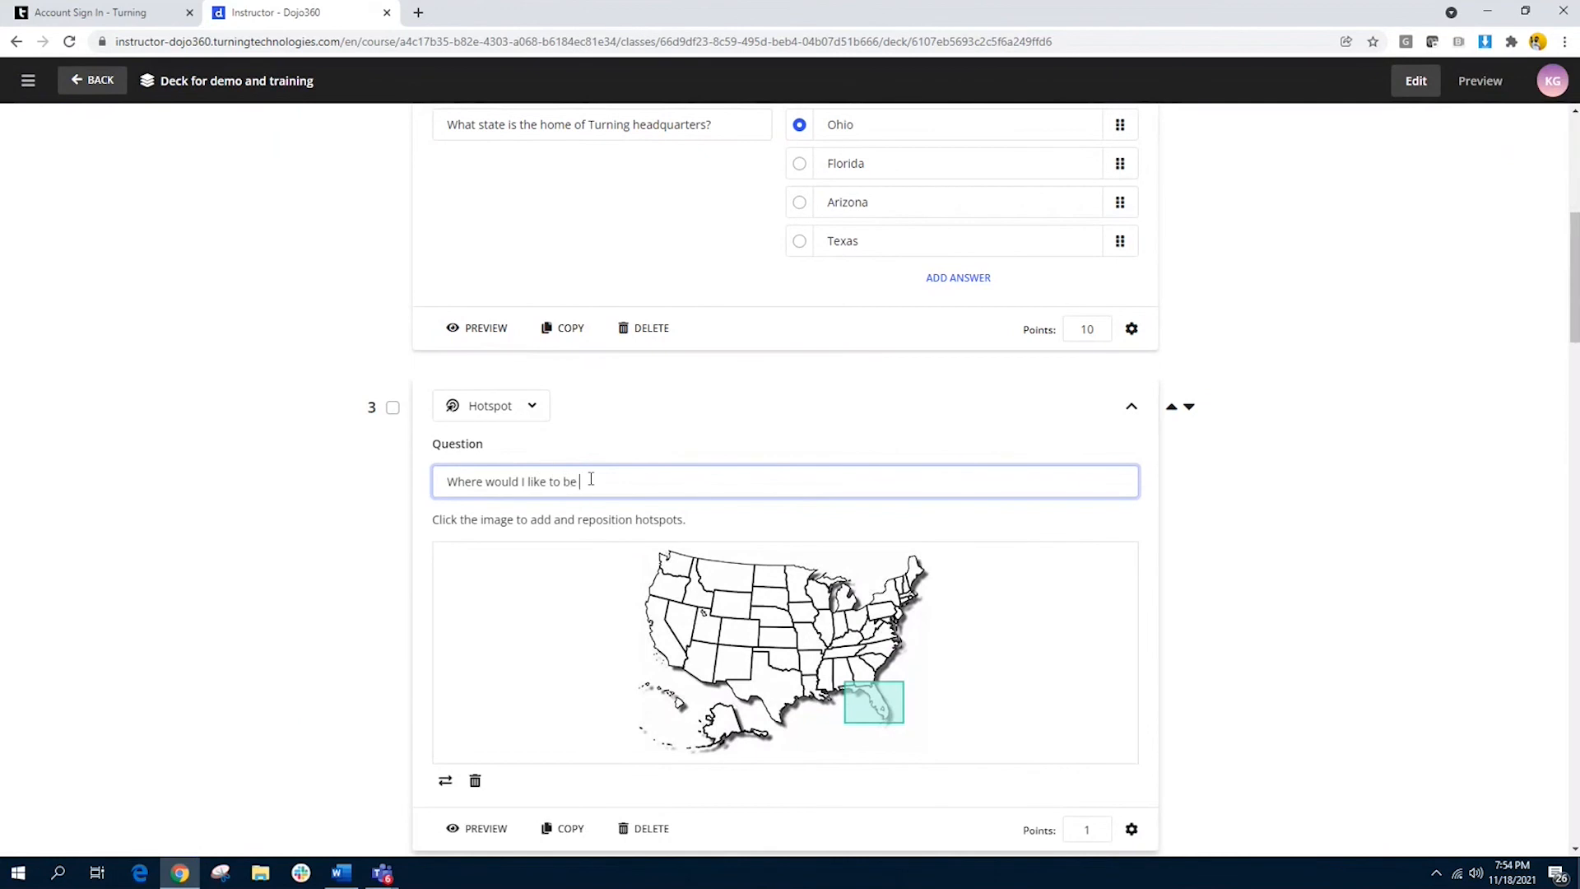
type("on v")
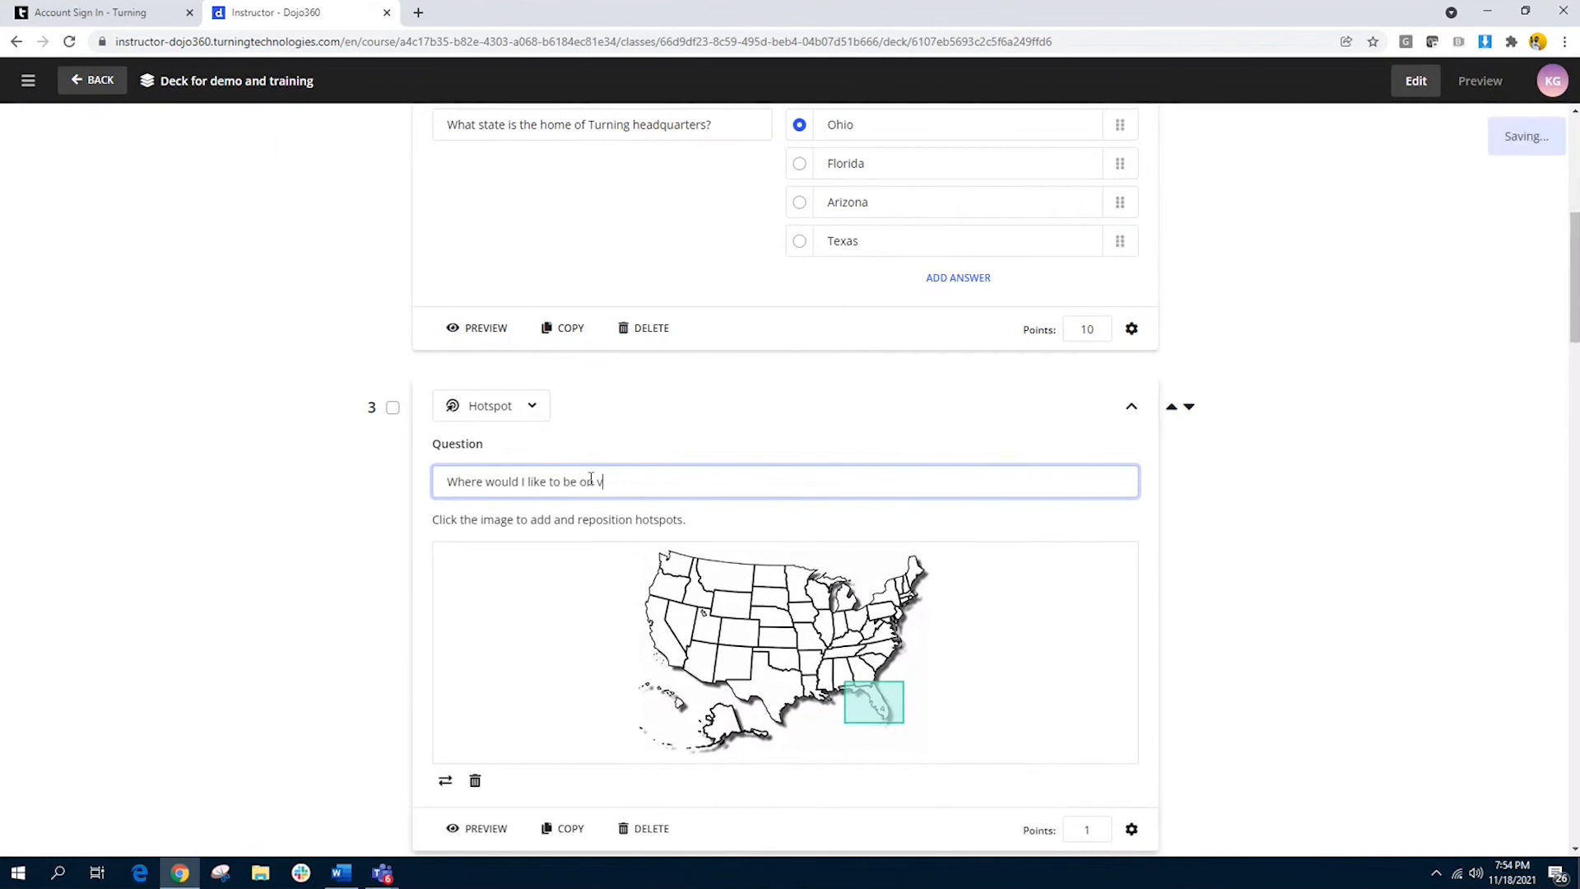
type("acation?")
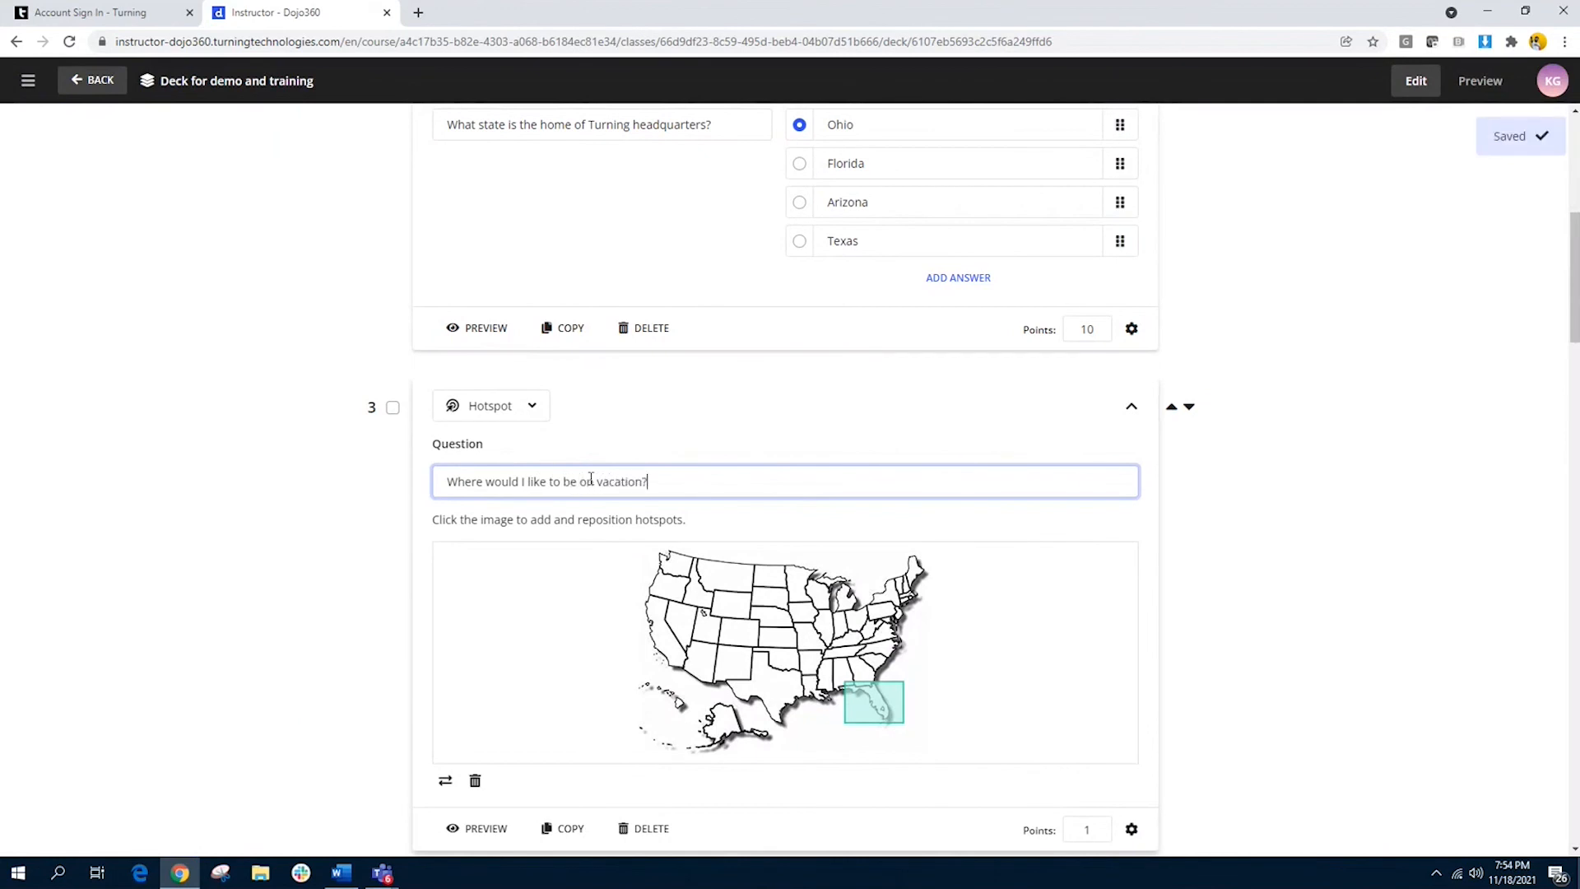
mouse_move(1034, 694)
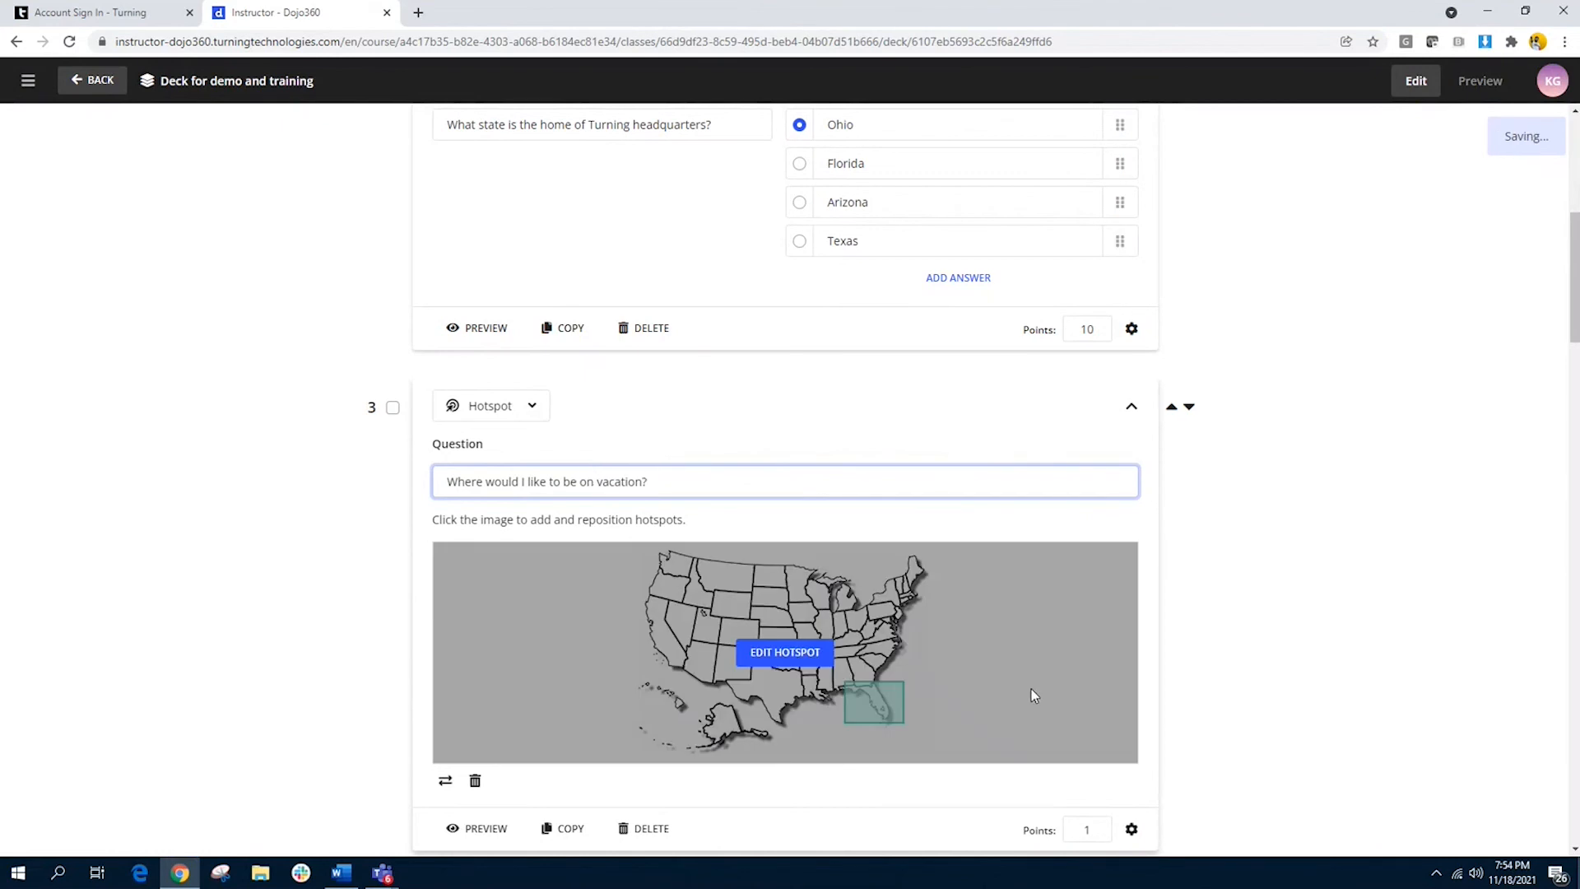
left_click(931, 790)
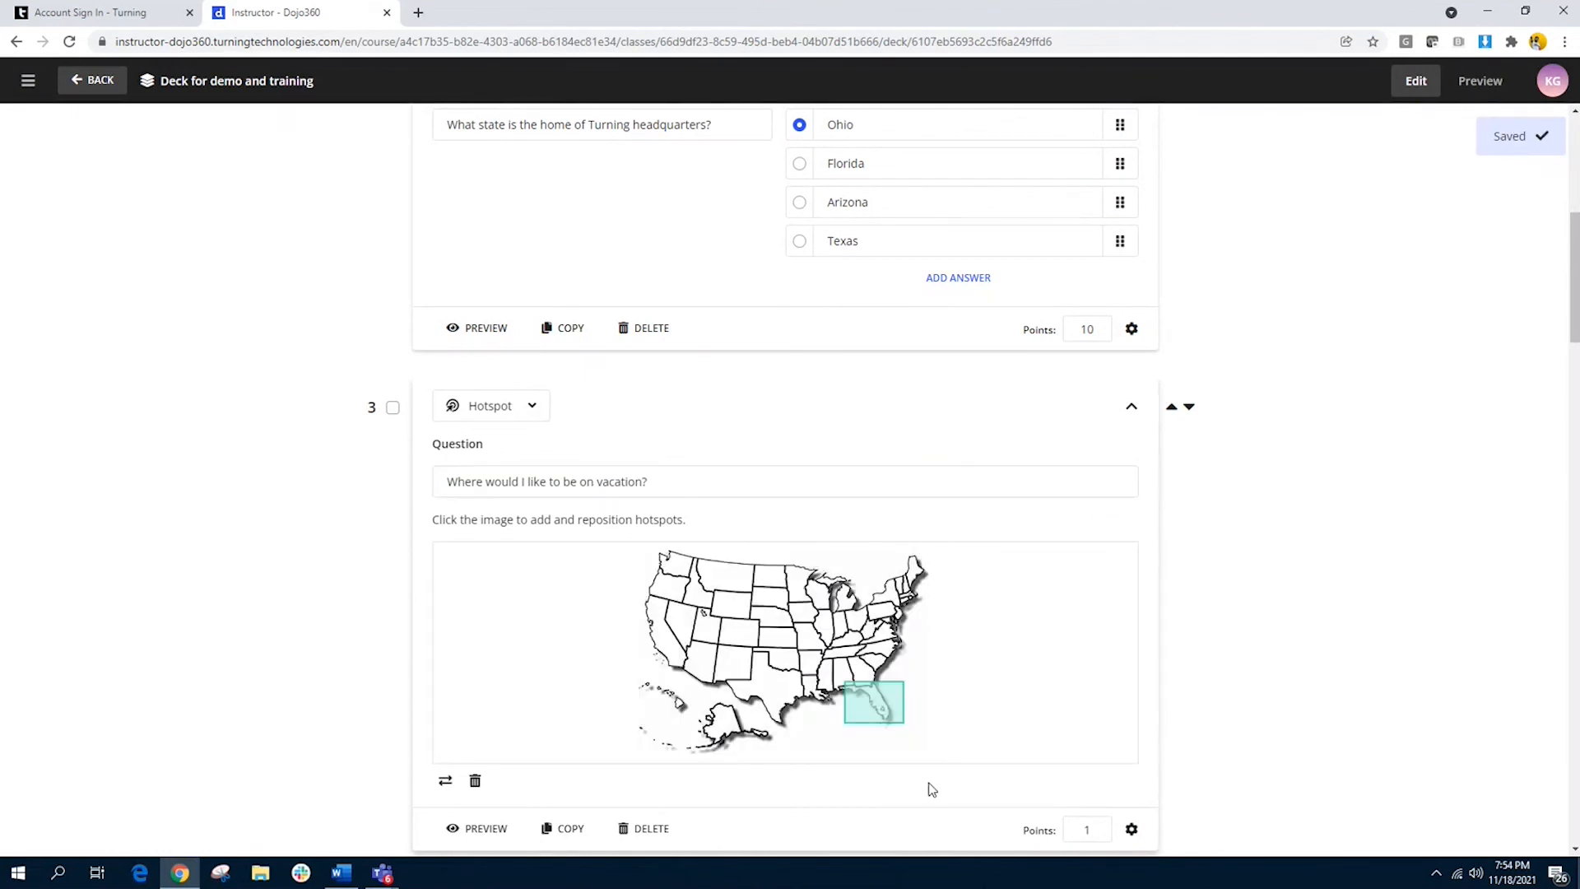
Step: Review the deck's slides below the hotspot question and return to its first slide
scroll(931, 789, "down", 1)
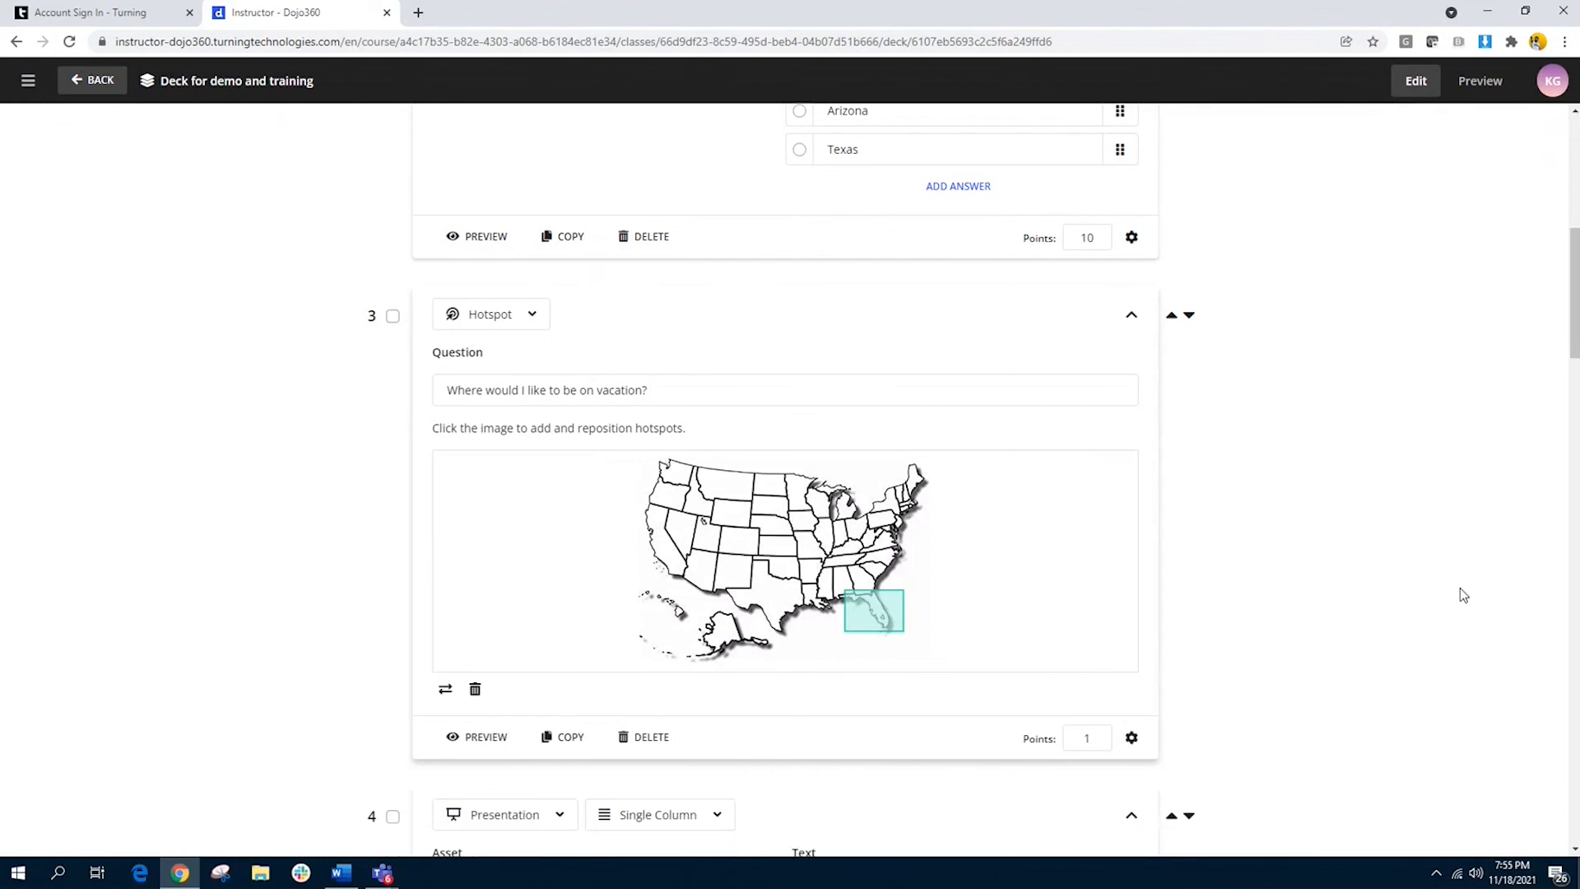
scroll(1460, 589, "down", 3)
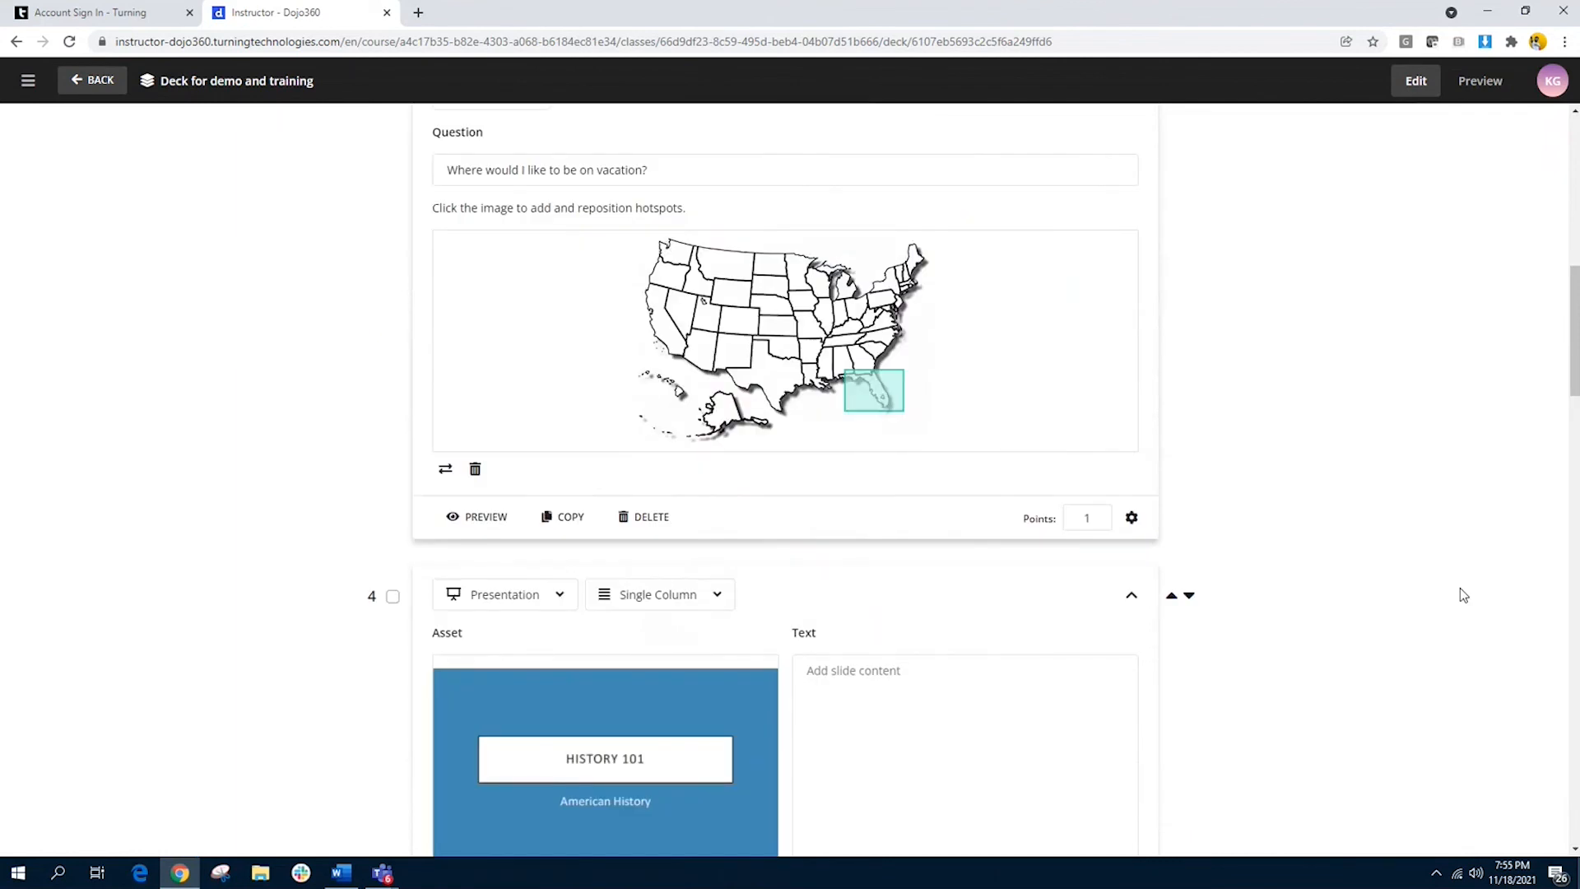
scroll(1460, 594, "down", 1)
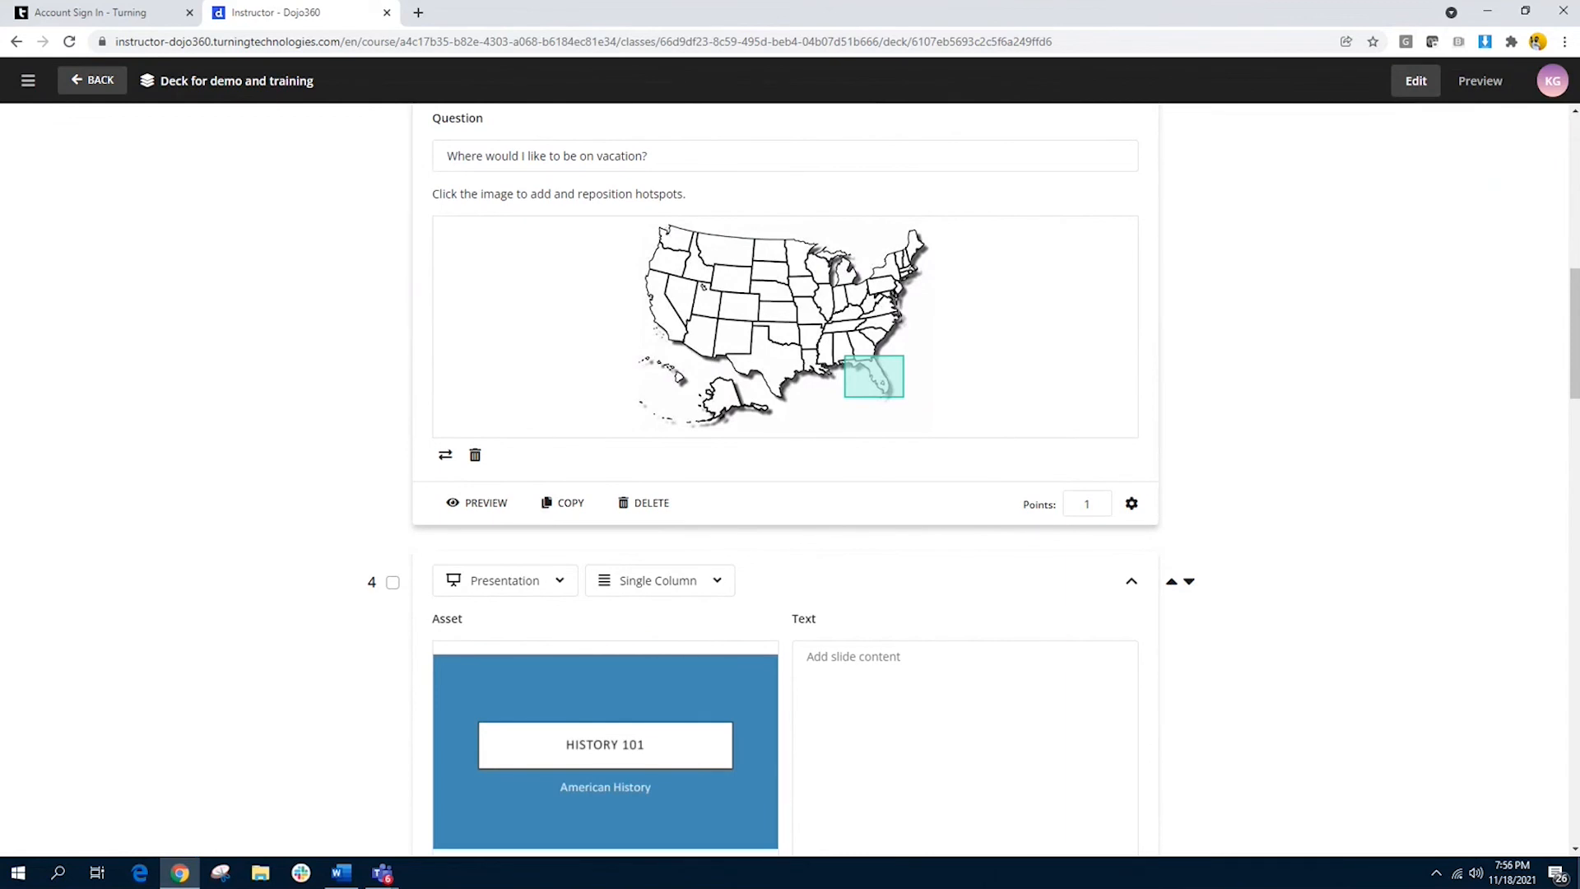
scroll(1429, 299, "down", 3)
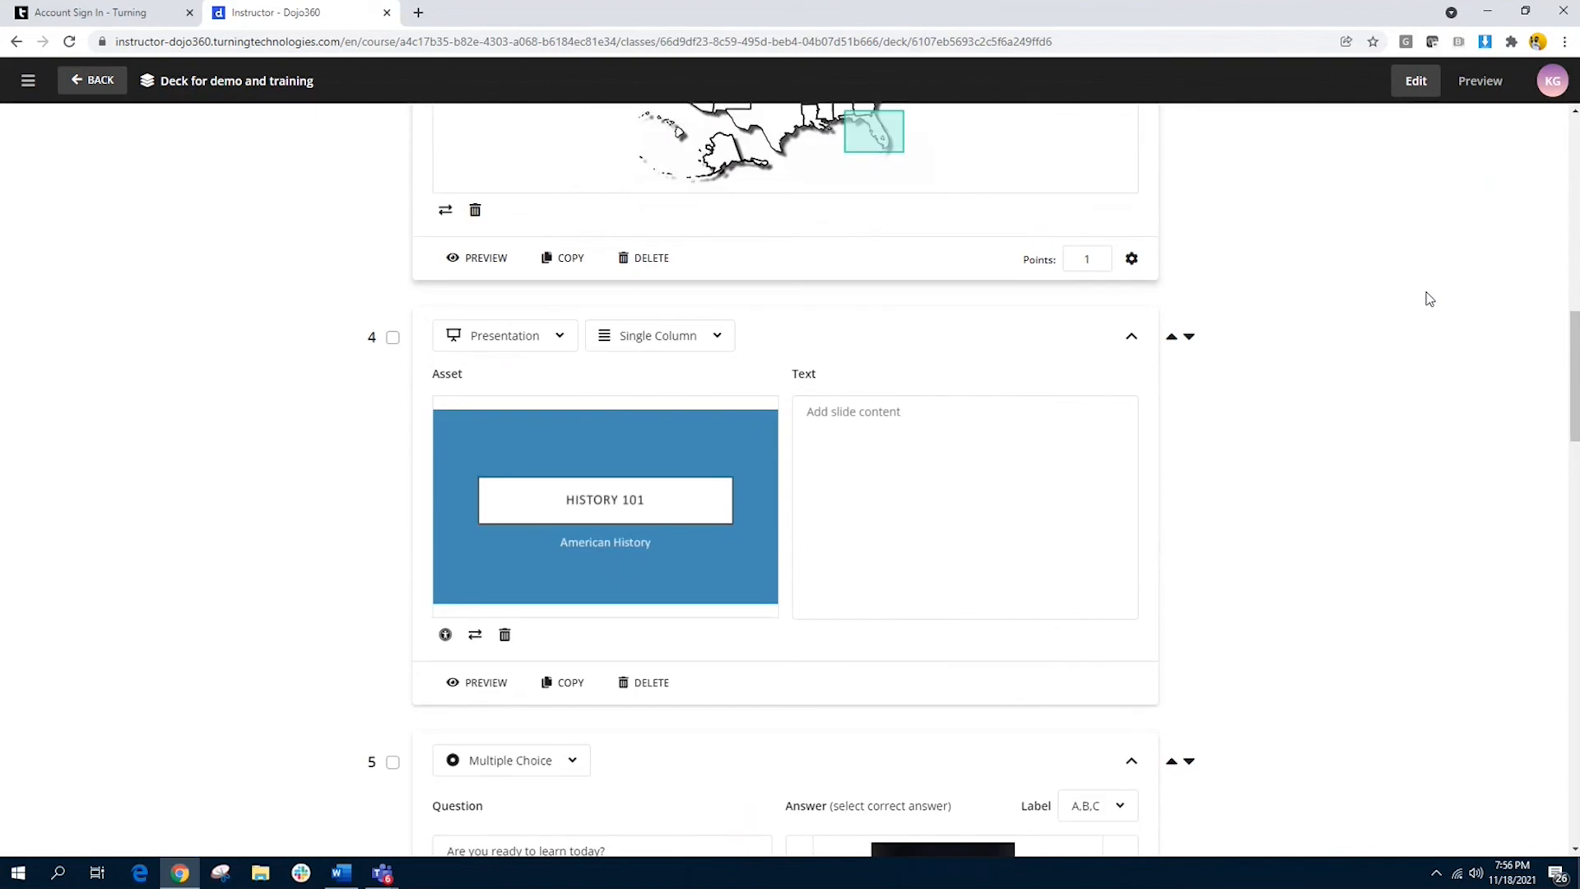
scroll(1429, 298, "down", 4)
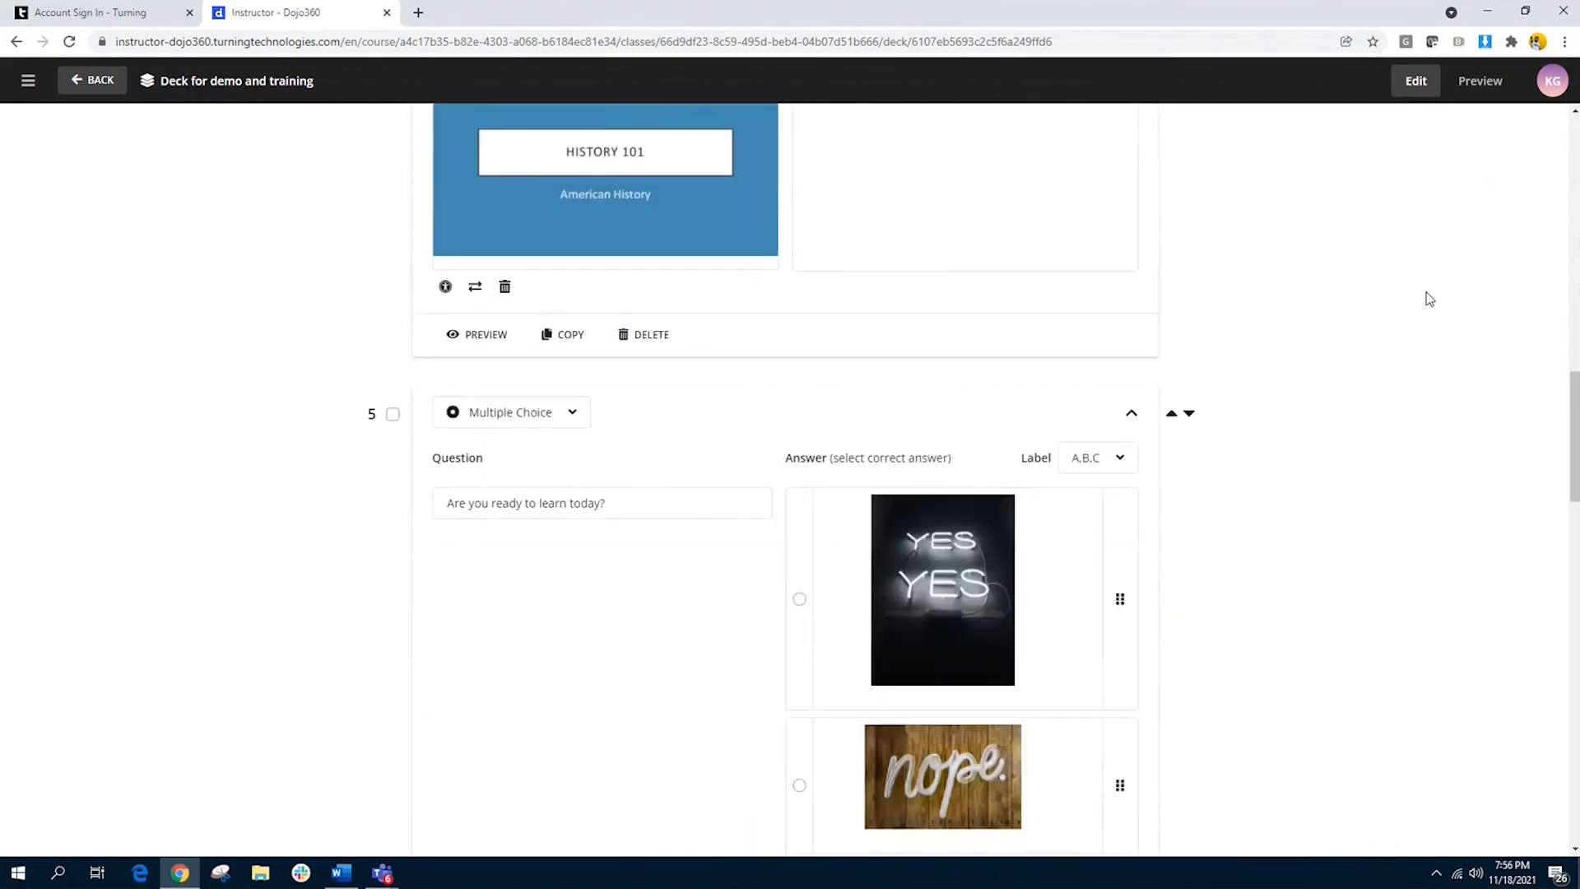
scroll(1429, 299, "down", 8)
scroll(1430, 299, "up", 20)
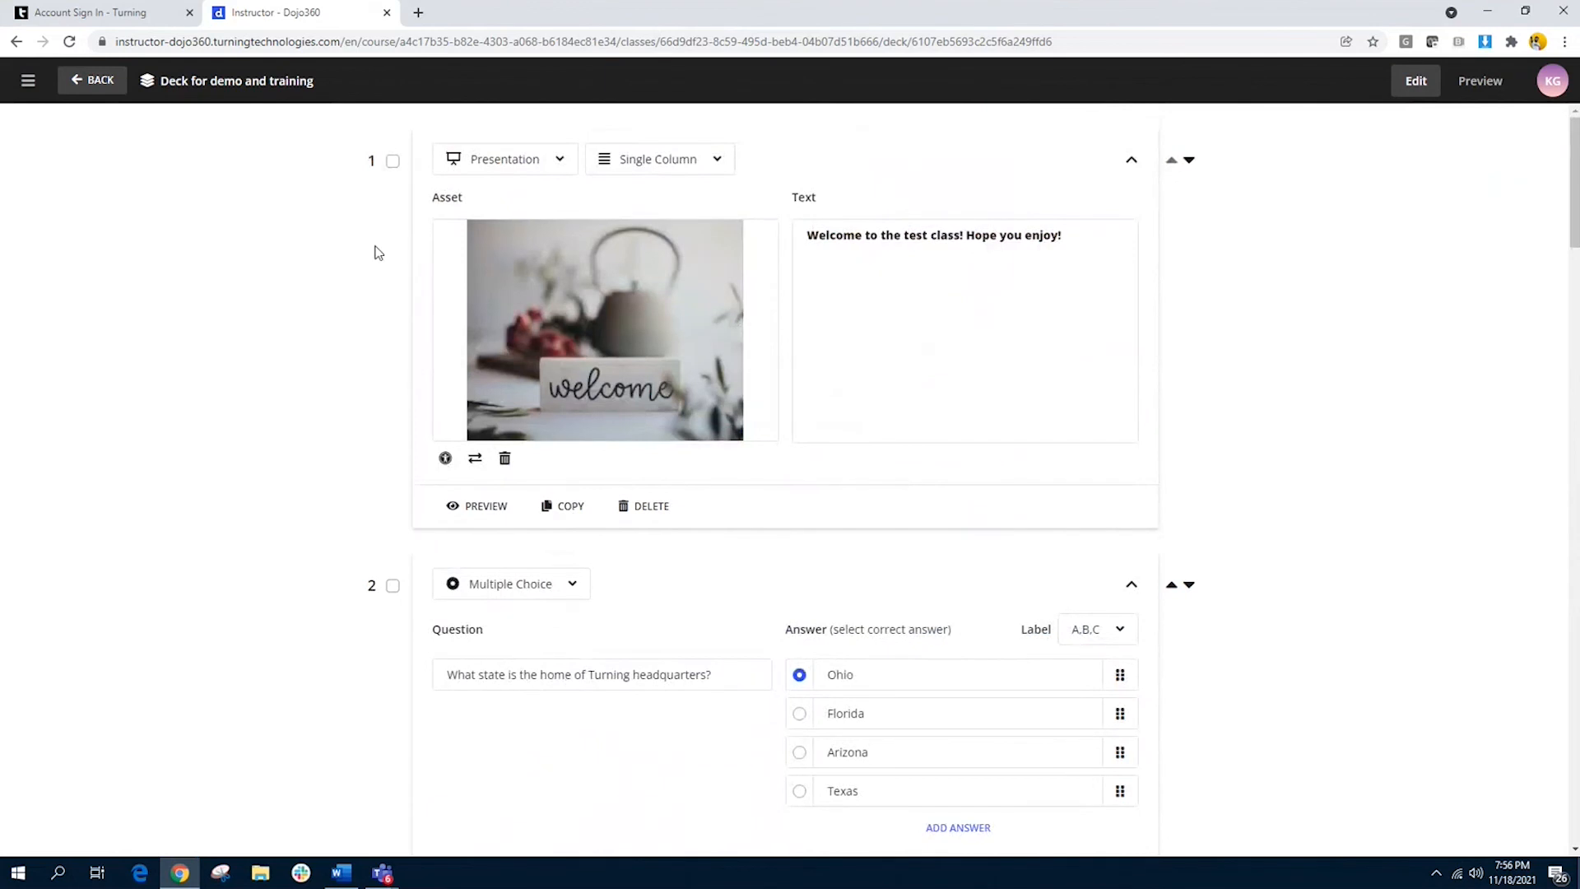
Step: Leave the deck editor for the course's class list and open a preview of Demo Class 1
left_click(96, 89)
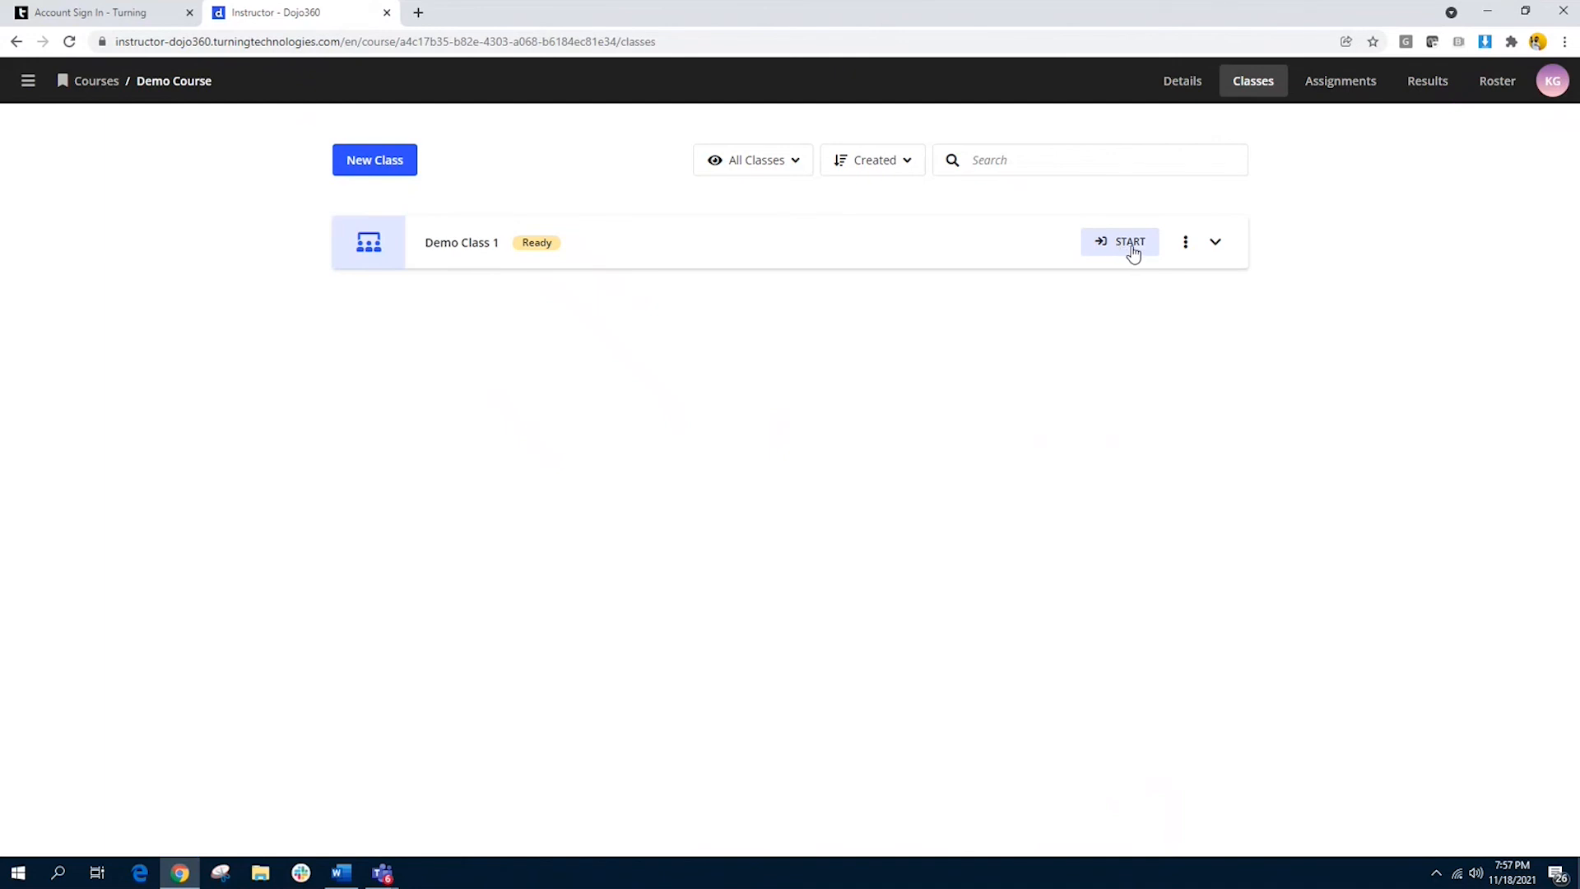
left_click(1184, 247)
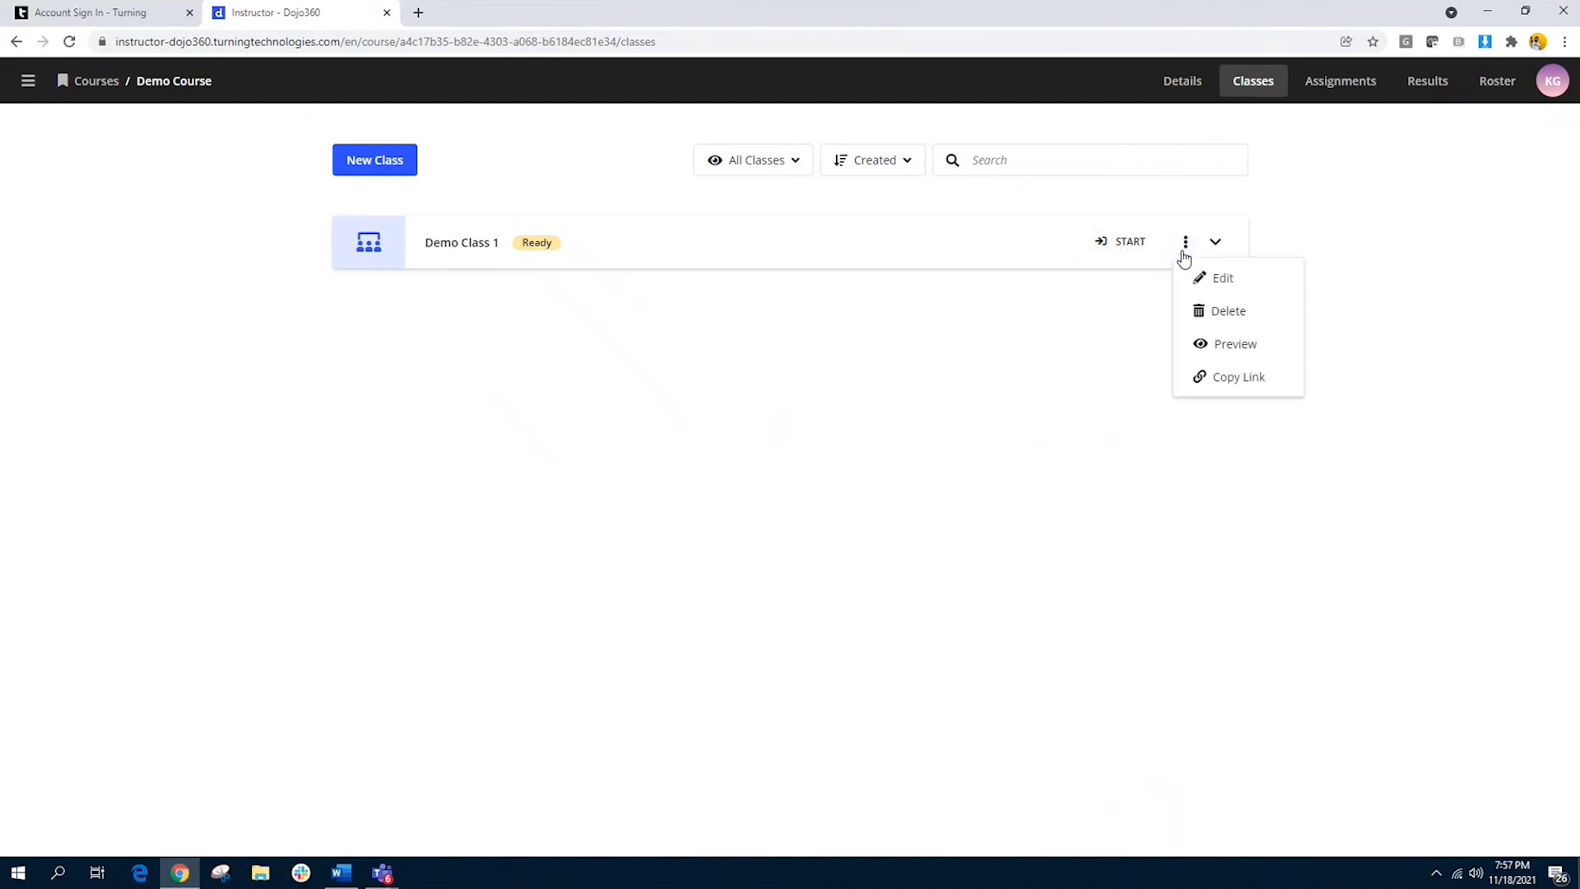
left_click(1232, 349)
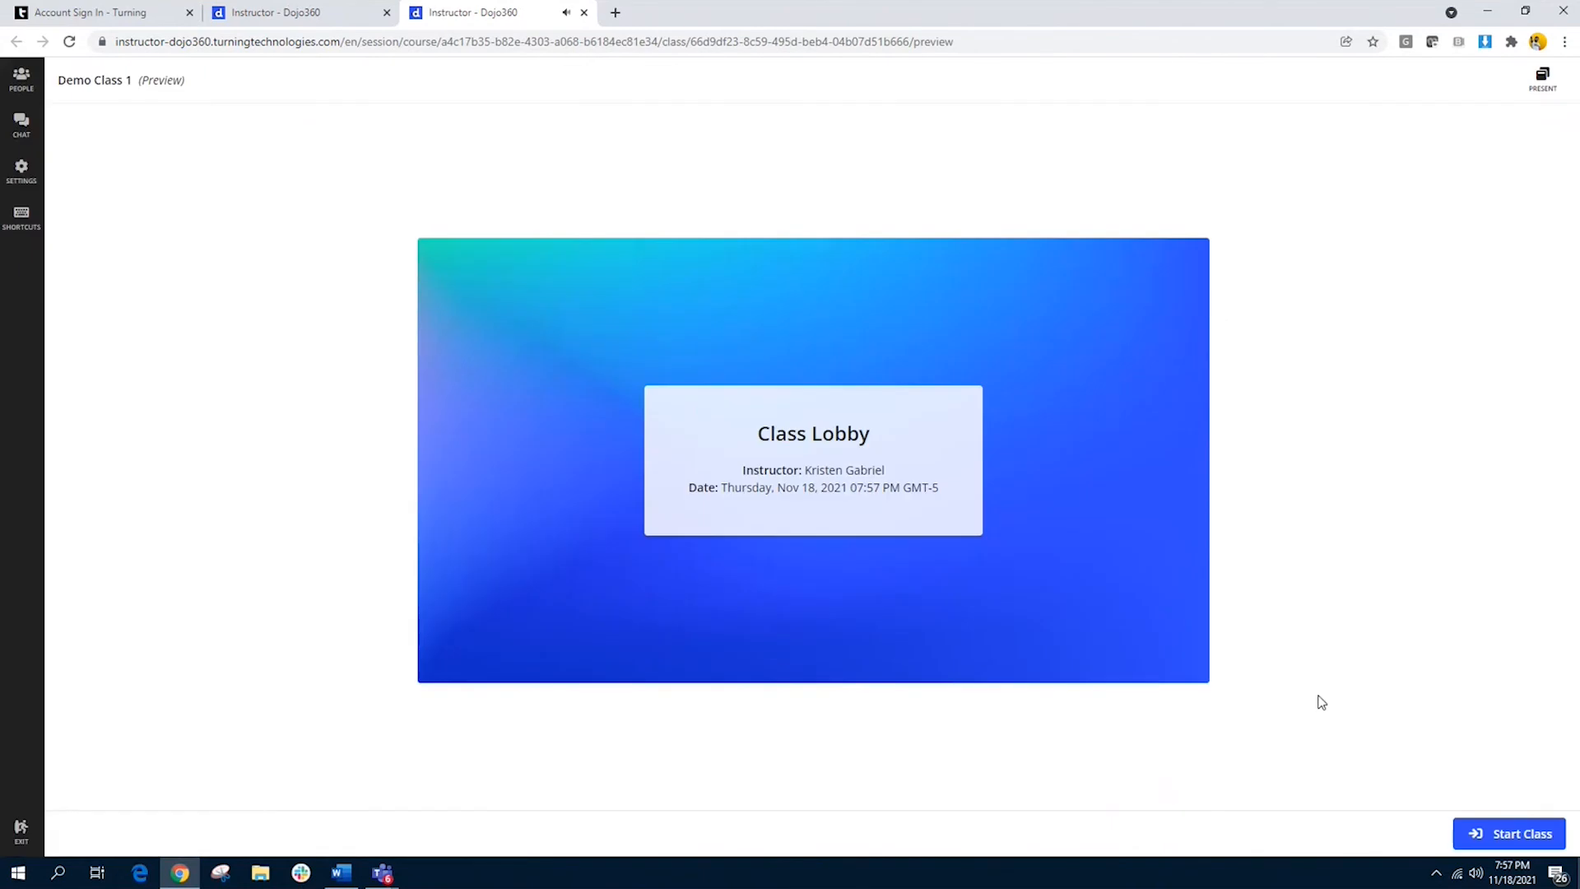
Step: Start the previewed class, advance to the headquarters question on slide 2 and open its polling
left_click(1518, 840)
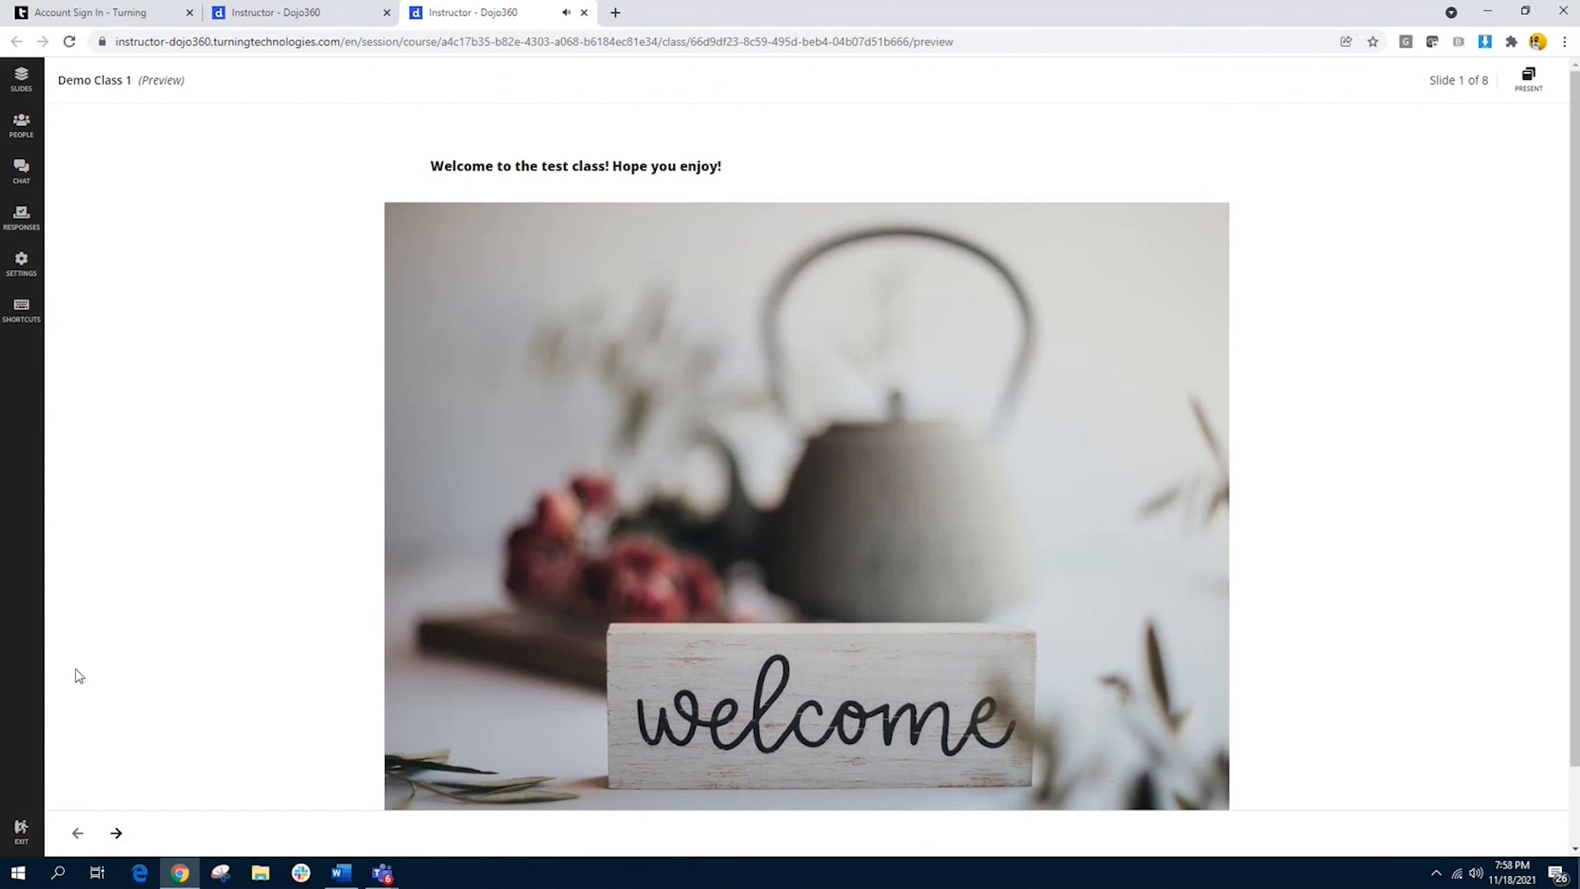
left_click(117, 834)
left_click(194, 836)
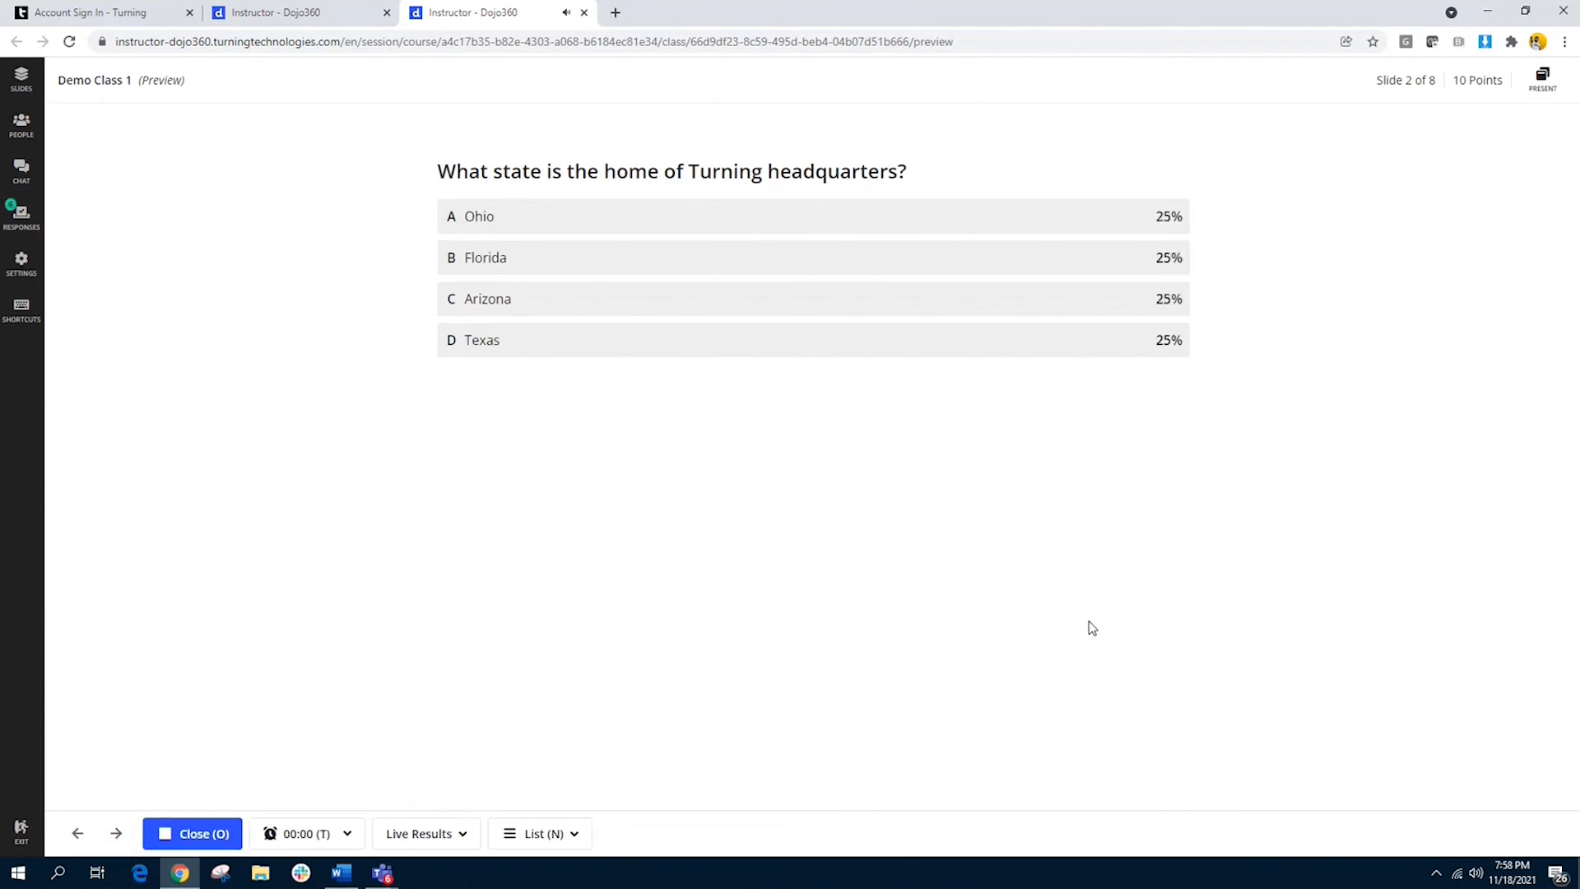
Step: Display the headquarters question's live results as a word cloud and close its polling
left_click(541, 850)
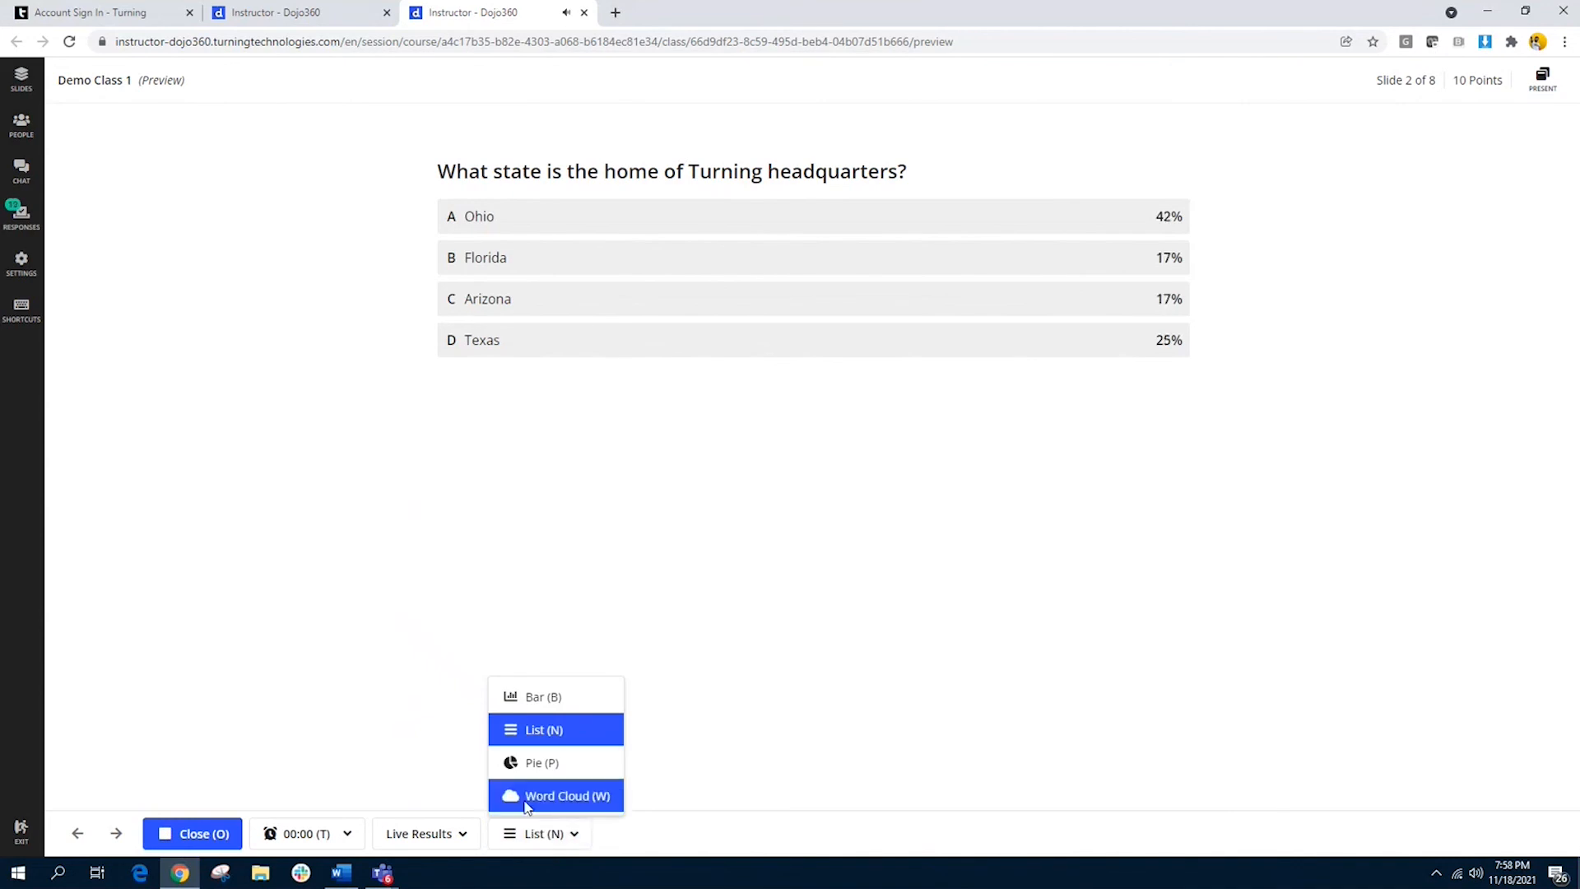
left_click(568, 795)
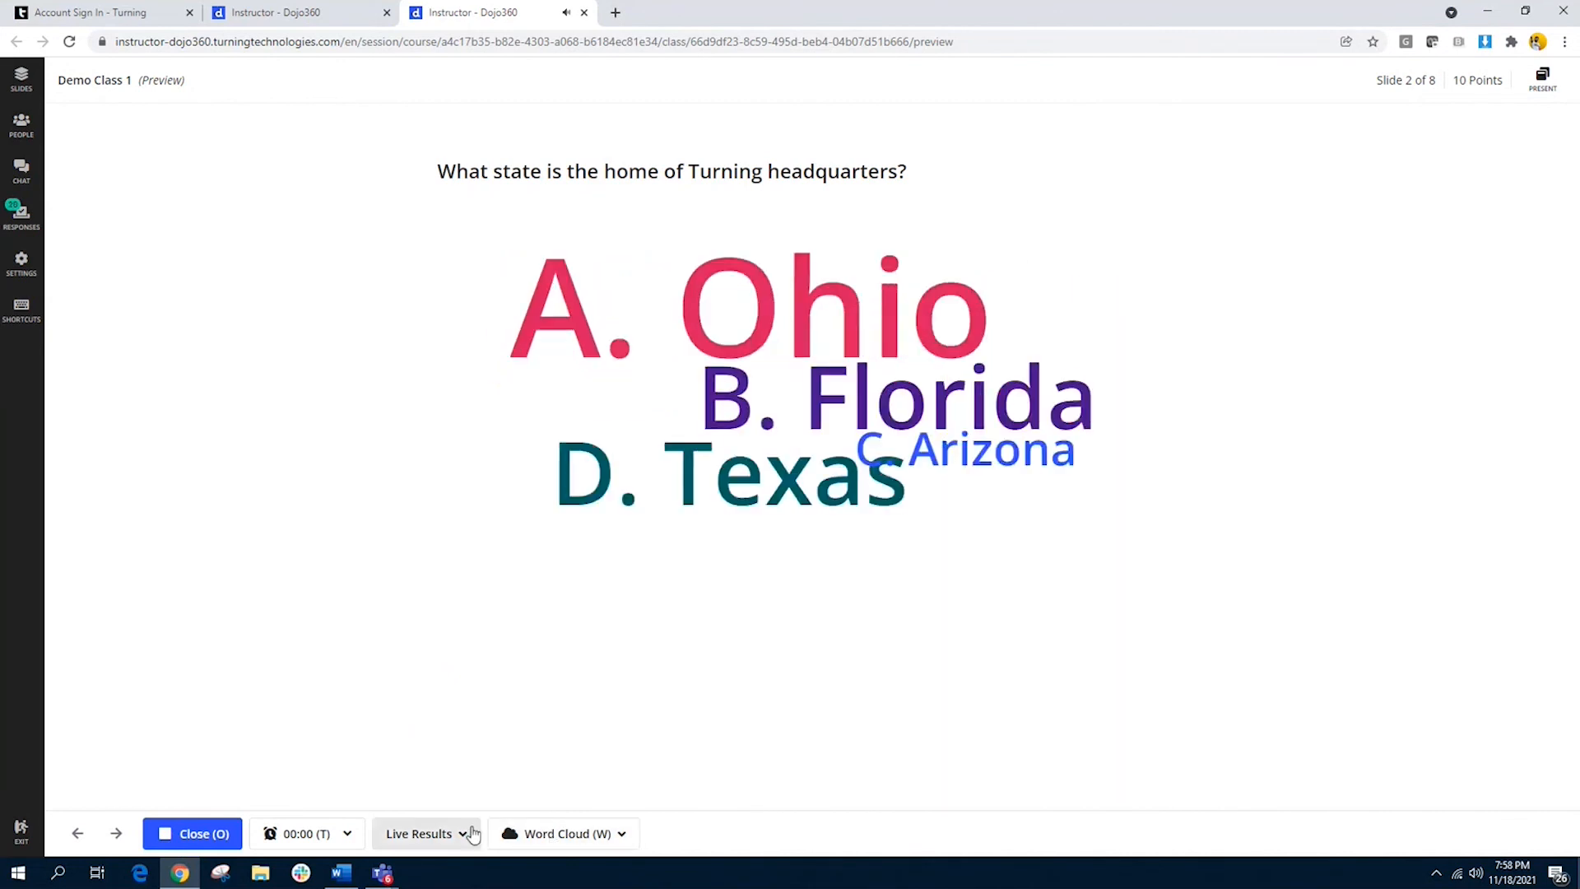
left_click(221, 833)
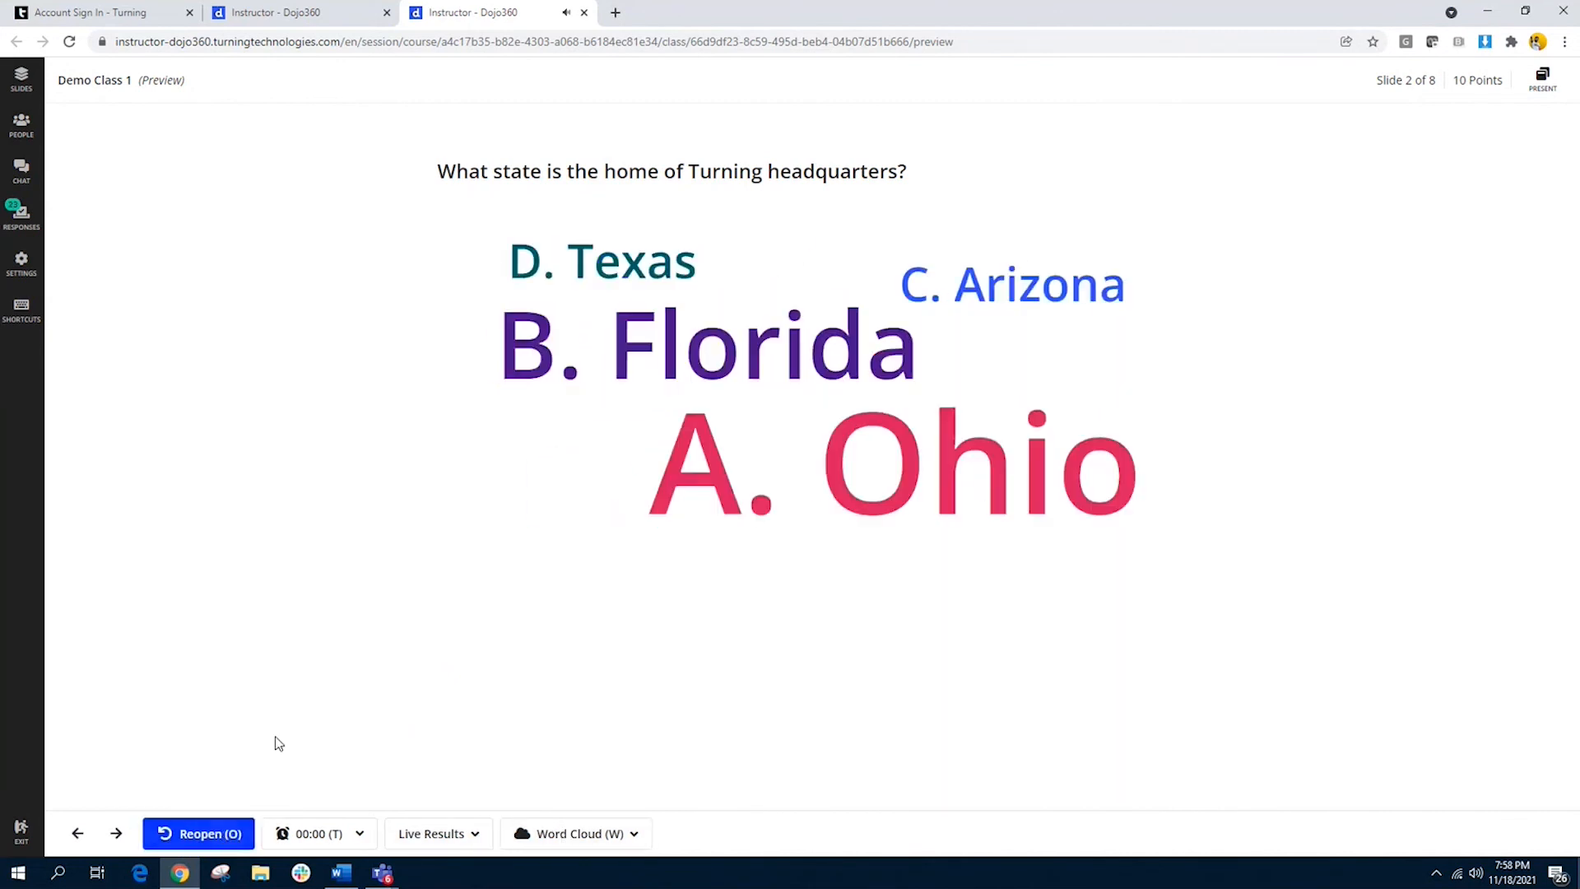
Step: Advance to the vacation hotspot question on slide 3, then open and close its polling
left_click(117, 834)
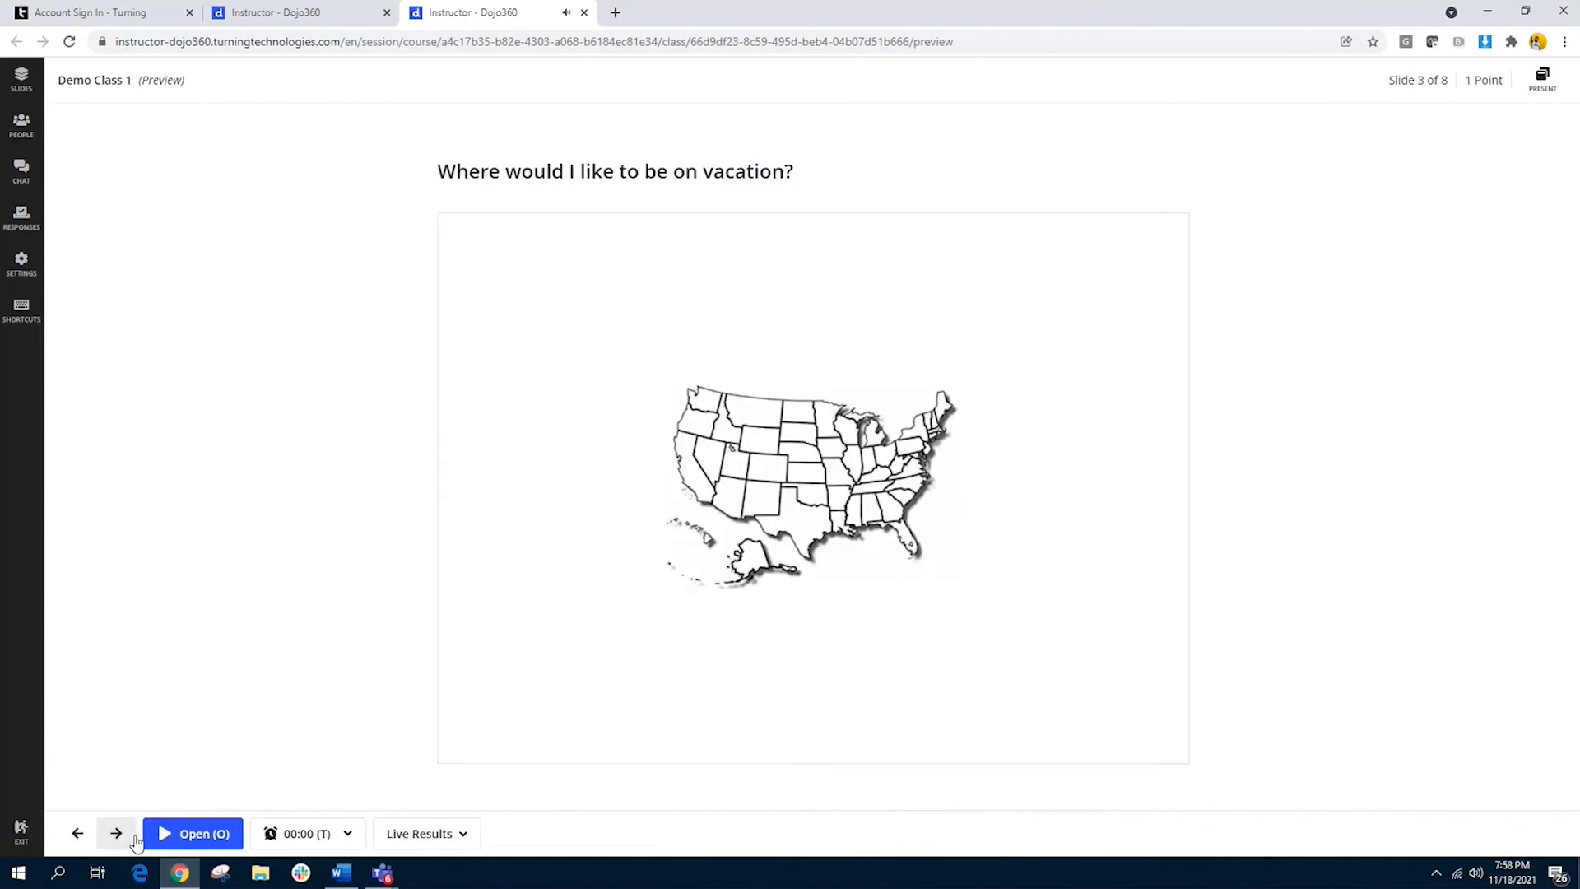
left_click(184, 837)
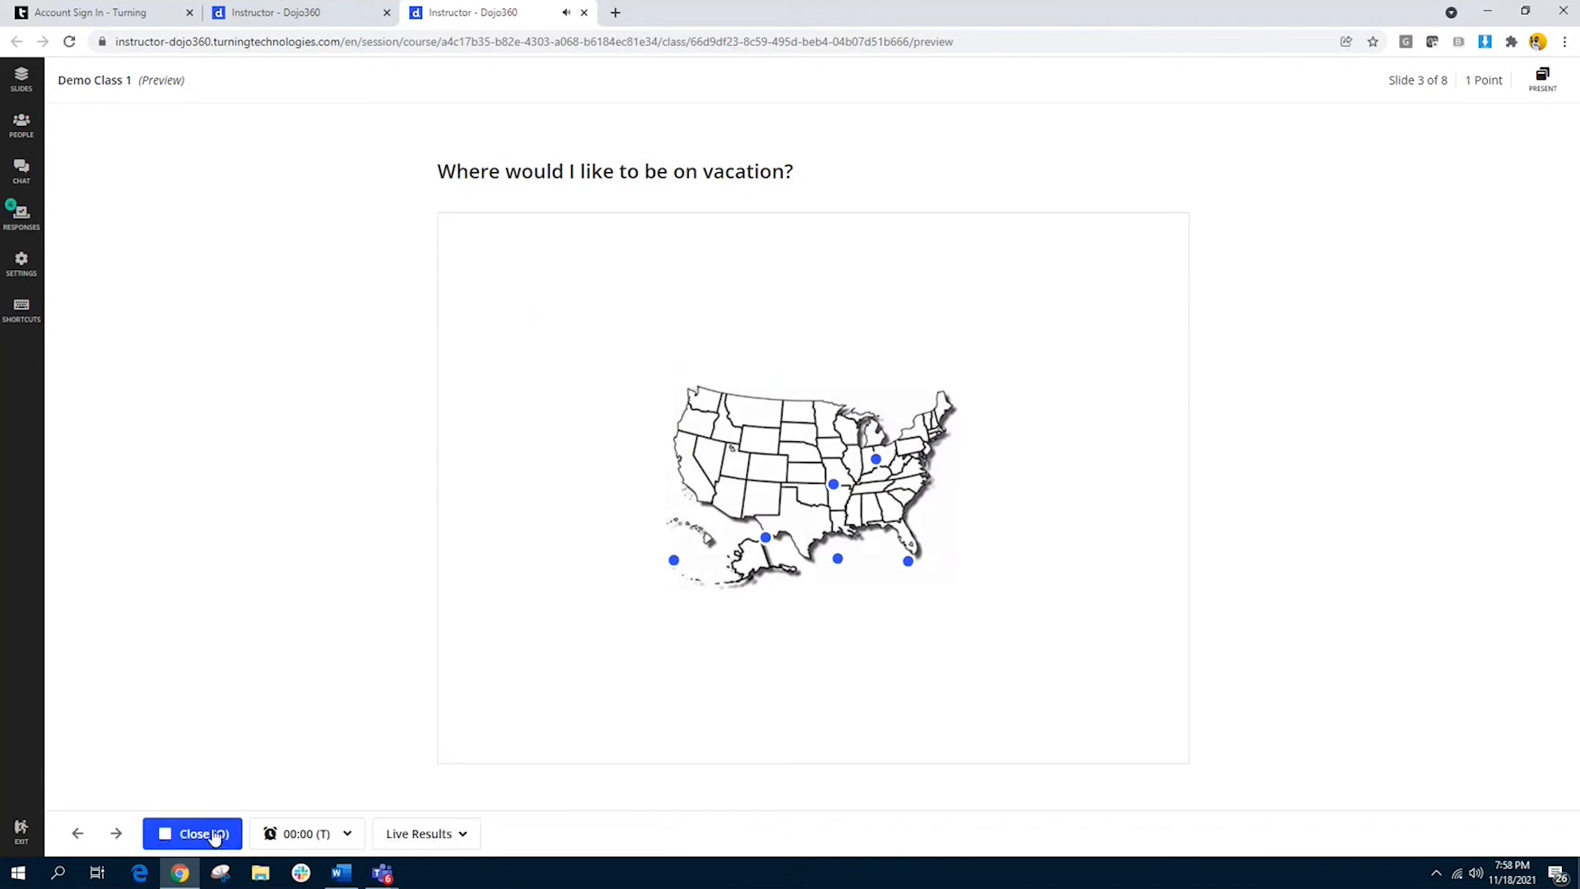
left_click(201, 834)
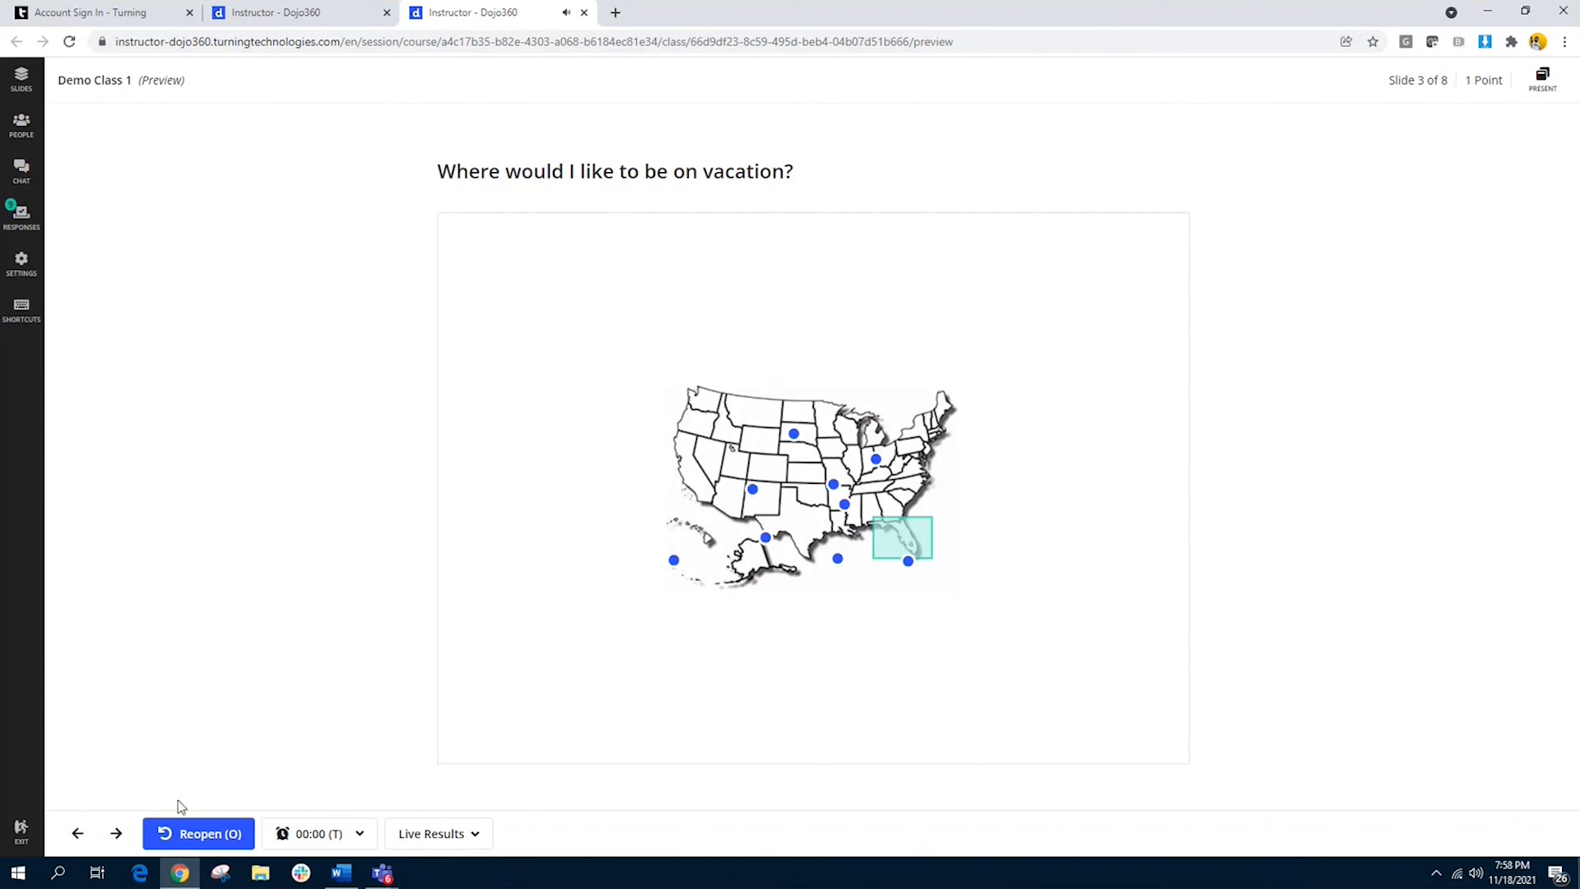
Step: Advance to "Are you ready to learn today?" on slide 5 and poll it with the results shown as a bar chart
left_click(116, 833)
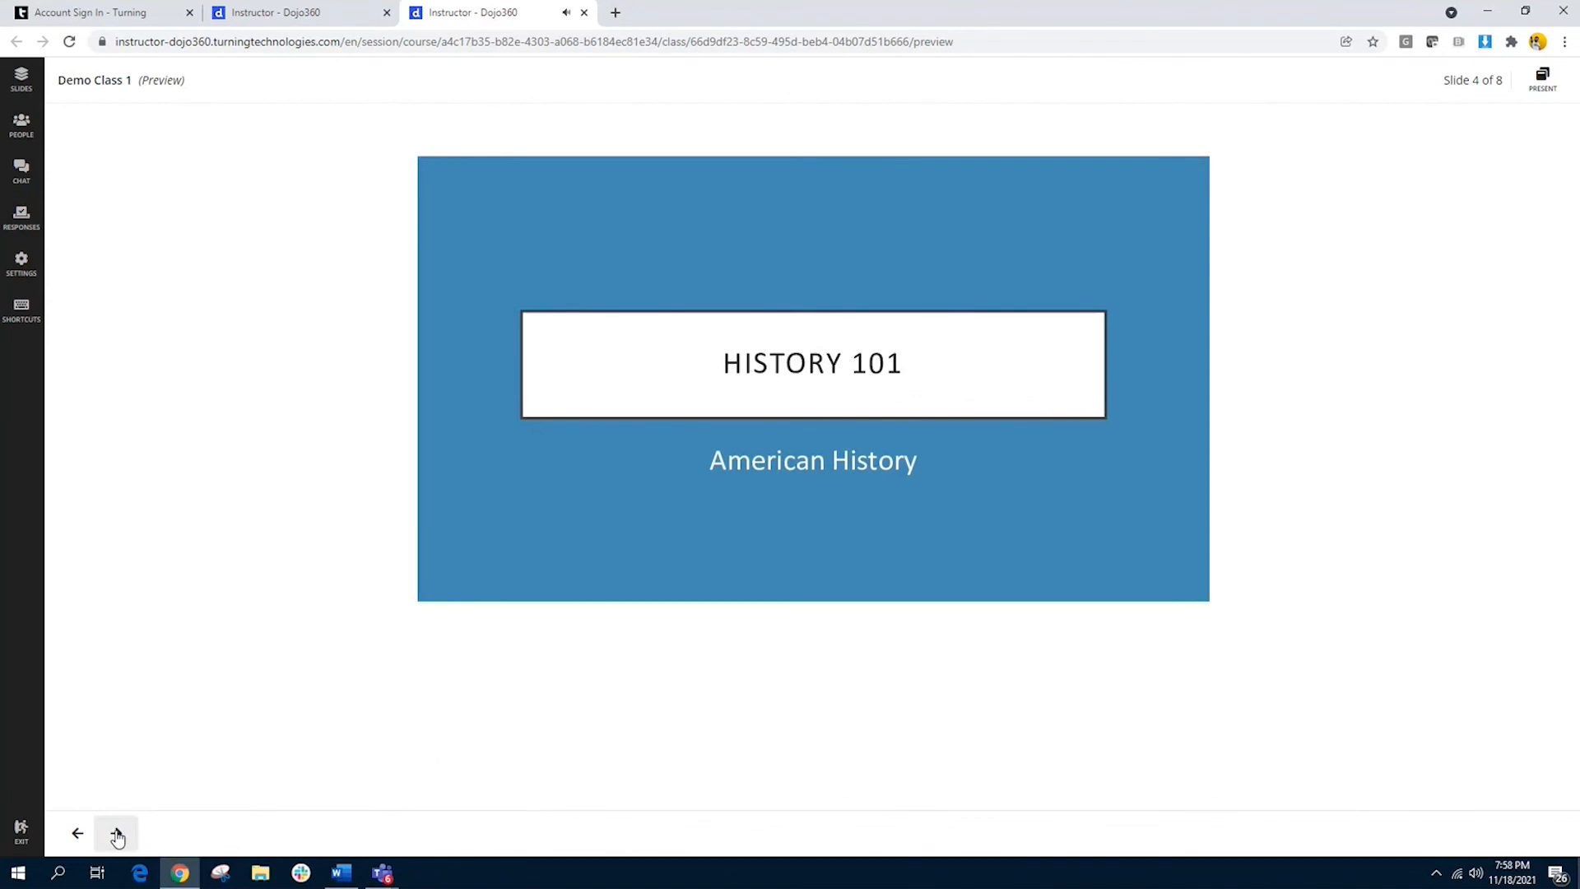
left_click(117, 834)
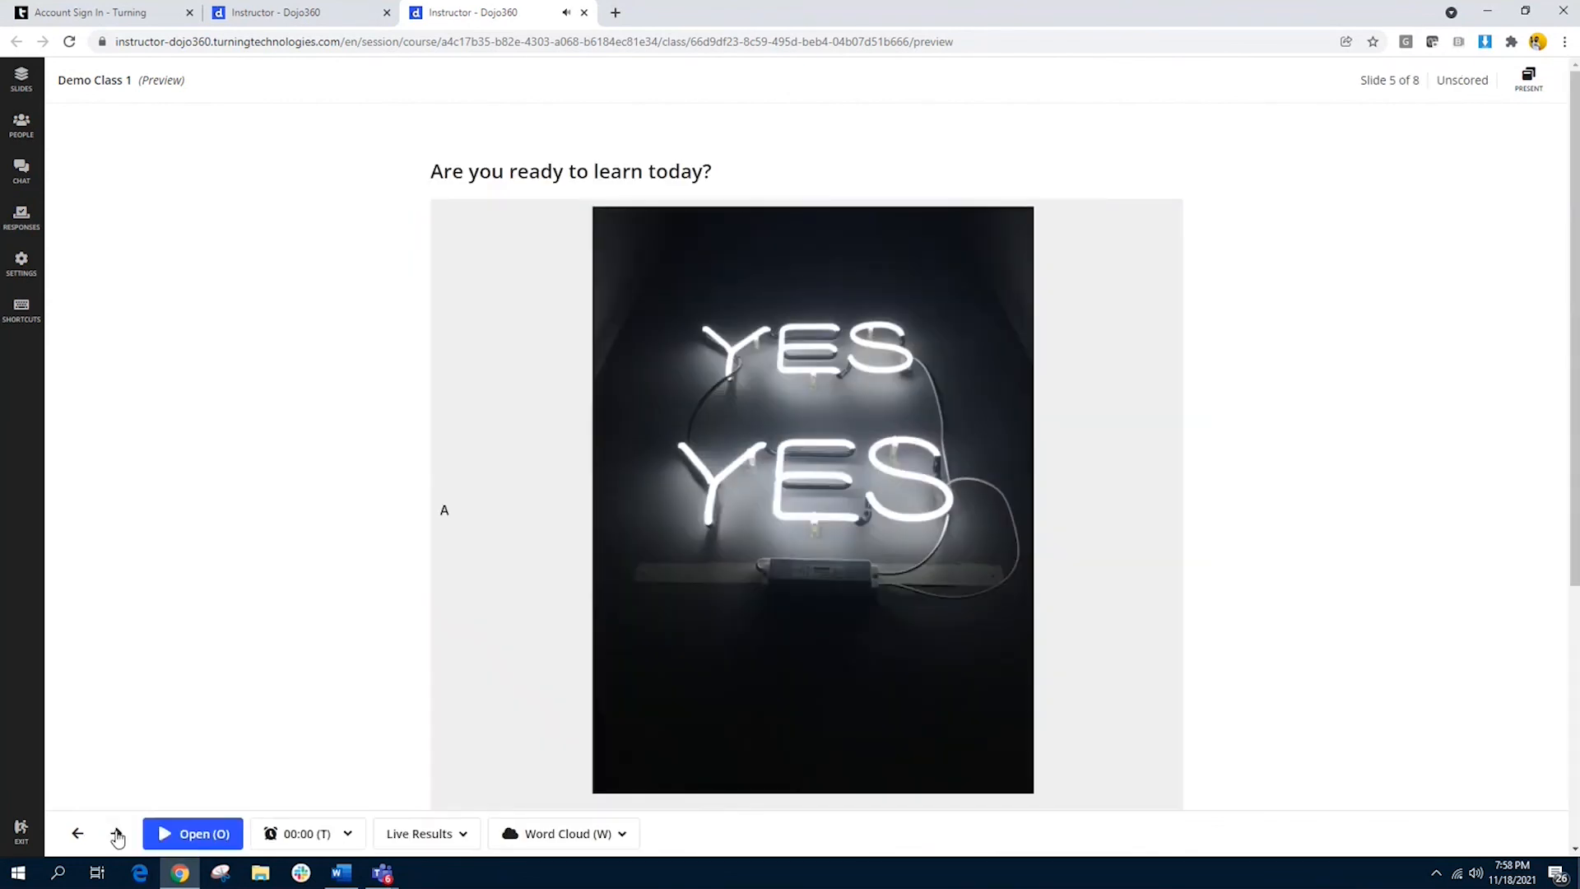
left_click(192, 833)
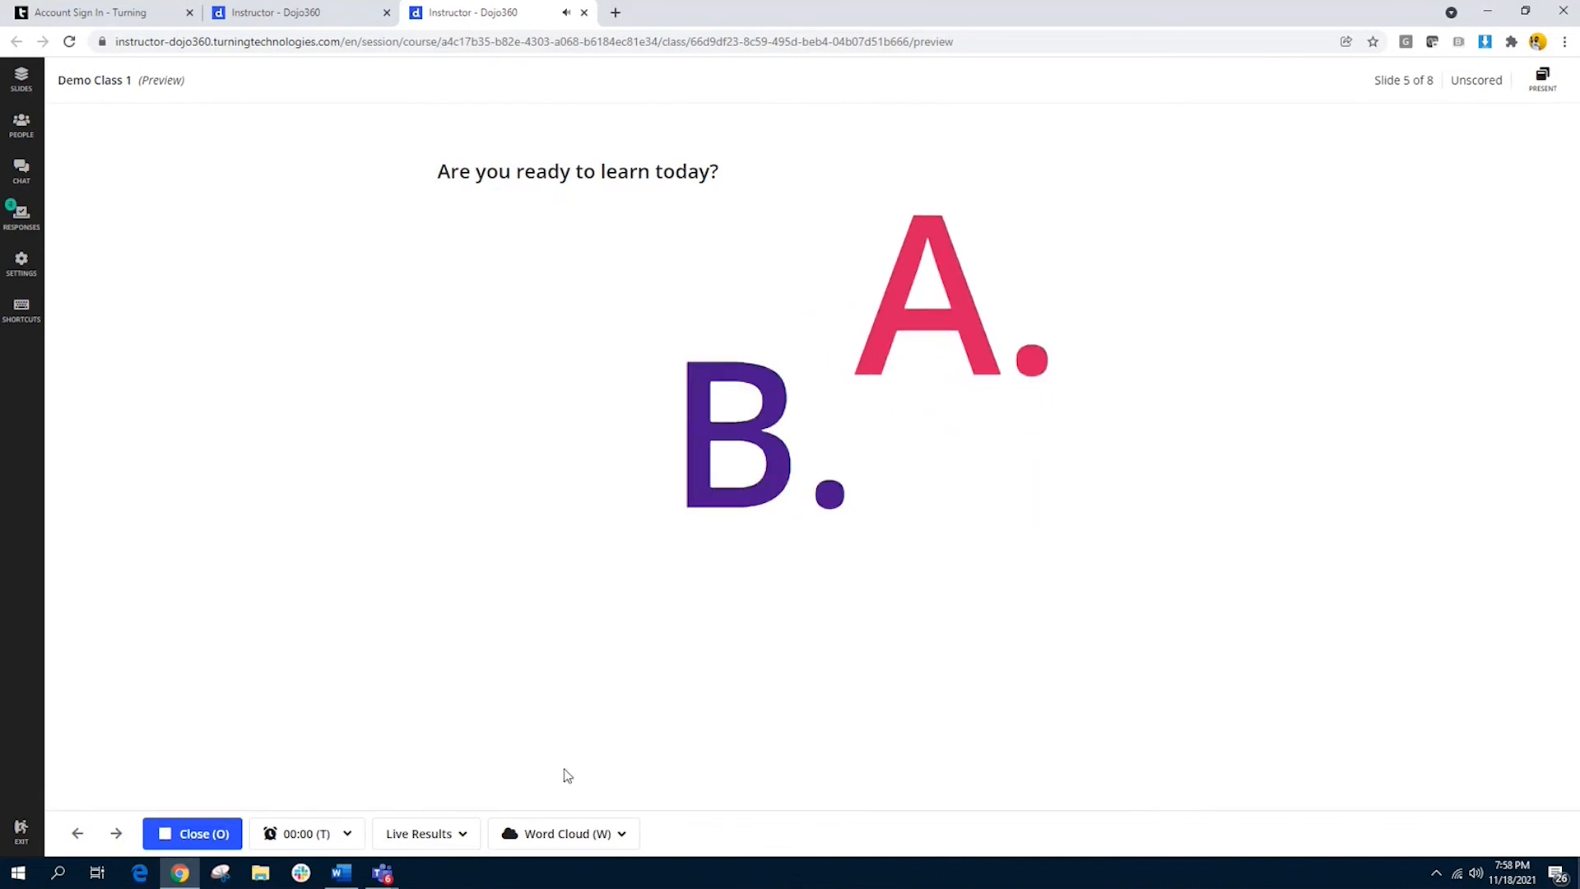
left_click(599, 835)
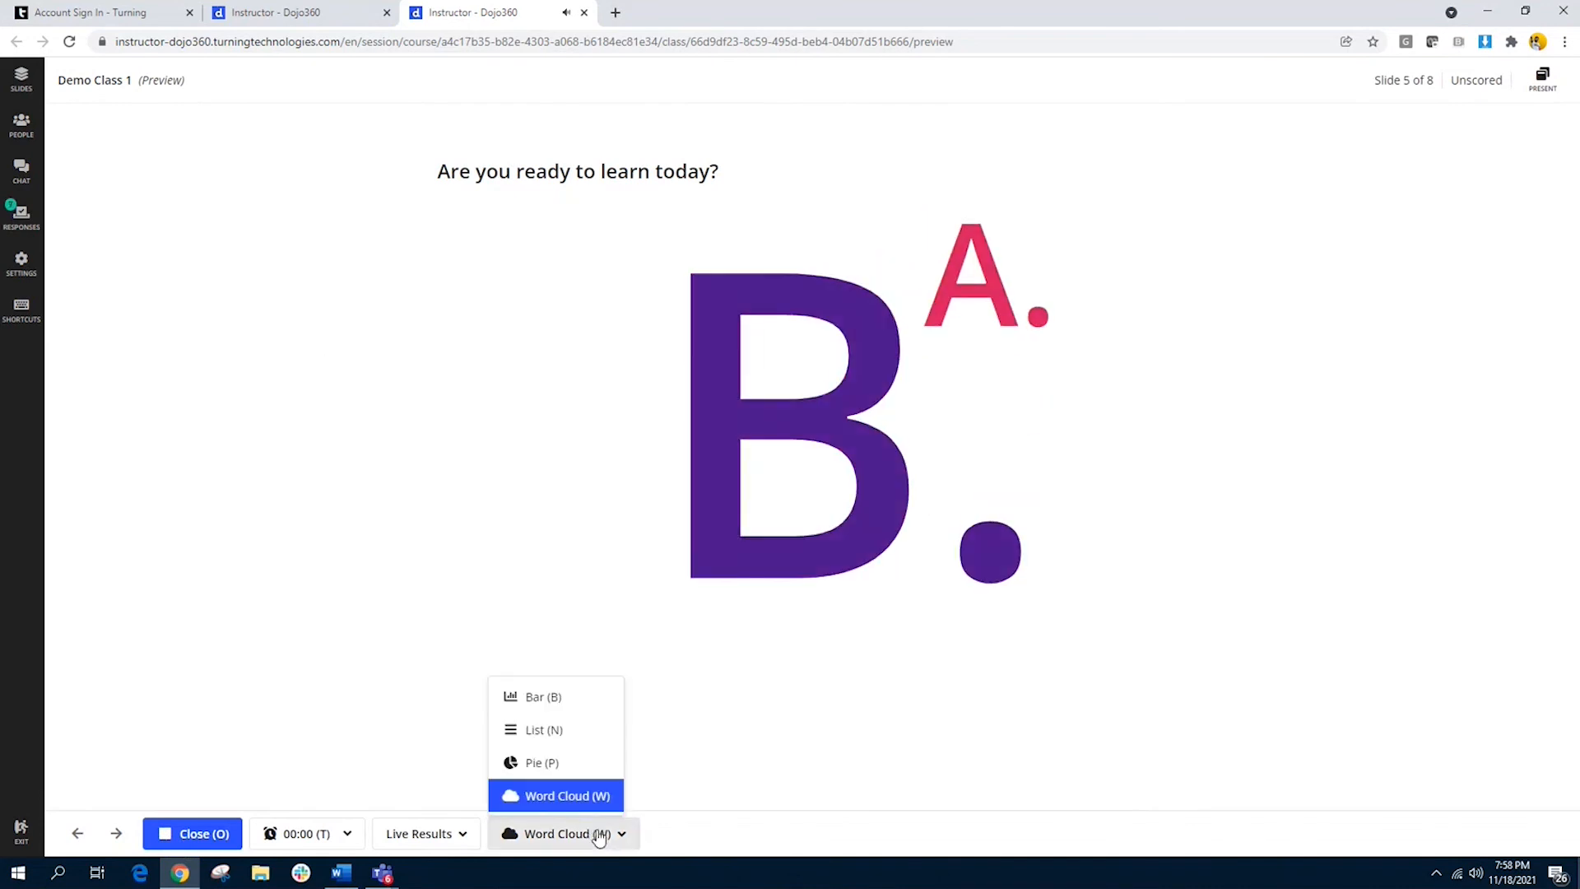
left_click(552, 699)
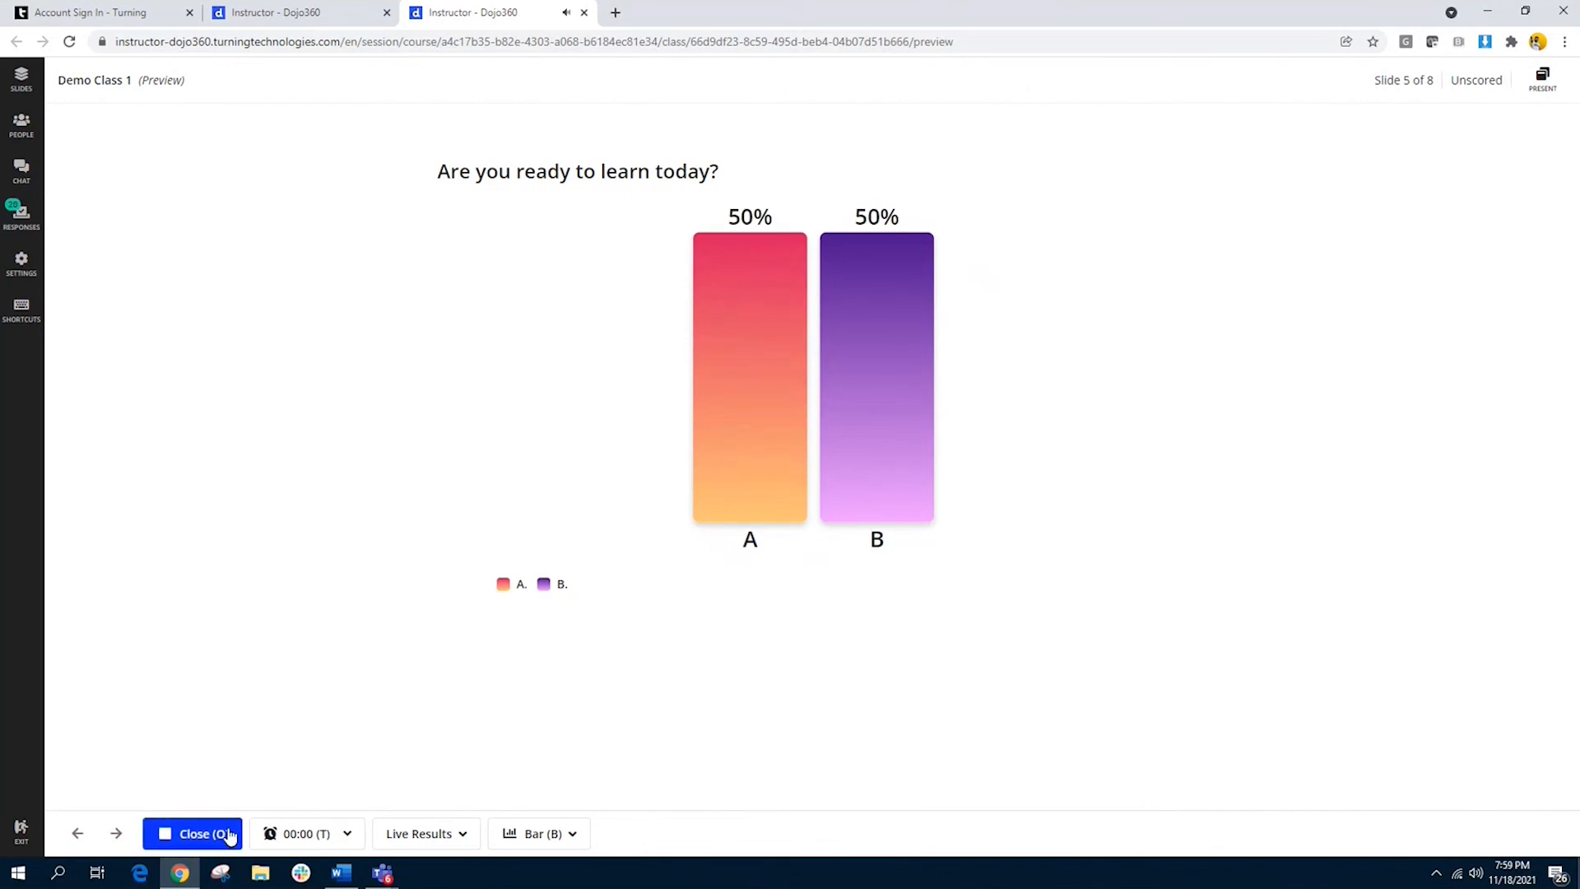
left_click(230, 834)
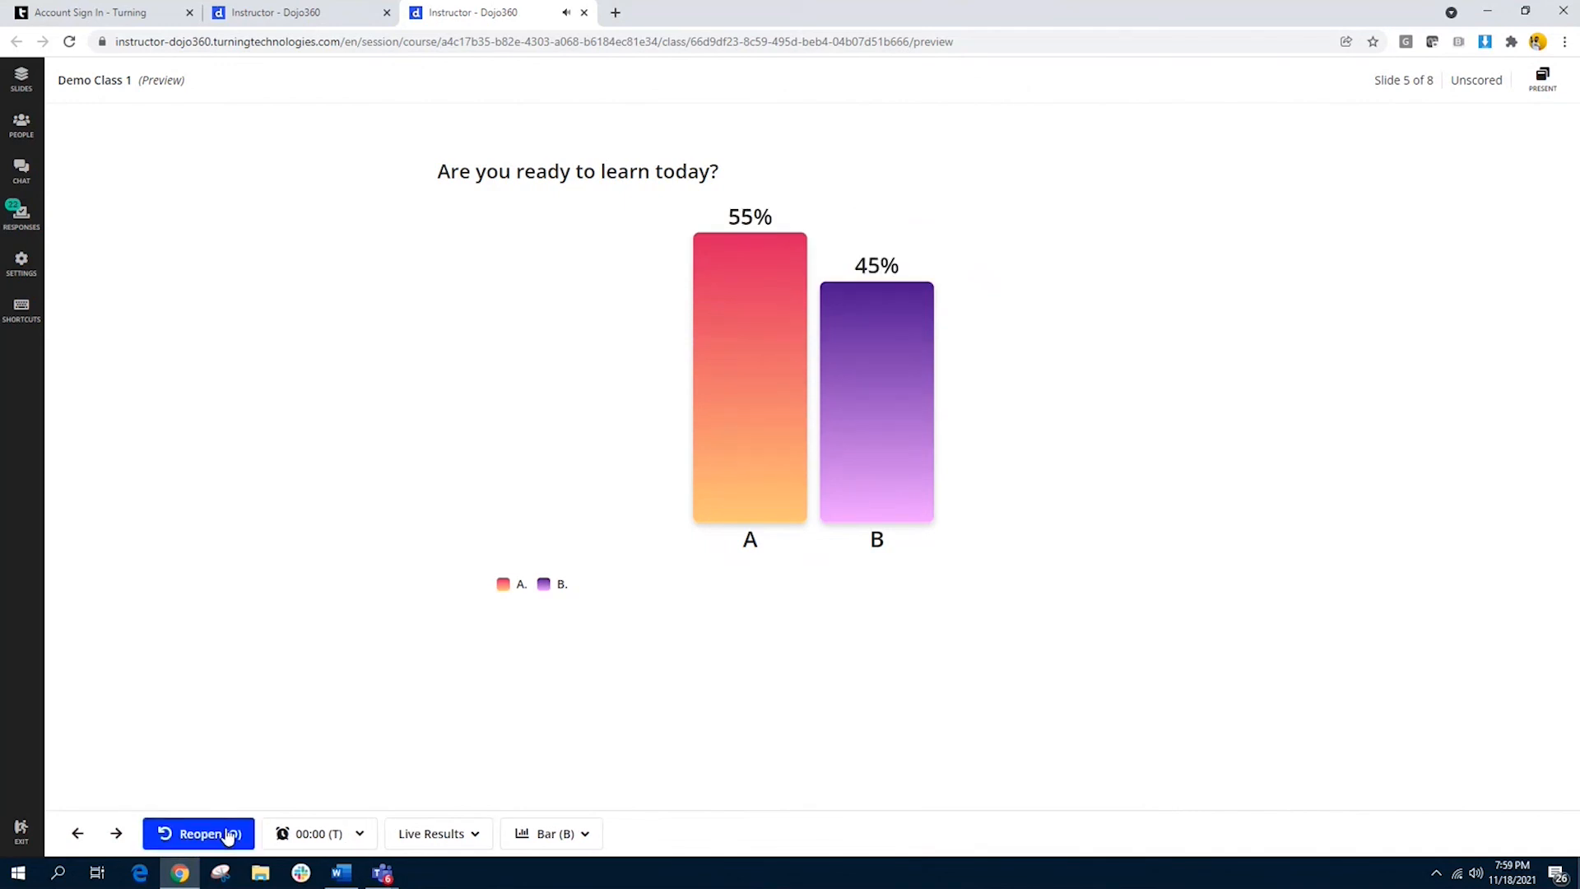
Step: Advance to the ideal leader qualities question on slide 8, then open and close its polling
left_click(117, 834)
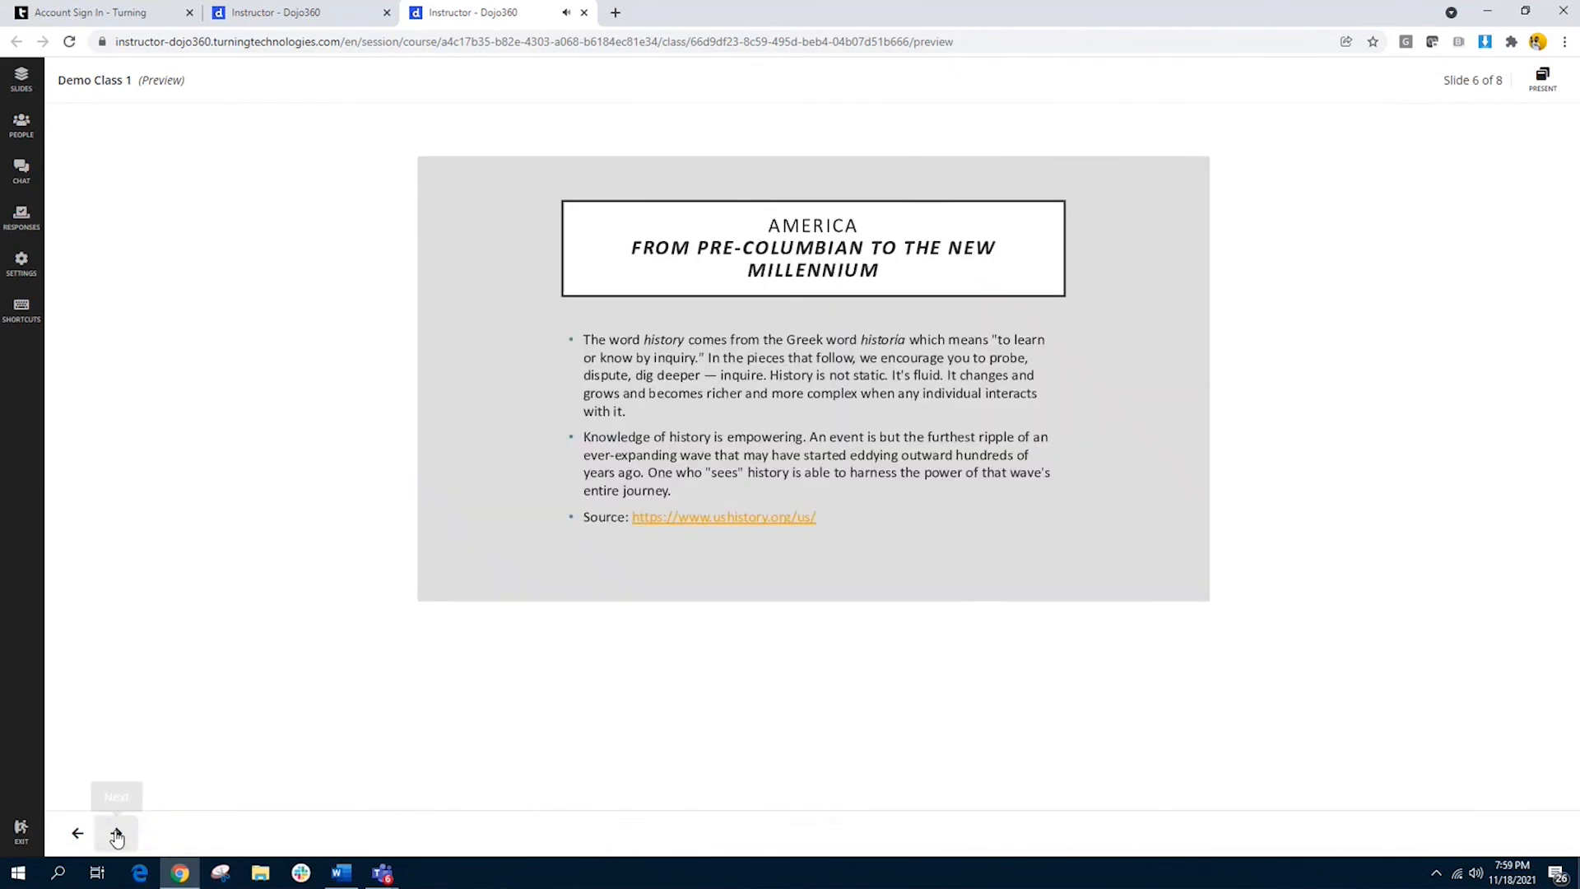
left_click(117, 833)
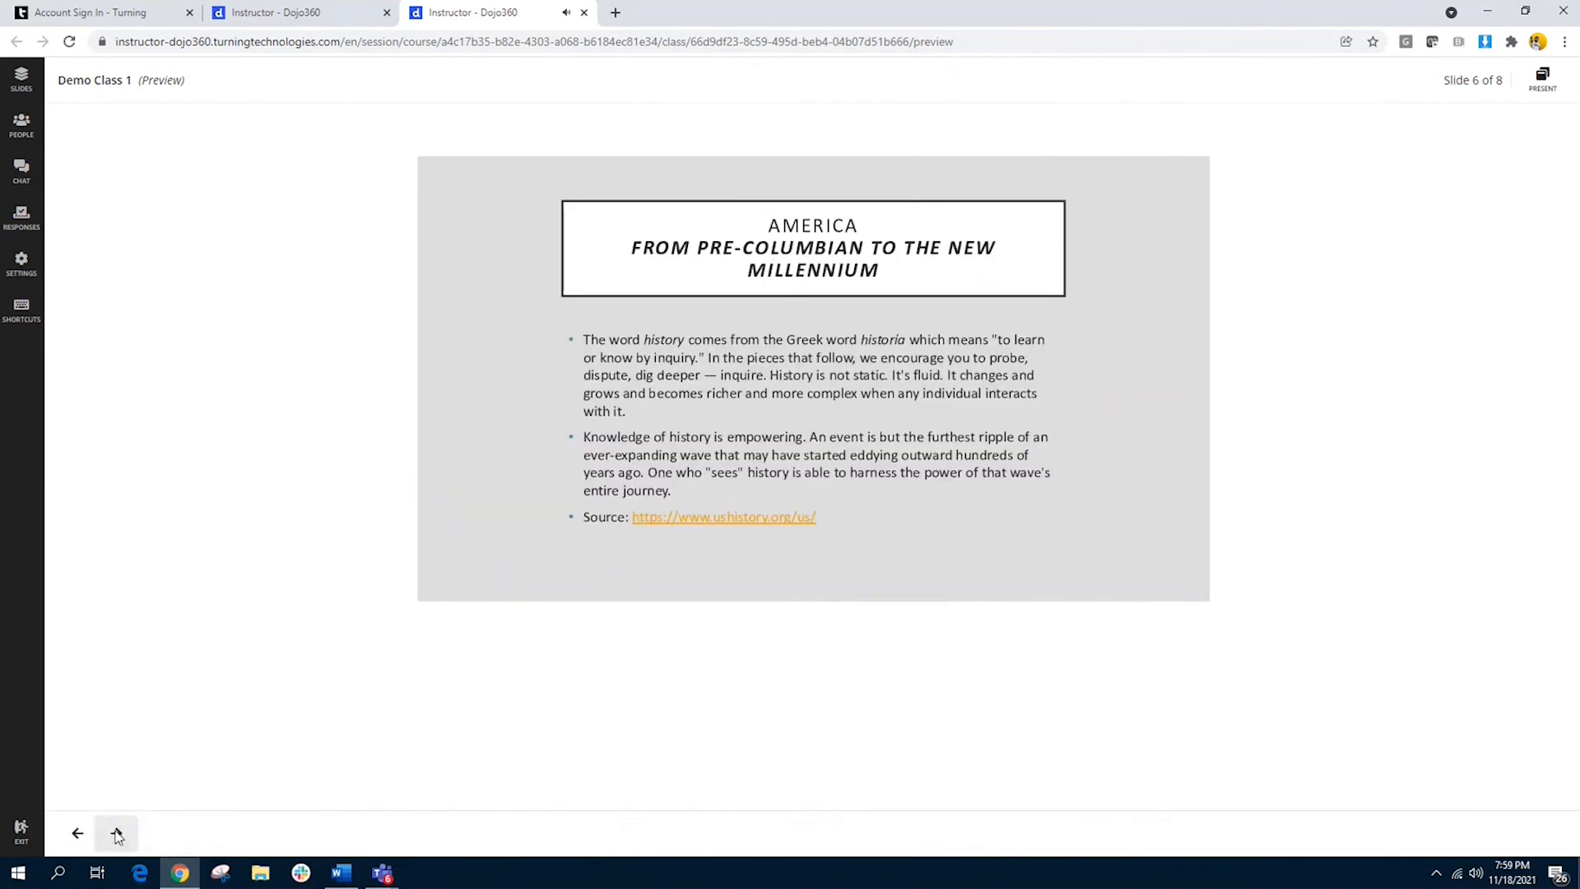
left_click(117, 834)
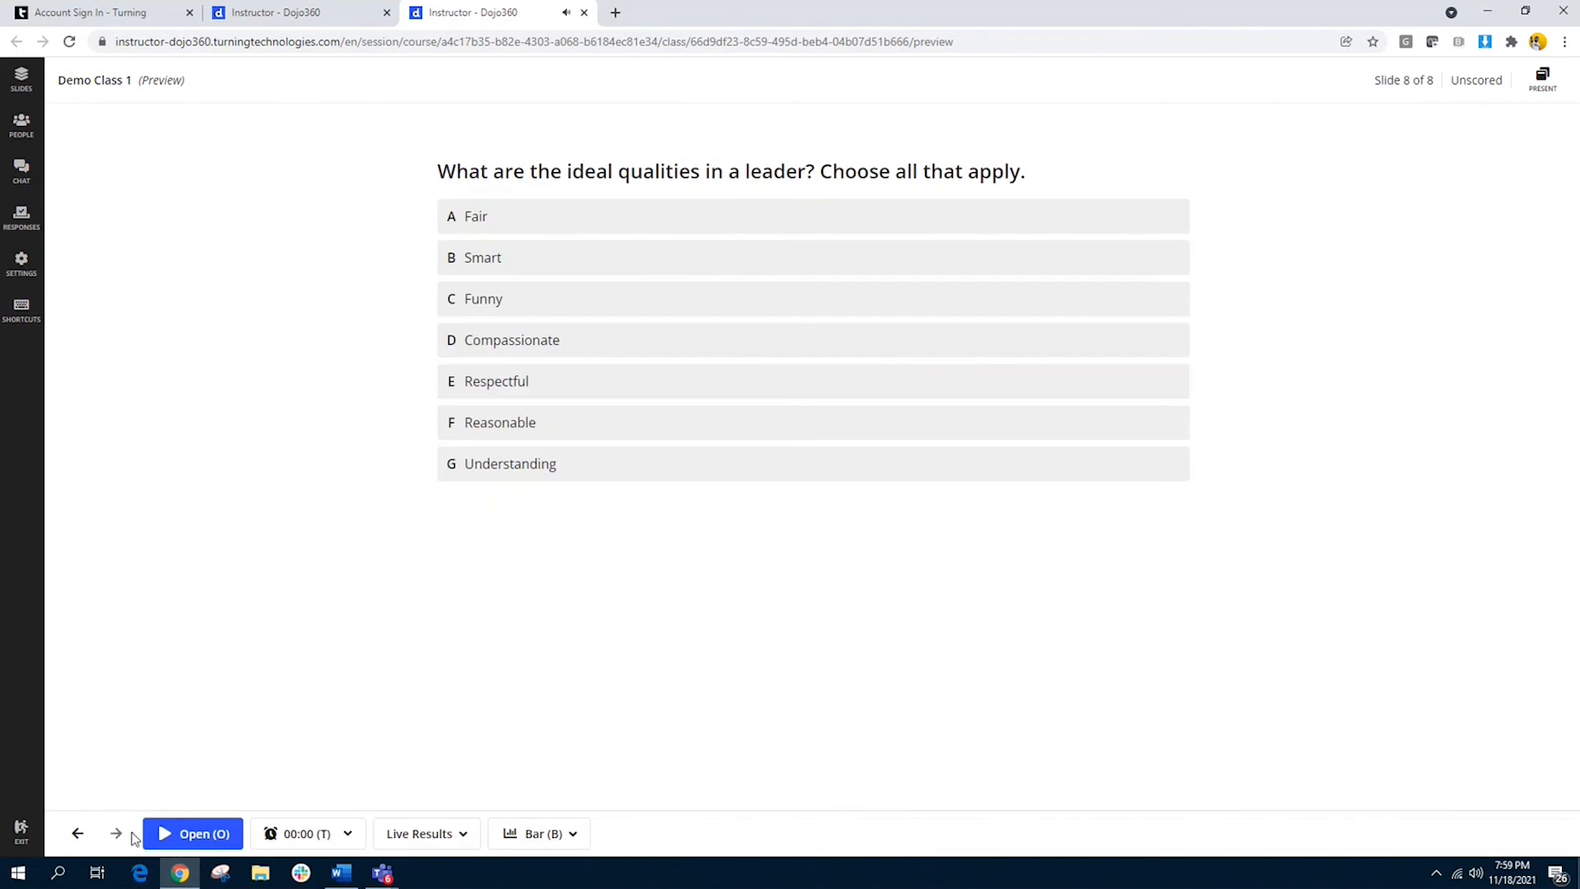
left_click(186, 834)
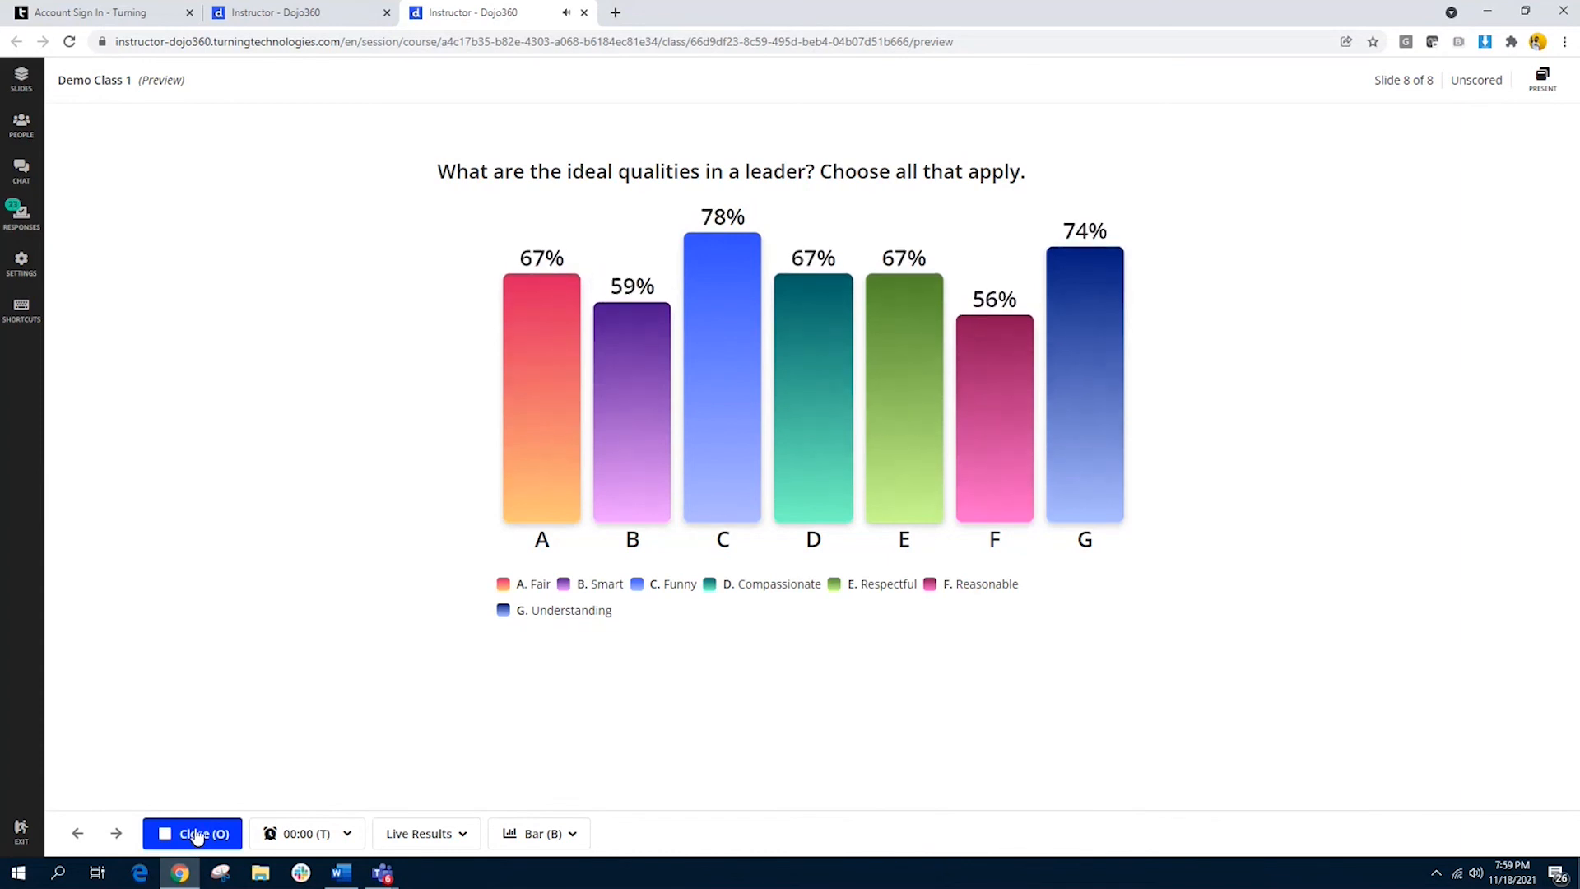
left_click(196, 836)
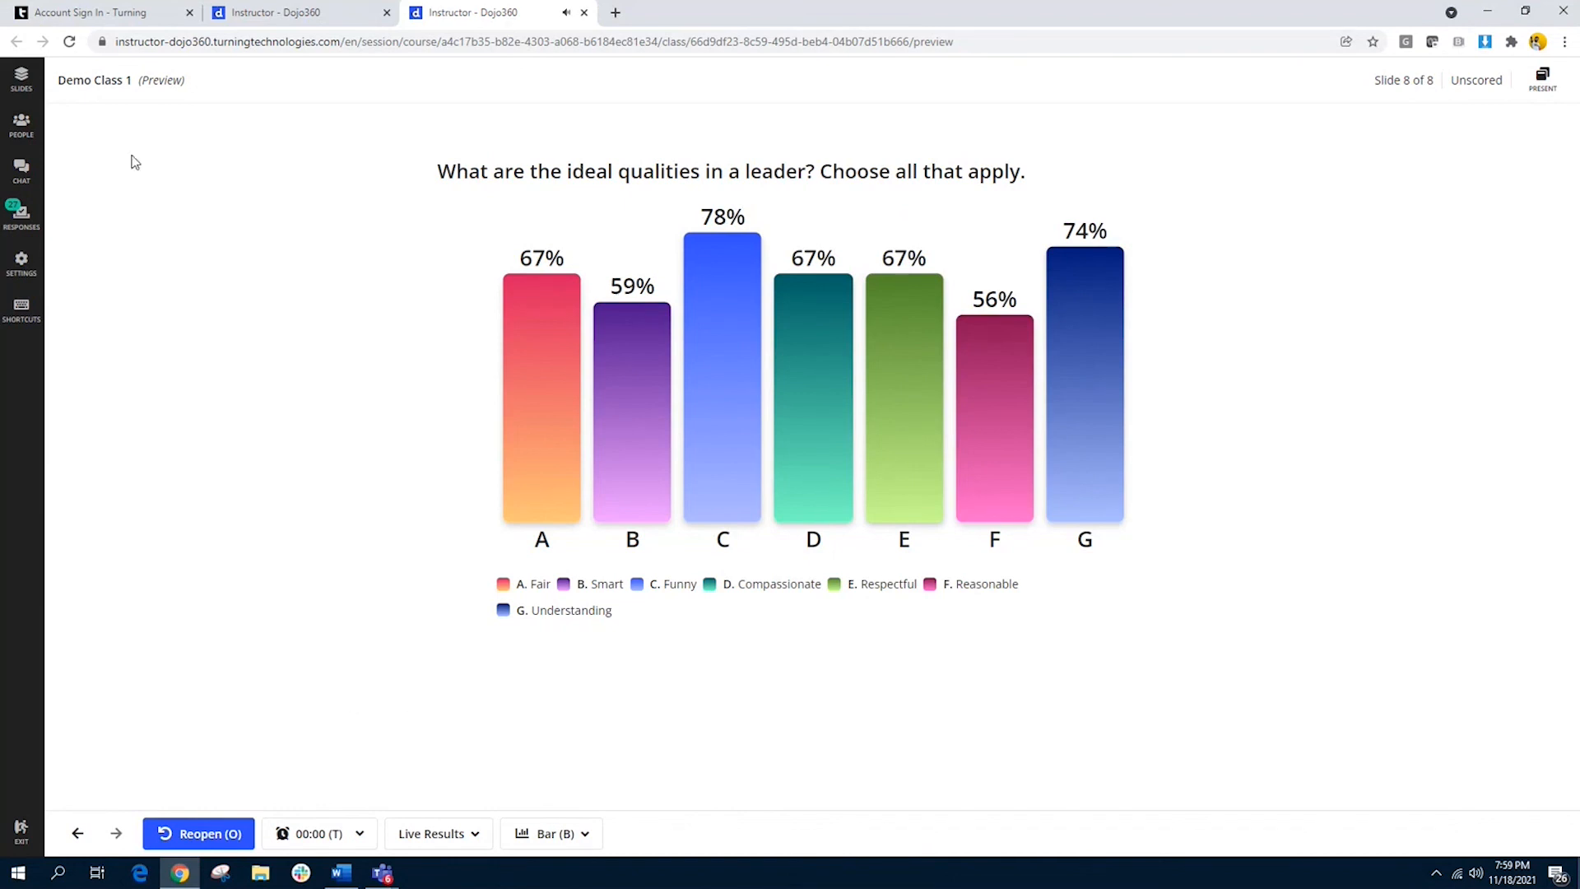
Step: Show the class's slide list and end the previewed class
left_click(33, 96)
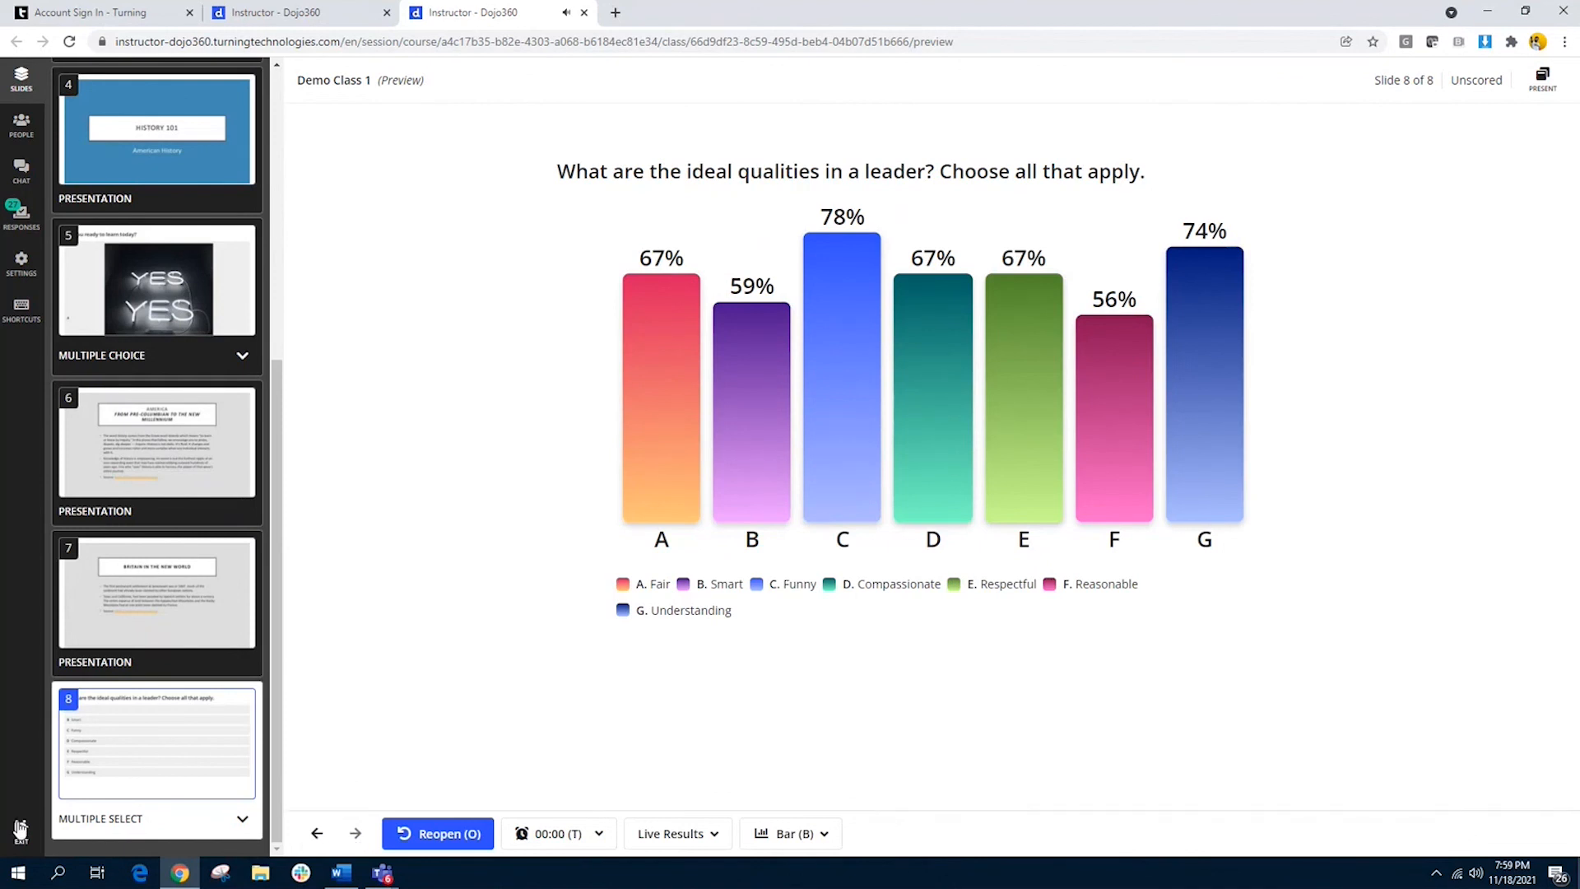
left_click(20, 829)
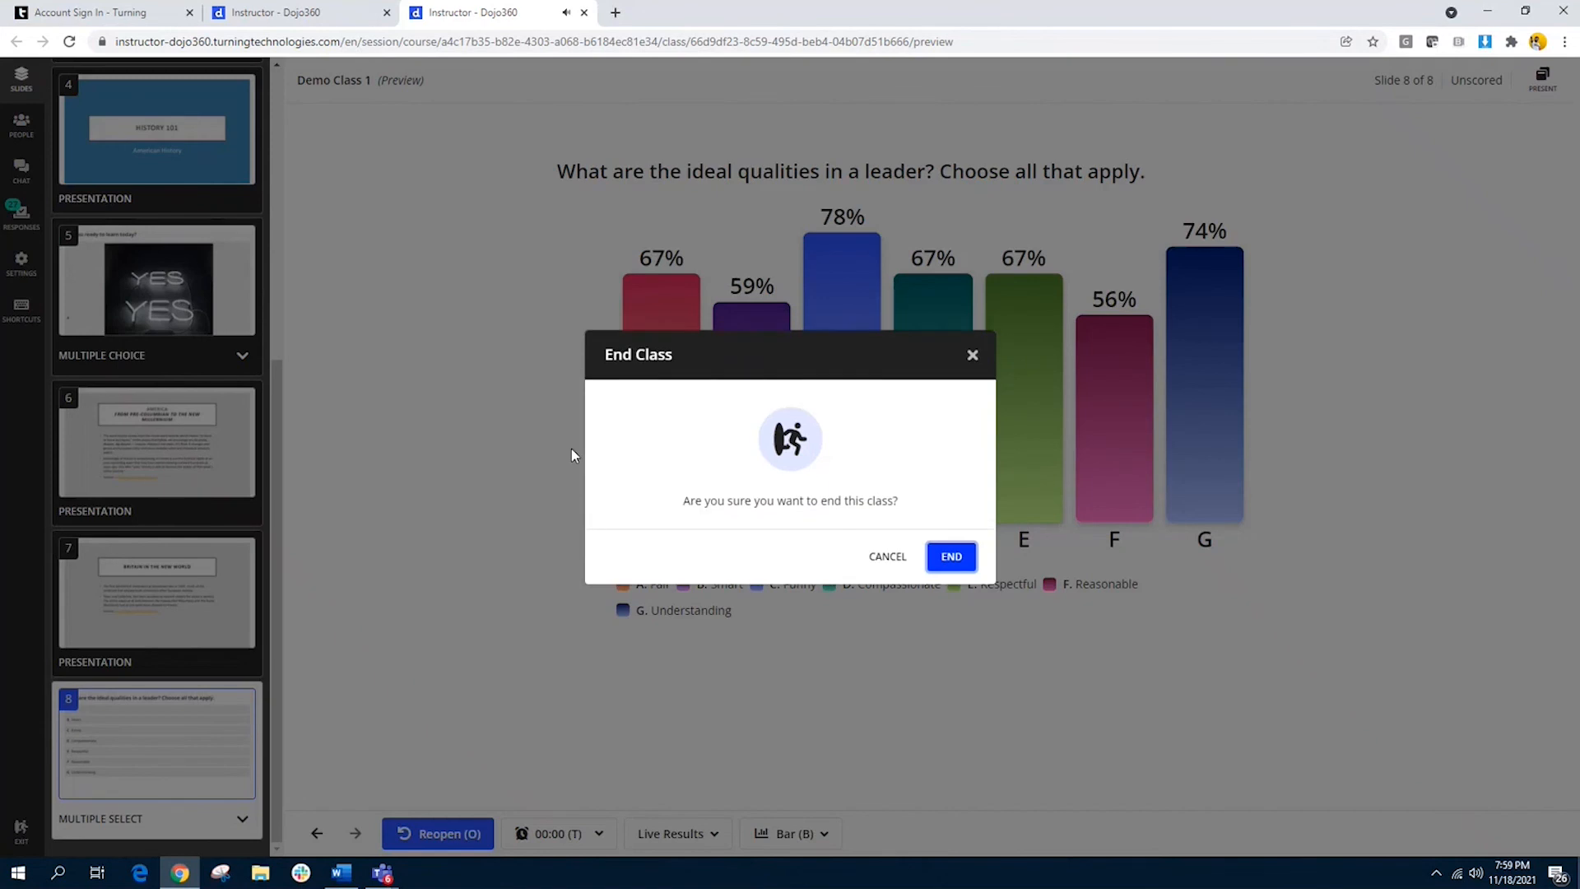
left_click(954, 557)
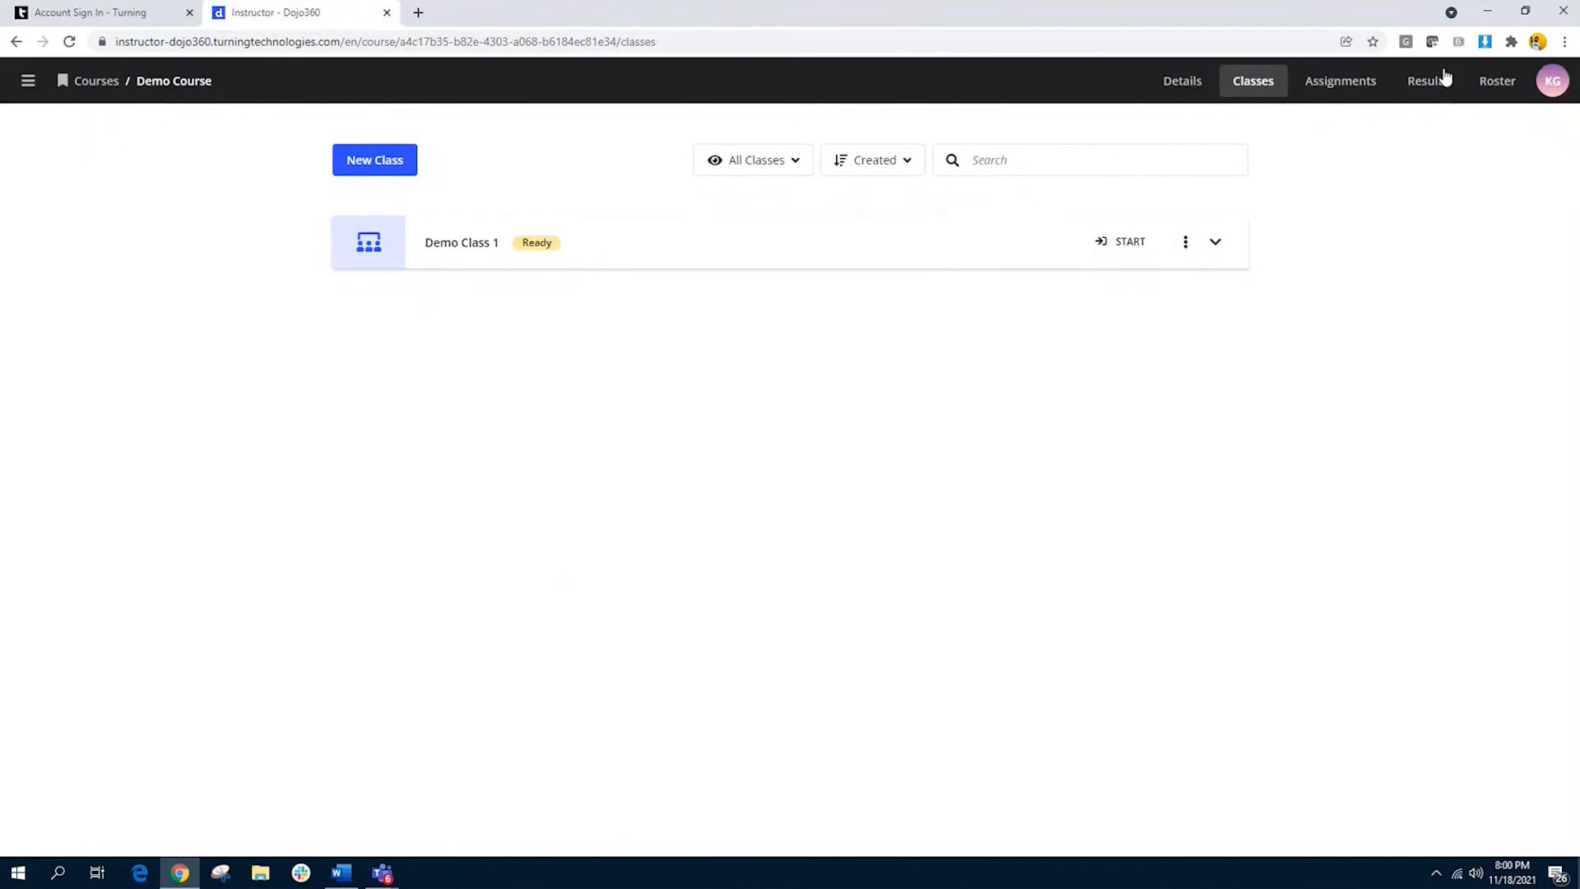
Step: Examine the Demo Course results for both rostered learners and guests, leaving the guest results shown
left_click(1429, 89)
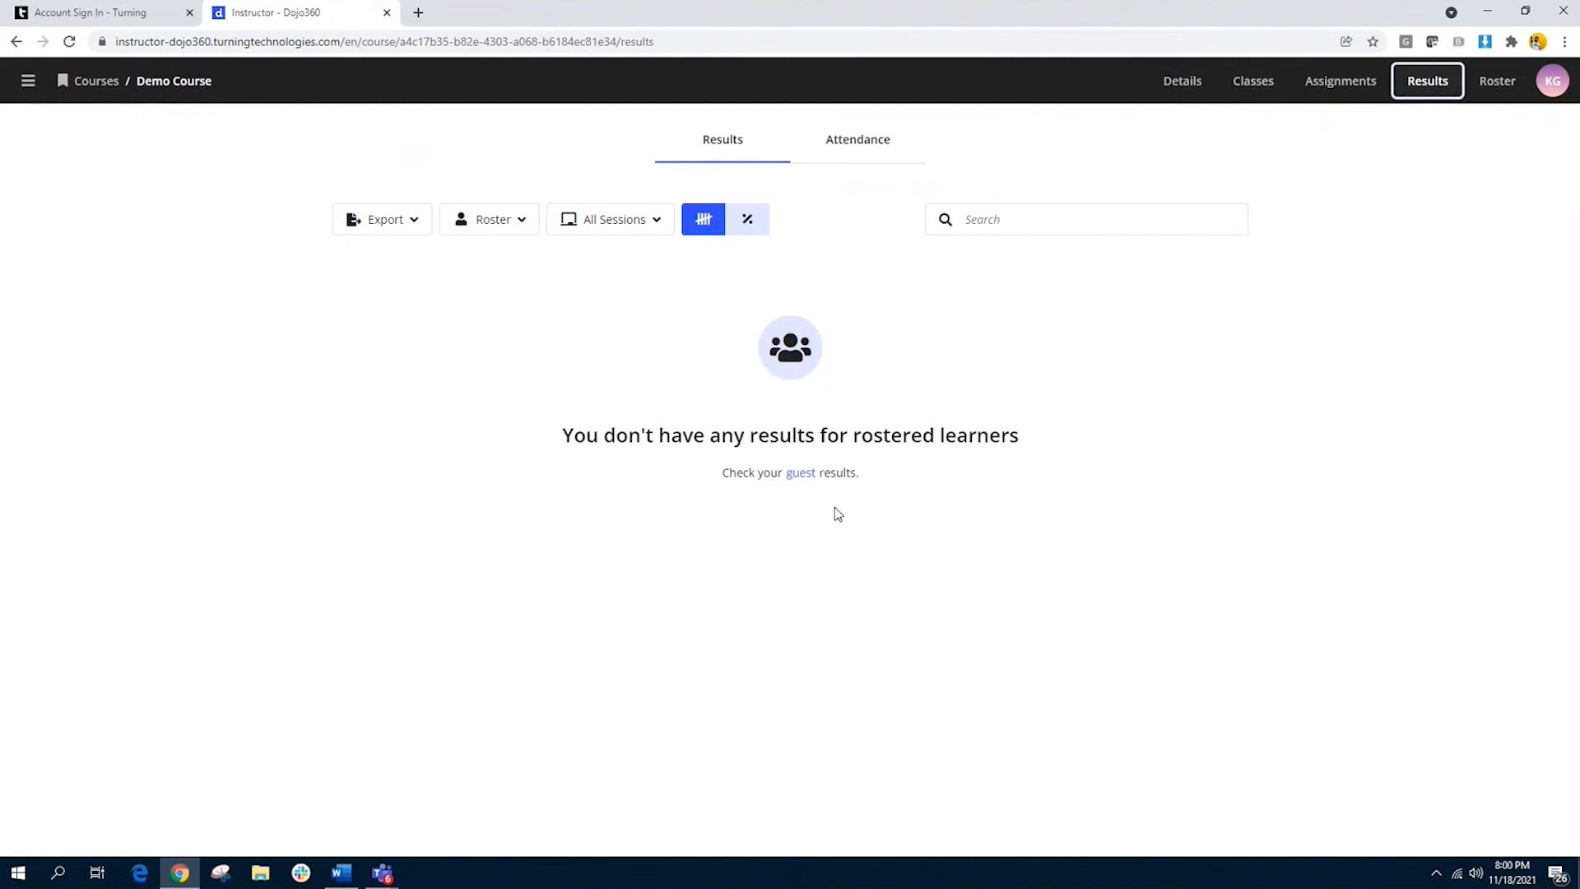
left_click(805, 476)
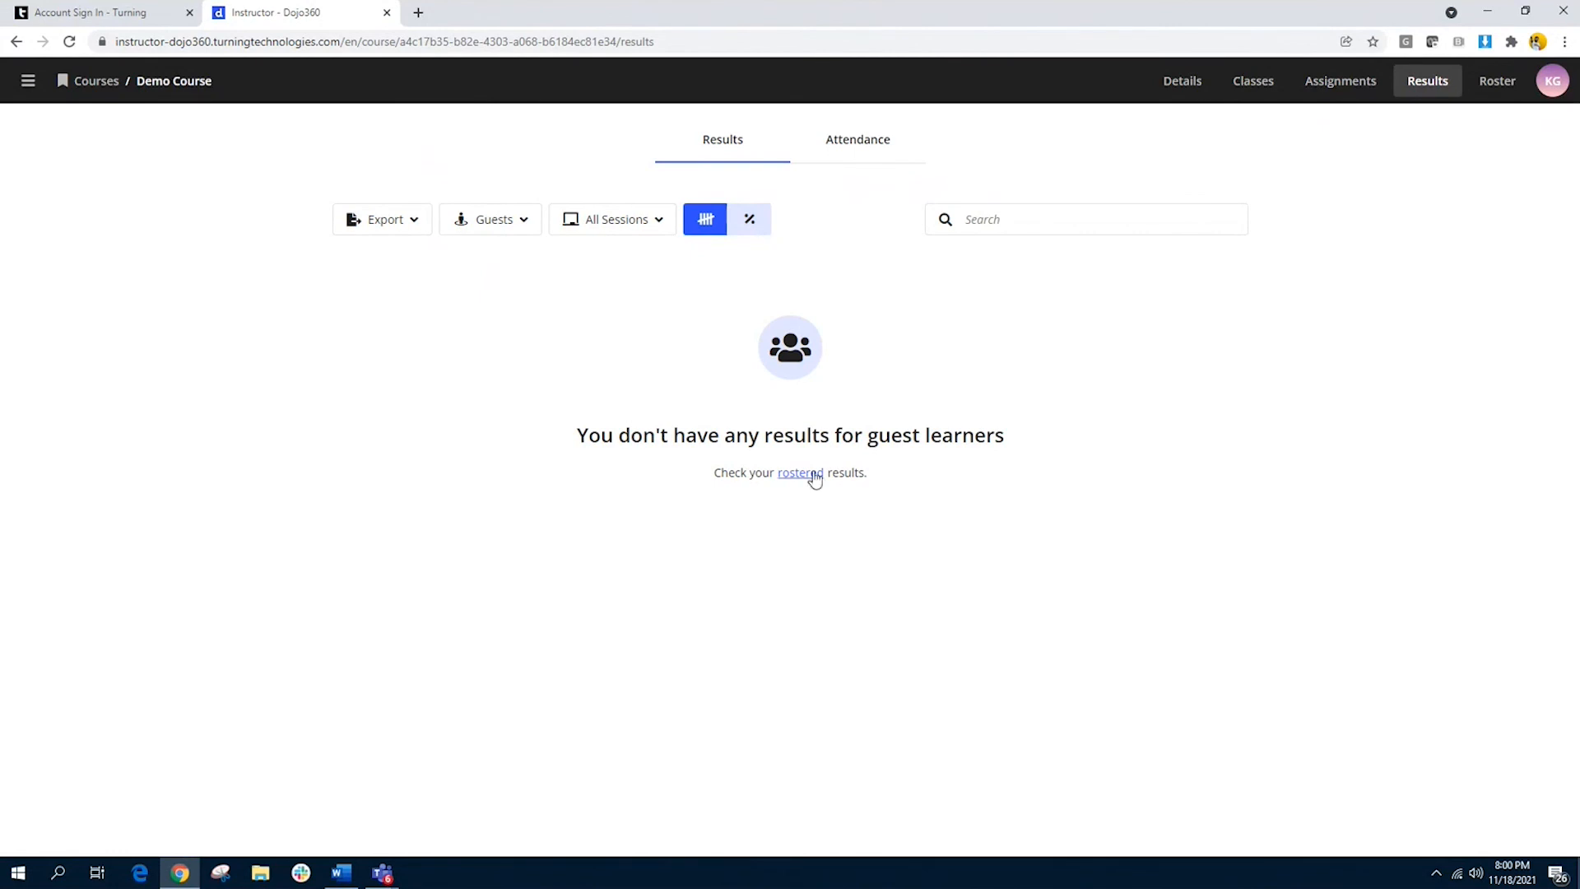
left_click(520, 229)
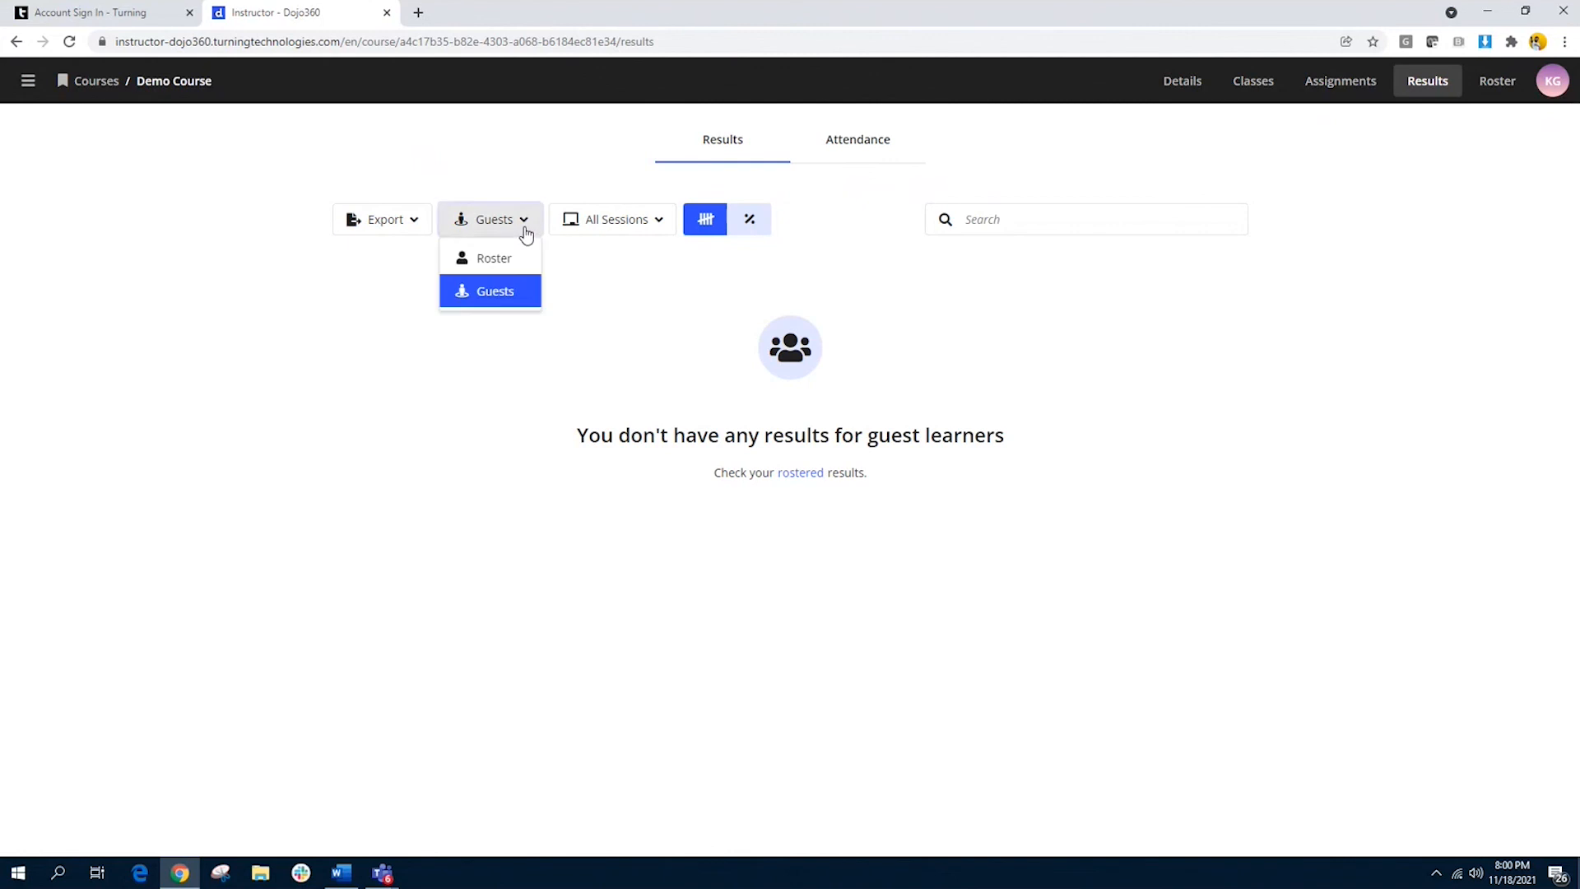
left_click(511, 281)
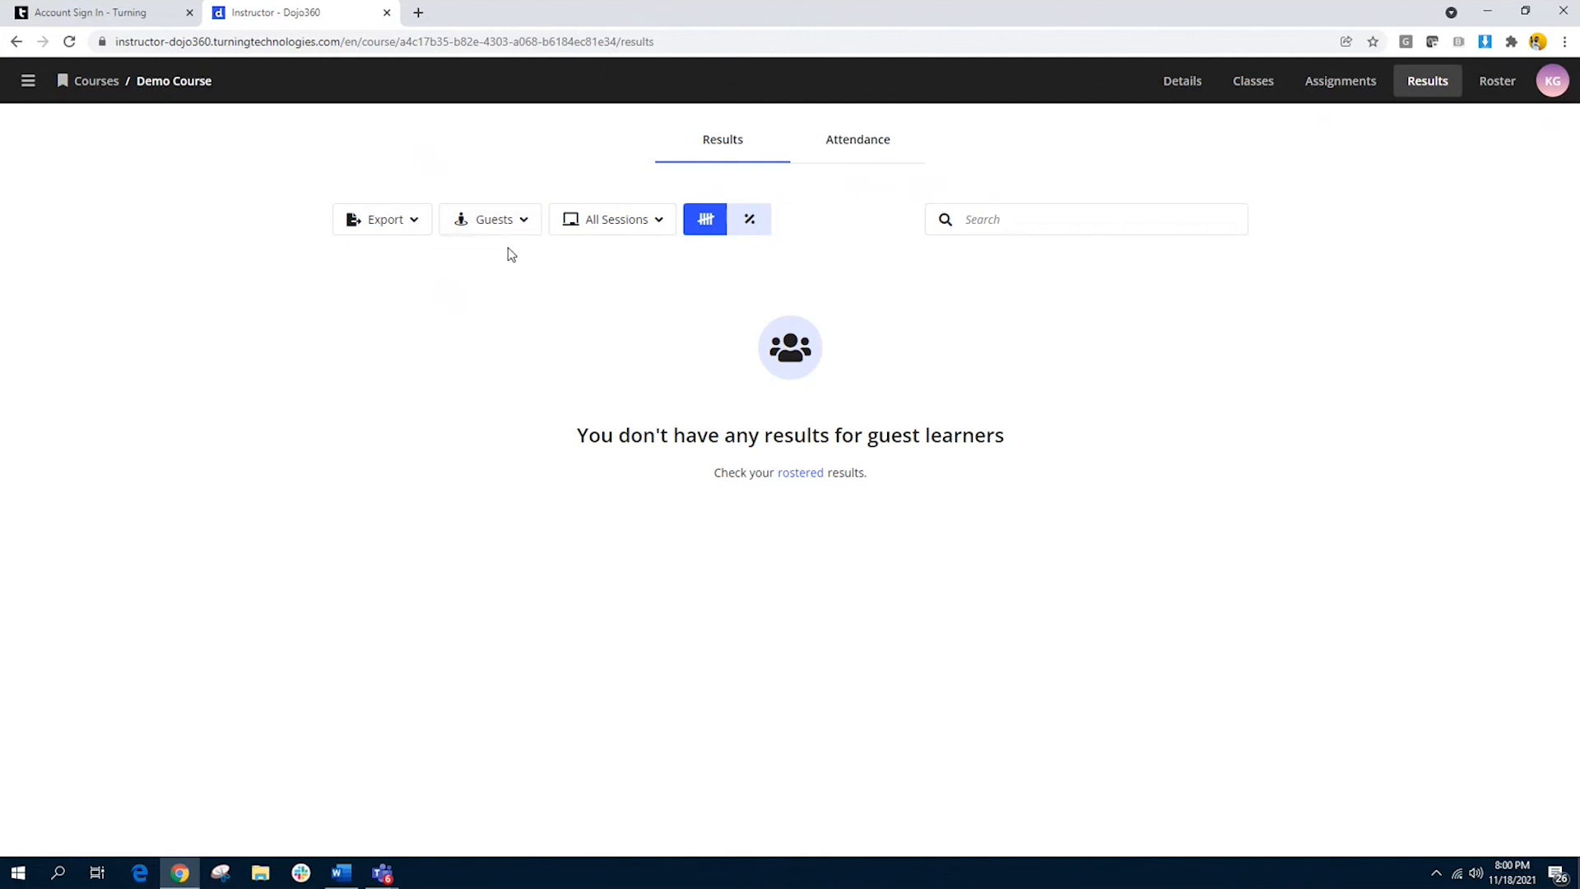
left_click(515, 221)
left_click(517, 259)
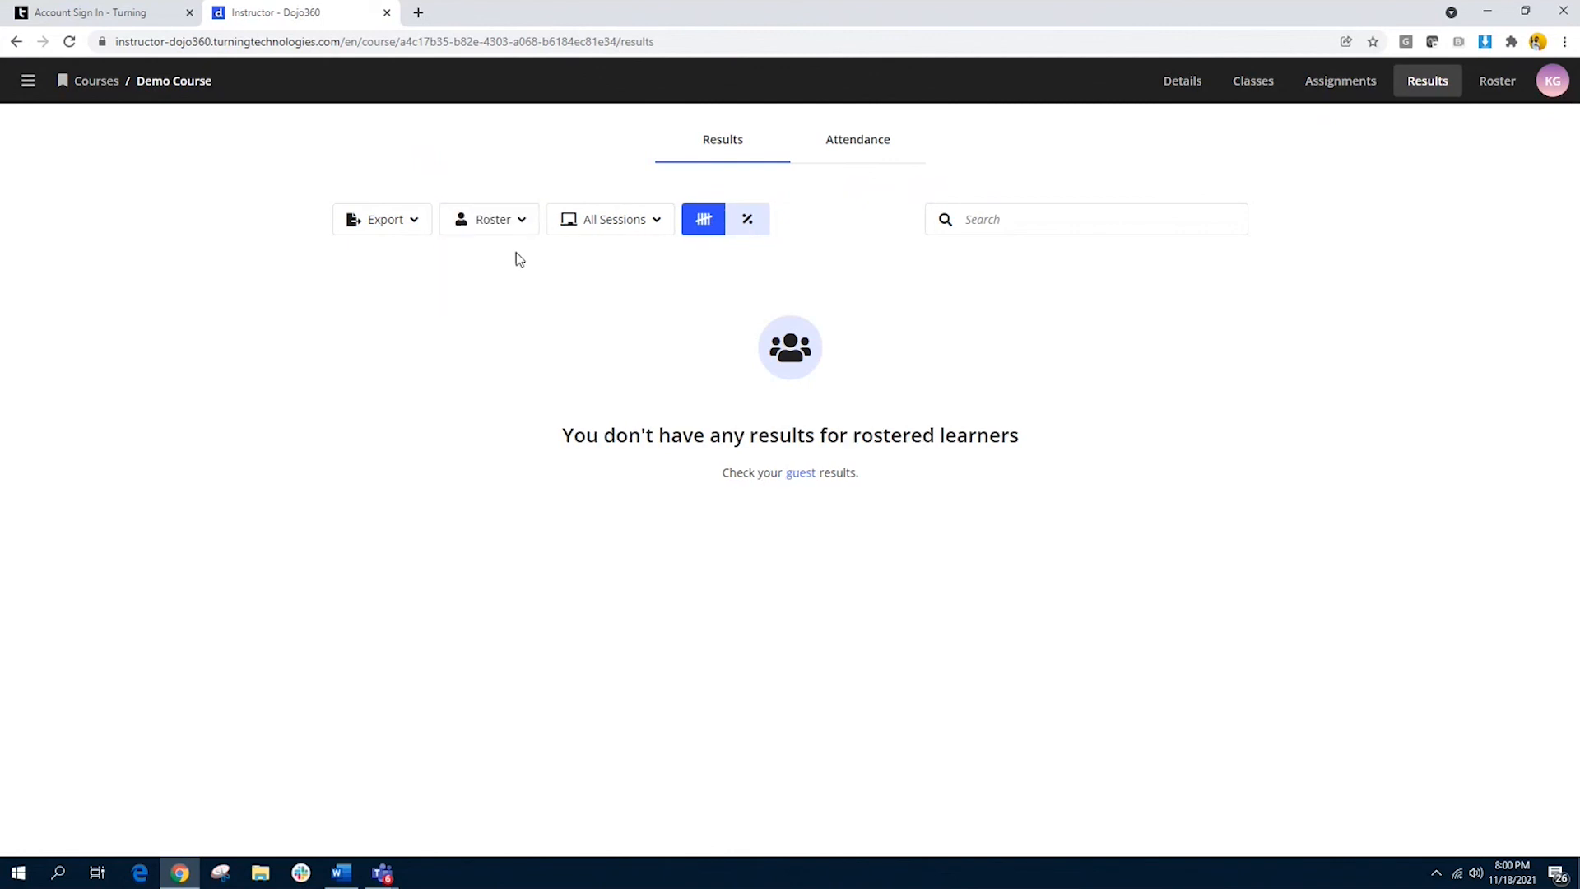
left_click(801, 474)
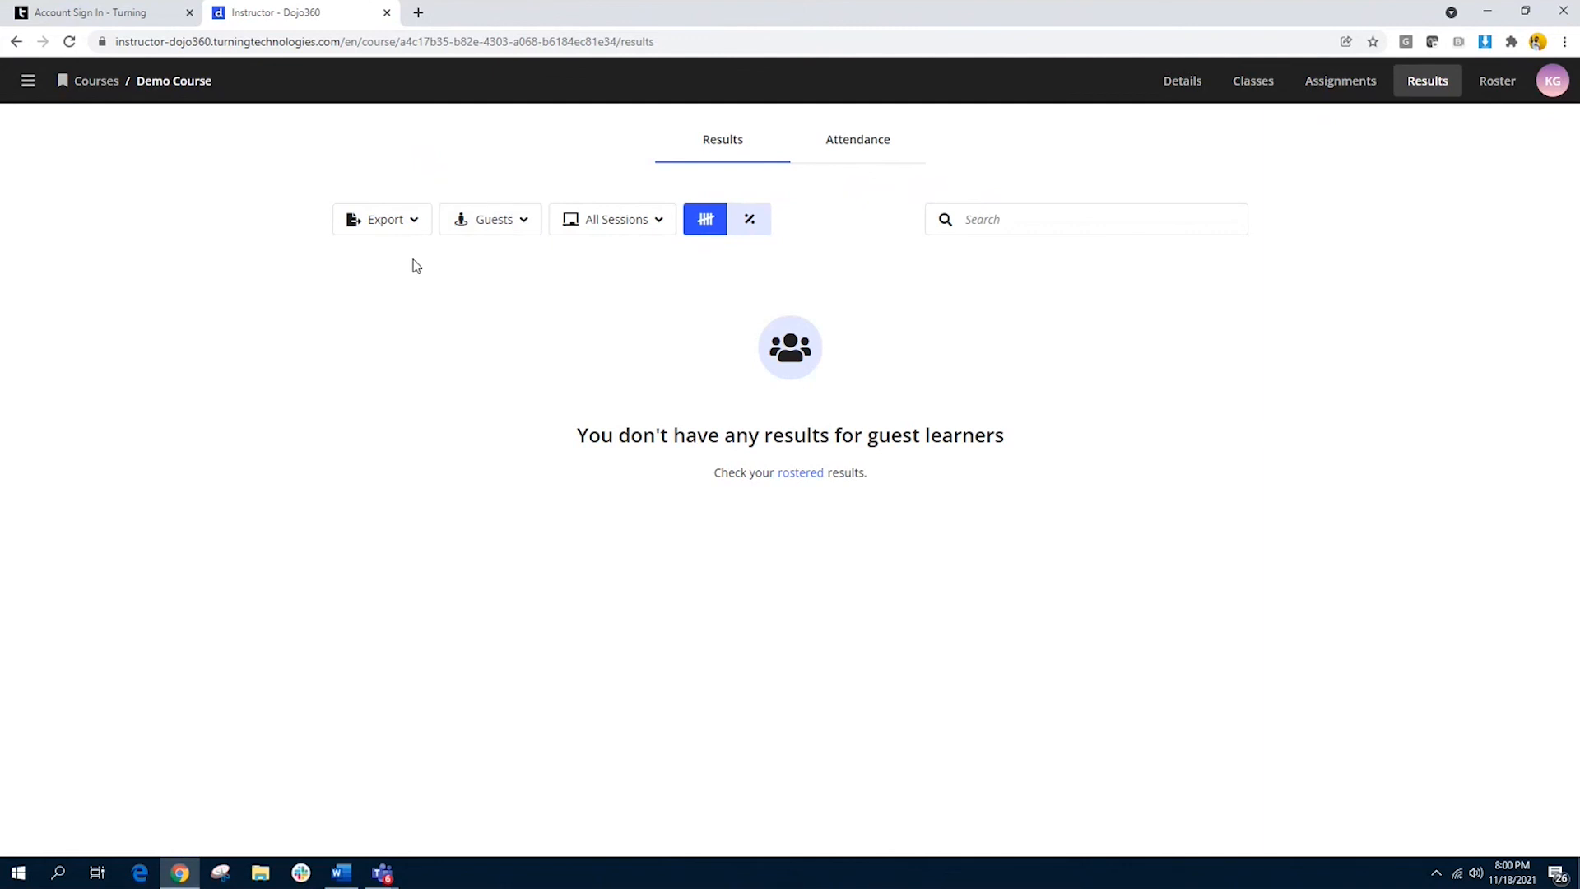
Step: Filter the guest results by assignments, then by classes
left_click(624, 220)
left_click(645, 292)
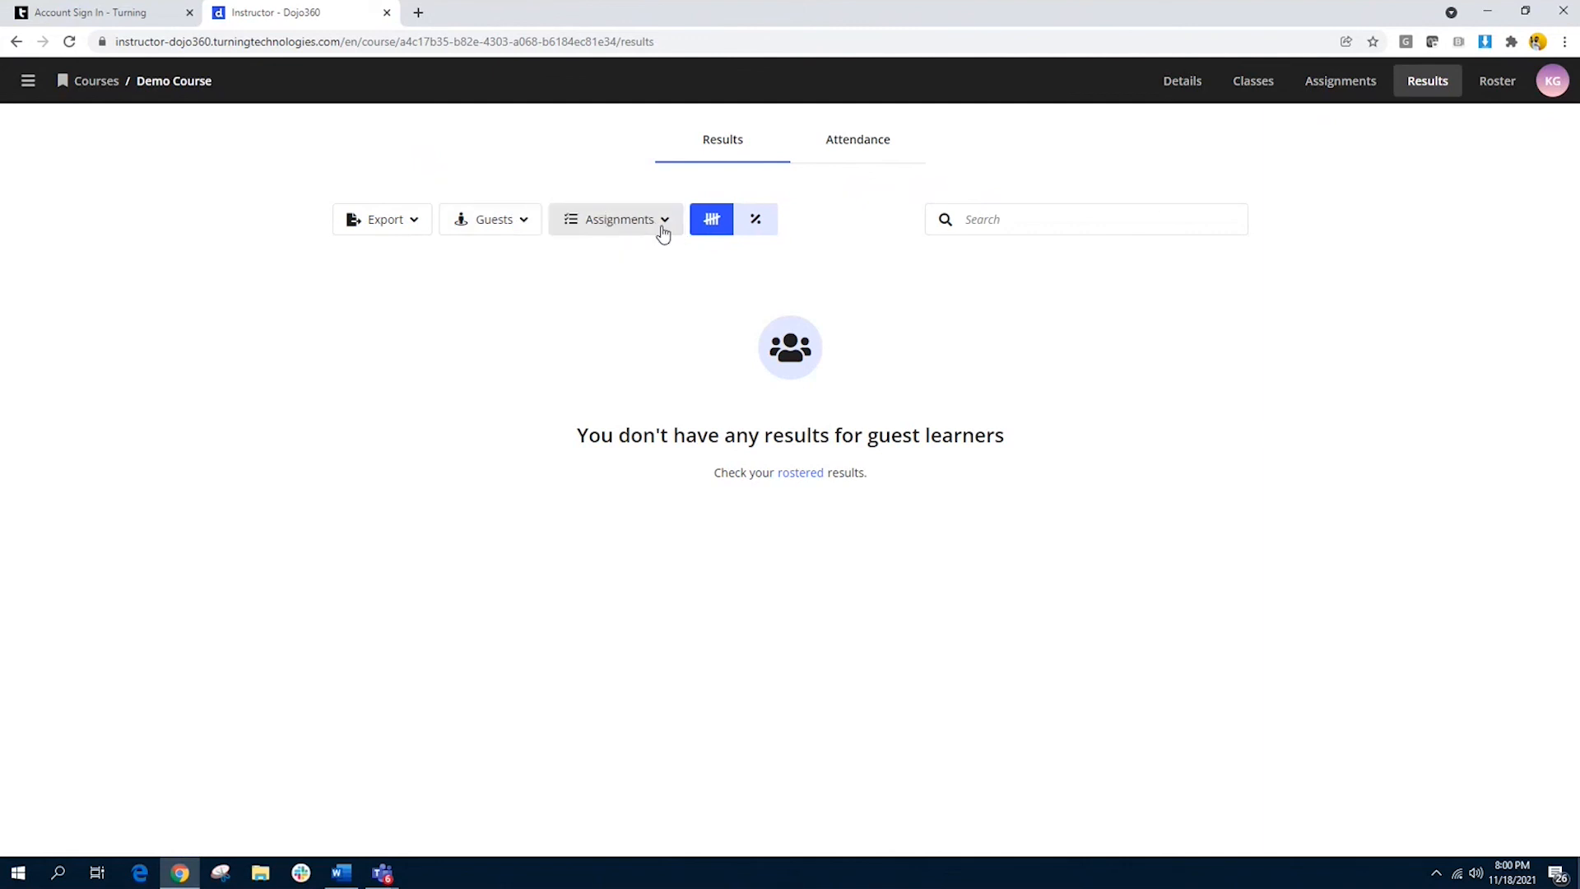
left_click(663, 235)
left_click(642, 321)
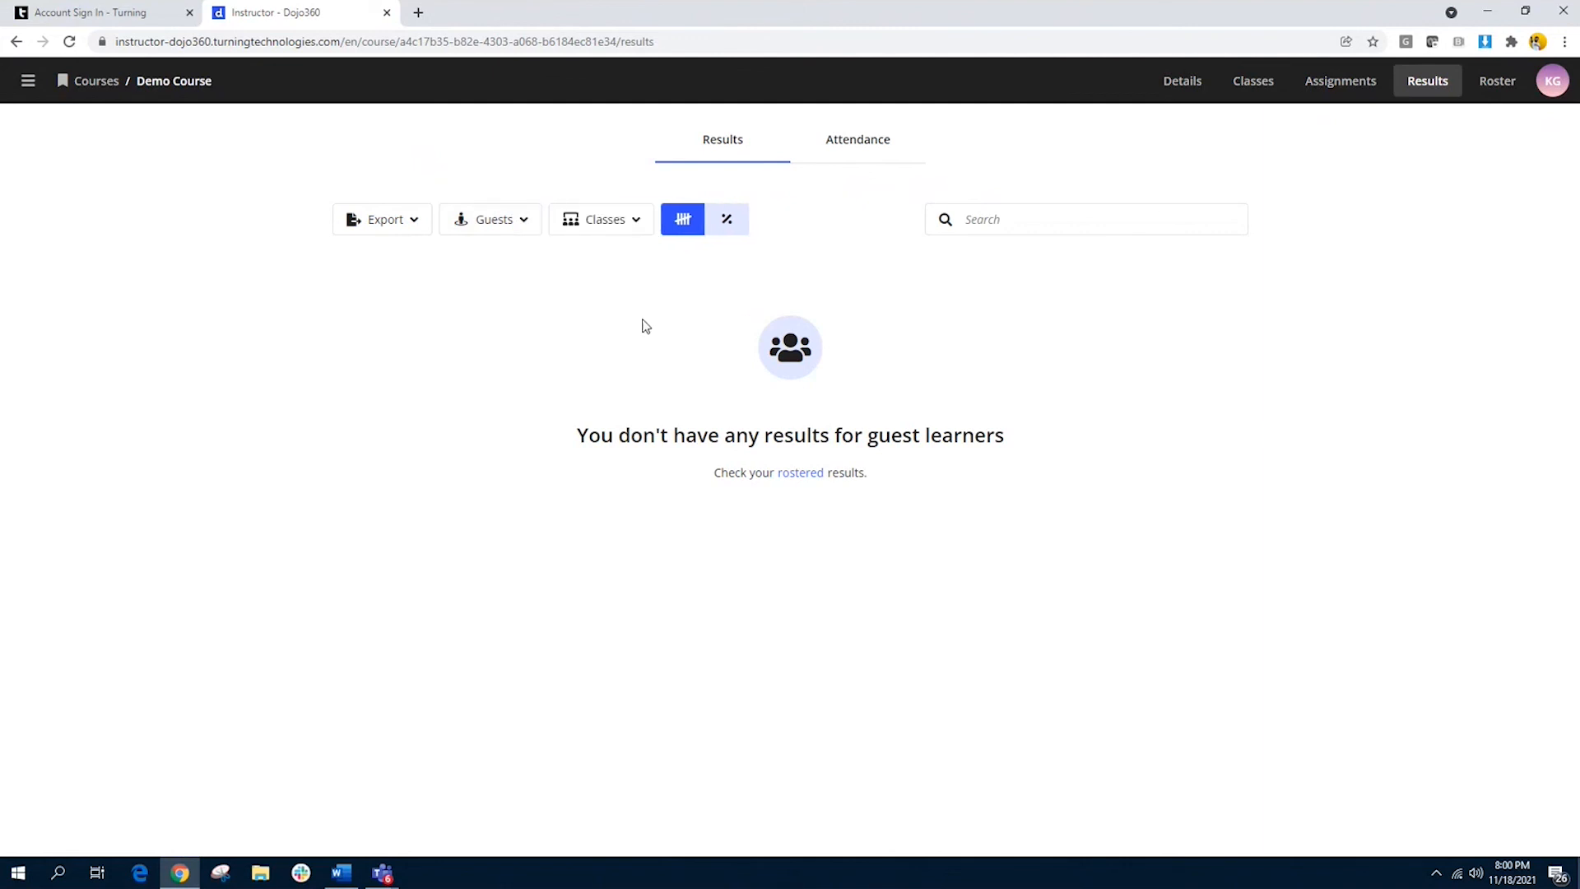
Step: Check the results' percentage view and export formats, then view the course's attendance history
left_click(733, 224)
left_click(685, 228)
left_click(415, 227)
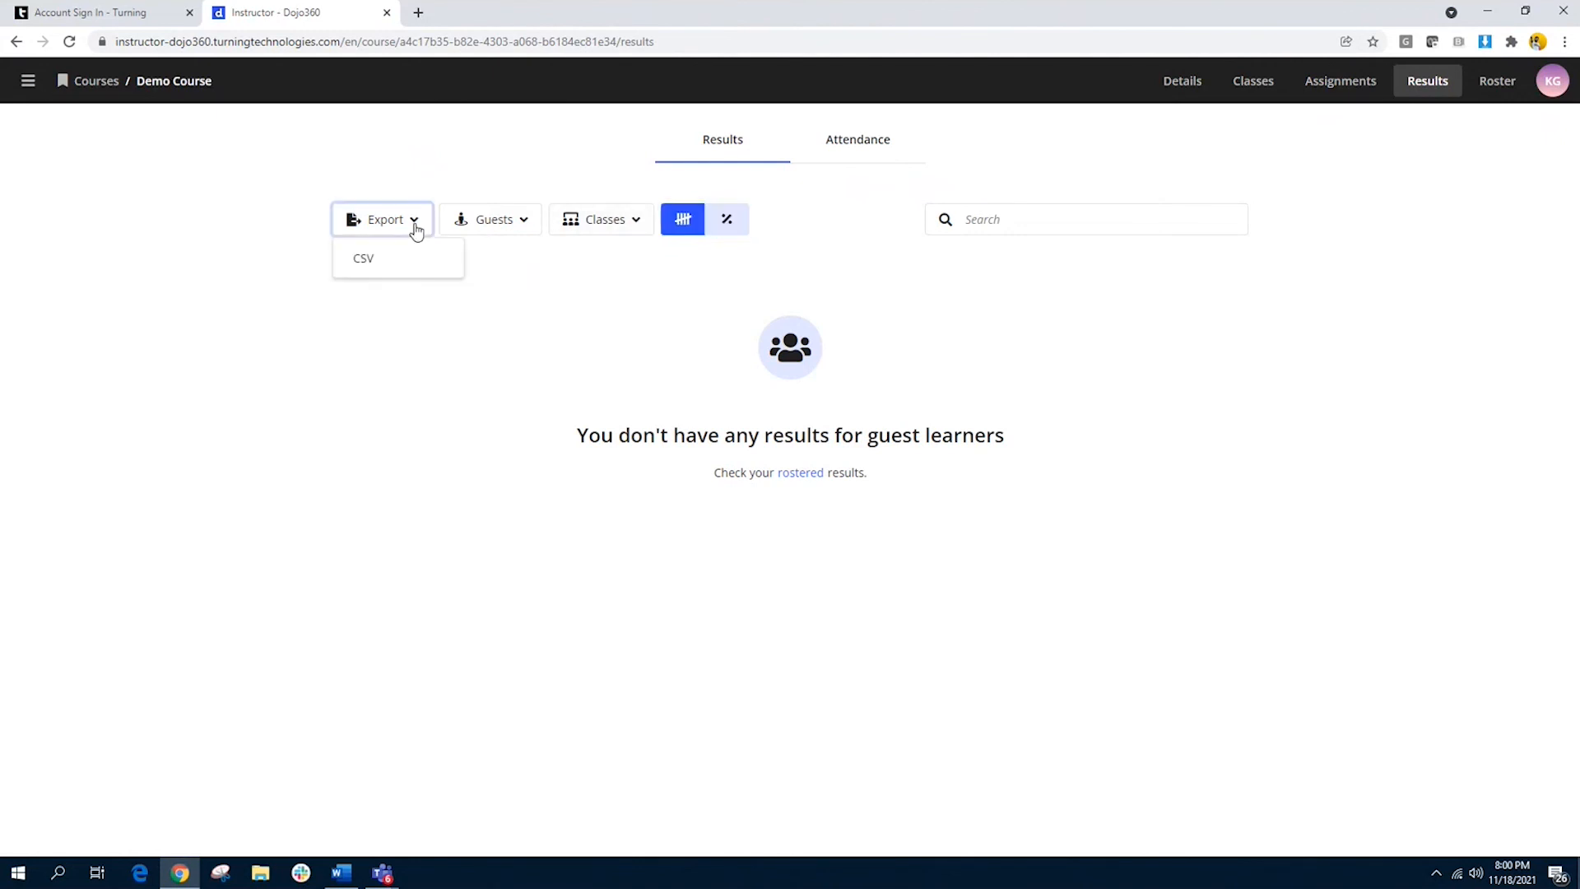
left_click(376, 411)
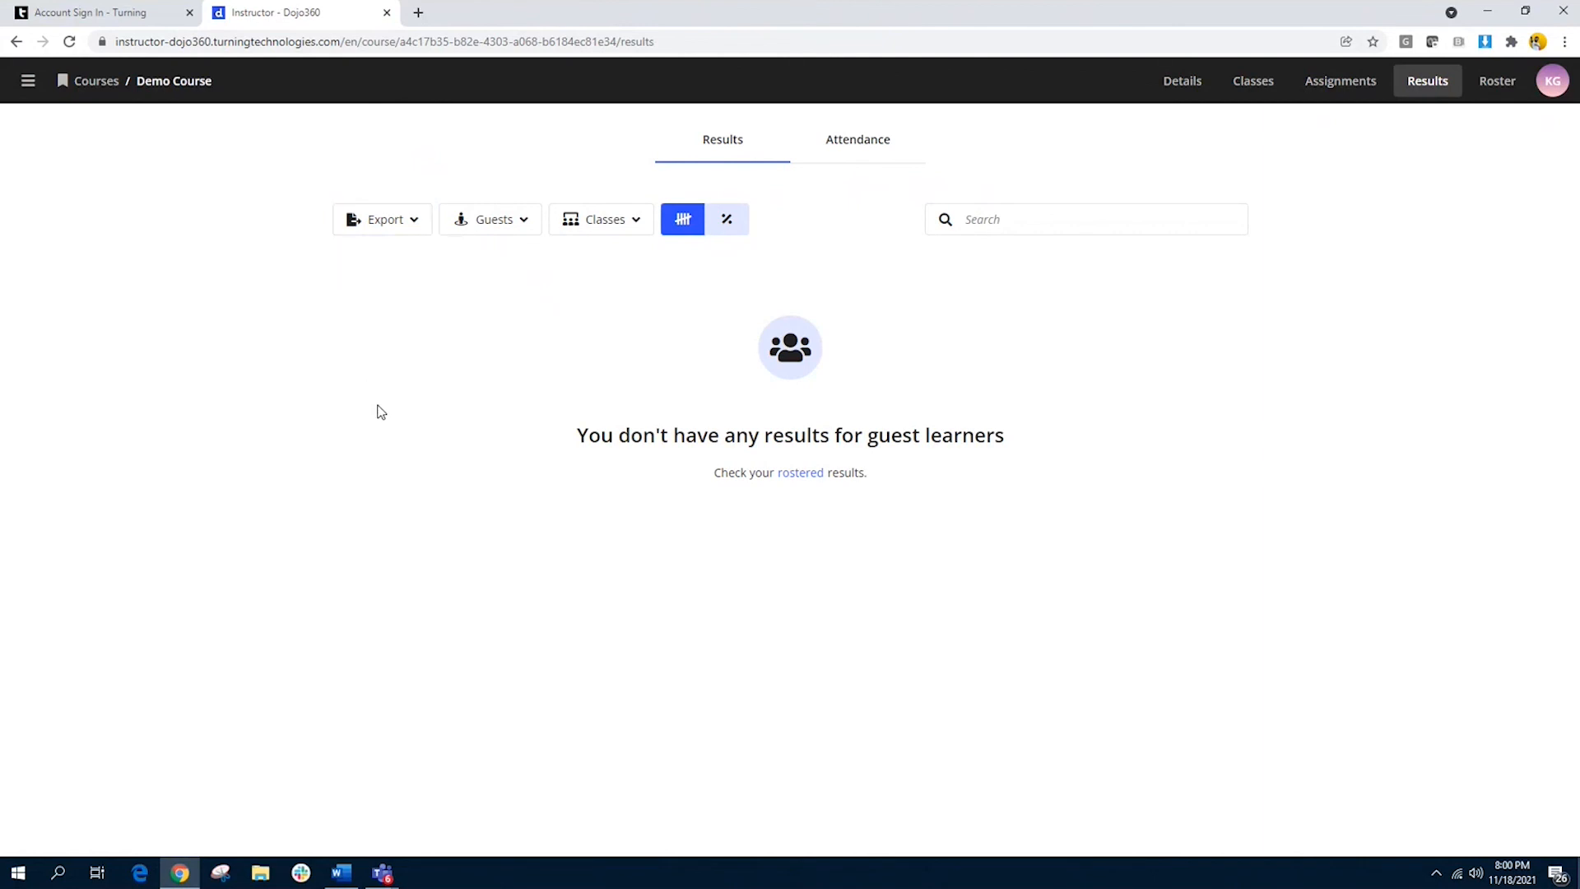
left_click(879, 141)
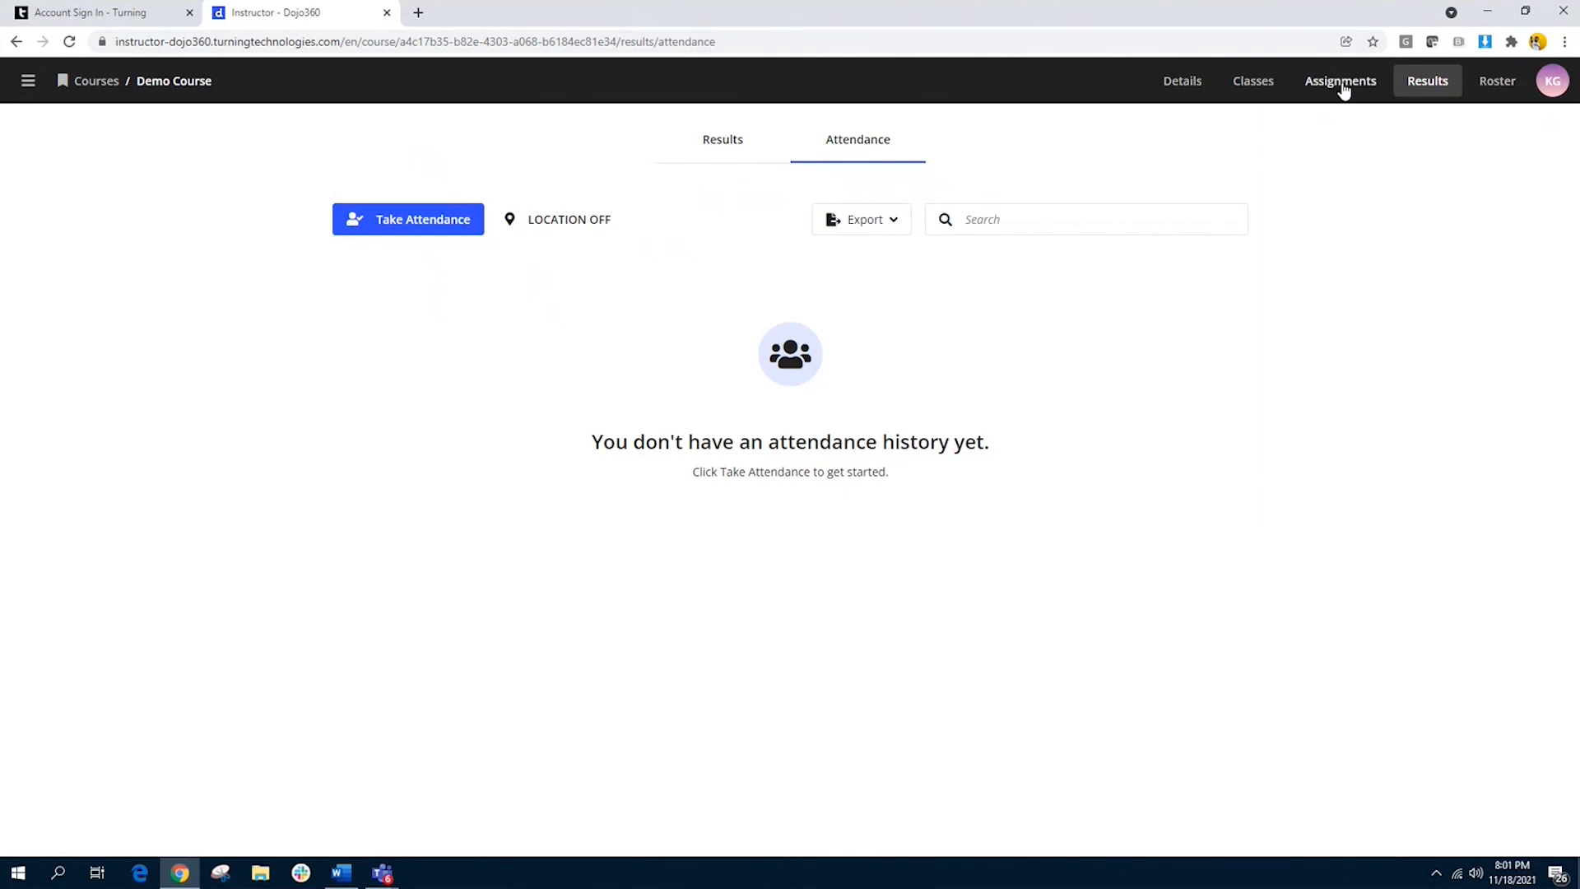
Step: Begin a new assignment in the Demo Course named "Makeup assignment"
left_click(1341, 83)
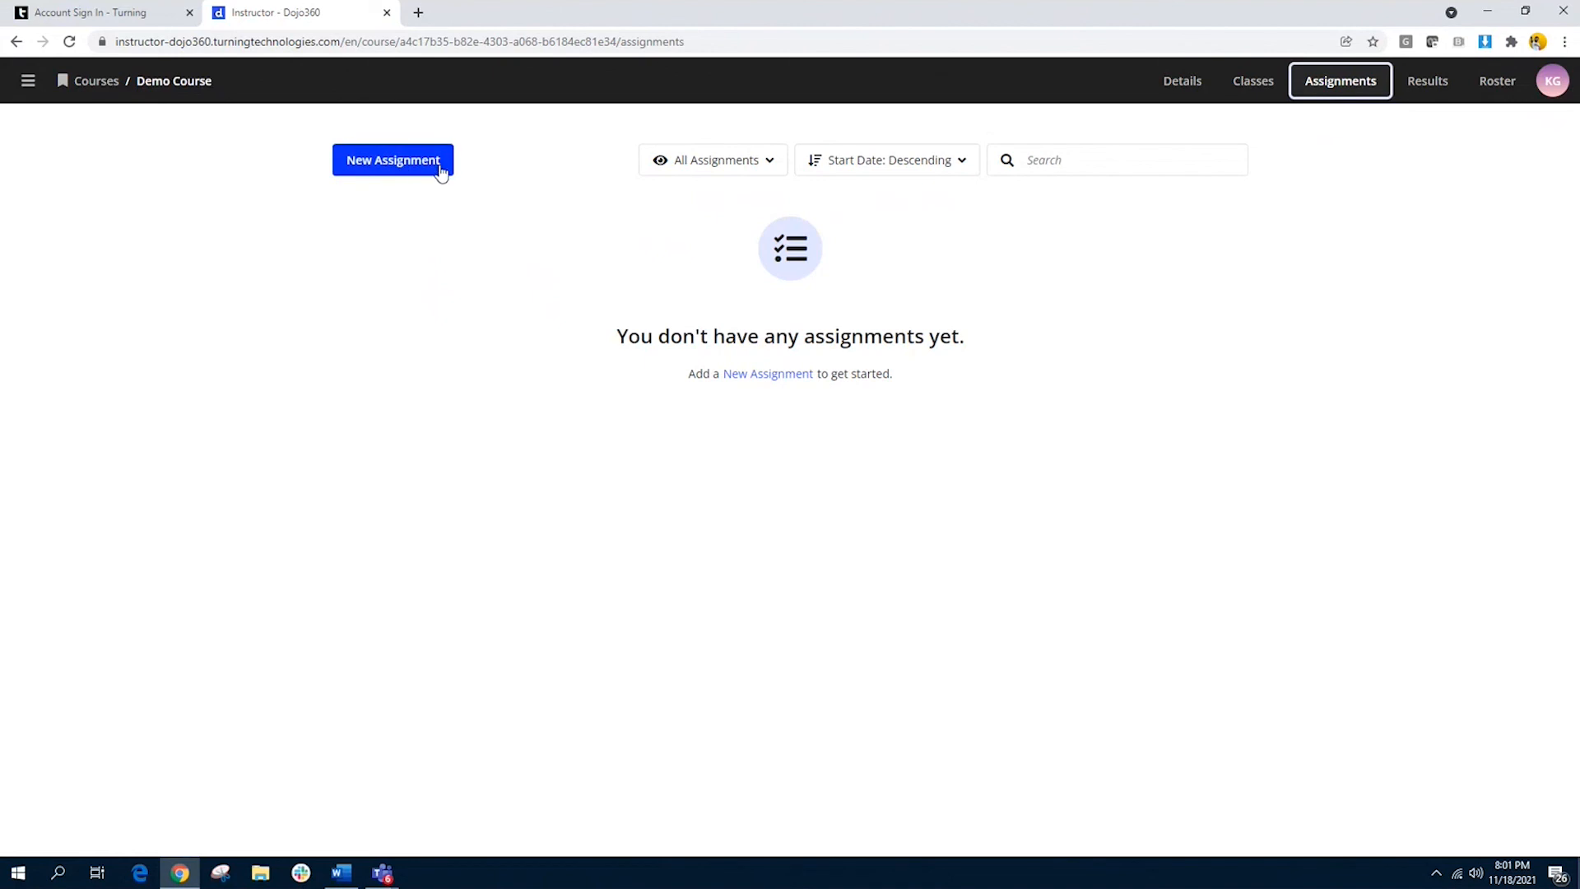
left_click(385, 164)
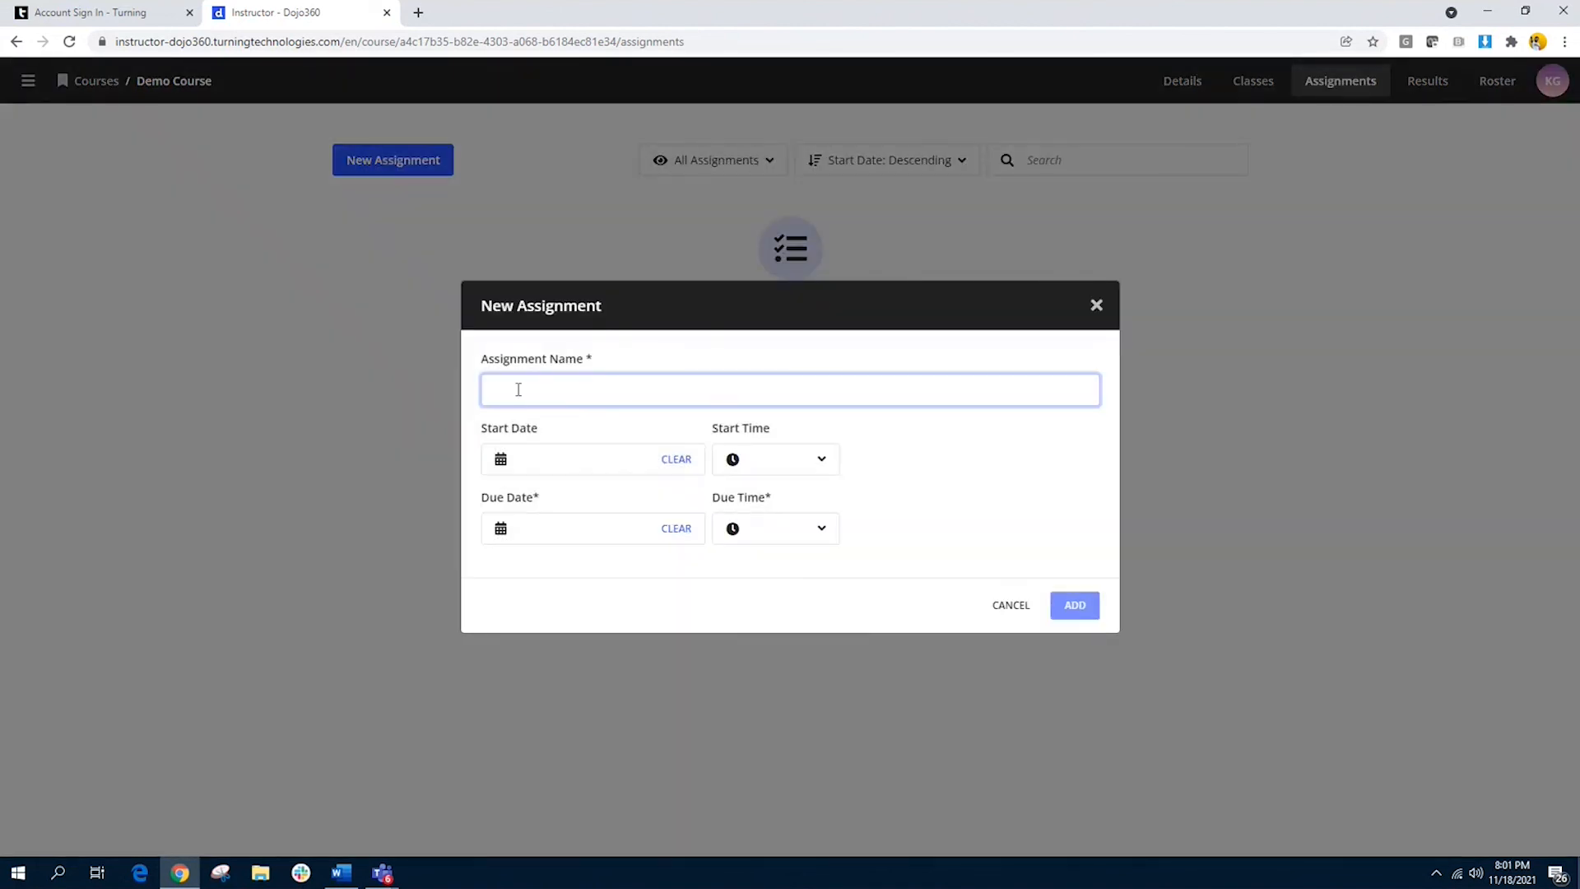
type("Makeup assignment")
Step: Set the new assignment's start date to Nov 19, 2021
left_click(584, 539)
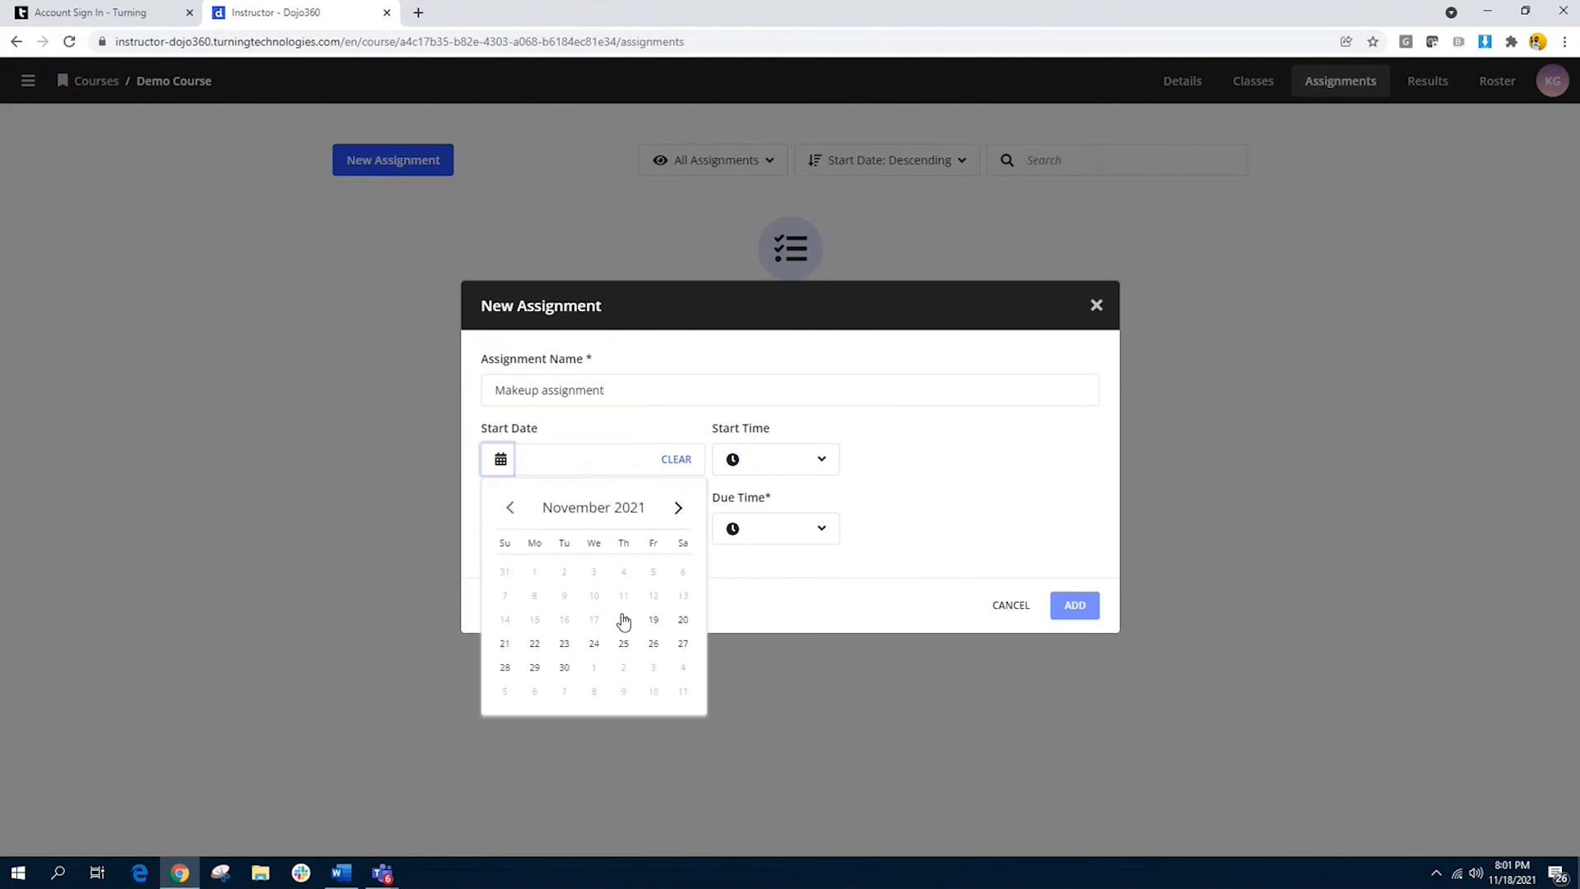
left_click(654, 623)
left_click(837, 592)
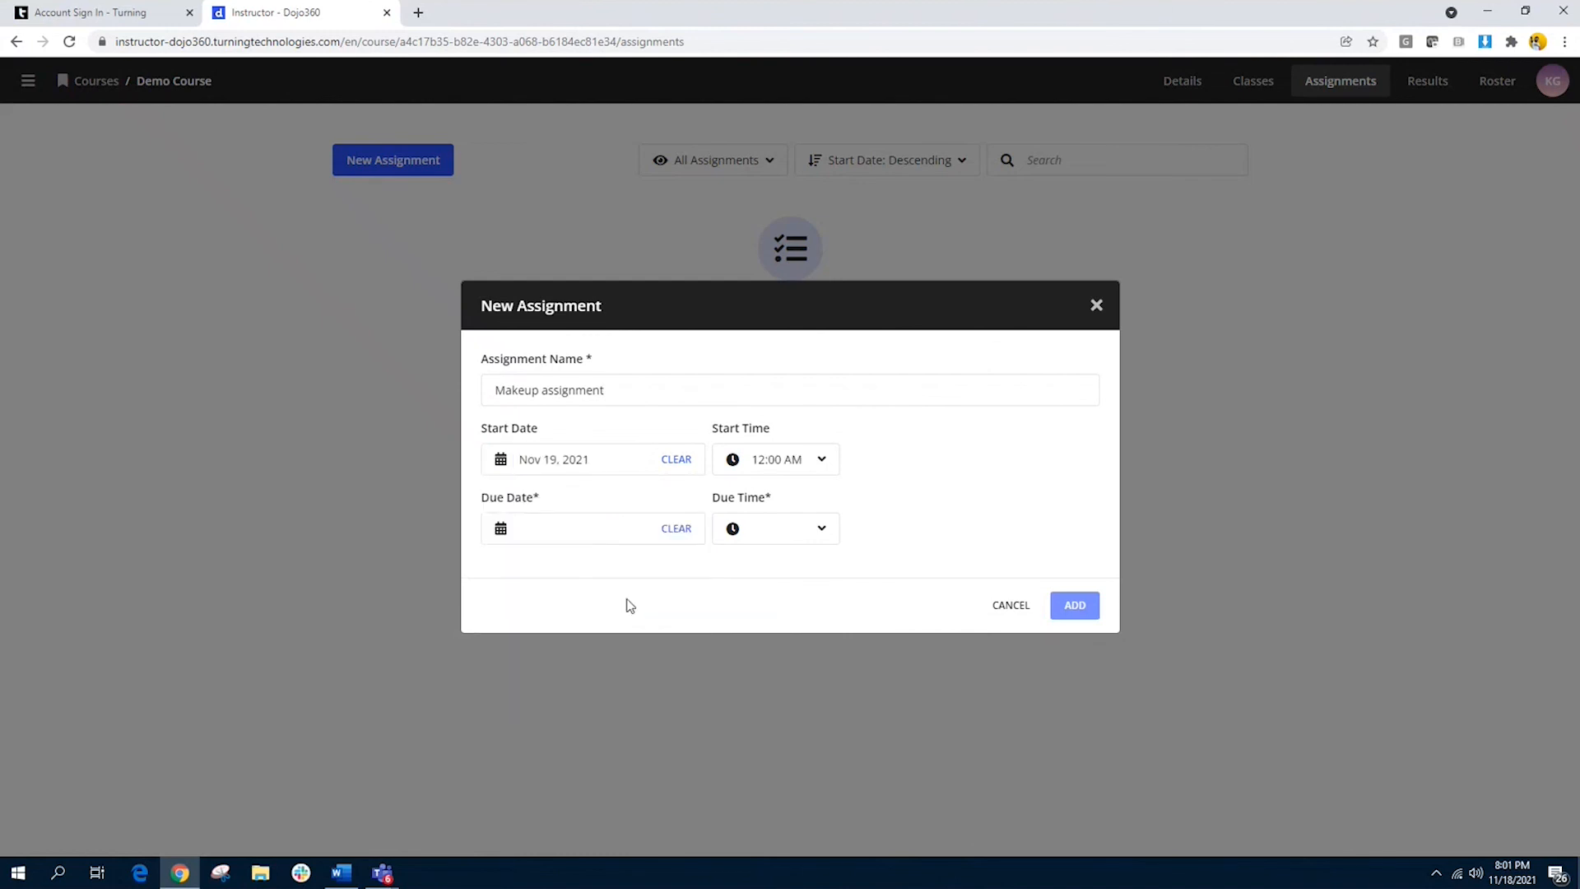
Step: Set the makeup assignment's due date to Nov 20, 2021 and add the assignment to the course
left_click(593, 537)
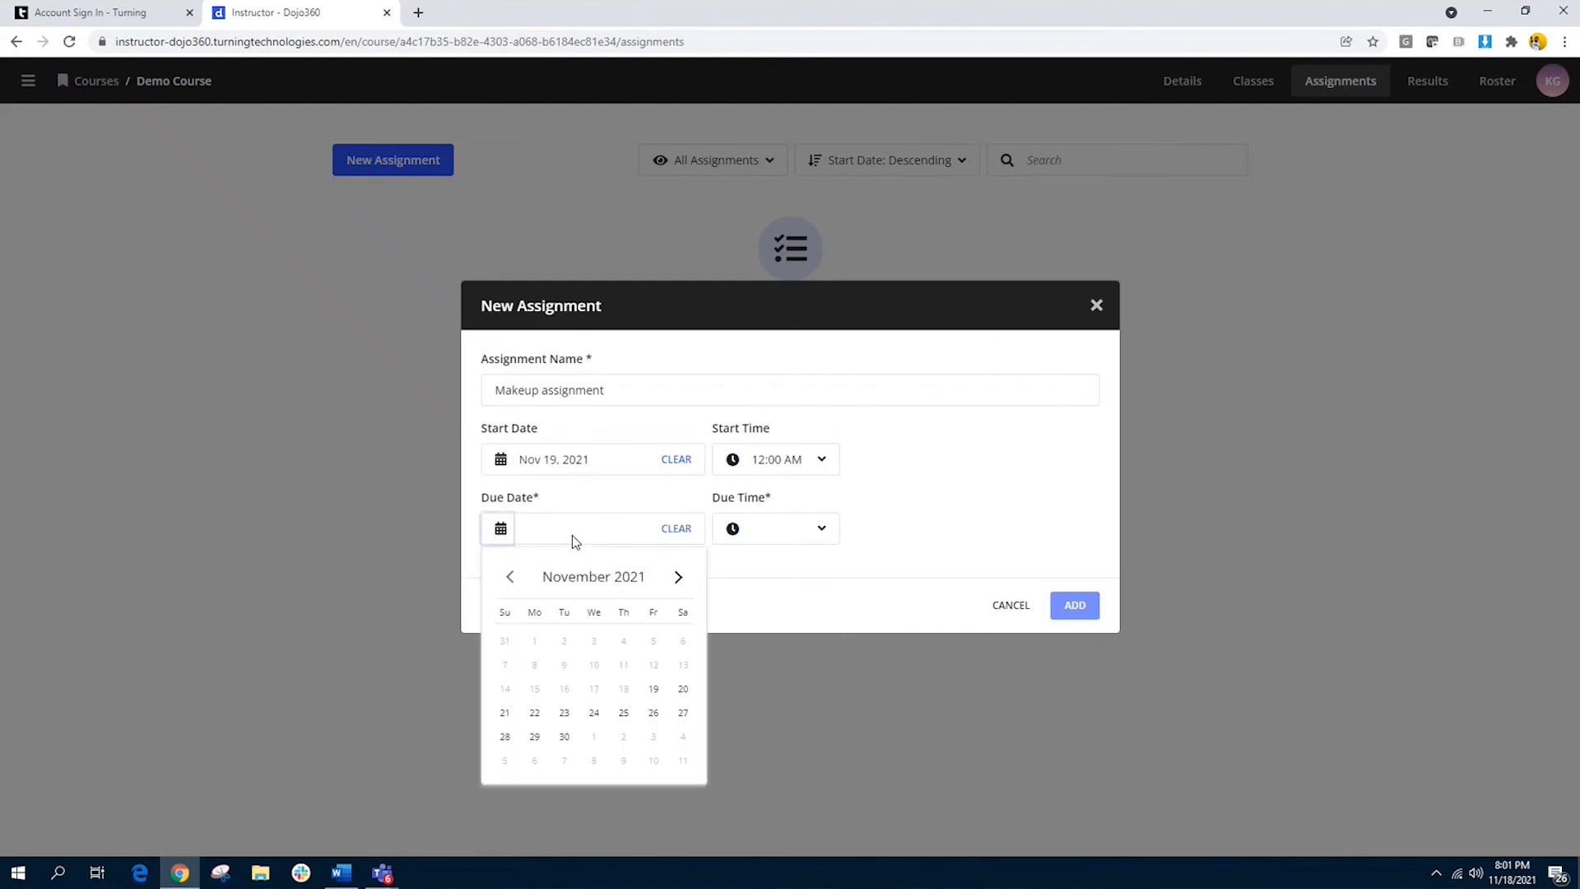
left_click(684, 690)
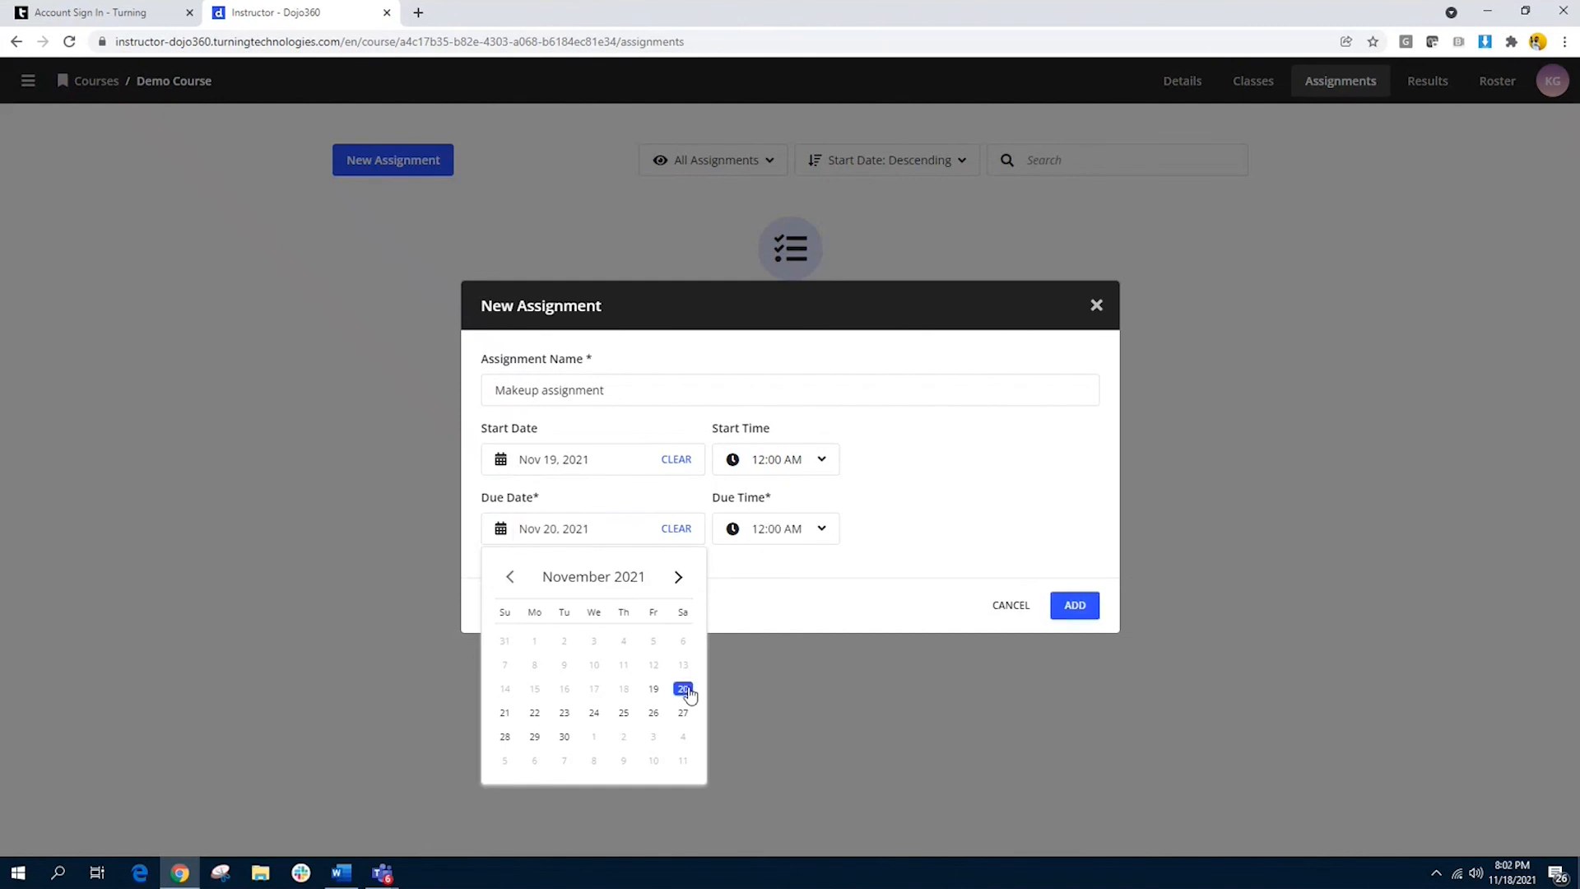
left_click(820, 576)
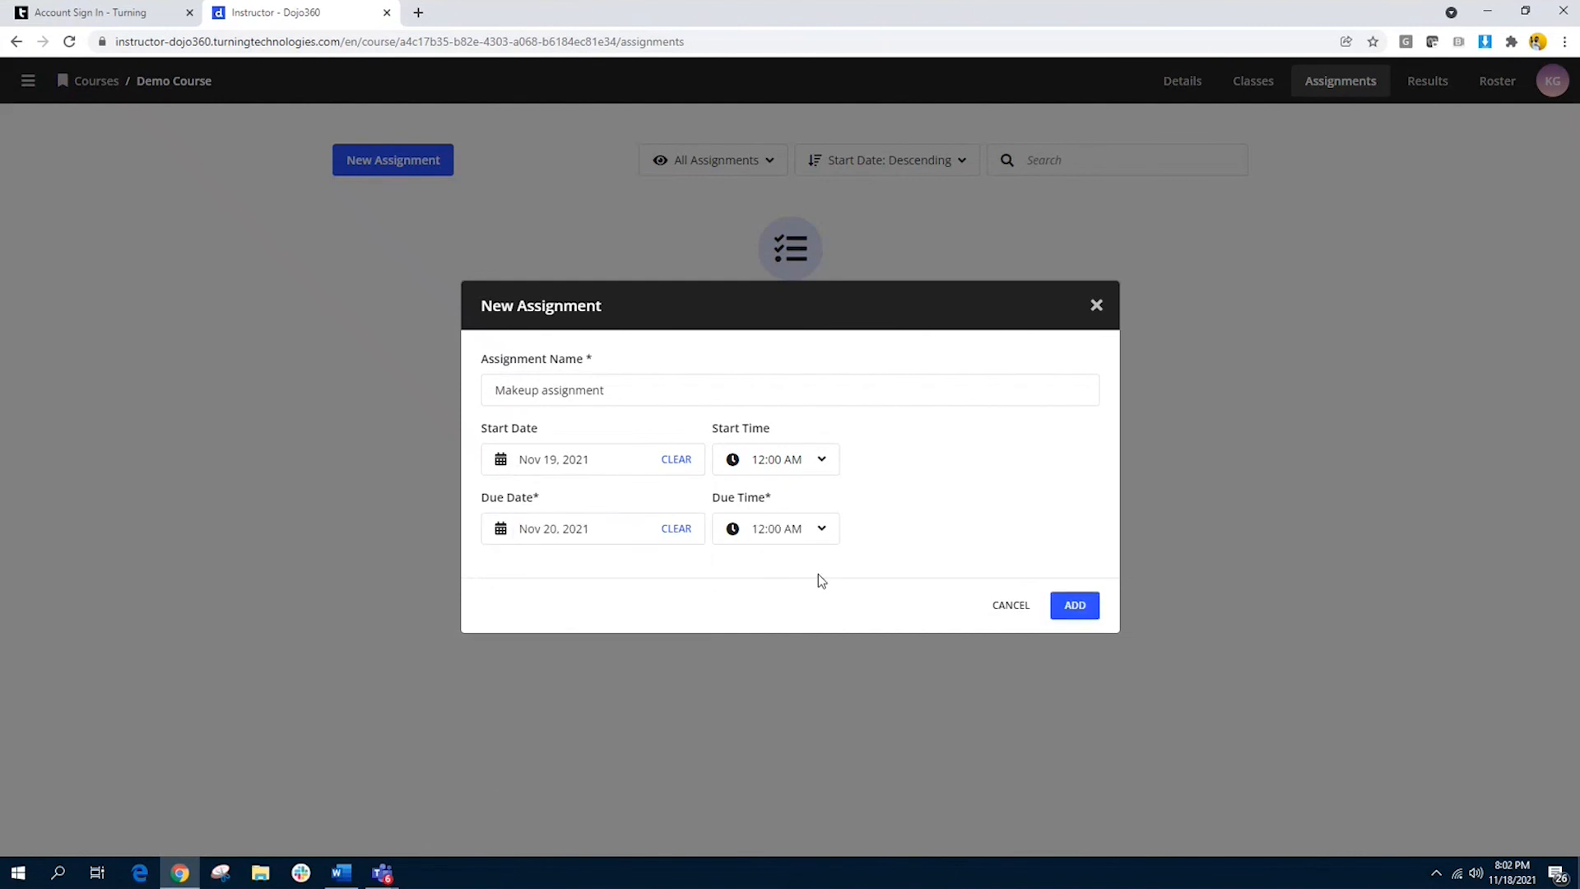
left_click(1075, 607)
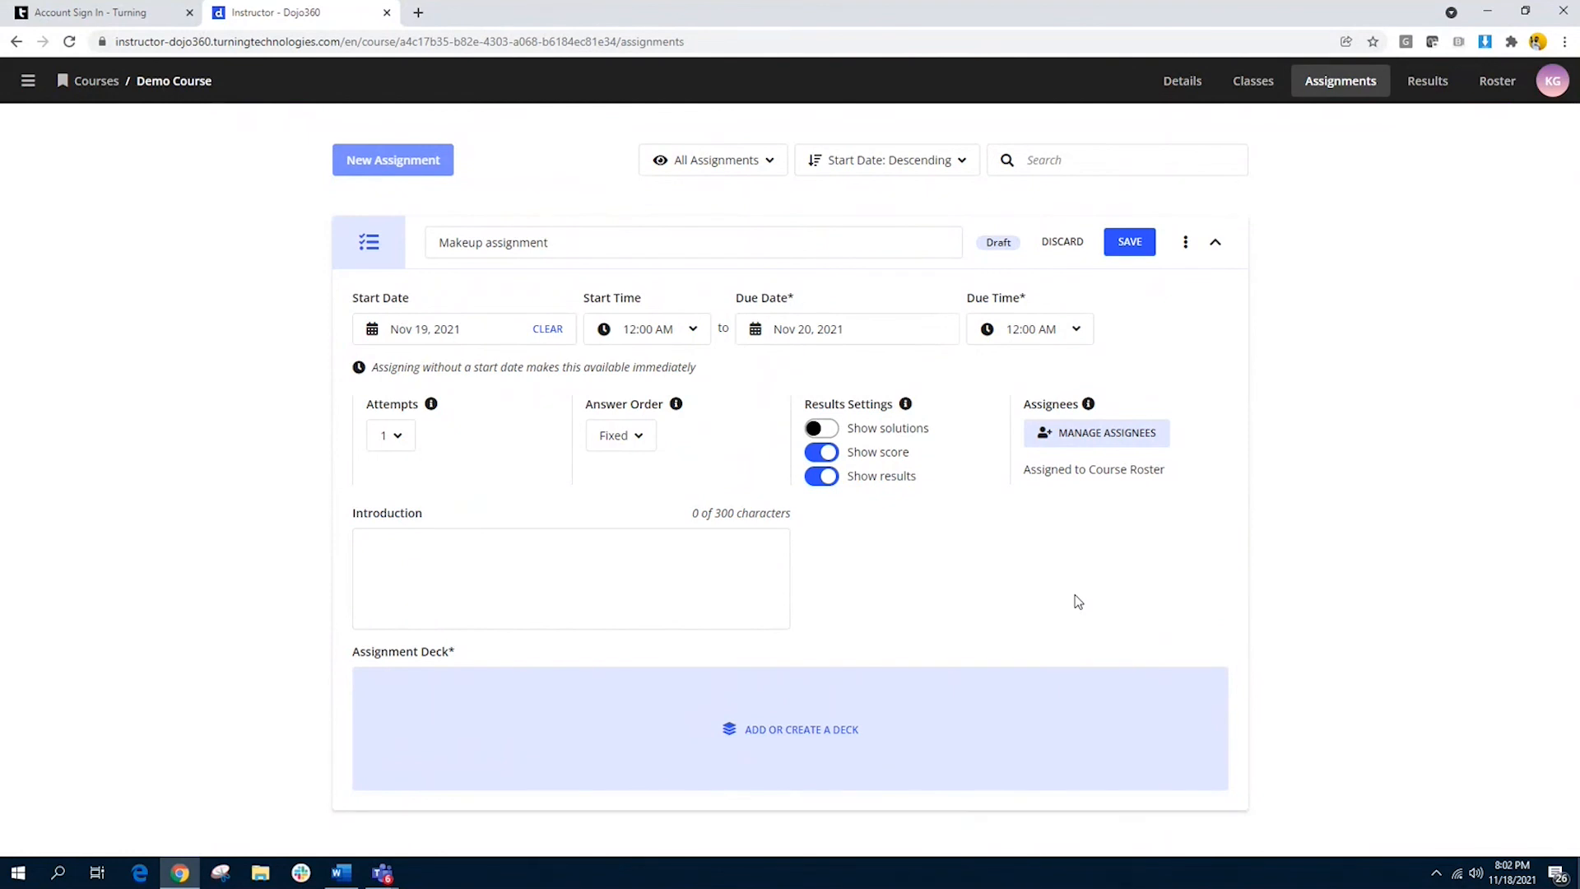
Step: Check the available choices for the assignment's number of attempts and its answer order
left_click(399, 438)
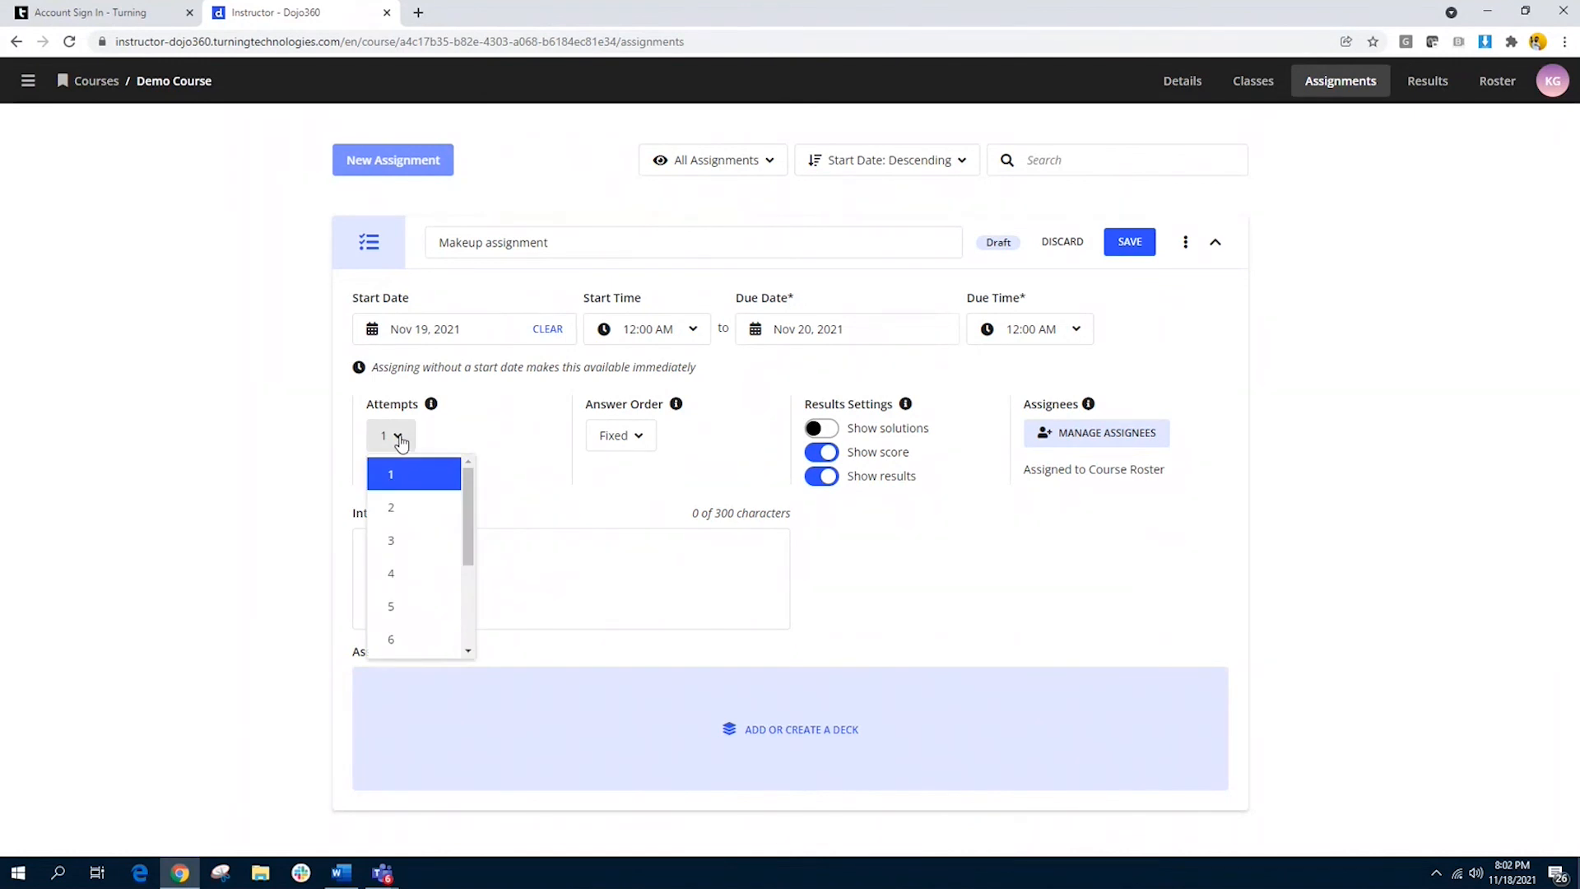
left_click(400, 442)
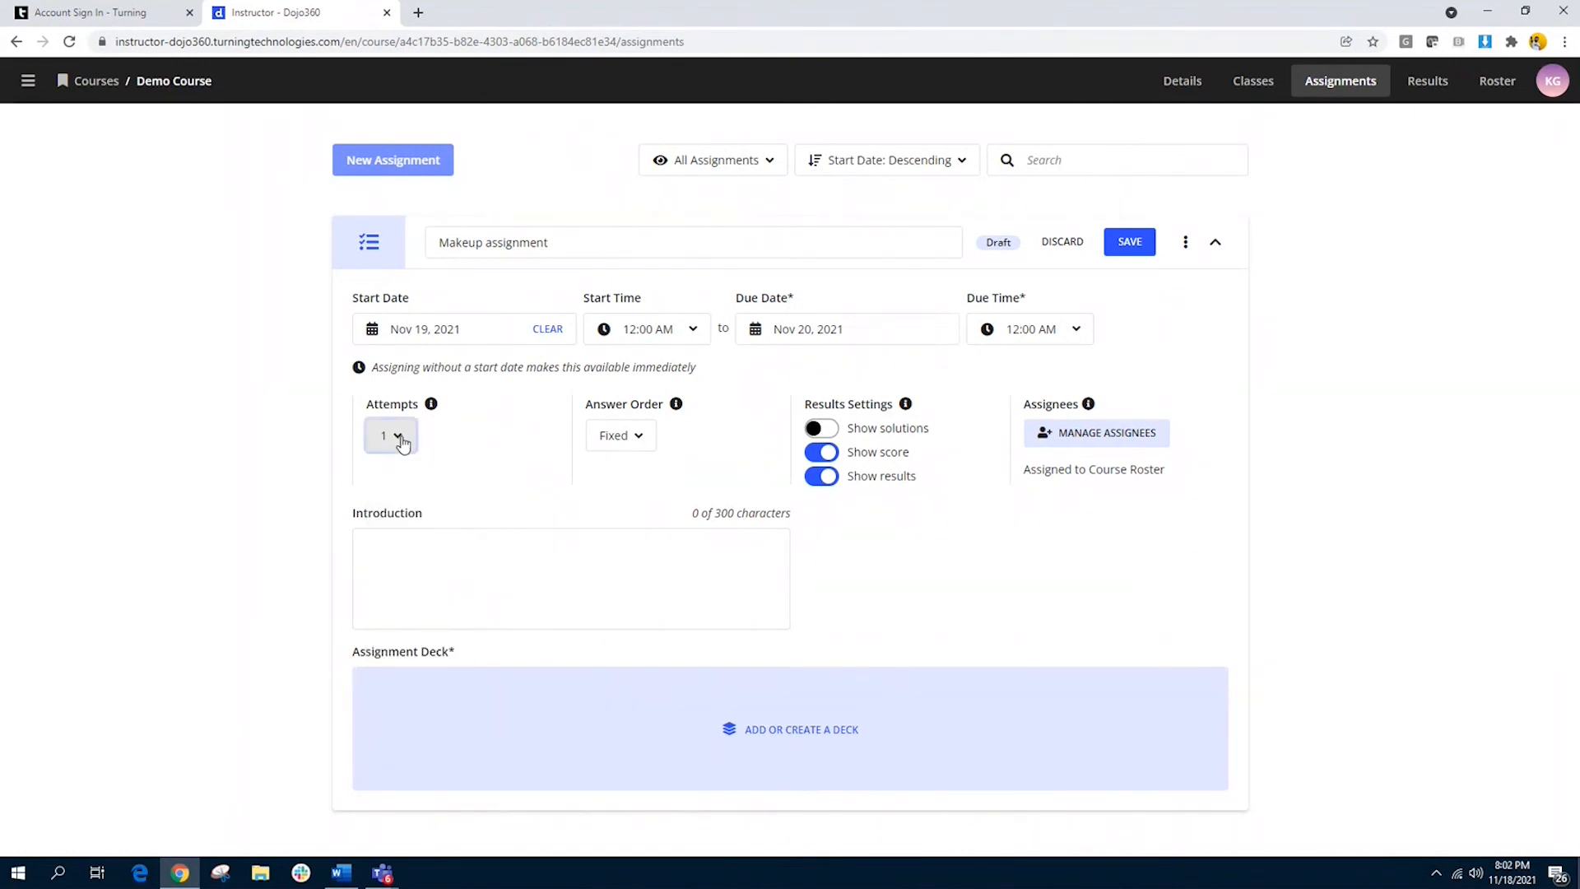
left_click(642, 440)
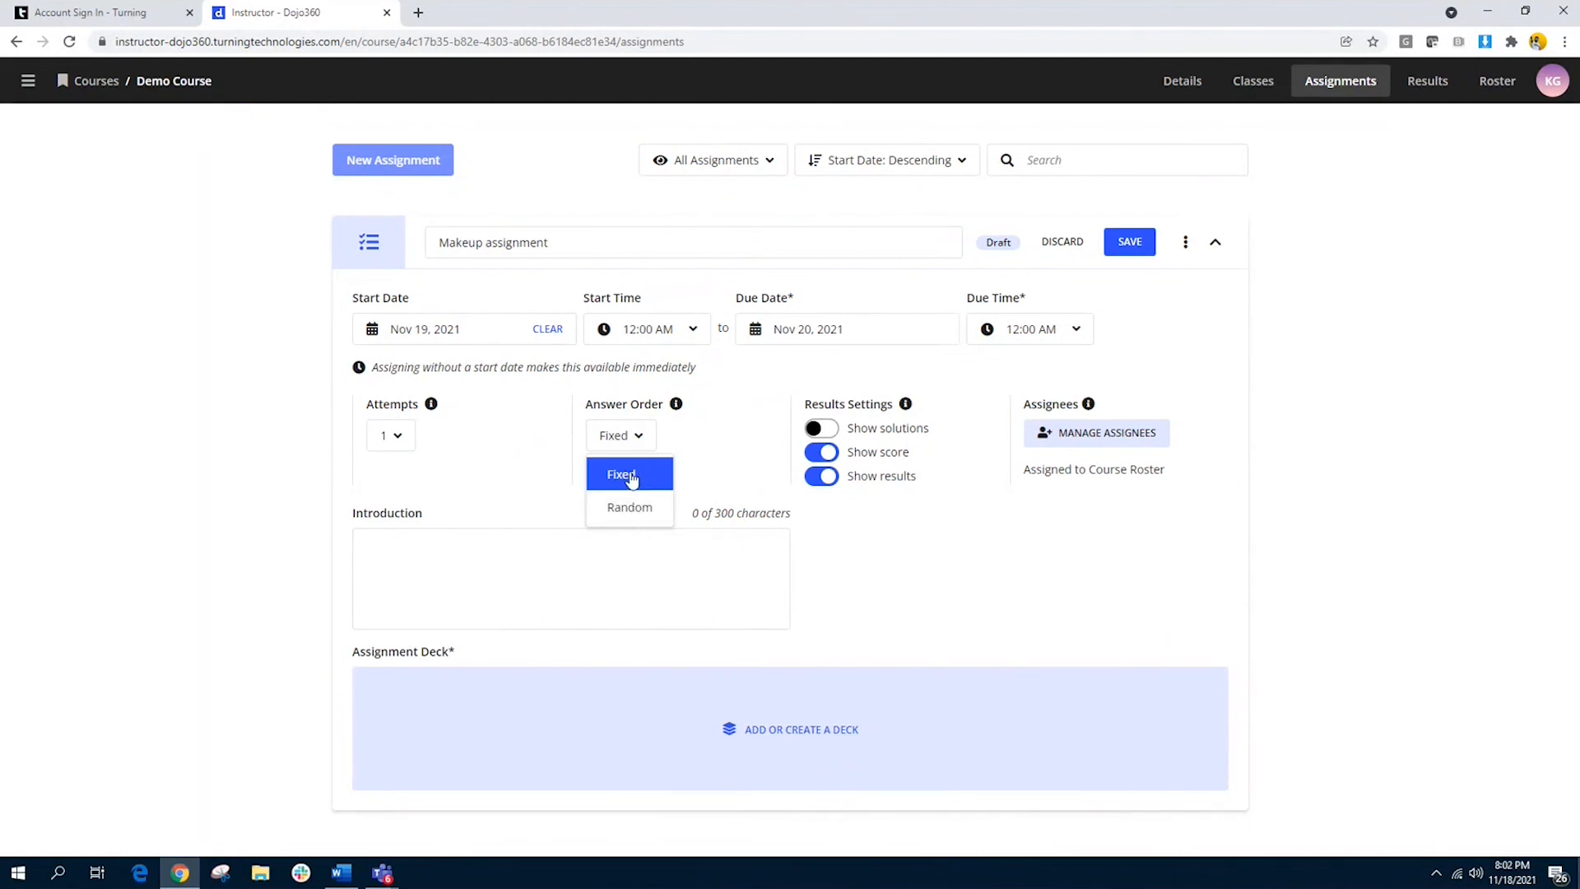
left_click(706, 490)
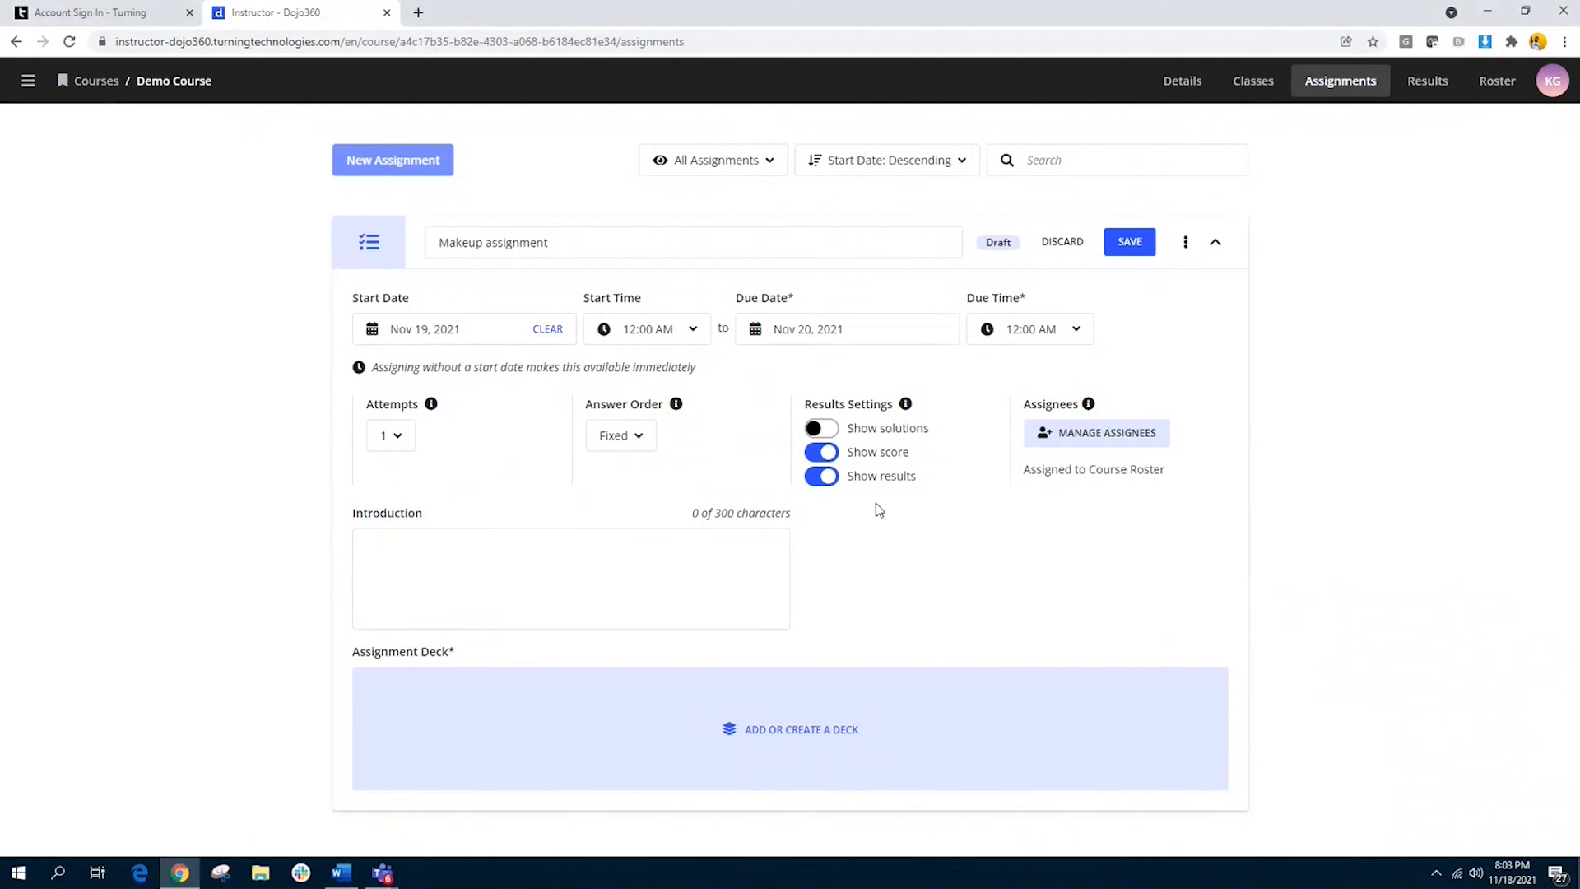
Step: Assign the makeup assignment to specific learners, removing the last two of the four assigned learners, and update the assignees
left_click(1094, 436)
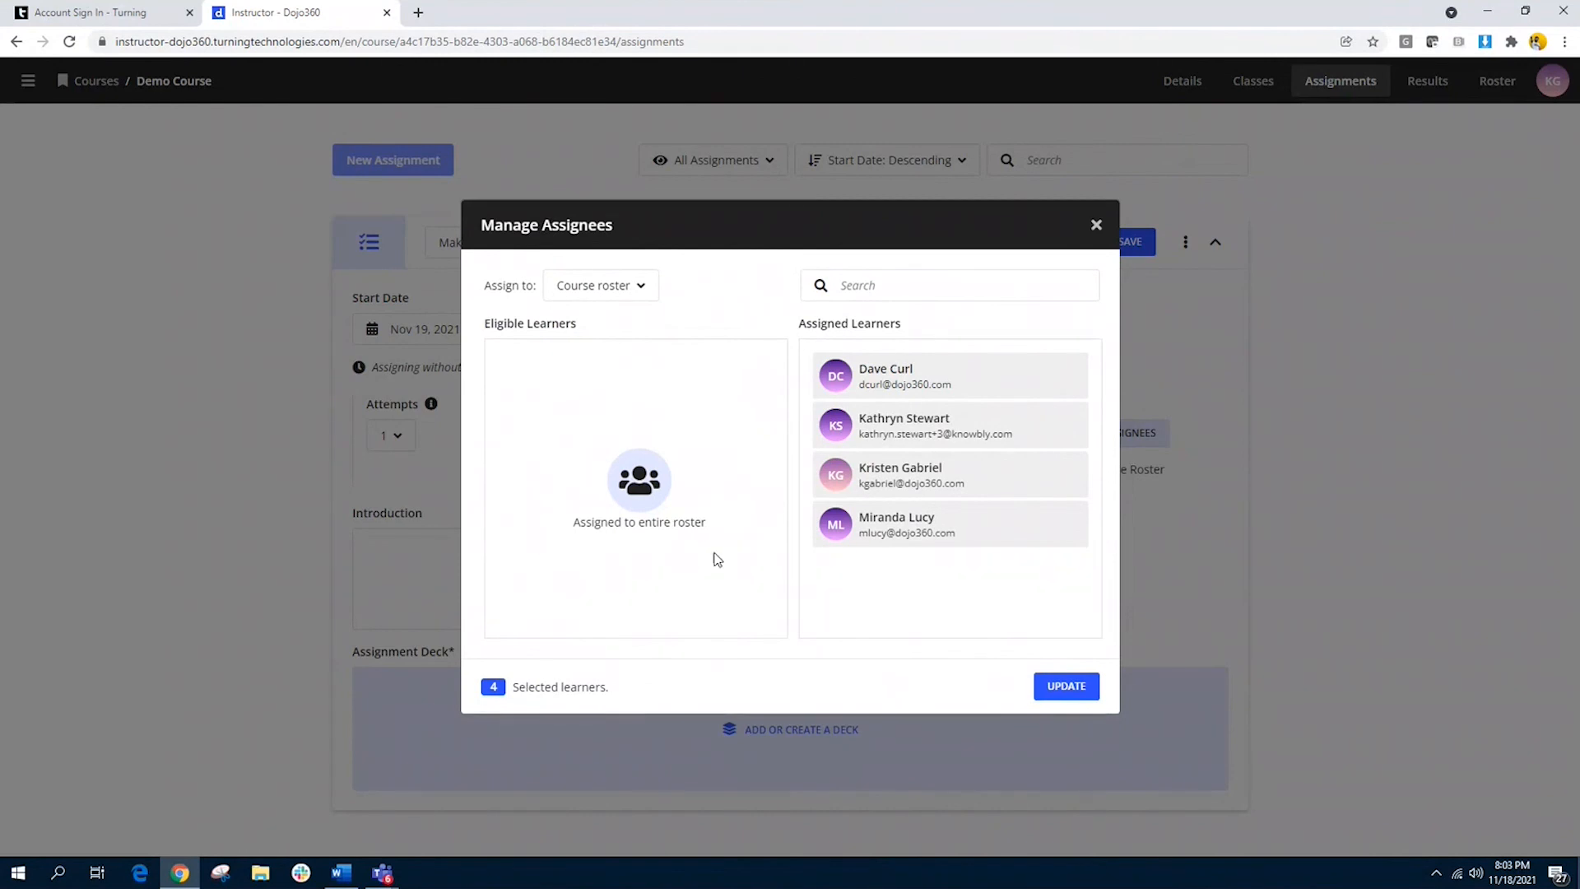
left_click(639, 288)
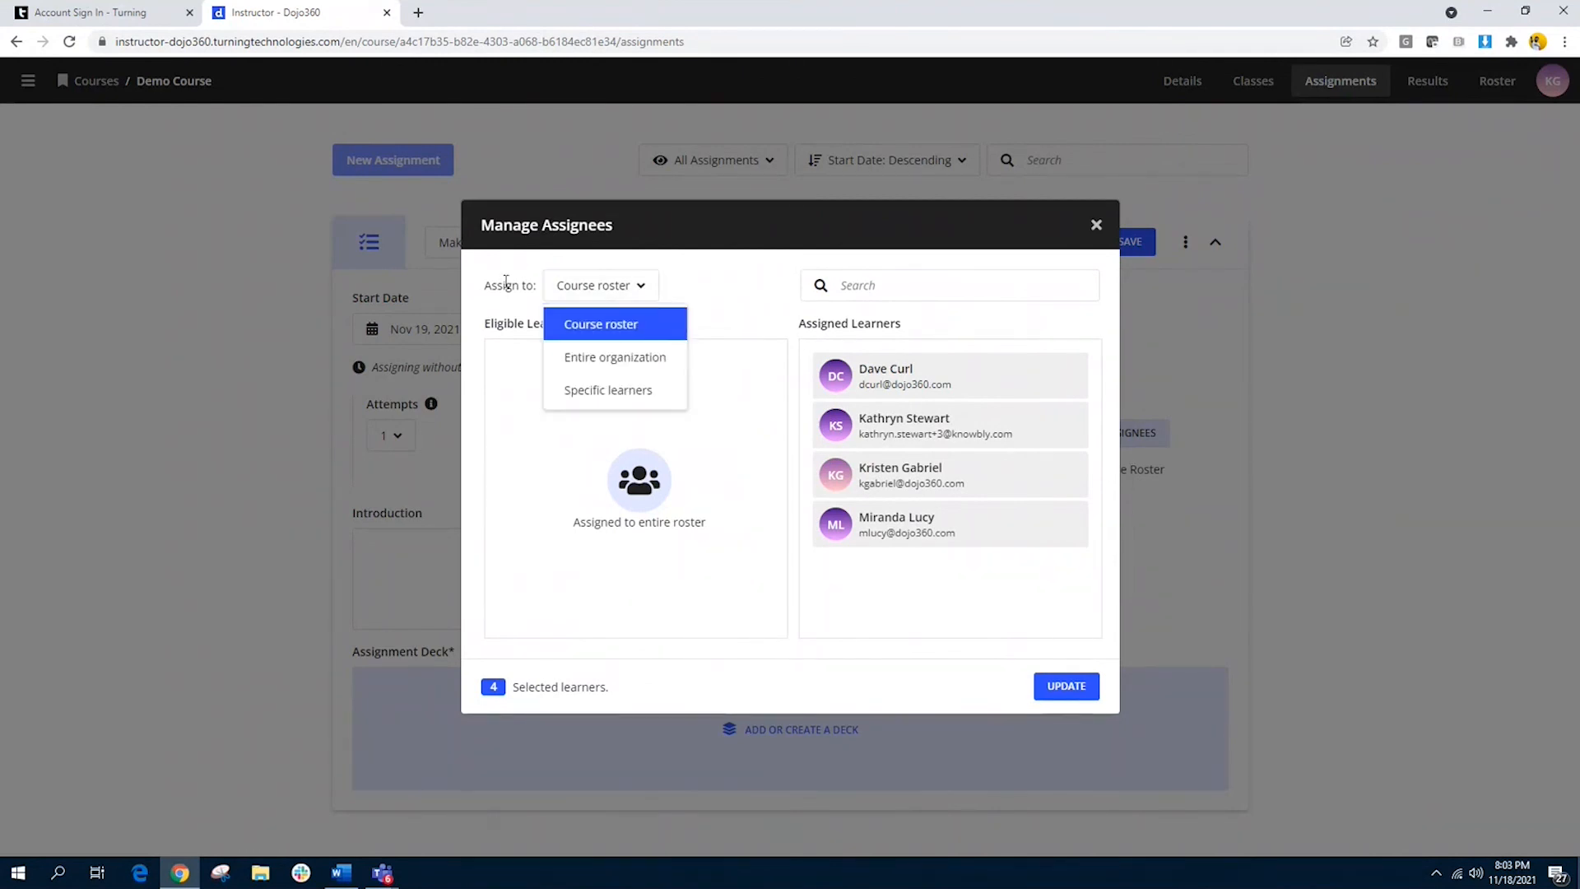
left_click(671, 395)
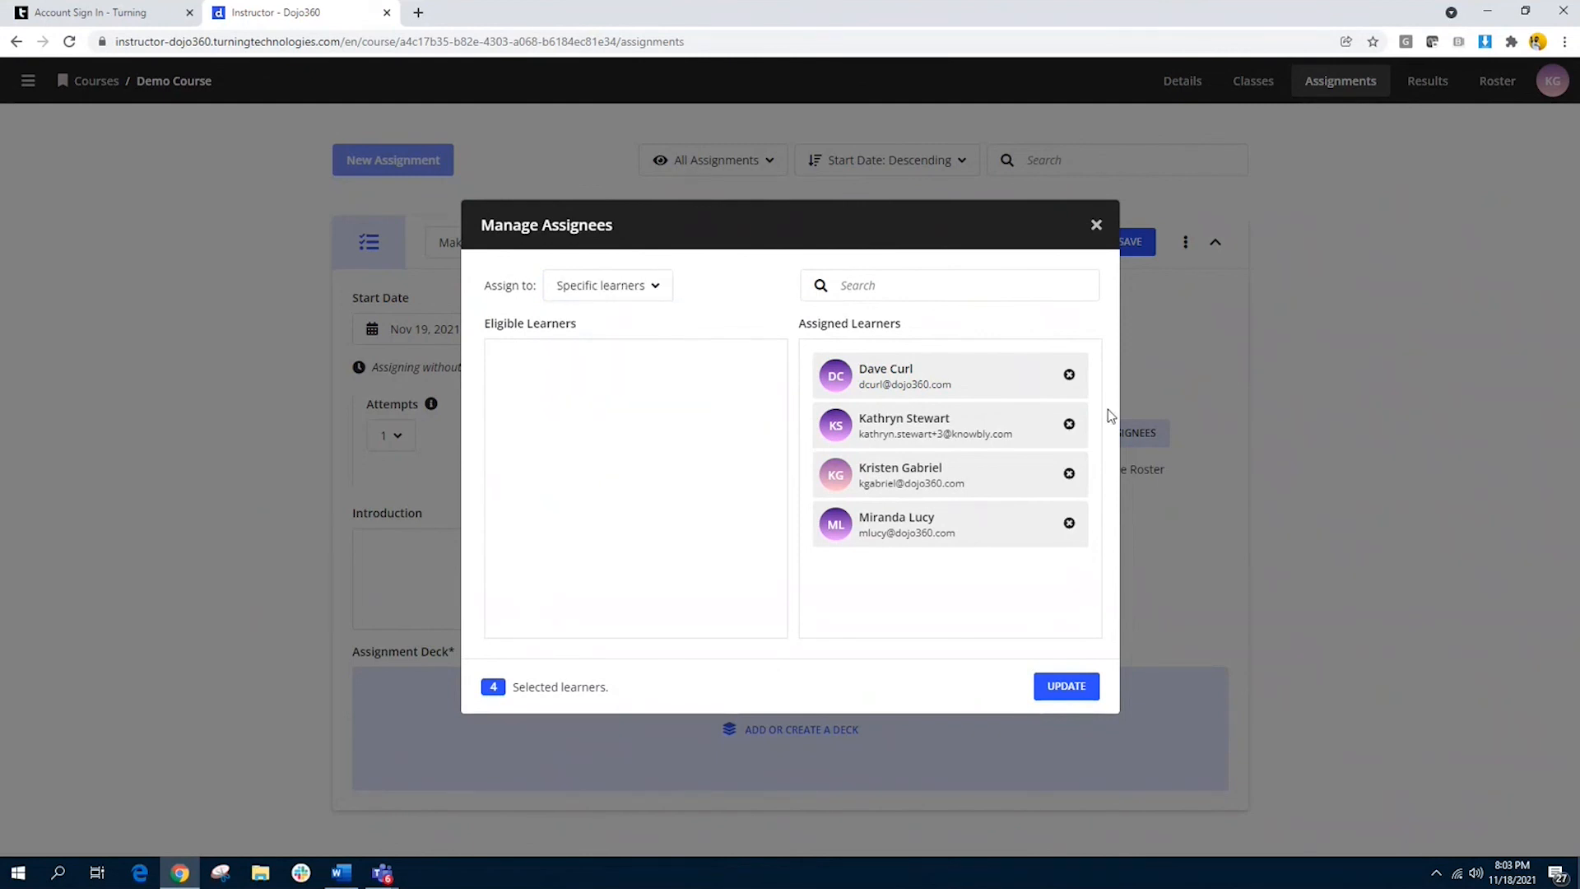
left_click(1069, 475)
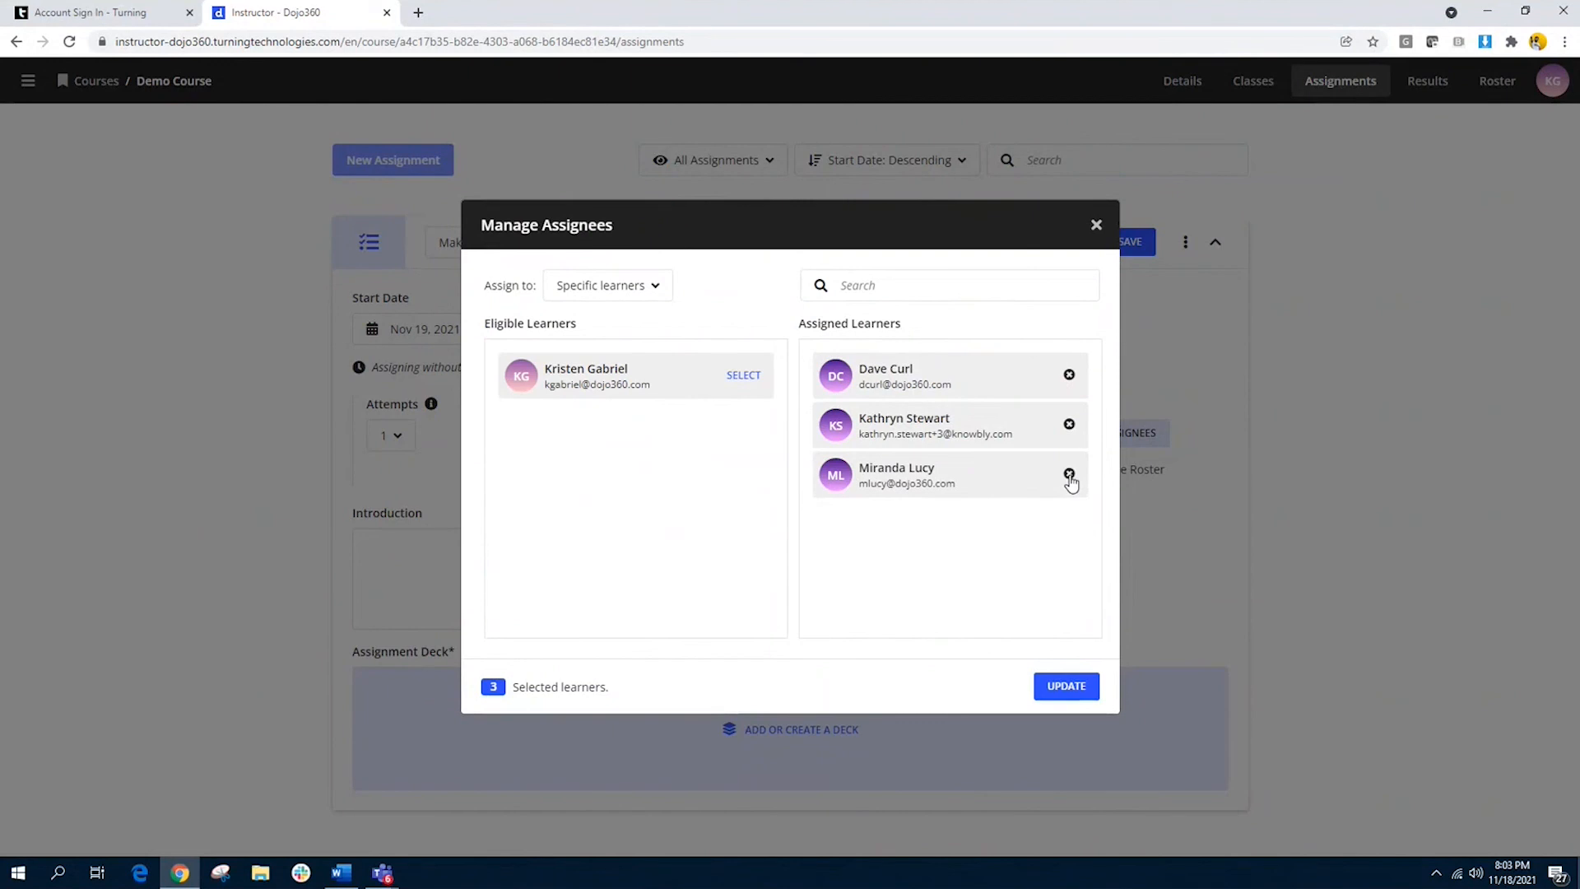
left_click(1069, 475)
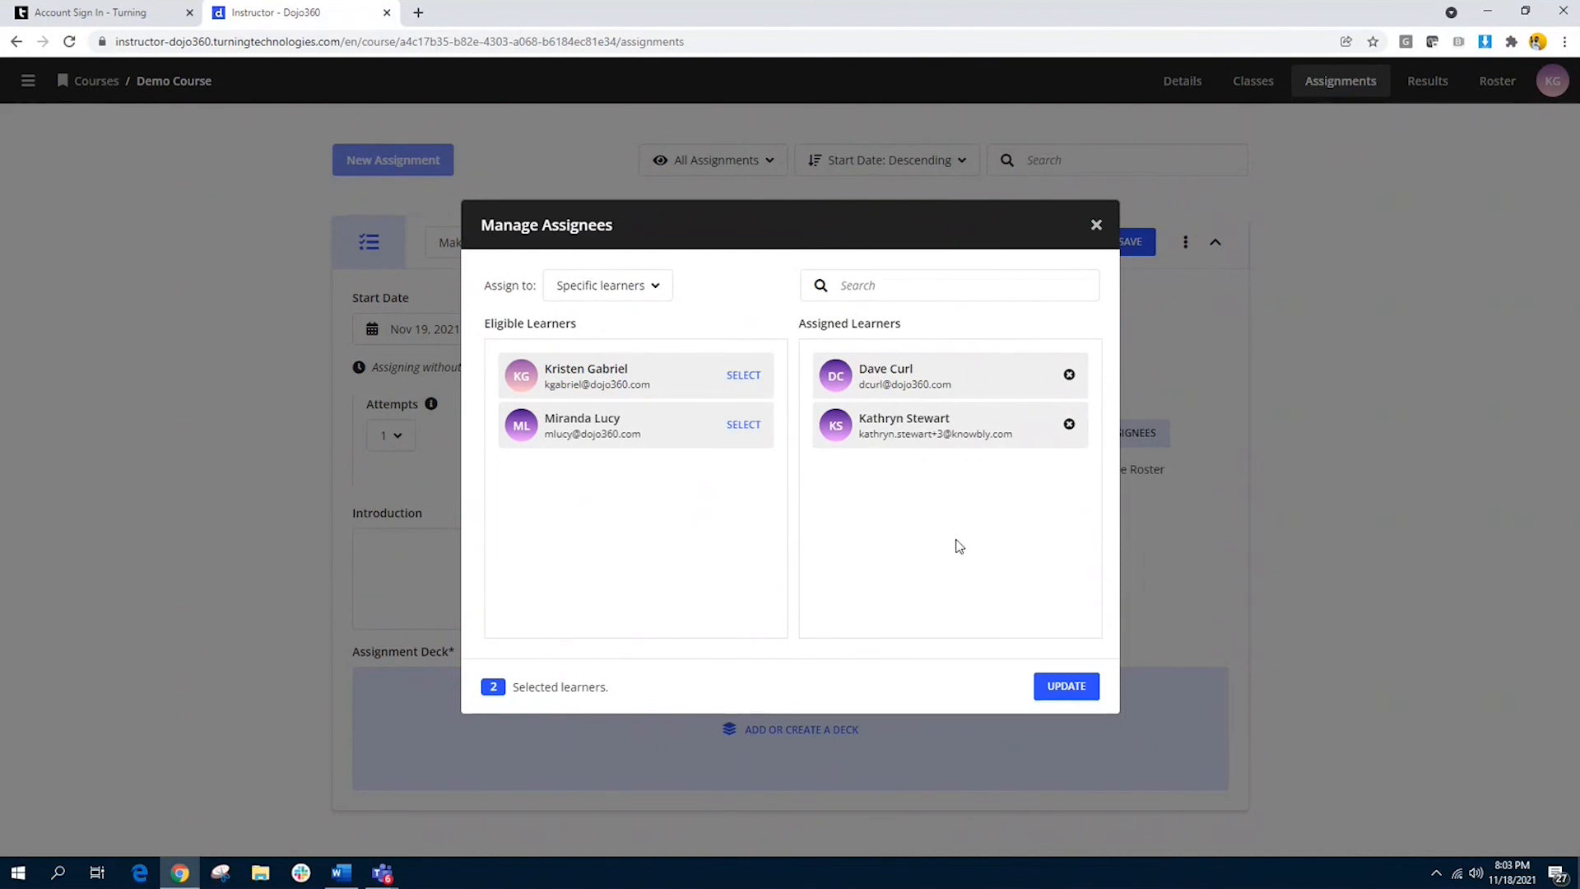
left_click(1063, 691)
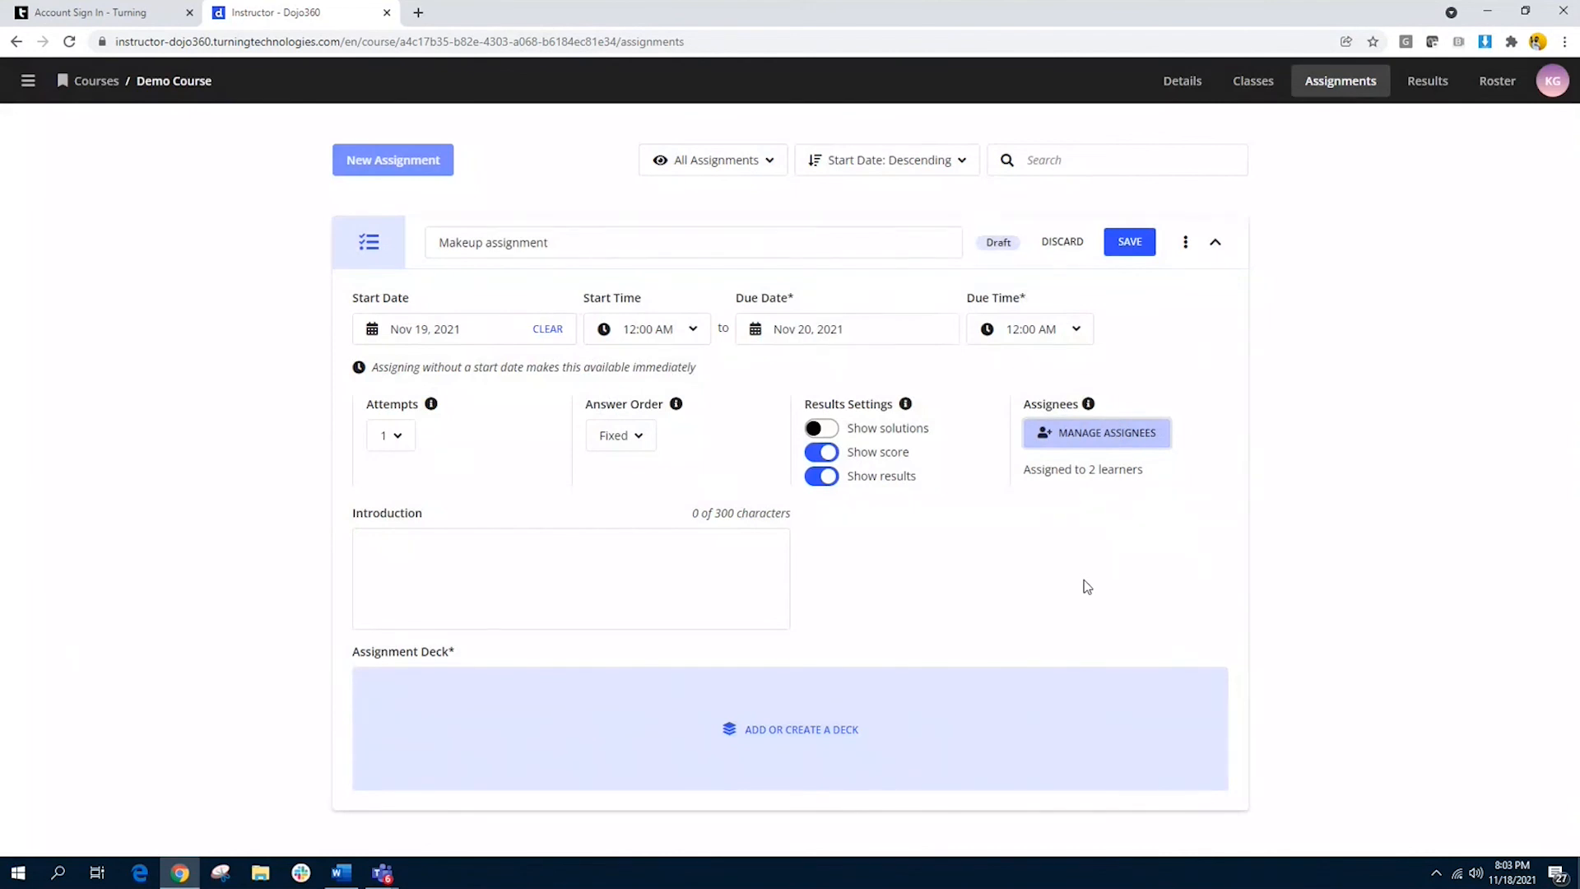
Step: Write the assignment's introduction: "Hello! Please be sure to finish this assignment. I hope you feel better."
left_click(523, 563)
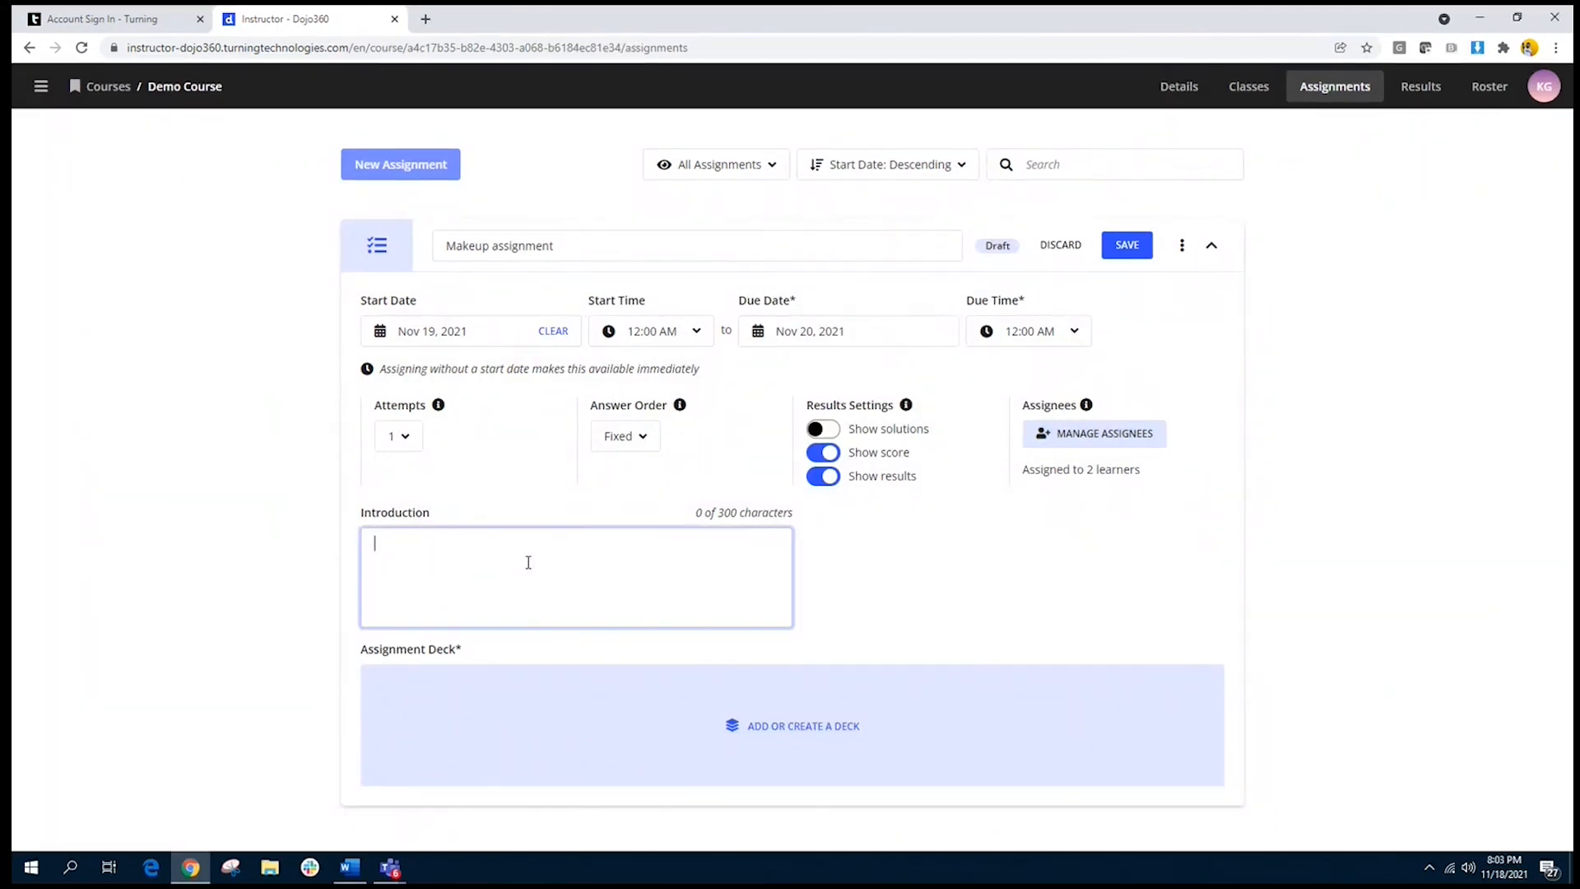
type("hello!")
key("BackSpace")
key("BackSpace")
key("BackSpace")
key("BackSpace")
key("BackSpace")
key("BackSpace")
key("BackSpace")
type("Hello! Please be sure to finish this assignmet")
key("BackSpace")
type("nt. I")
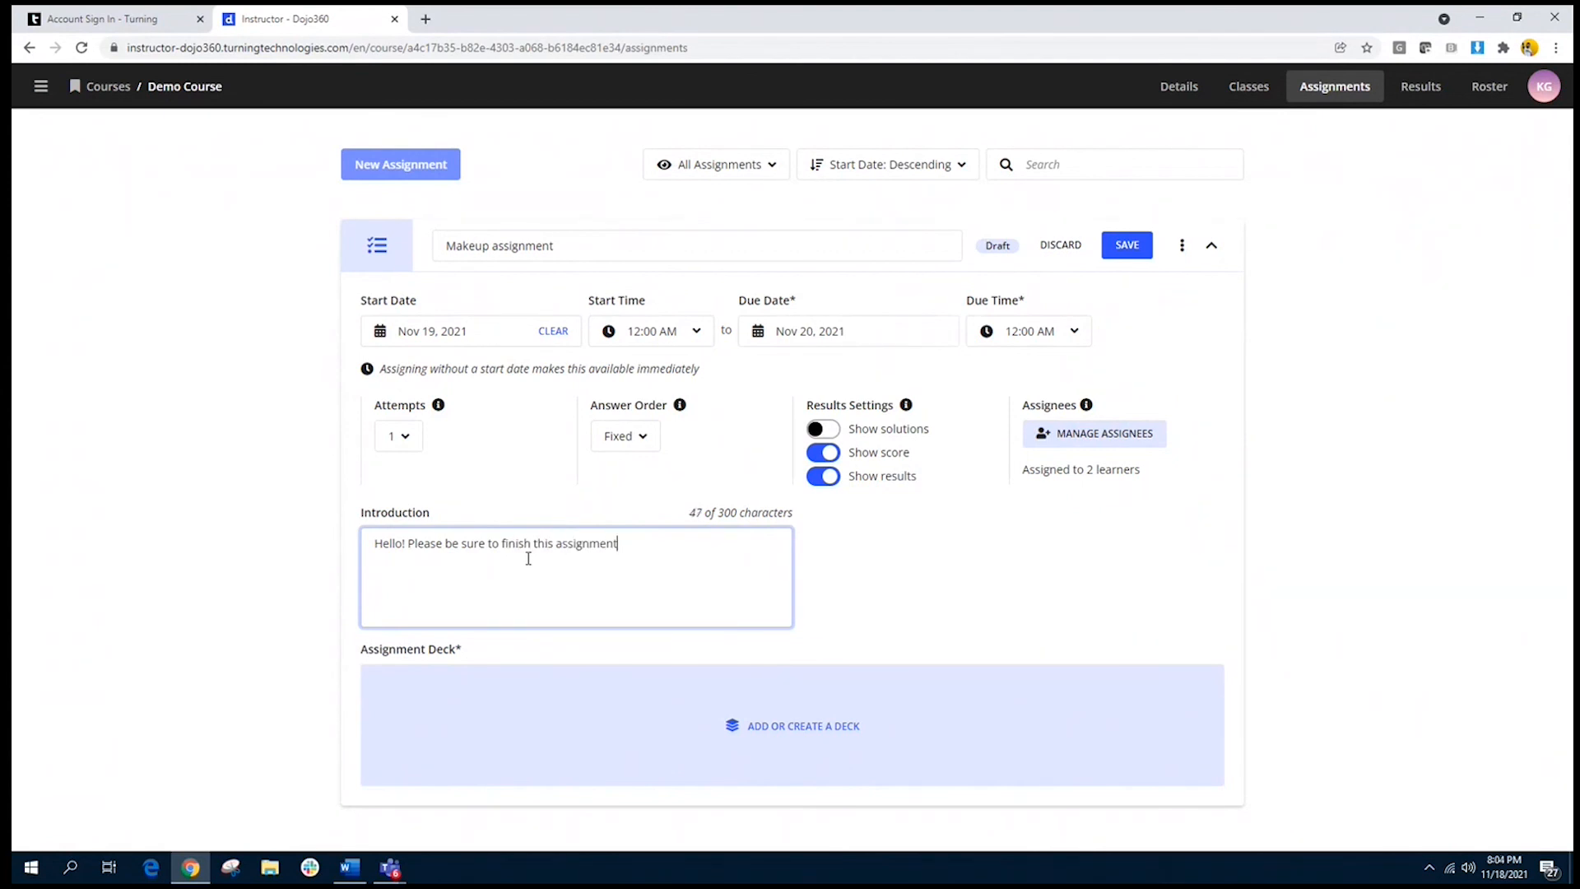
type(" hope you feel better.")
Step: Add the existing "Deck for demo and training" as the assignment's deck
left_click(798, 732)
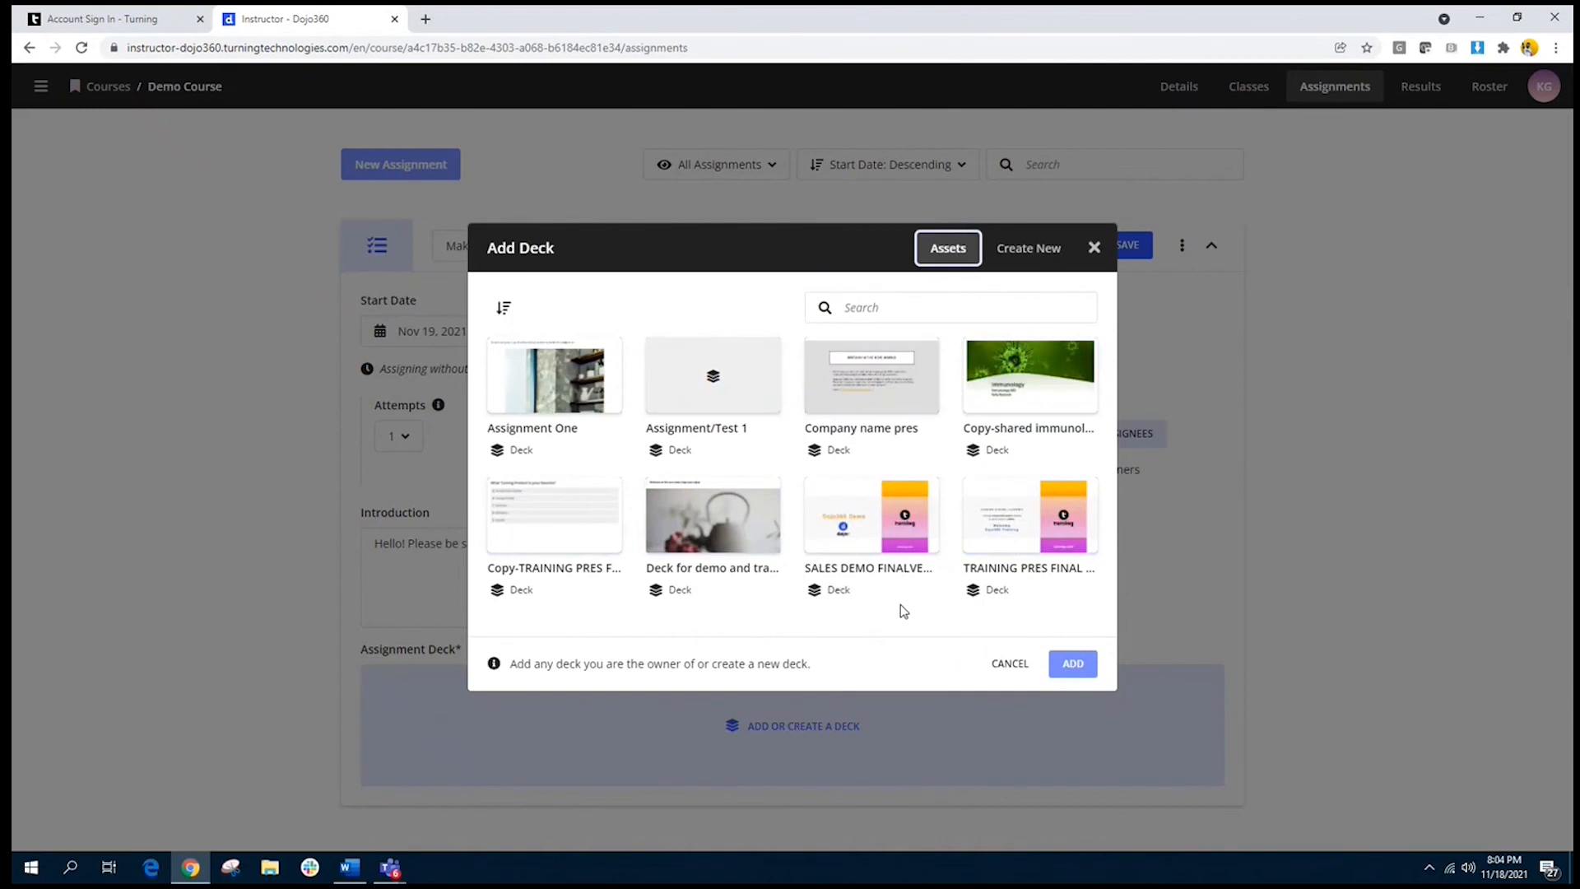
left_click(904, 514)
left_click(723, 515)
left_click(722, 514)
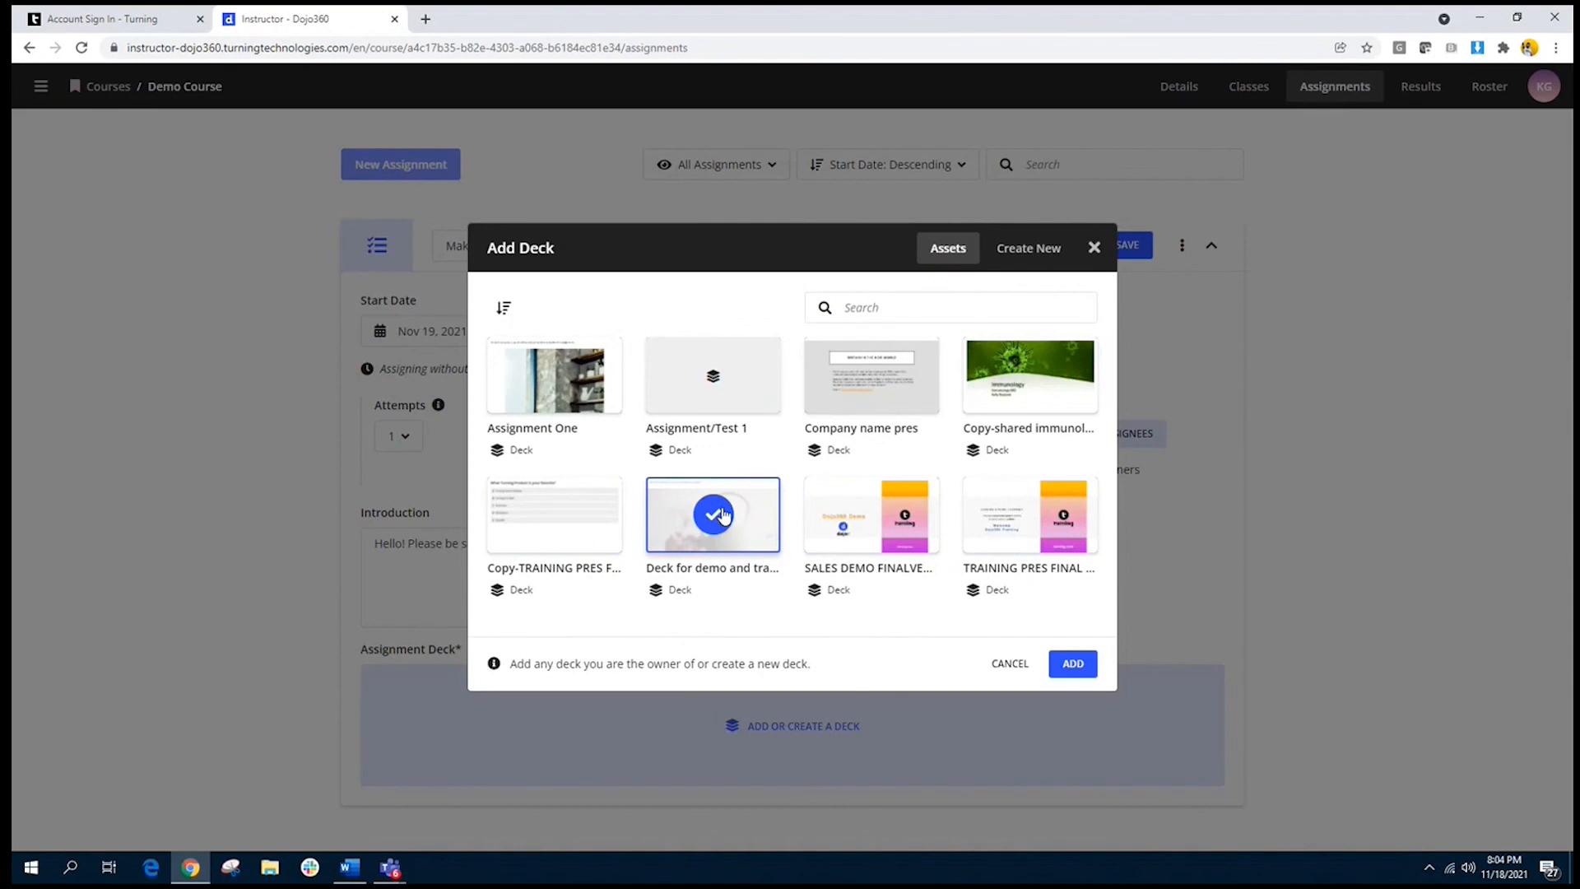
left_click(1080, 666)
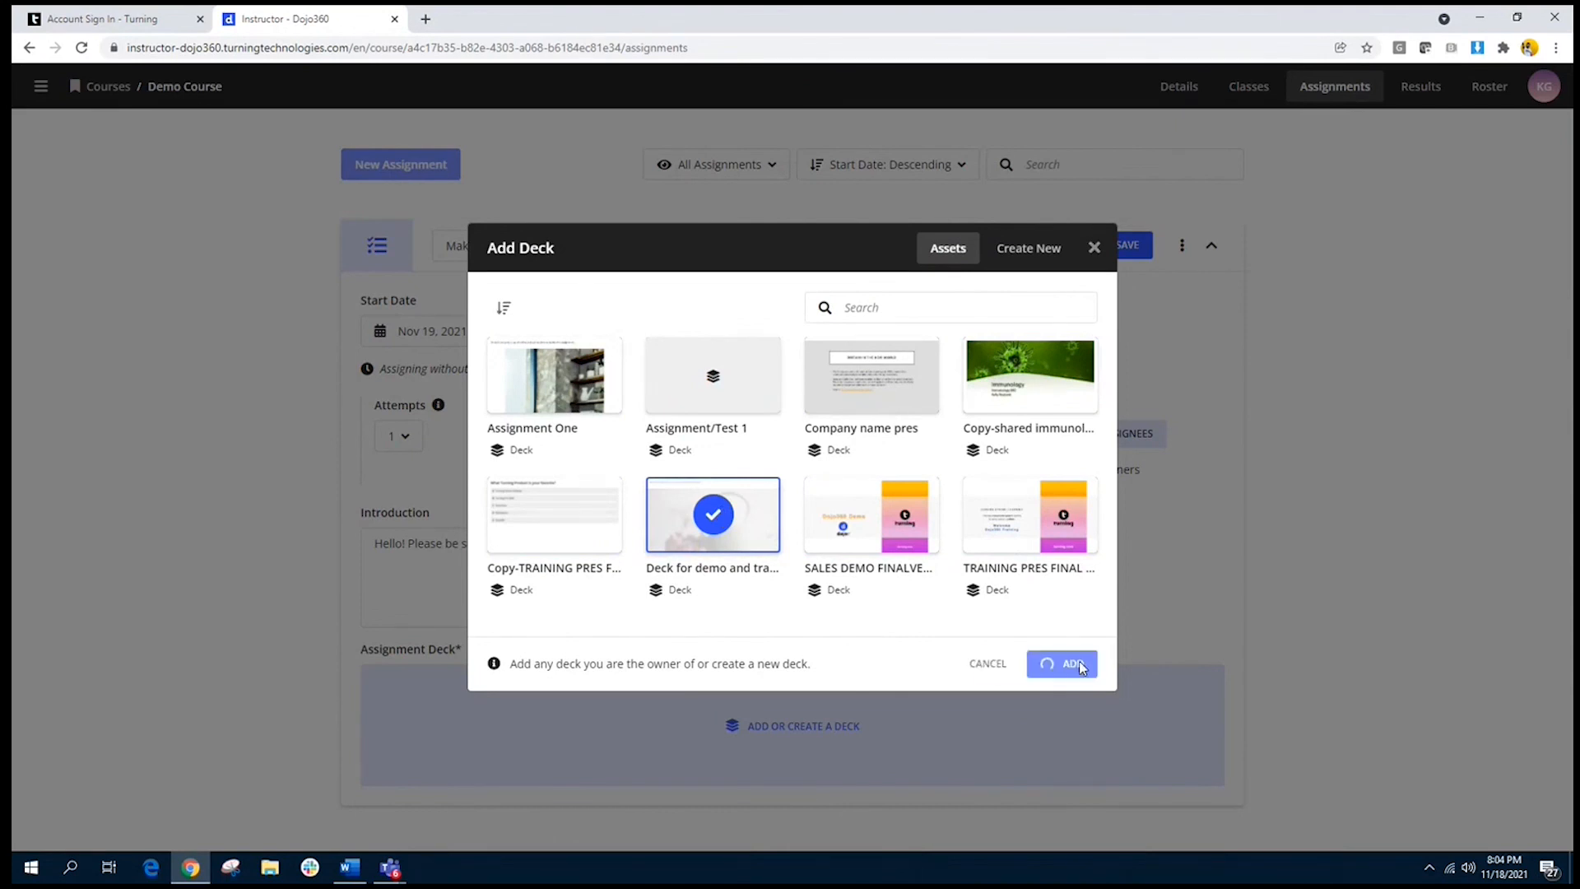
Step: Save the makeup assignment and assign it to the chosen learners
scroll(1038, 623, "down", 1)
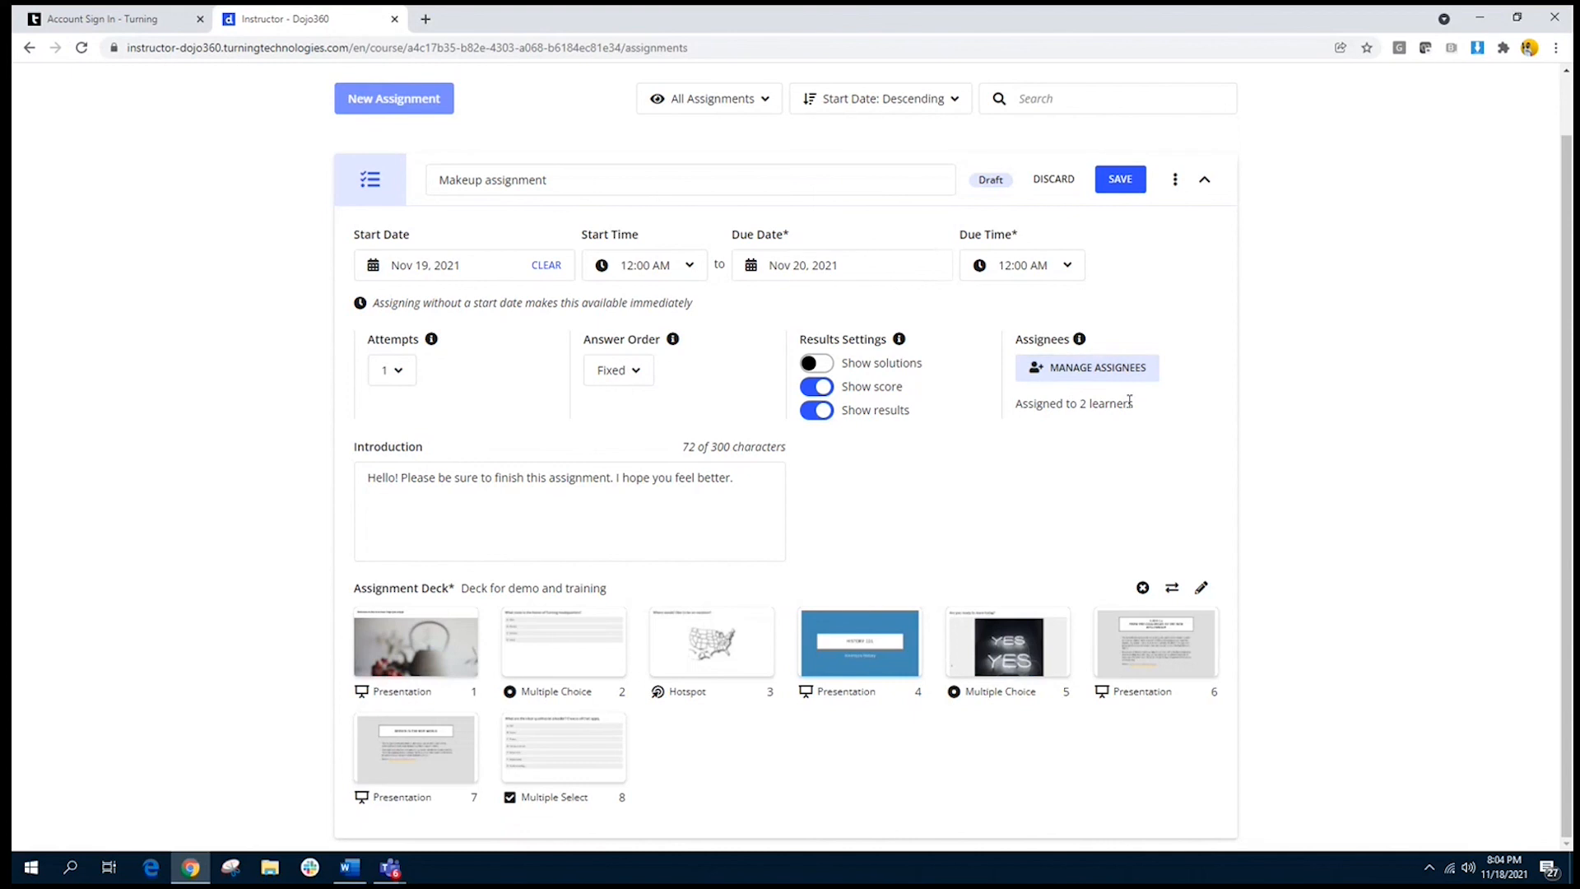
left_click(1109, 189)
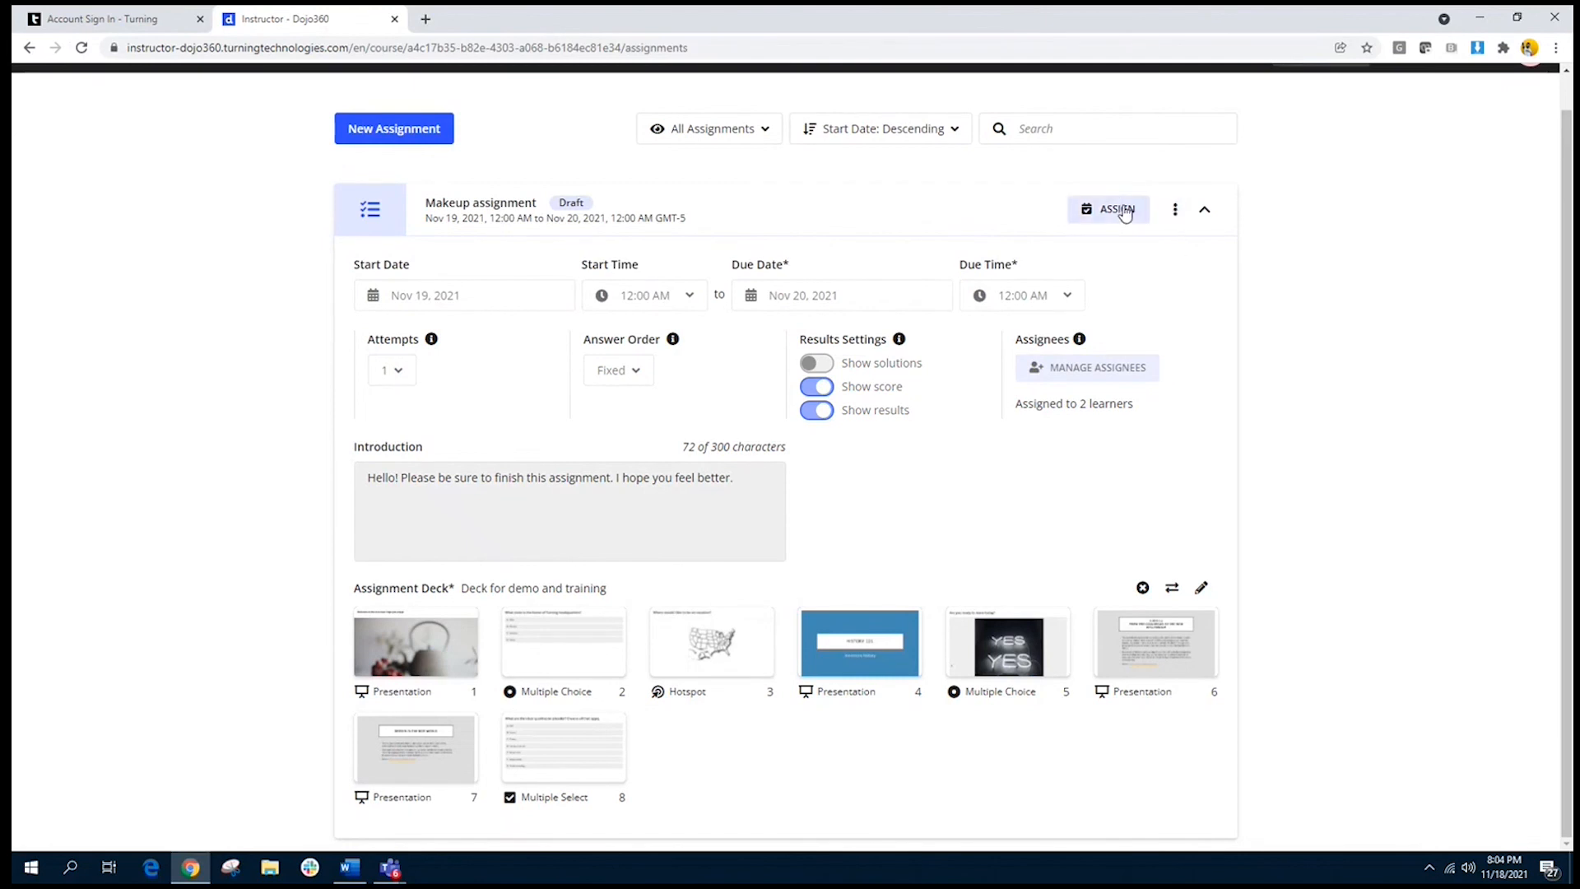
left_click(1126, 211)
Step: Copy the makeup assignment's link, then return to the list of courses
left_click(1176, 214)
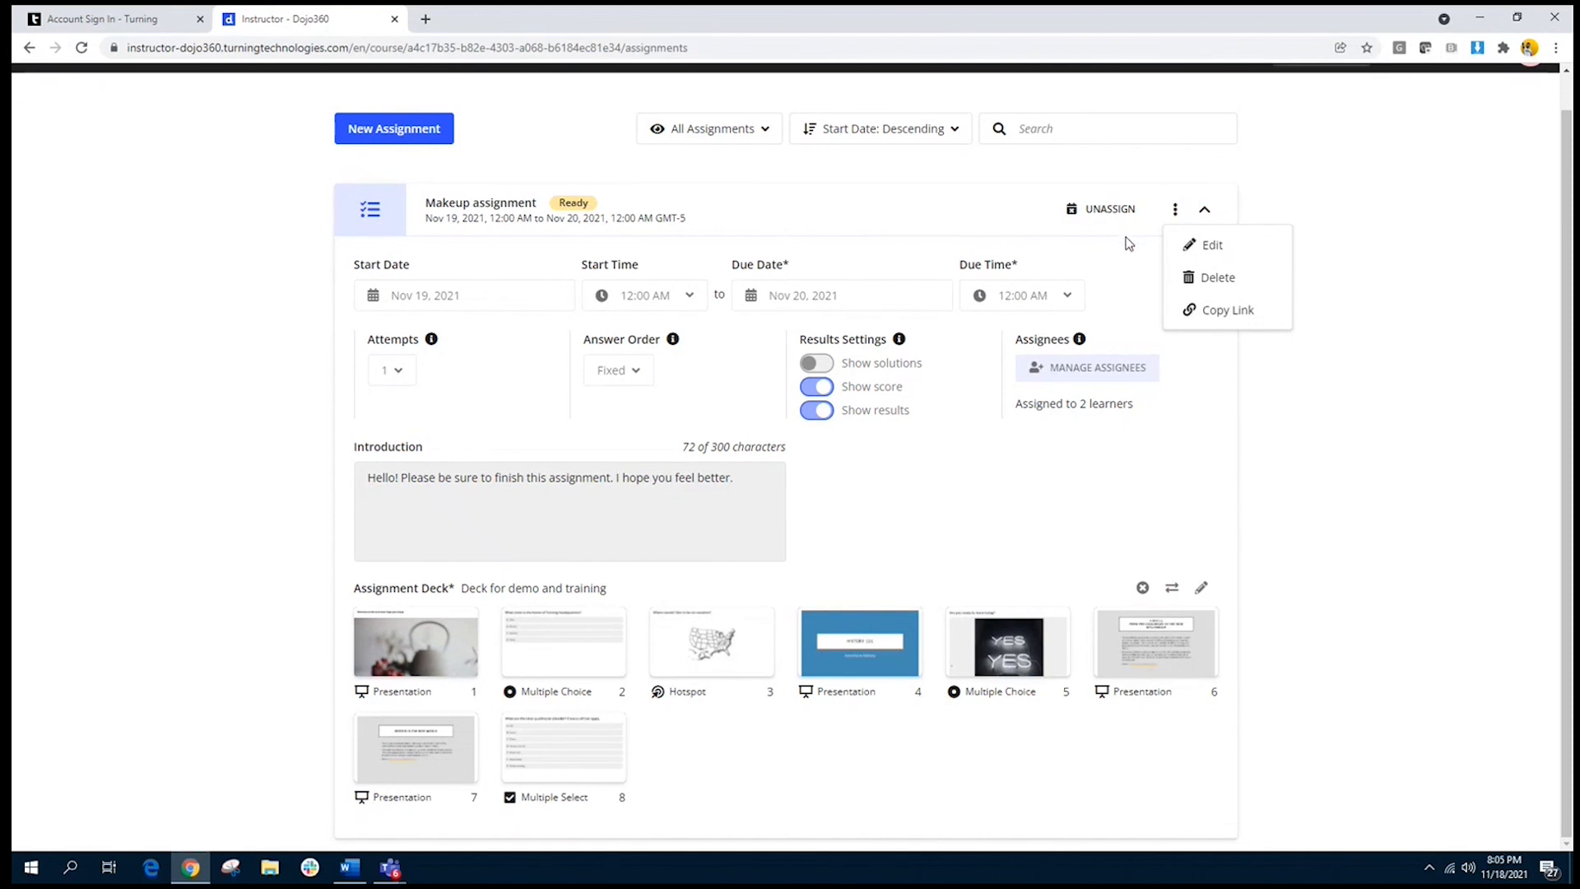
left_click(1256, 316)
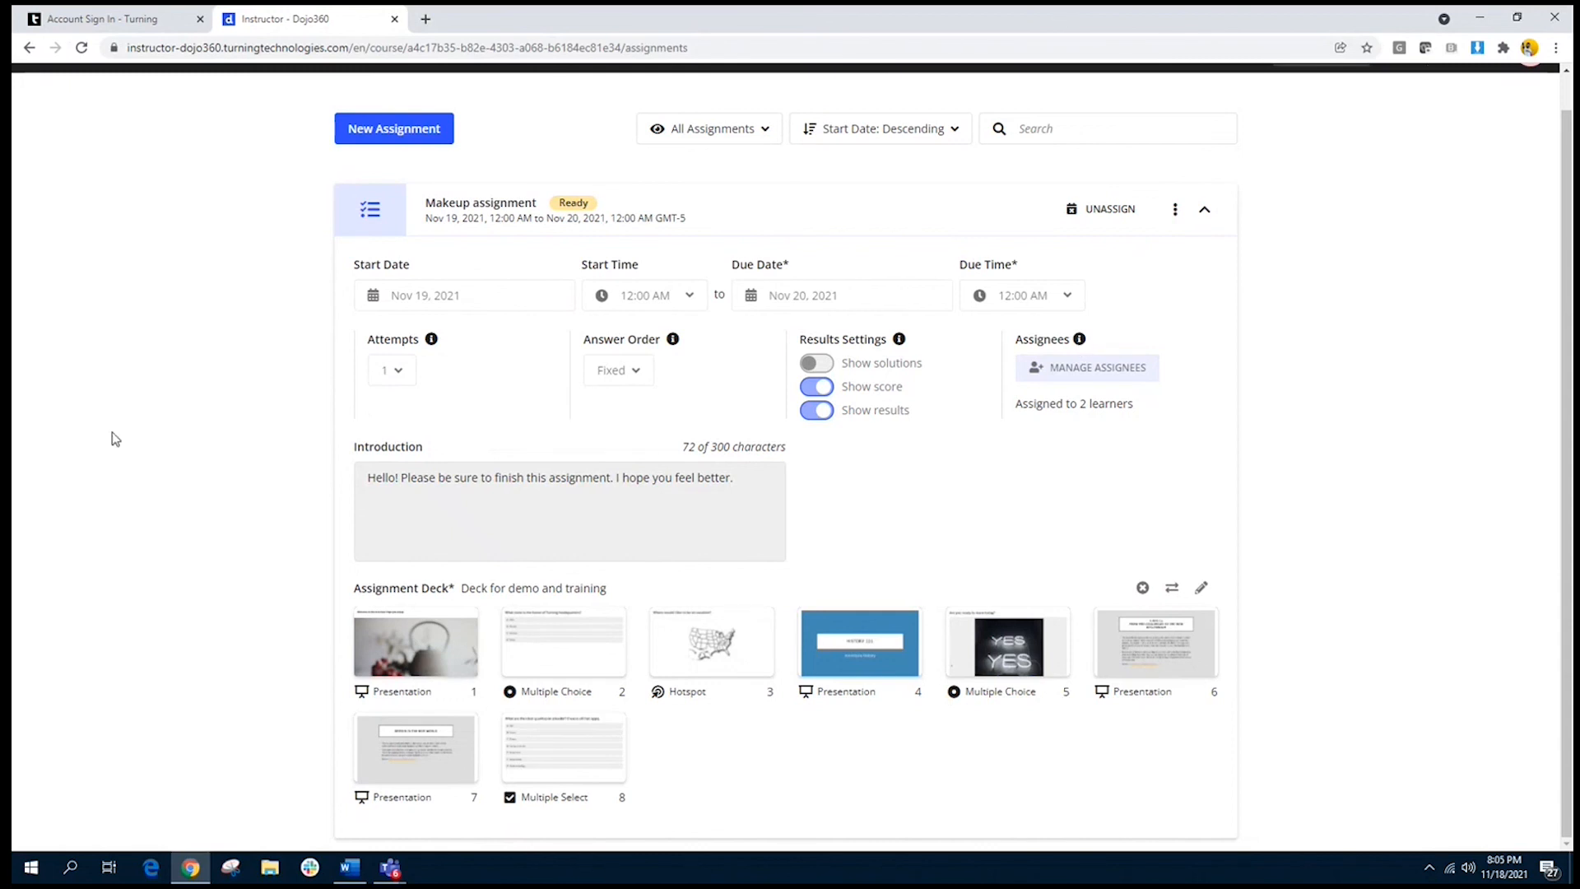
scroll(151, 219, "up", 1)
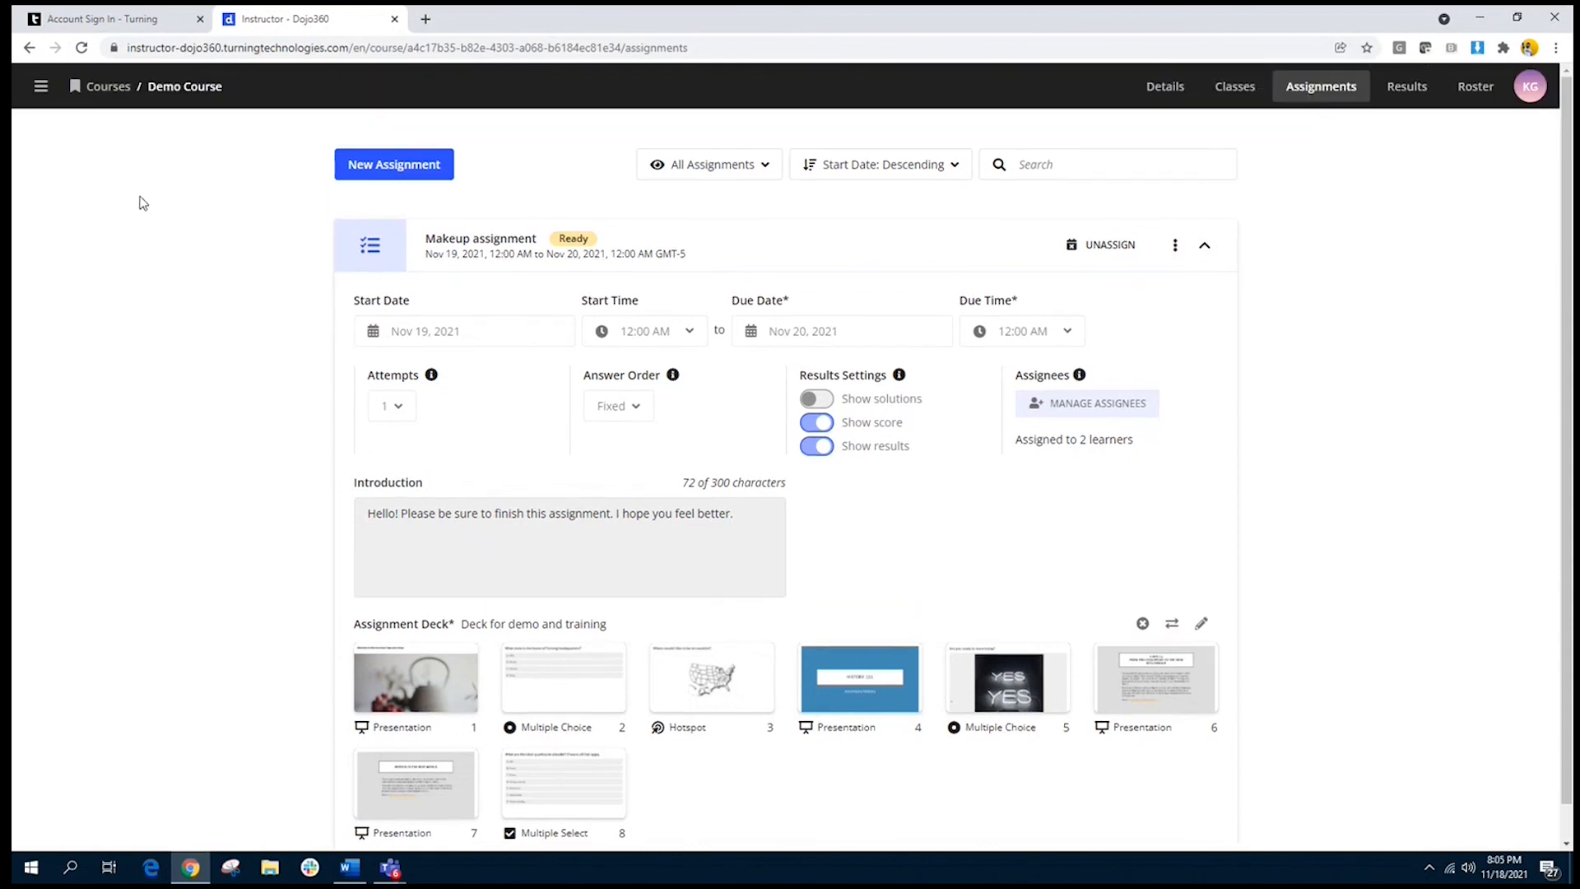
left_click(105, 87)
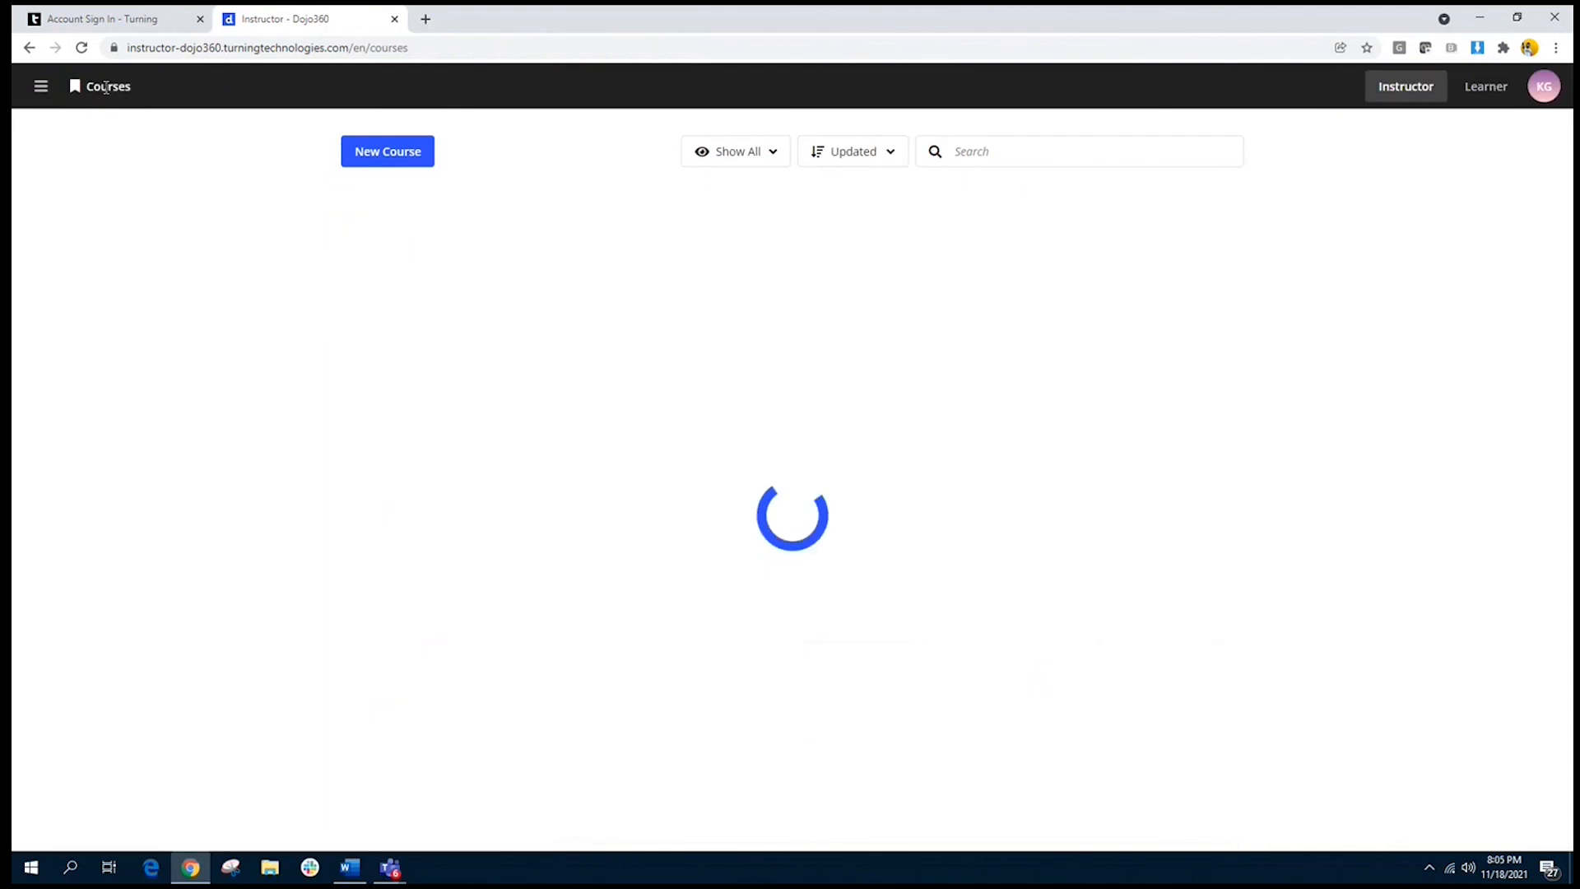